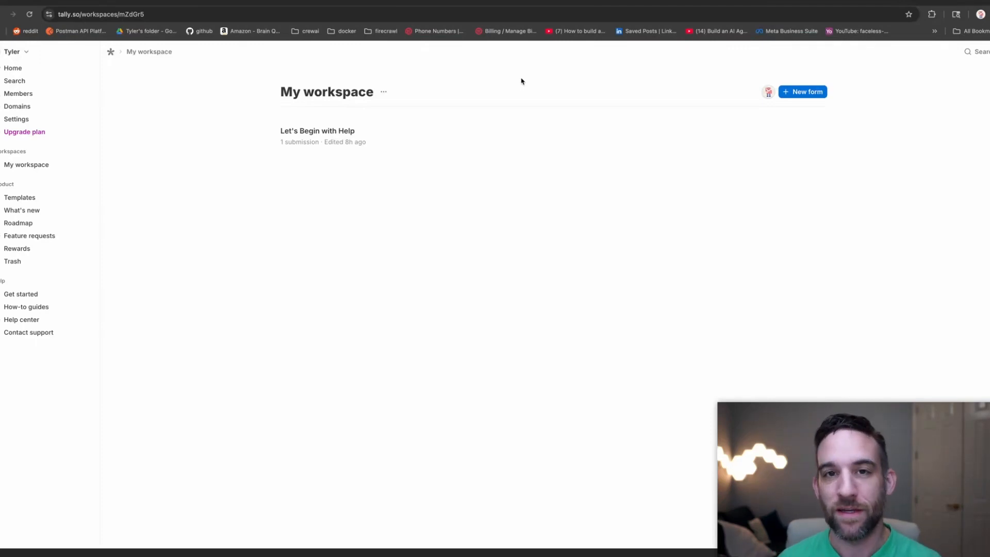
Load the Tally dashboard at tally.so and start a new blank form.
{"action": "left_click", "coordinate": [326, 14]}
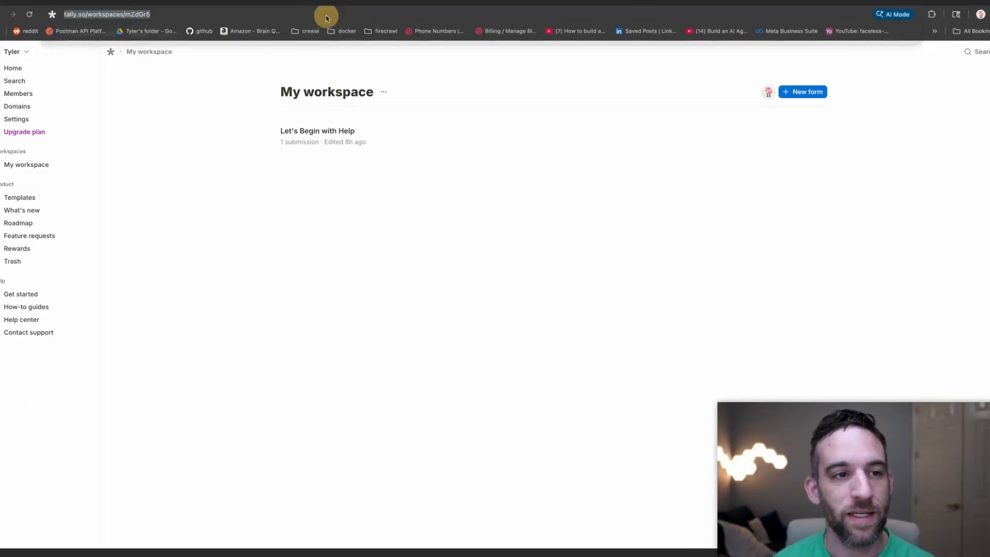
{"action": "type", "text": "tally.so"}
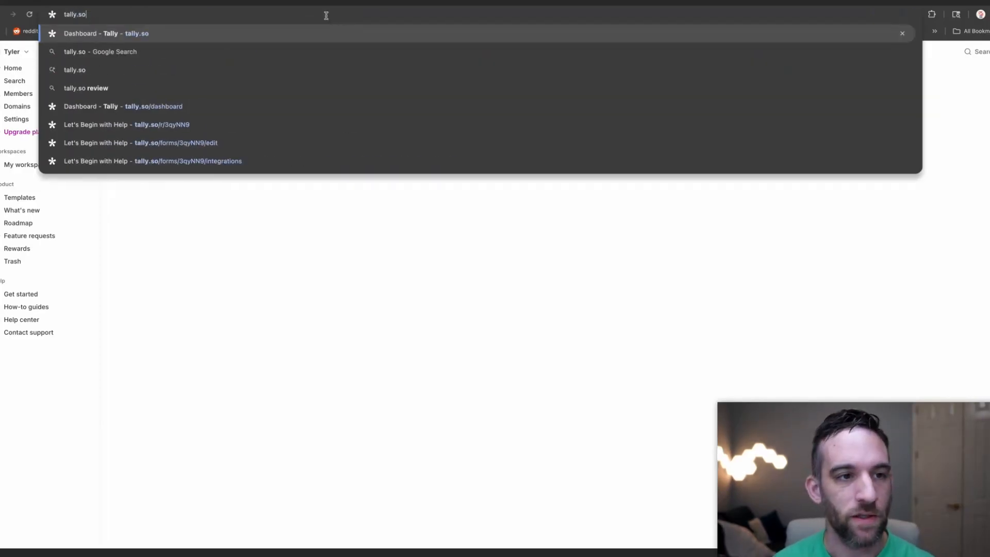
{"action": "key", "text": "Return"}
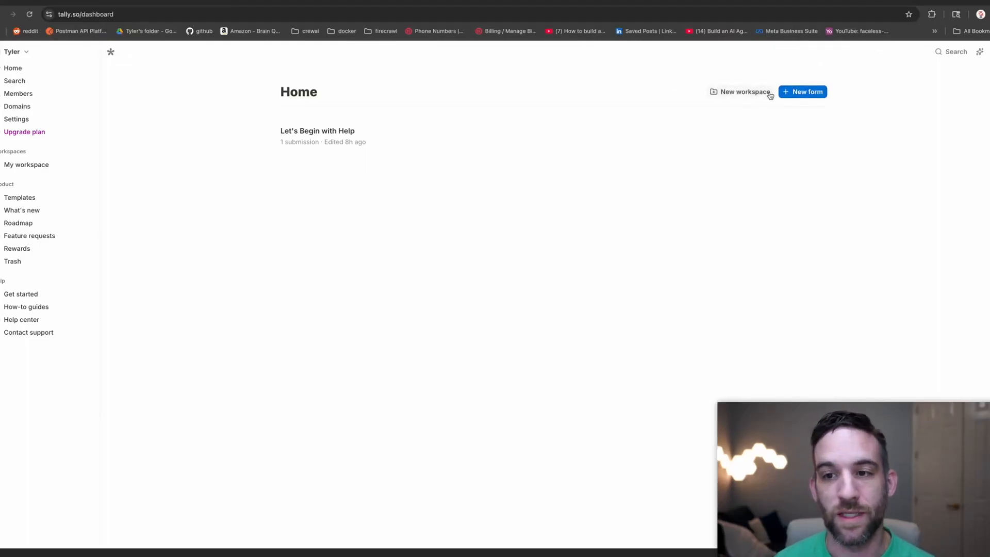
{"action": "left_click", "coordinate": [805, 97]}
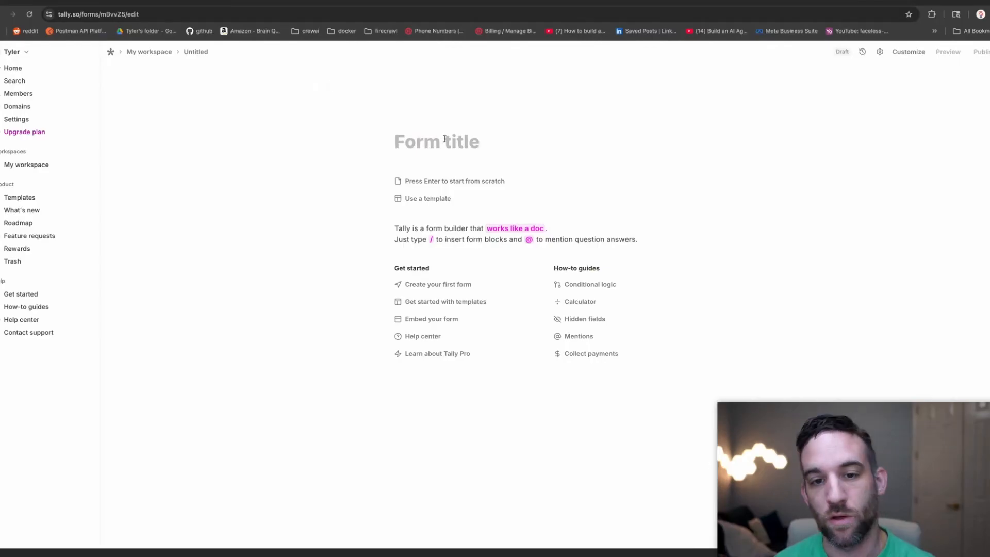
Title the form 'Lead Contacts', start from scratch, and add a short-answer 'First Name' question.
{"action": "type", "text": "Lead"}
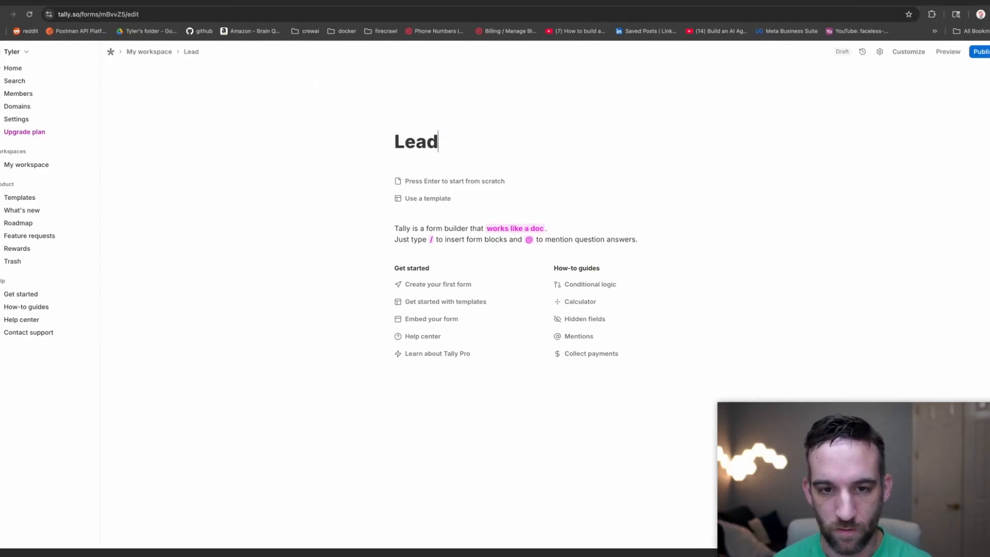
{"action": "type", "text": " Contacts"}
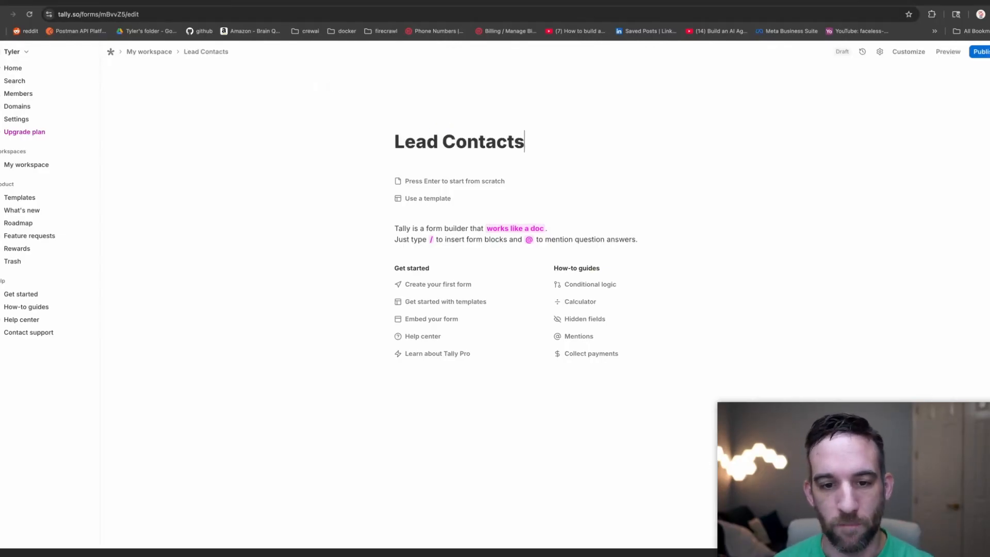
{"action": "left_click", "coordinate": [453, 184]}
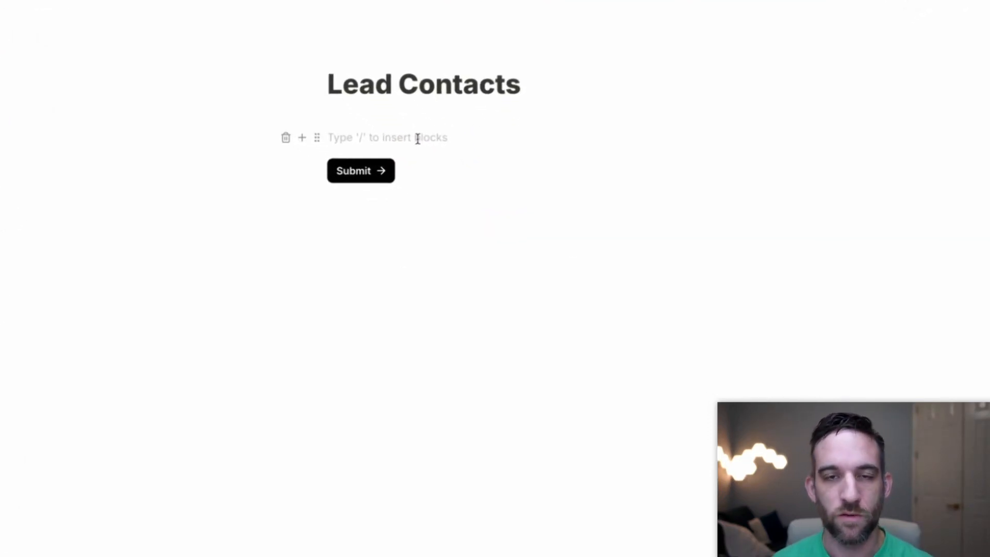
{"action": "type", "text": "/"}
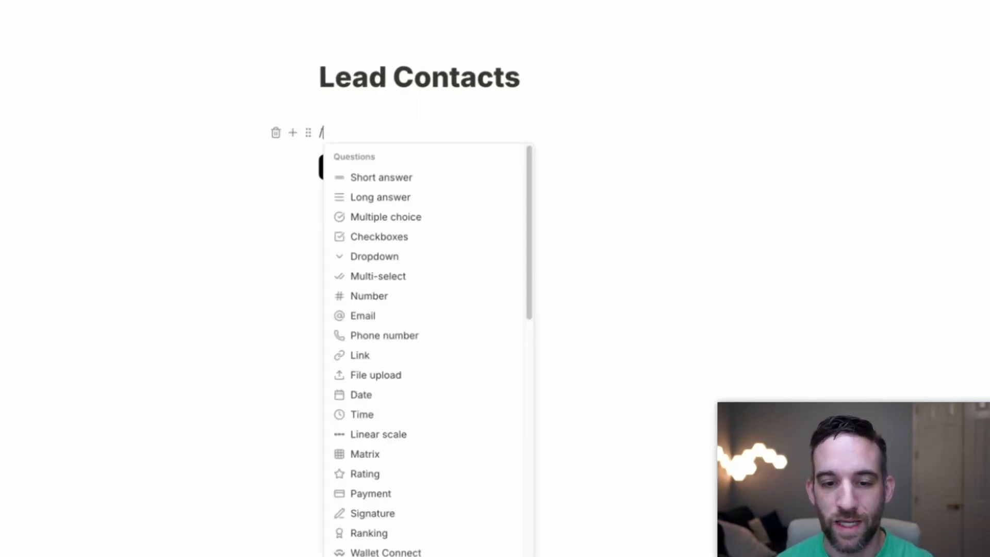
{"action": "type", "text": "short"}
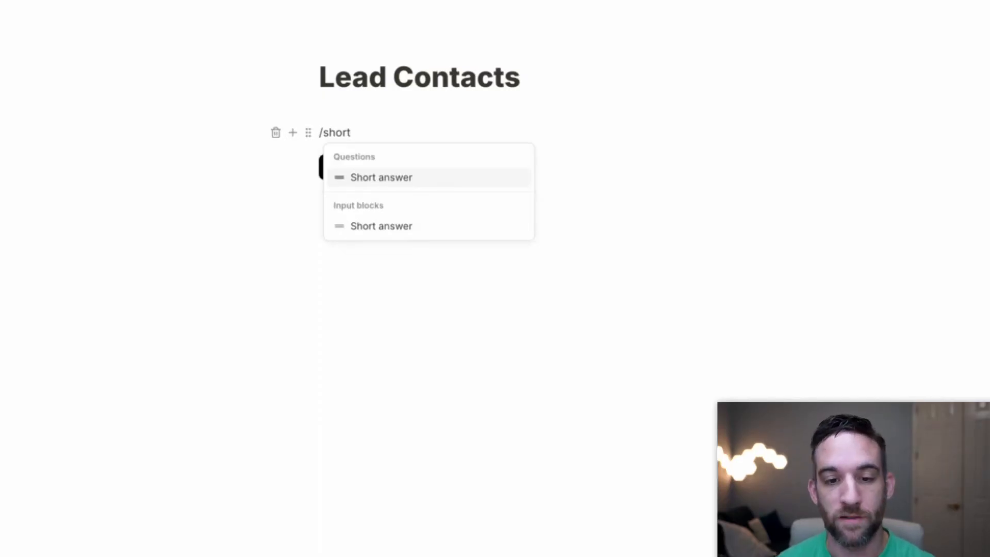
{"action": "key", "text": "Return"}
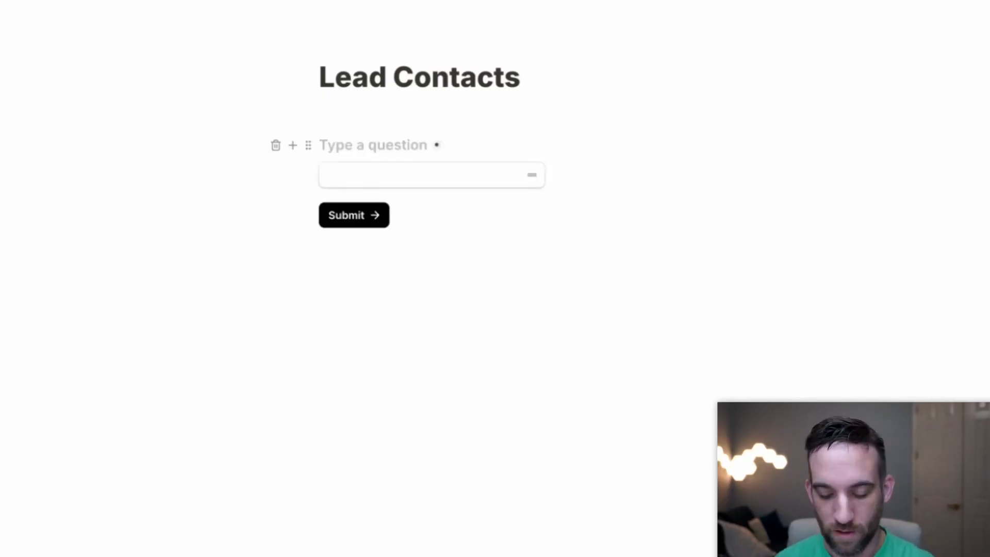
{"action": "type", "text": "First Name"}
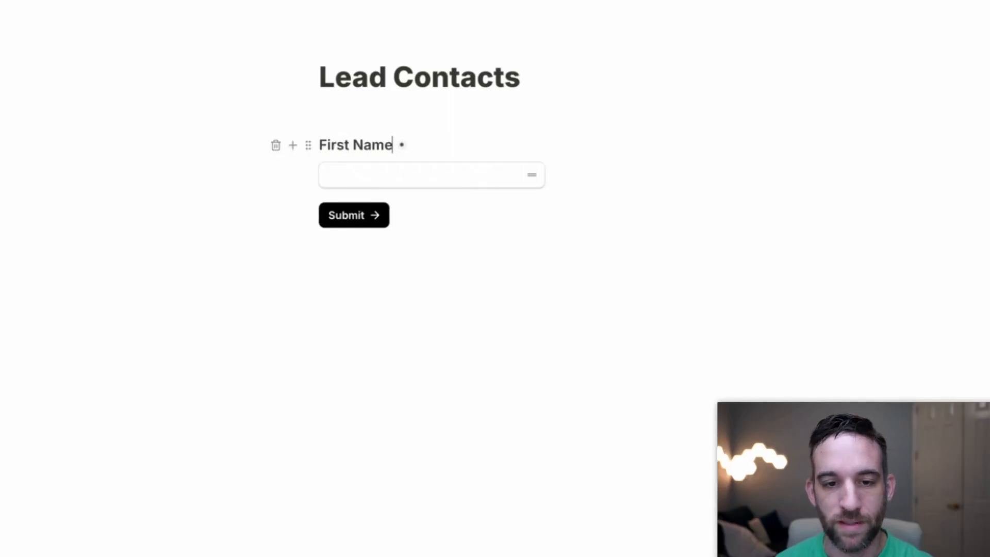
{"action": "key", "text": "Return"}
{"action": "key", "text": "Return"}
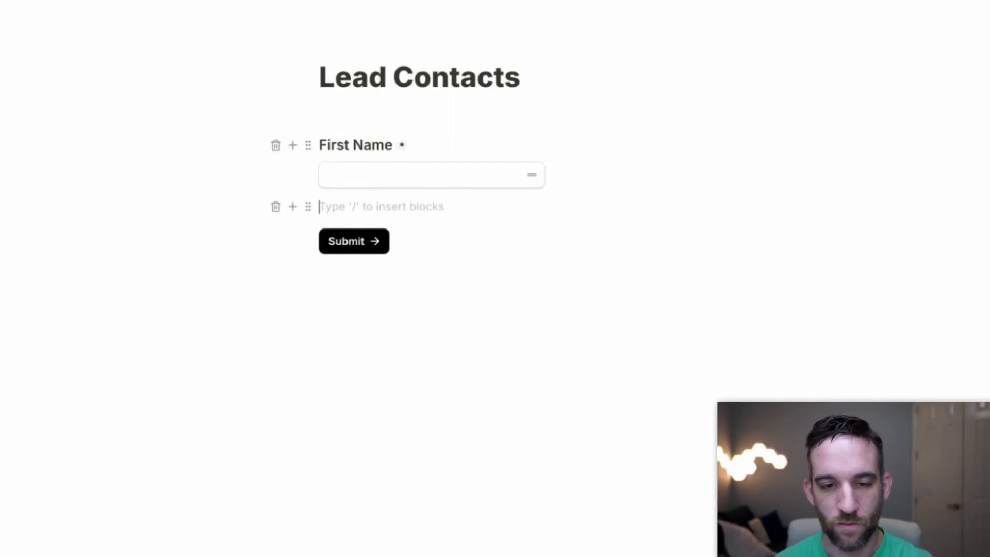
Add a short-answer 'Last Name' question and an 'Email' question below First Name.
{"action": "type", "text": "/short"}
{"action": "key", "text": "Return"}
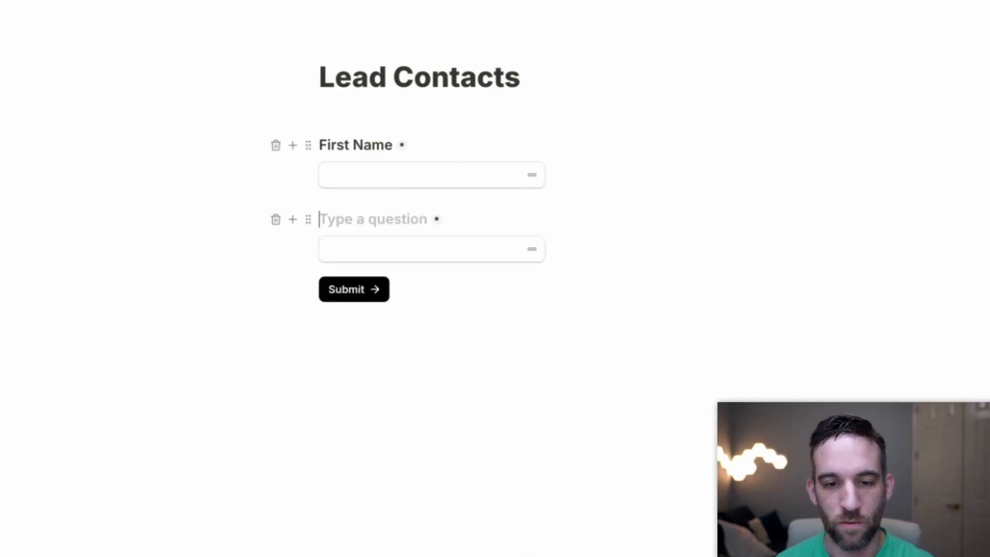
{"action": "type", "text": "Last Name"}
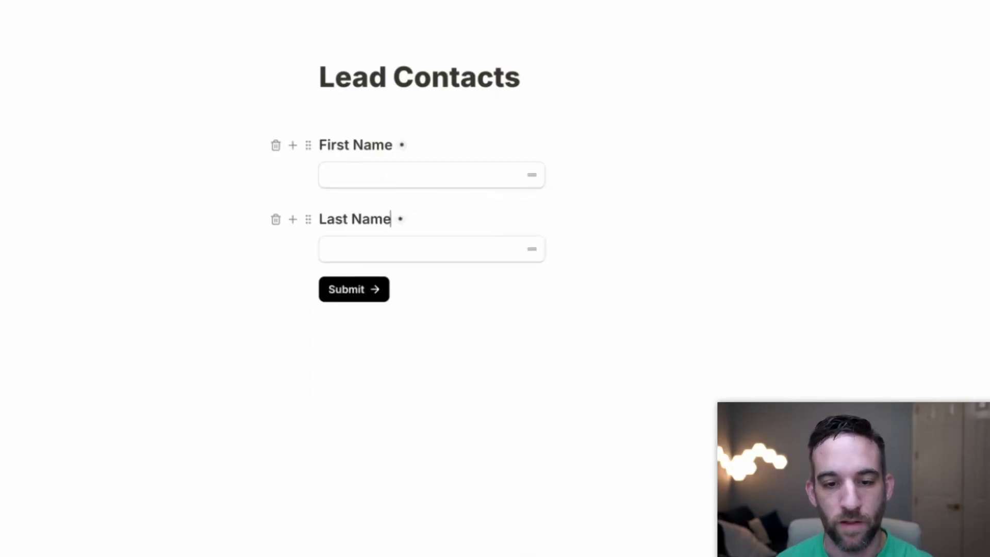
{"action": "key", "text": "Return"}
{"action": "key", "text": "Return"}
{"action": "type", "text": "/email"}
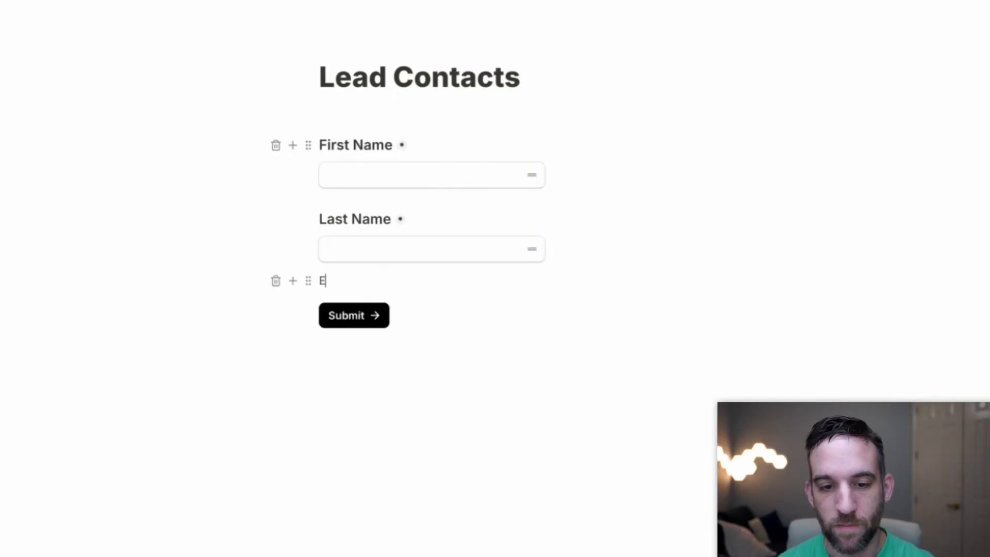
{"action": "key", "text": "Return"}
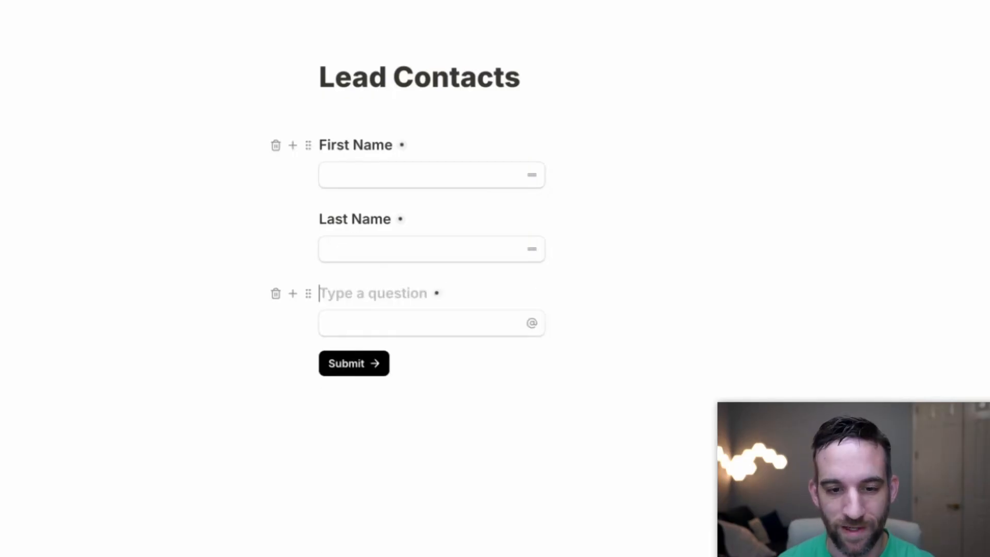
{"action": "type", "text": "Email"}
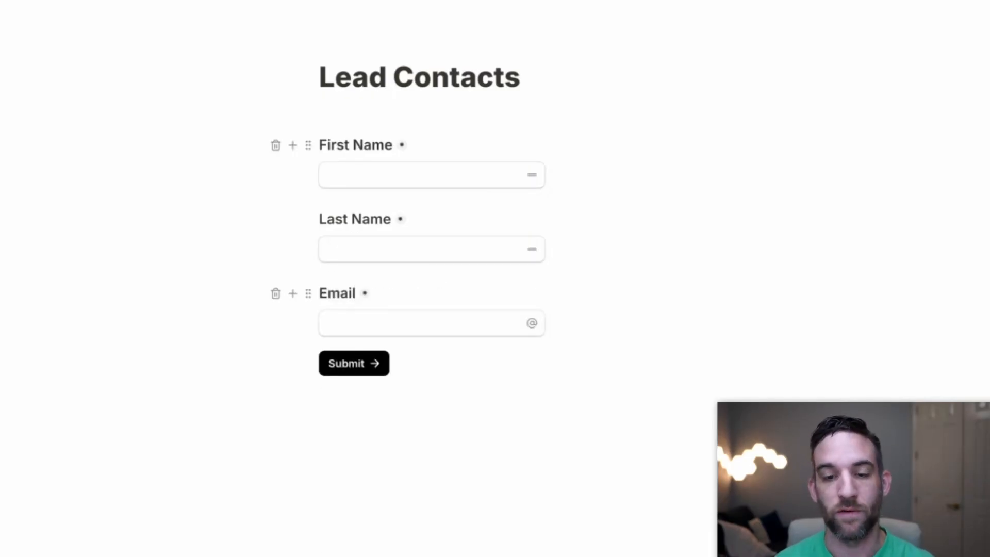
{"action": "key", "text": "Return"}
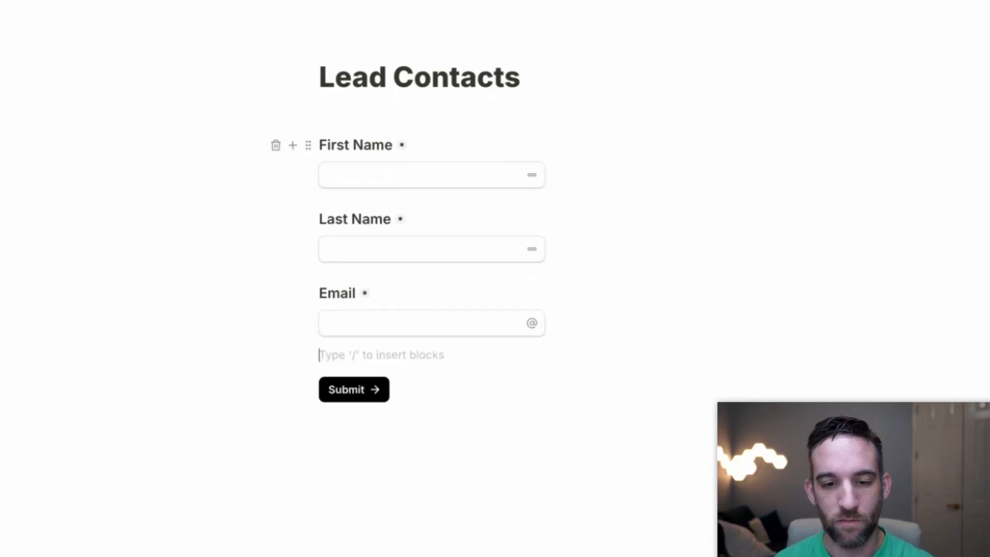
Add a Phone number question titled 'Phone' with an empty block beneath it.
{"action": "key", "text": "Up"}
{"action": "key", "text": "Up"}
{"action": "key", "text": "Down"}
{"action": "key", "text": "Down"}
{"action": "key", "text": "Down"}
{"action": "key", "text": "Down"}
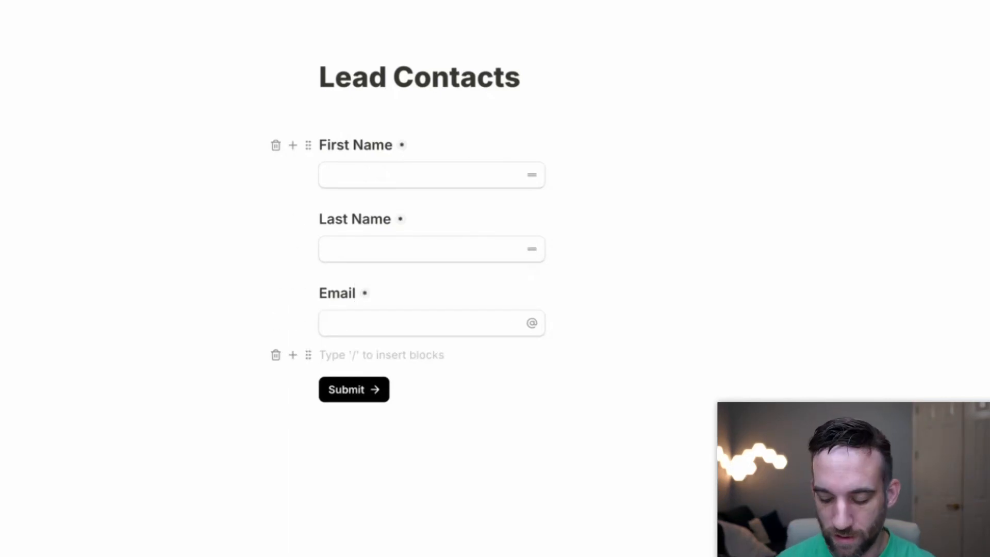
{"action": "type", "text": "/"}
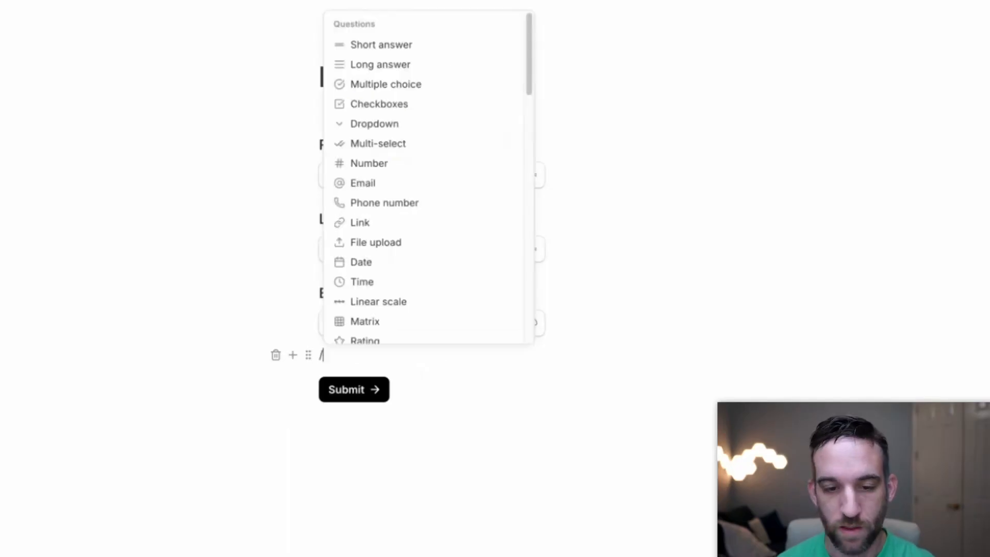
{"action": "type", "text": "ph"}
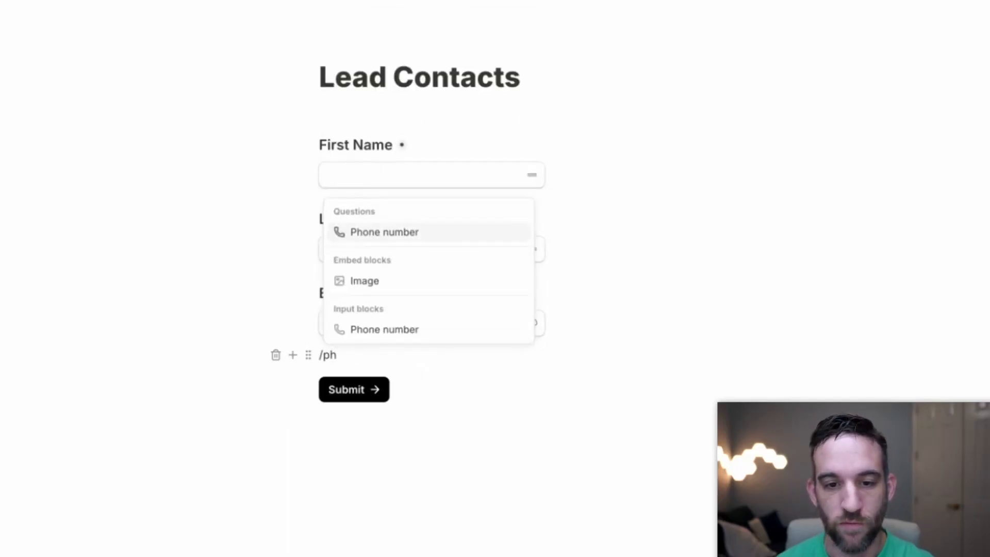
{"action": "key", "text": "Return"}
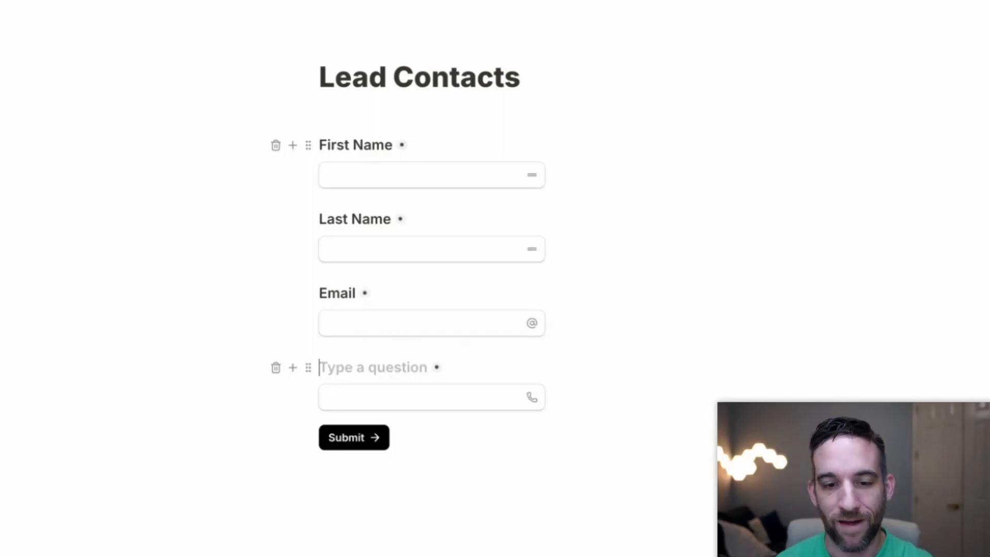
{"action": "type", "text": "Phone"}
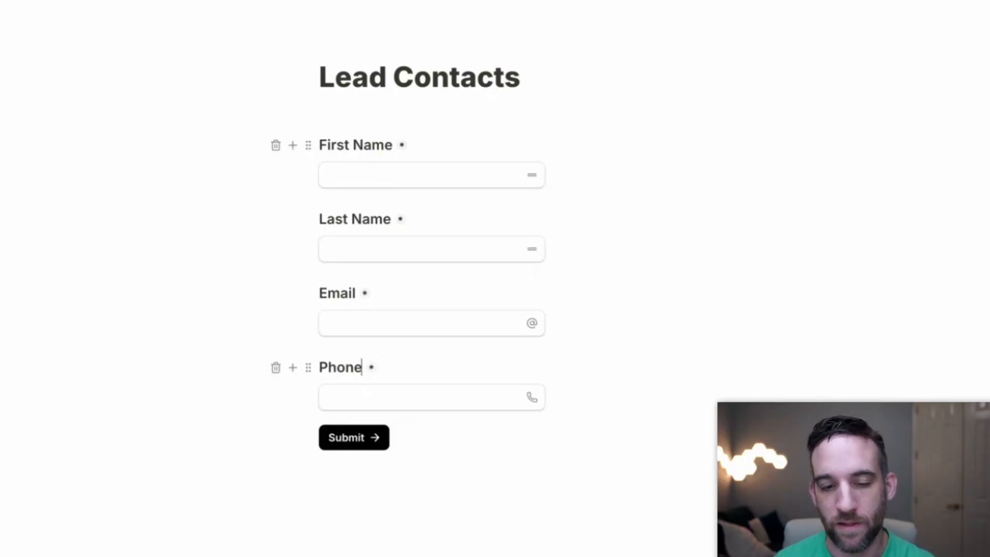
{"action": "key", "text": "Return"}
{"action": "key", "text": "Return"}
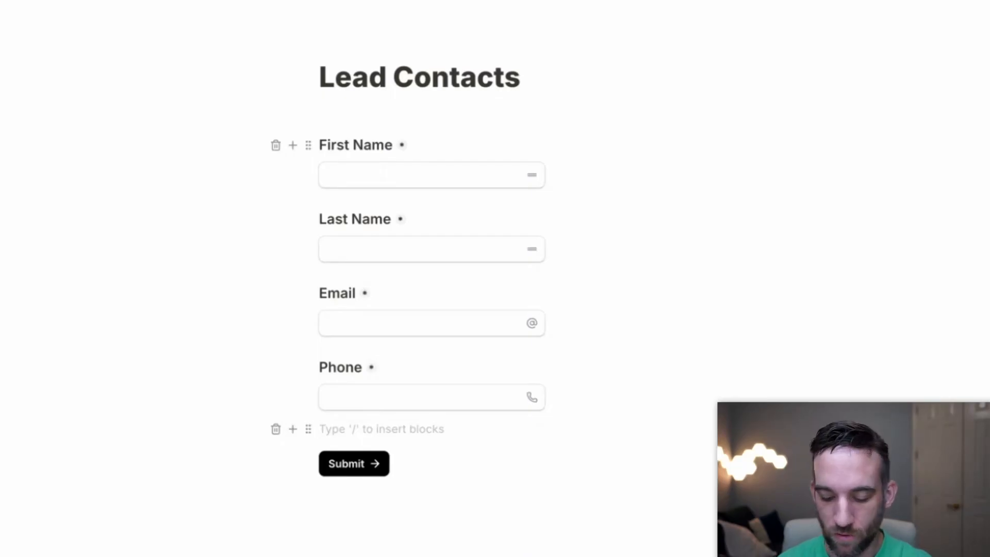
Add a short-answer 'Company' question and a number question titled 'Budget'.
{"action": "type", "text": "/short"}
{"action": "key", "text": "Return"}
{"action": "type", "text": "Company"}
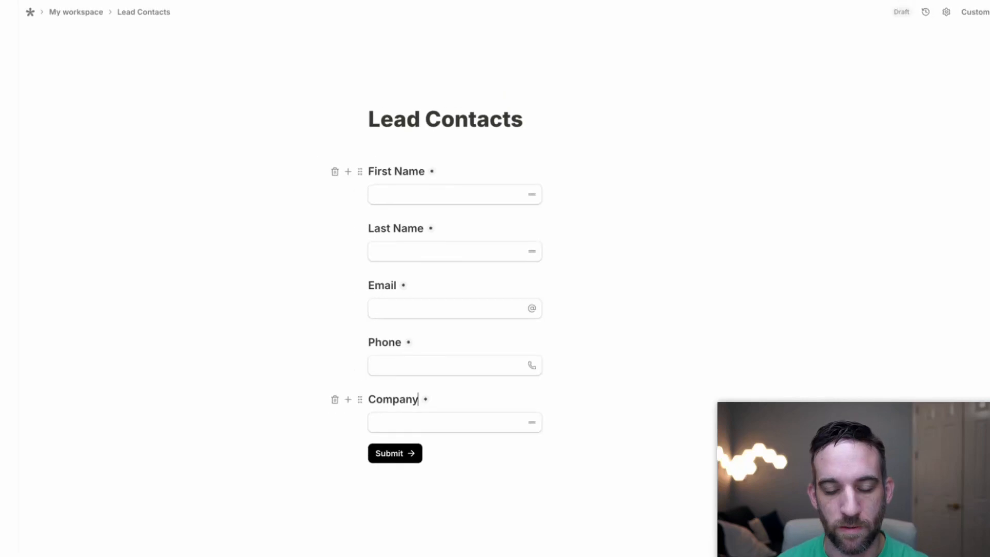
{"action": "key", "text": "Return"}
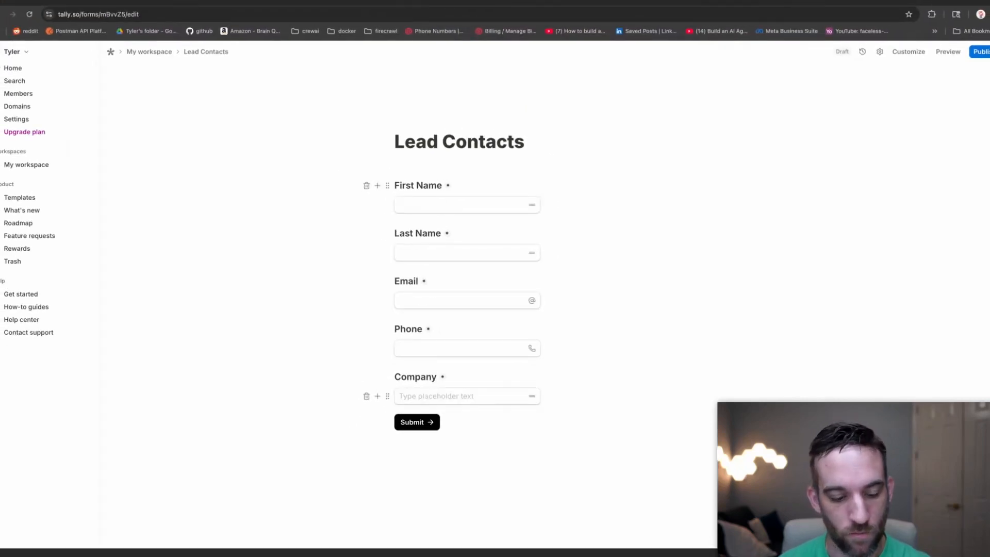
{"action": "key", "text": "Return"}
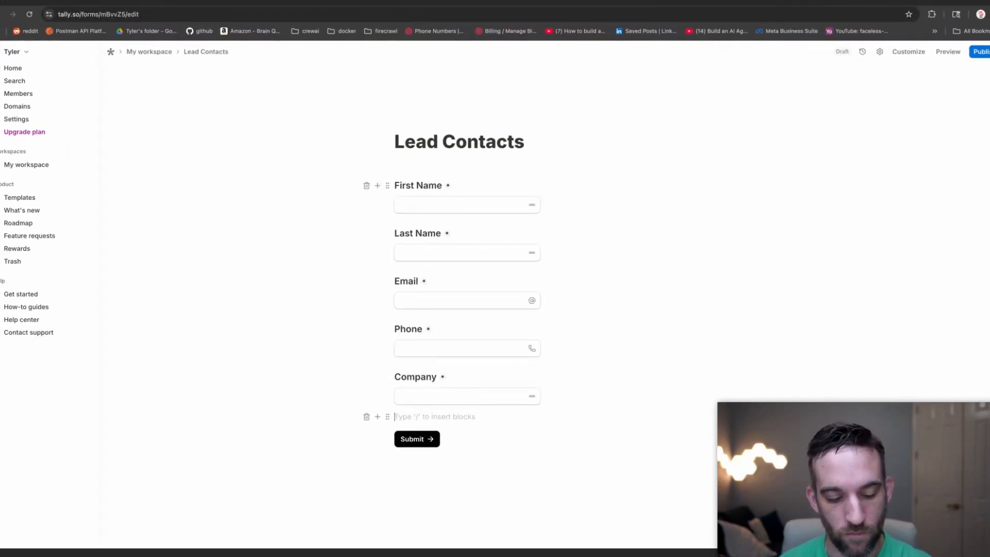
{"action": "type", "text": "/"}
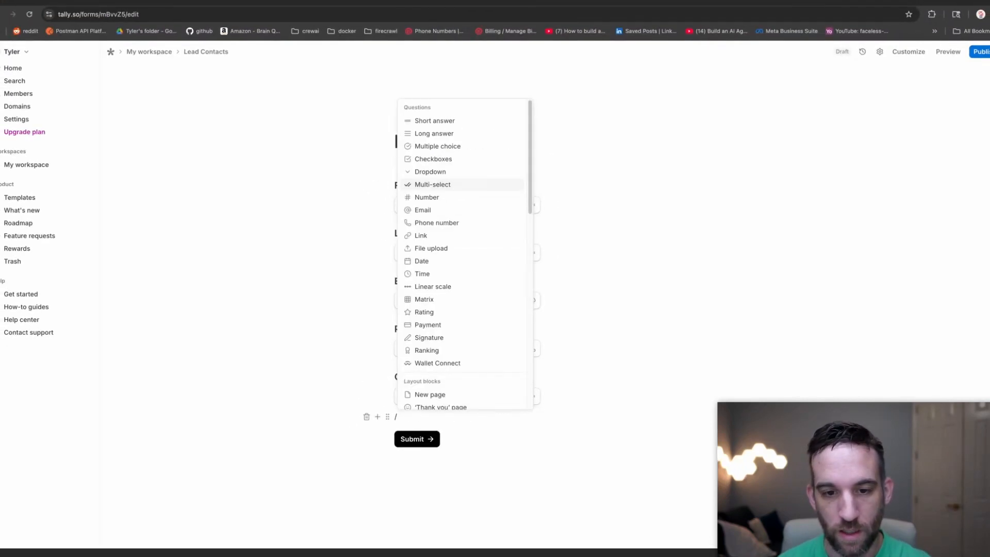
{"action": "type", "text": "nu"}
{"action": "key", "text": "Return"}
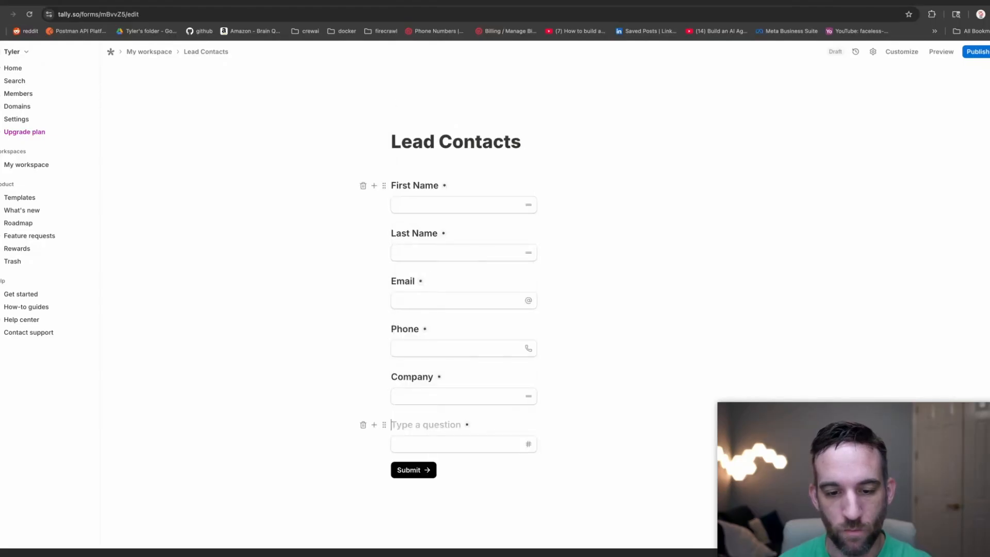
{"action": "type", "text": "Budget"}
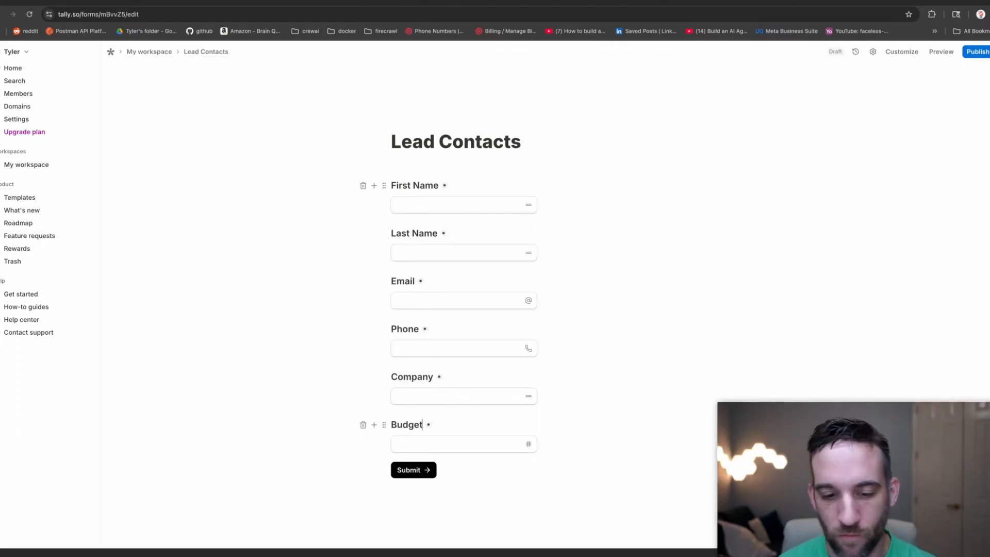
{"action": "key", "text": "Return"}
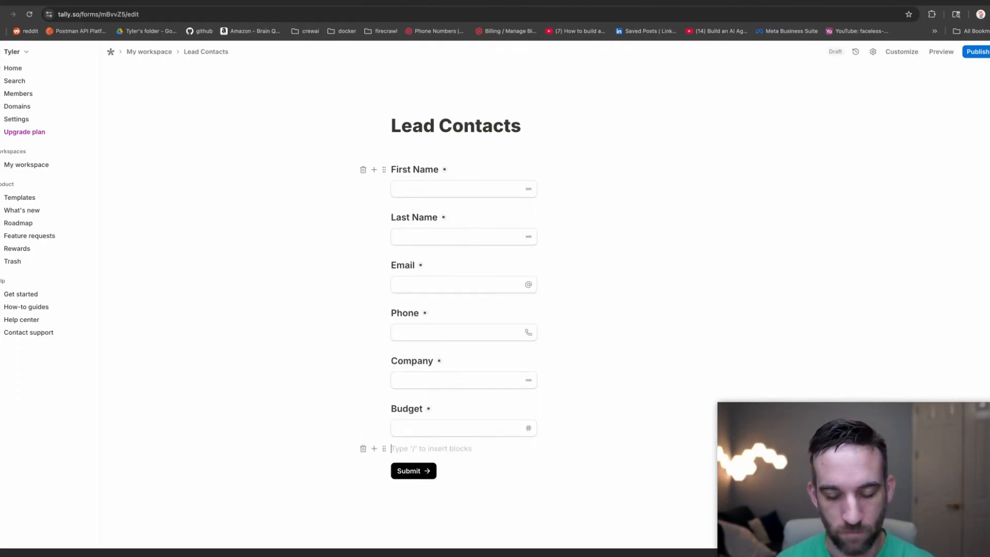
Add a long-answer question titled 'Describe your specific needs'.
{"action": "type", "text": "/long"}
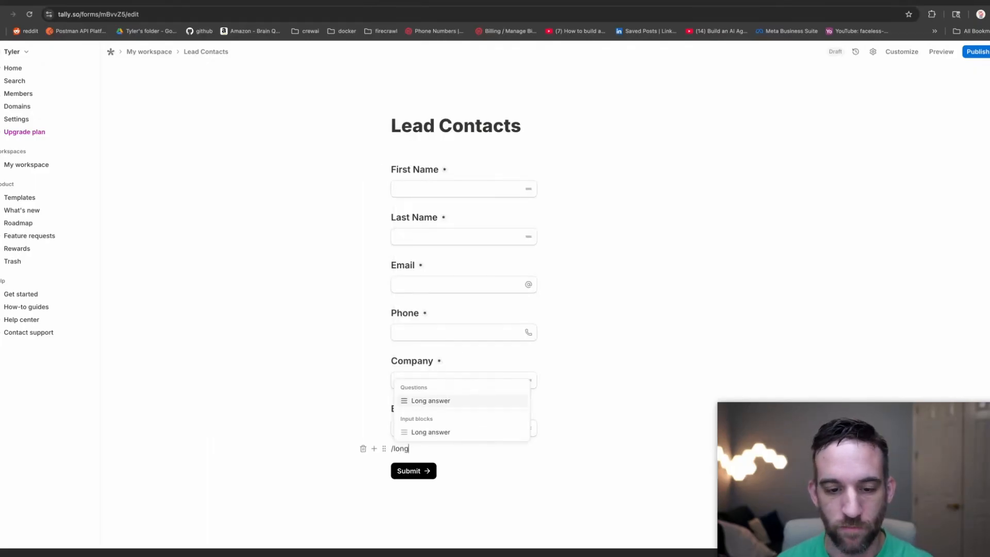
{"action": "key", "text": "Return"}
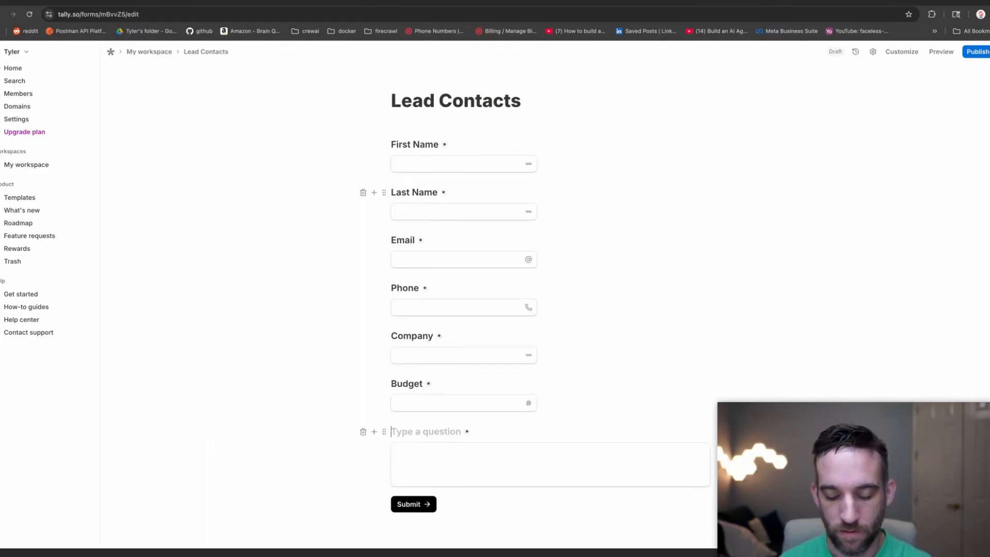
{"action": "type", "text": "Descrieb your s"}
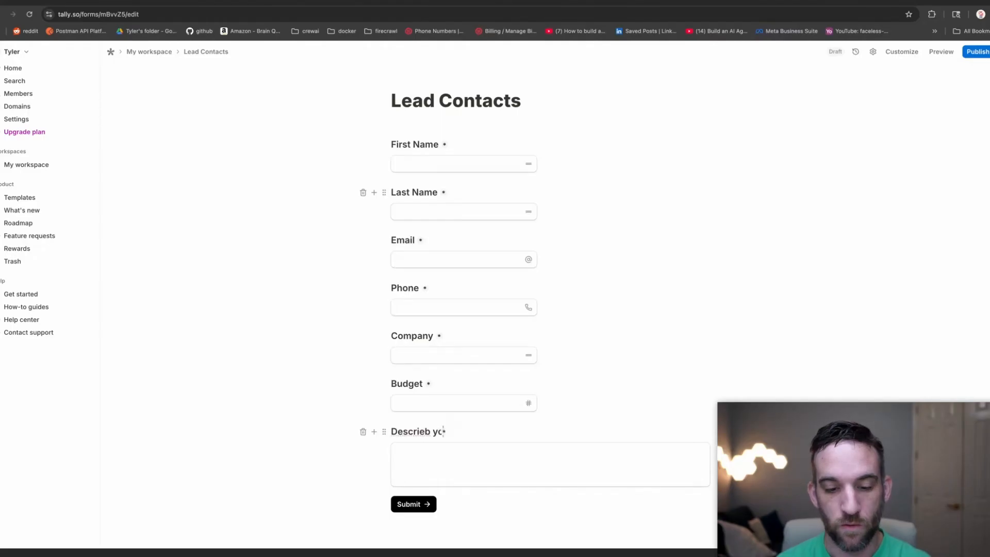
{"action": "key", "text": "BackSpace"}
{"action": "key", "text": "BackSpace"}
{"action": "key", "text": "BackSpace"}
{"action": "key", "text": "BackSpace"}
{"action": "key", "text": "BackSpace"}
{"action": "key", "text": "BackSpace"}
{"action": "key", "text": "BackSpace"}
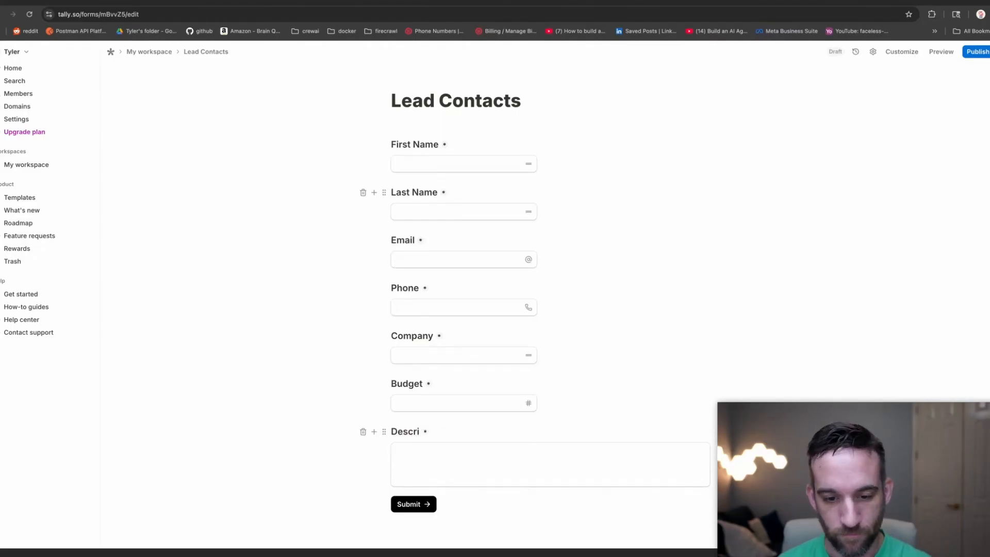
{"action": "type", "text": "be your specific needs"}
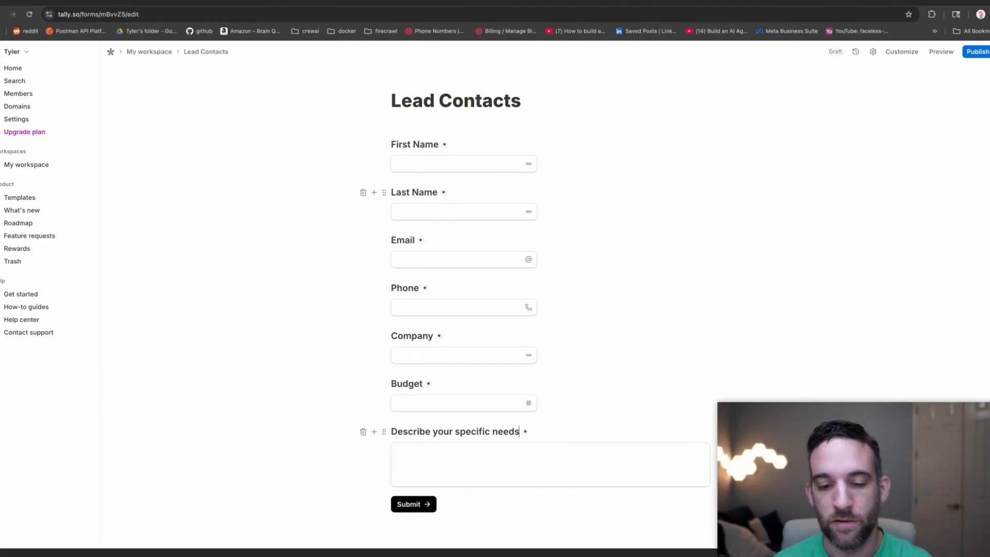
{"action": "left_click", "coordinate": [610, 168]}
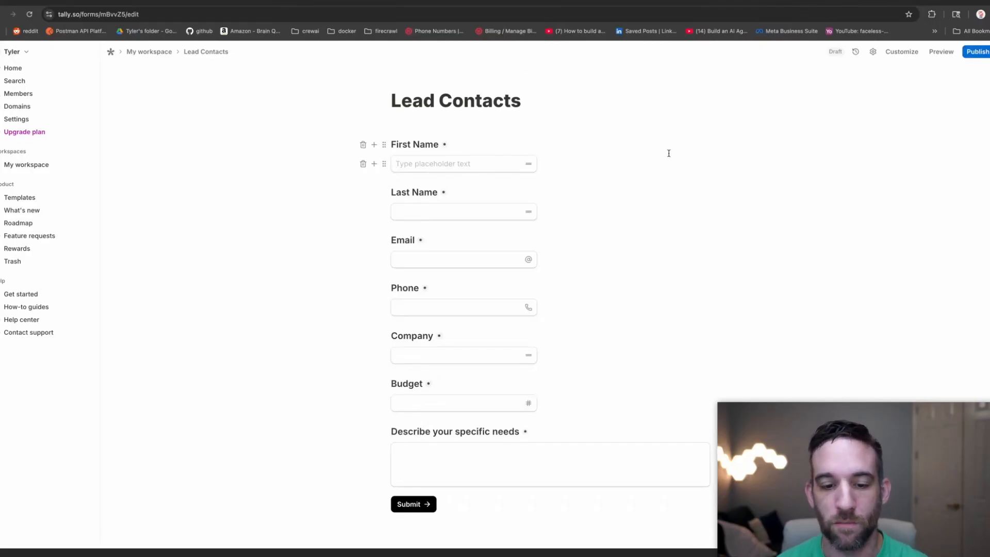
Publish the form, turn on its progress bar in Settings, and save the changes.
{"action": "left_click", "coordinate": [978, 53]}
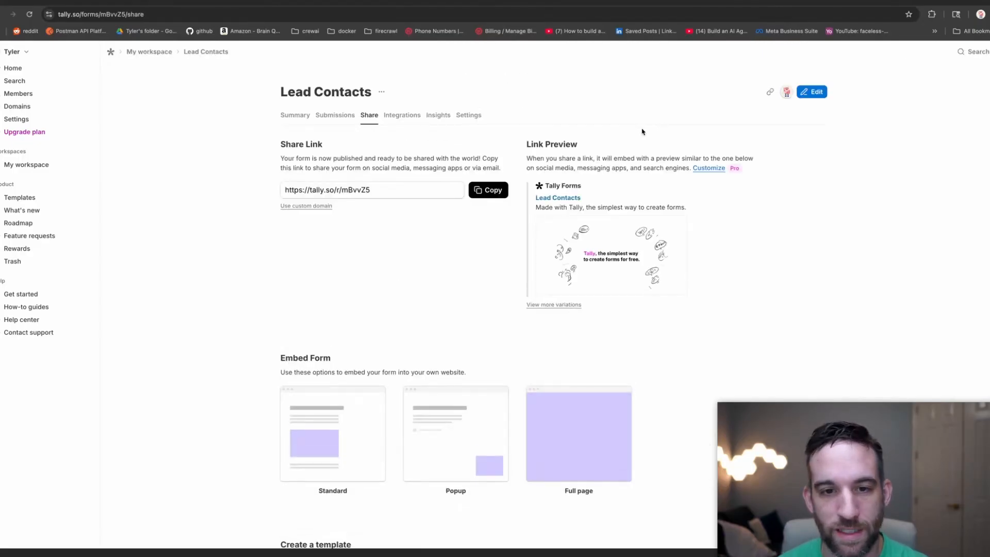
{"action": "left_click", "coordinate": [472, 118]}
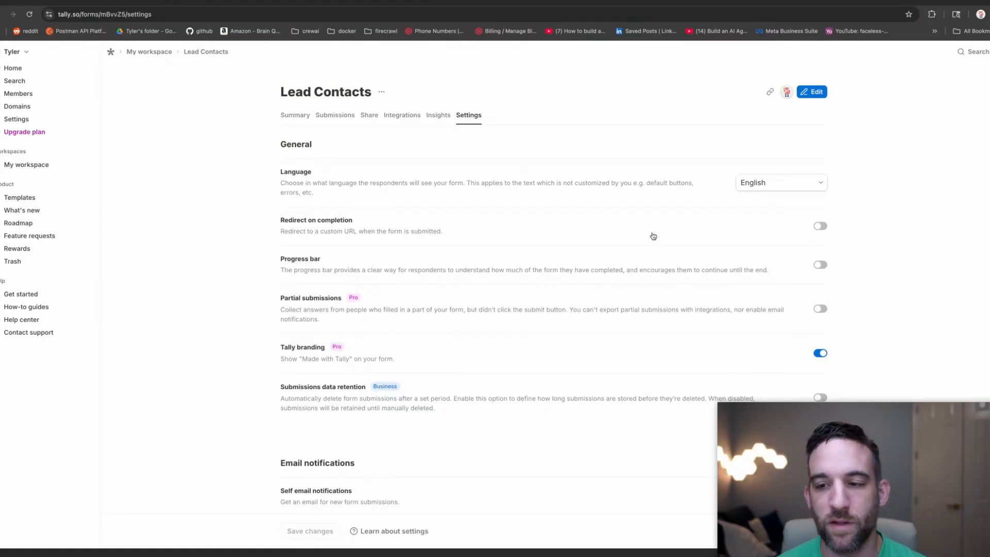
{"action": "left_click", "coordinate": [820, 266]}
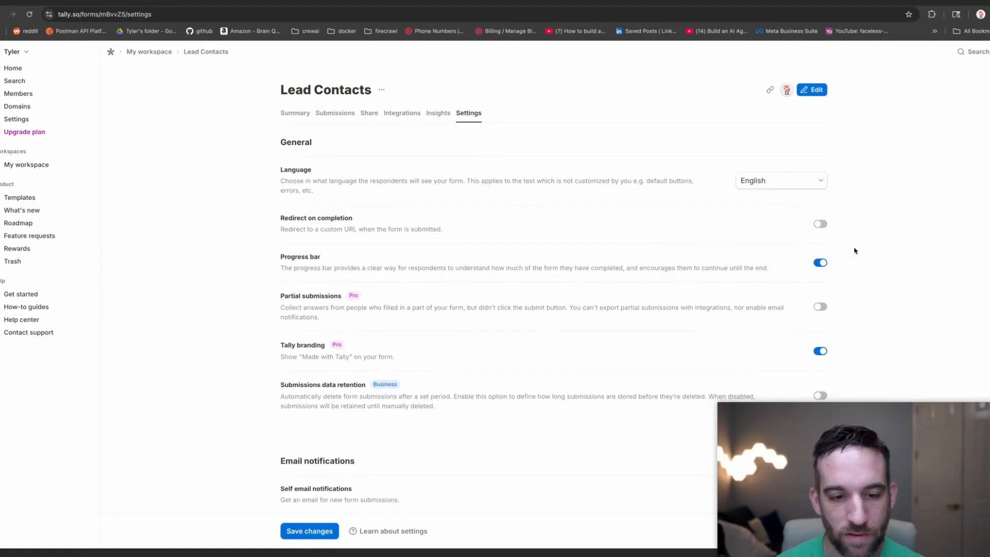
{"action": "scroll", "coordinate": [851, 252], "scroll_direction": "down", "scroll_amount": 5}
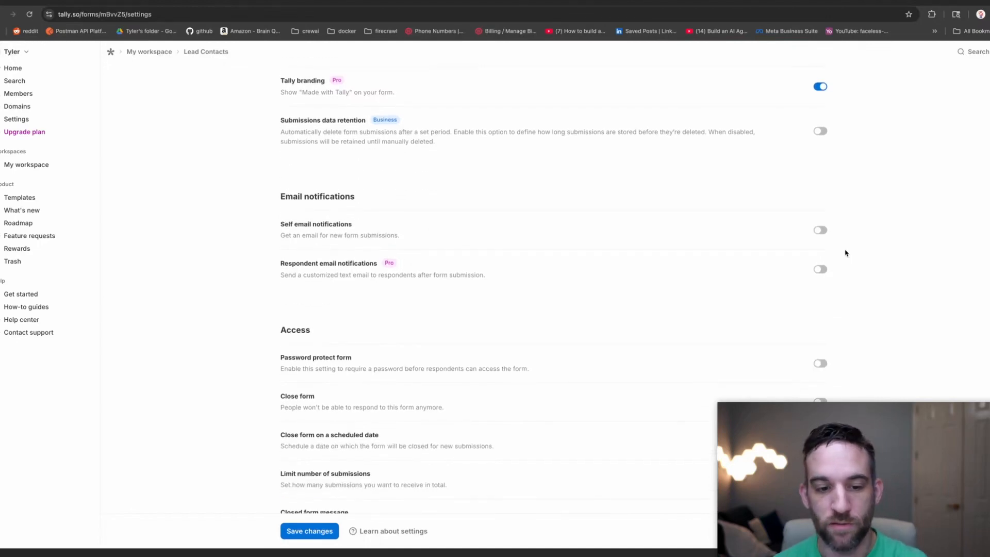
{"action": "scroll", "coordinate": [846, 253], "scroll_direction": "down", "scroll_amount": 1}
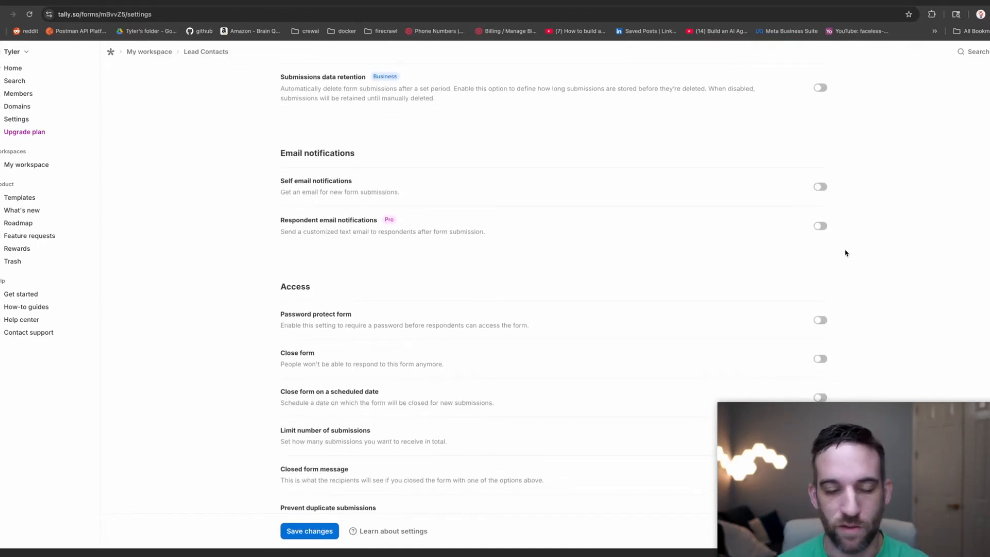
{"action": "scroll", "coordinate": [846, 253], "scroll_direction": "down", "scroll_amount": 4}
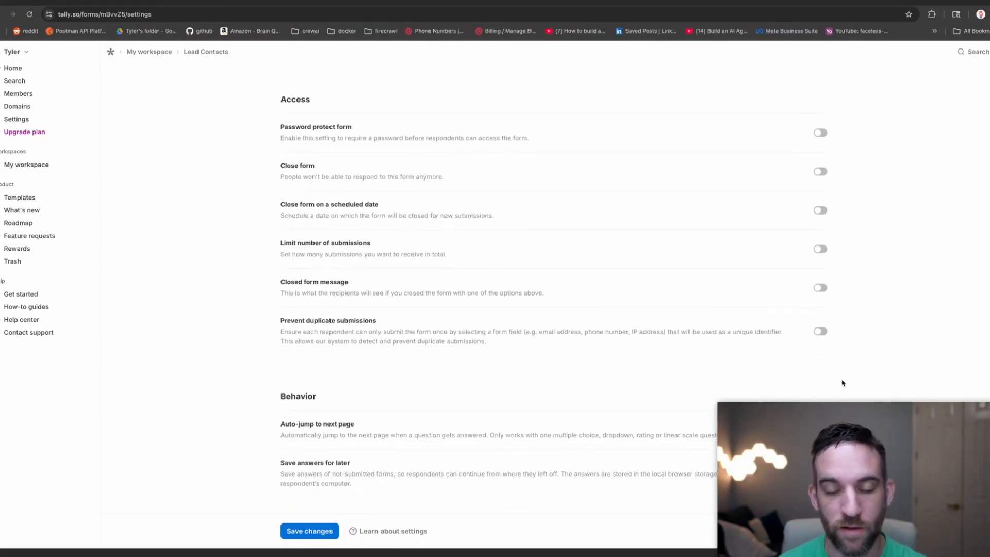
{"action": "scroll", "coordinate": [843, 384], "scroll_direction": "up", "scroll_amount": 8}
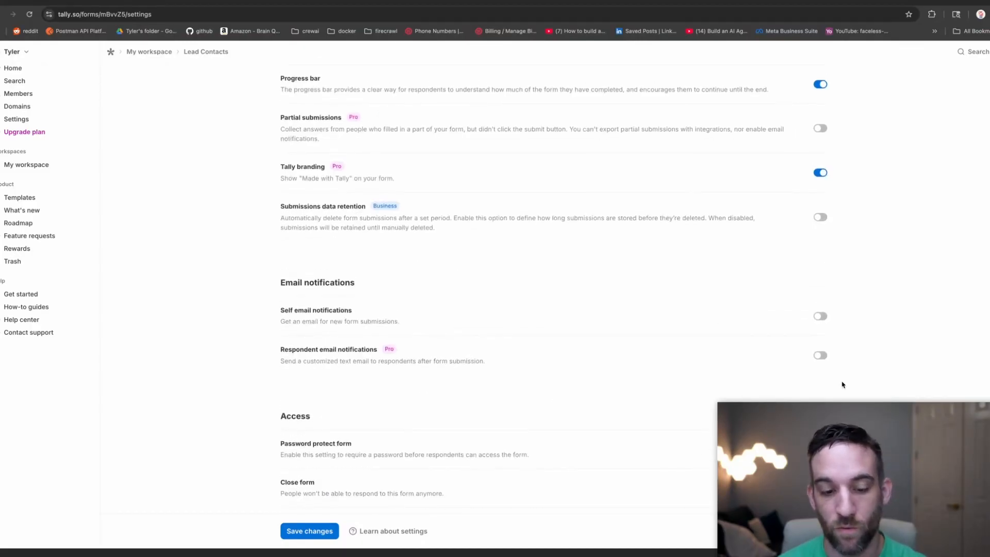
{"action": "left_click", "coordinate": [320, 532]}
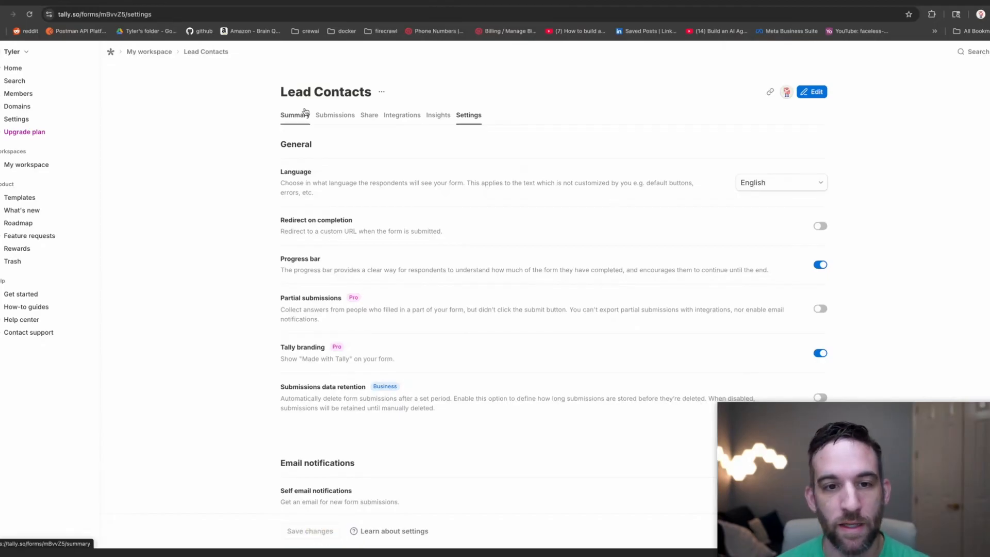
Select and copy the Lead Contacts share link from the Share page.
{"action": "left_click", "coordinate": [369, 116]}
{"action": "left_click", "coordinate": [368, 189]}
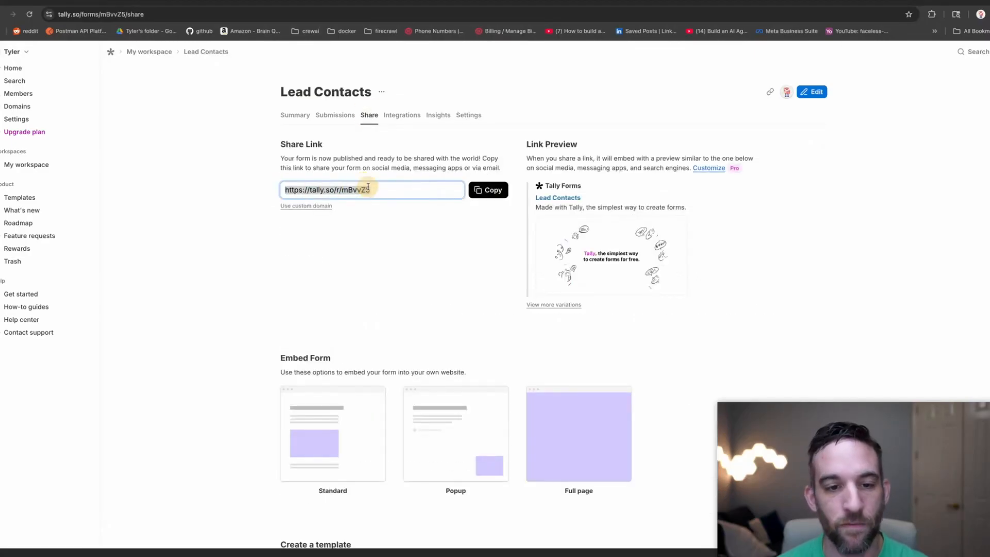
{"action": "left_click", "coordinate": [388, 188]}
{"action": "left_click", "coordinate": [393, 191]}
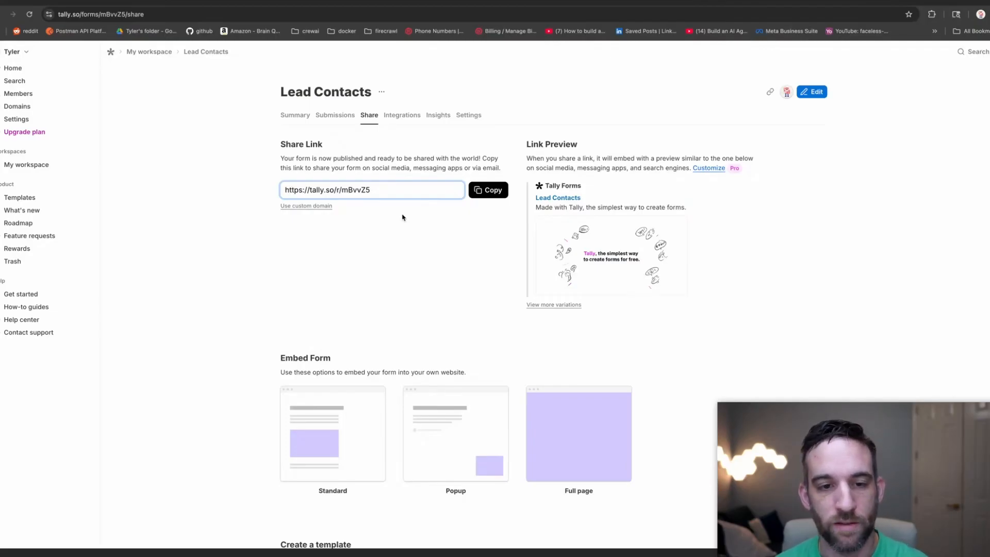
{"action": "left_click_drag", "start_coordinate": [401, 190], "coordinate": [293, 189]}
{"action": "left_click", "coordinate": [471, 191]}
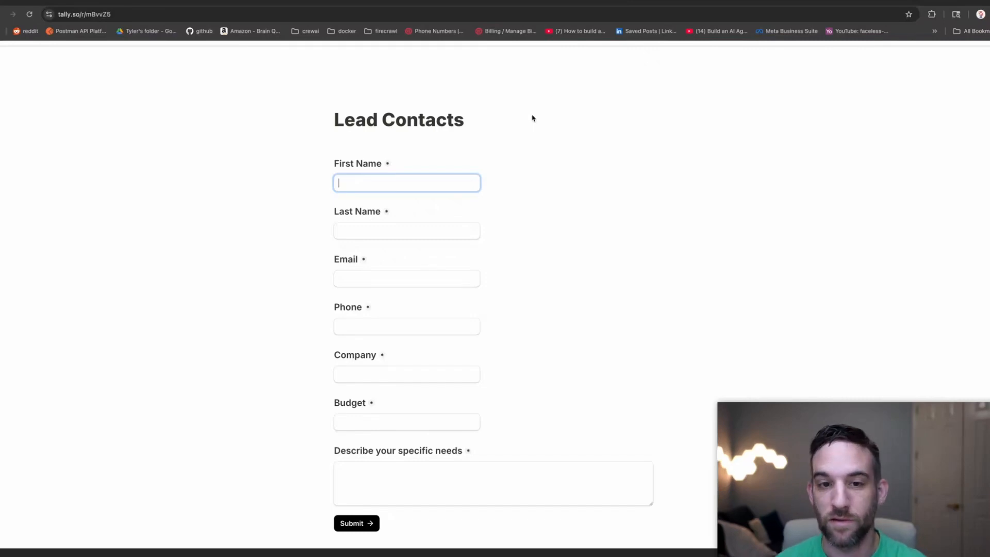
Go back to the workspace and reopen Lead Contacts in the form editor.
{"action": "scroll", "coordinate": [601, 150], "scroll_direction": "down", "scroll_amount": 1}
{"action": "scroll", "coordinate": [615, 173], "scroll_direction": "up", "scroll_amount": 1}
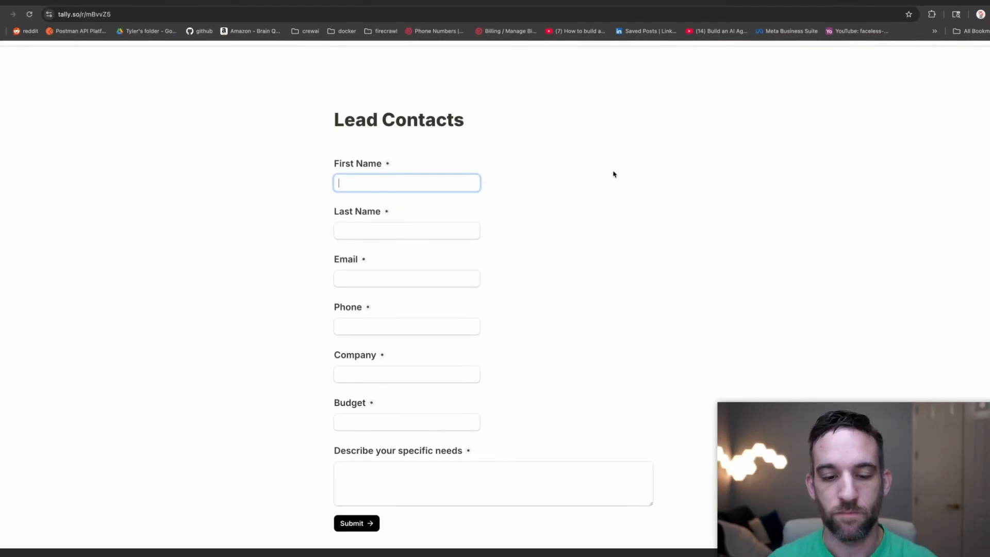
{"action": "left_click", "coordinate": [438, 2]}
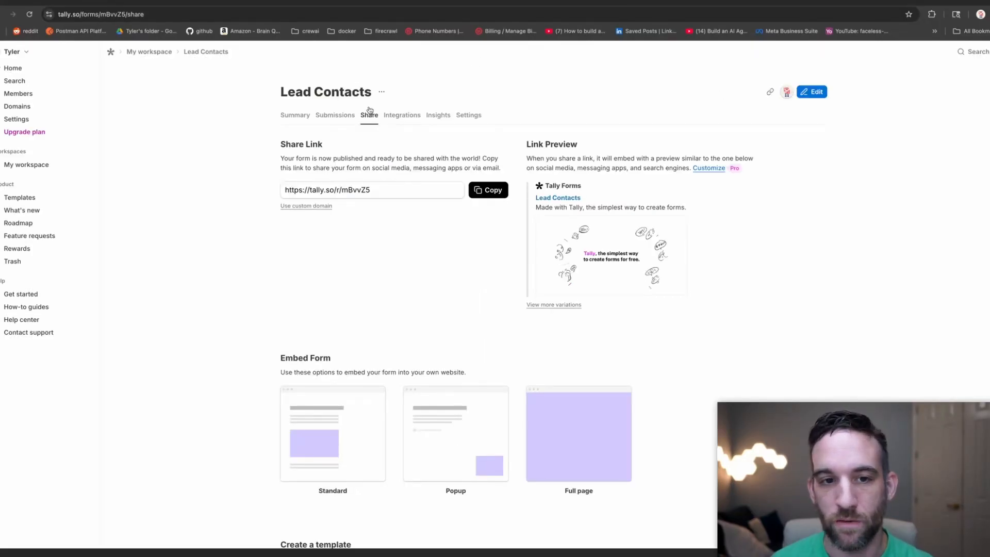
{"action": "left_click", "coordinate": [159, 52]}
{"action": "left_click", "coordinate": [312, 135]}
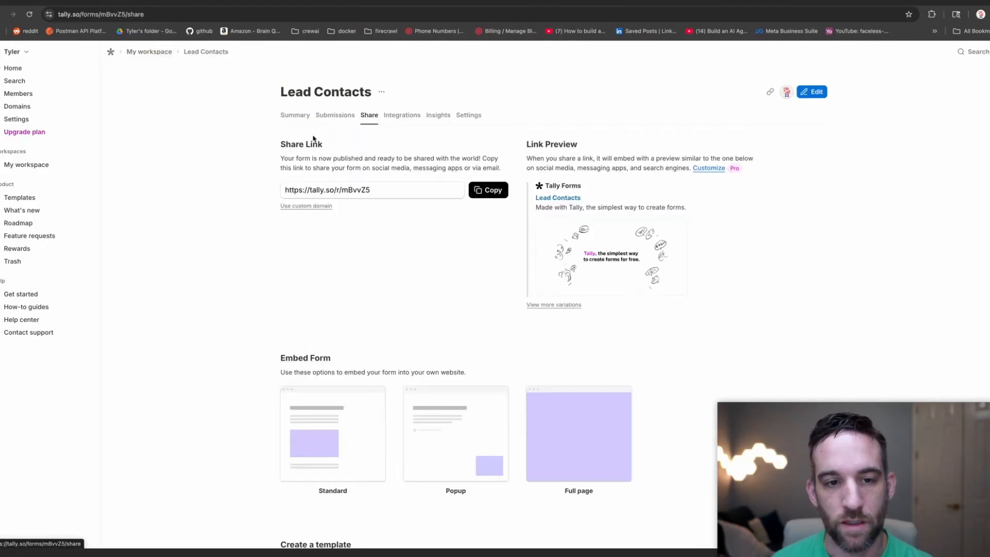
{"action": "left_click", "coordinate": [811, 92]}
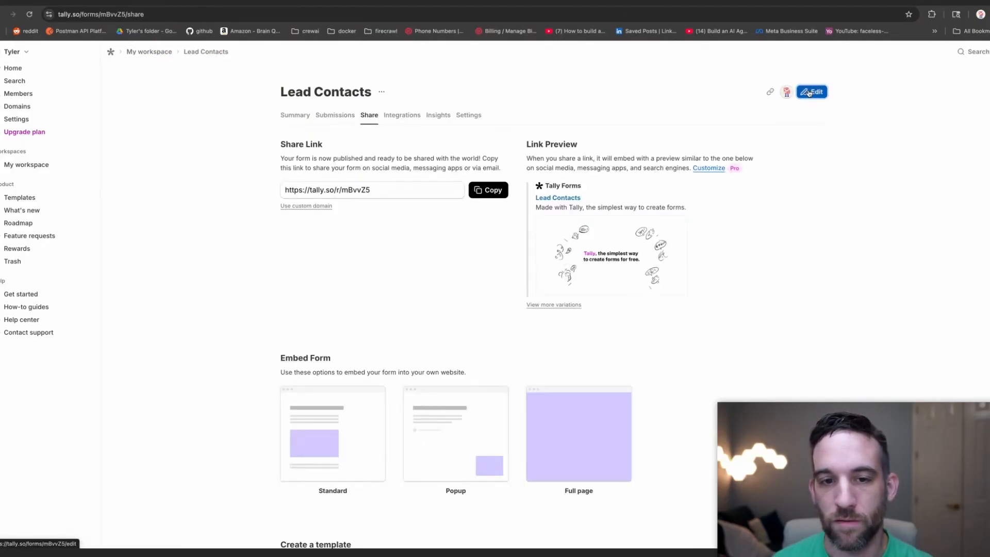
Try moving the Phone question above Email, then view the published form.
{"action": "scroll", "coordinate": [470, 210], "scroll_direction": "down", "scroll_amount": 2}
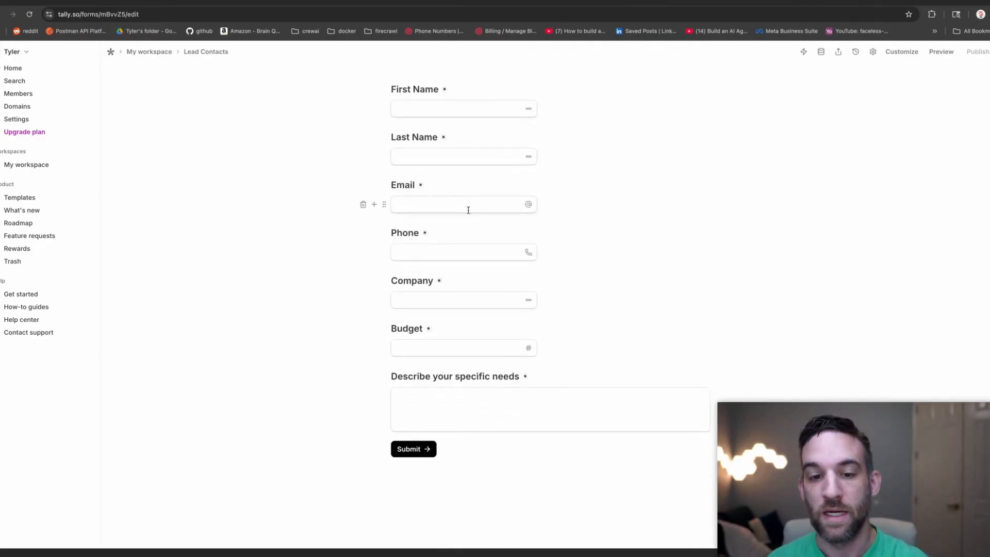
{"action": "mouse_move", "coordinate": [384, 235]}
{"action": "left_mouse_down"}
{"action": "mouse_move", "coordinate": [380, 185]}
{"action": "mouse_move", "coordinate": [382, 237]}
{"action": "left_mouse_up"}
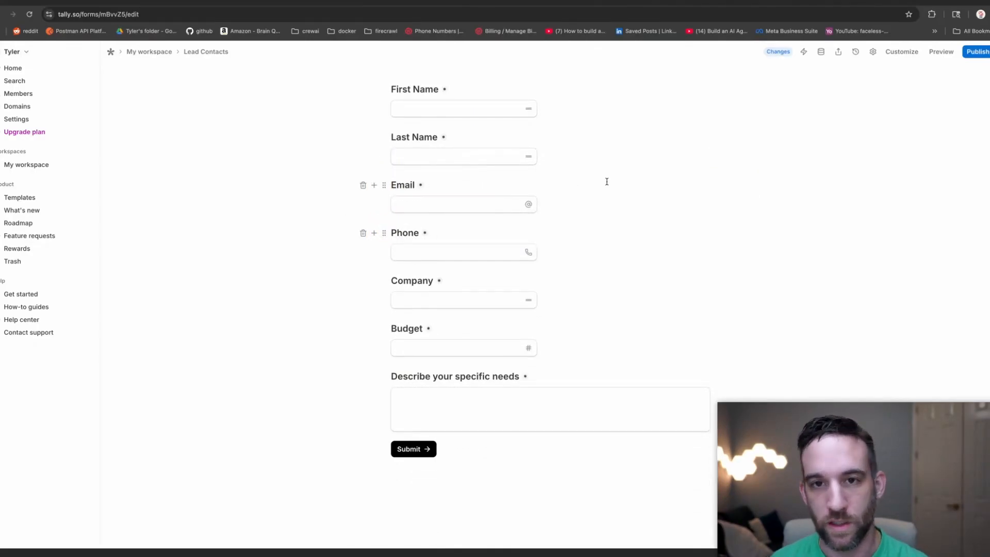
{"action": "scroll", "coordinate": [567, 128], "scroll_direction": "up", "scroll_amount": 2}
{"action": "left_click", "coordinate": [143, 52]}
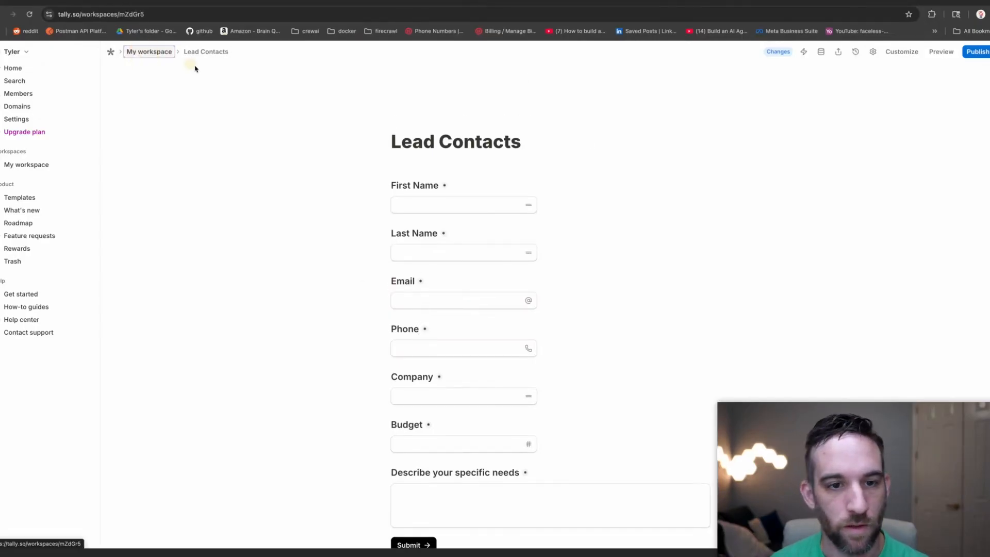
{"action": "left_click", "coordinate": [283, 138]}
{"action": "left_click", "coordinate": [477, 1]}
{"action": "left_click", "coordinate": [505, 161]}
{"action": "scroll", "coordinate": [505, 160], "scroll_direction": "down", "scroll_amount": 1}
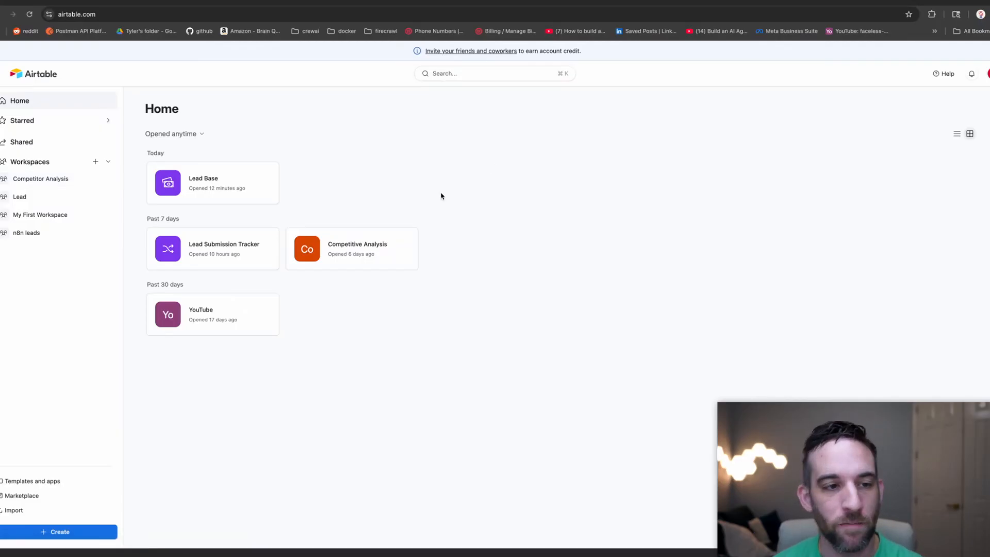
Add a workspace renamed 'Tally Lead Workspace' and begin creating a new app there.
{"action": "left_click", "coordinate": [96, 162]}
{"action": "left_click_drag", "start_coordinate": [209, 108], "coordinate": [150, 108]}
{"action": "type", "text": "Tall"}
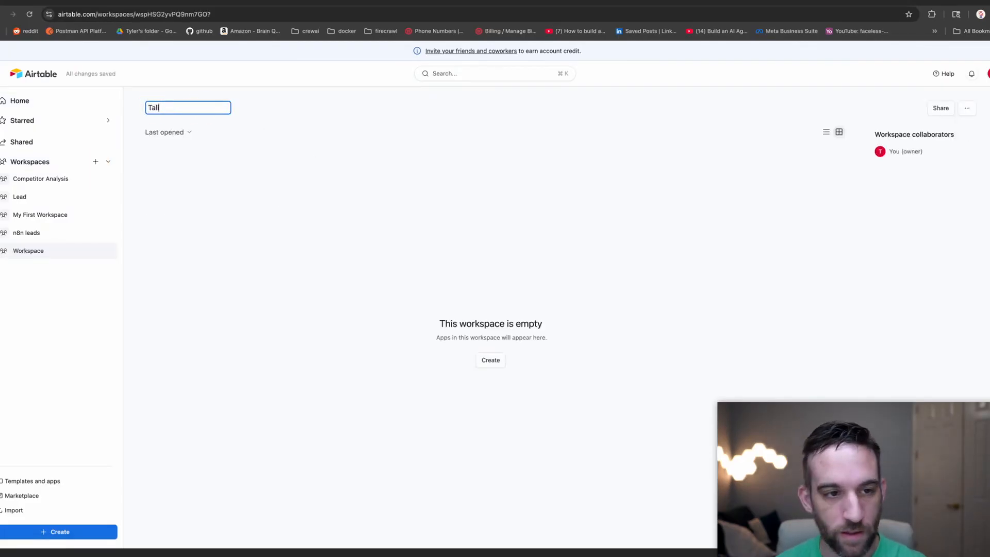
{"action": "type", "text": "y Lead Workspace"}
{"action": "key", "text": "Return"}
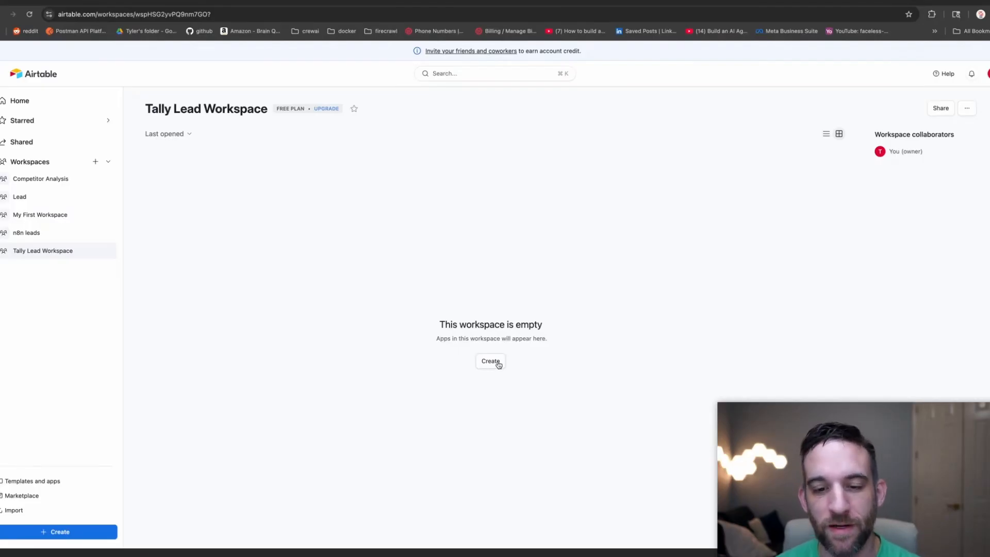
{"action": "left_click", "coordinate": [498, 365]}
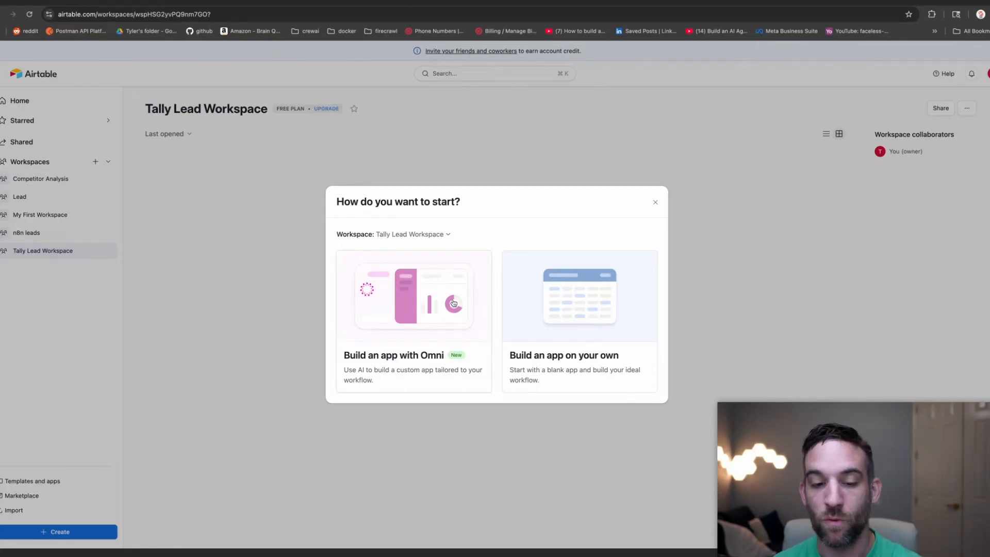
Prompt Omni with 'tally leads with these fields:' plus the pasted seven-field spec and build it.
{"action": "left_click", "coordinate": [452, 302]}
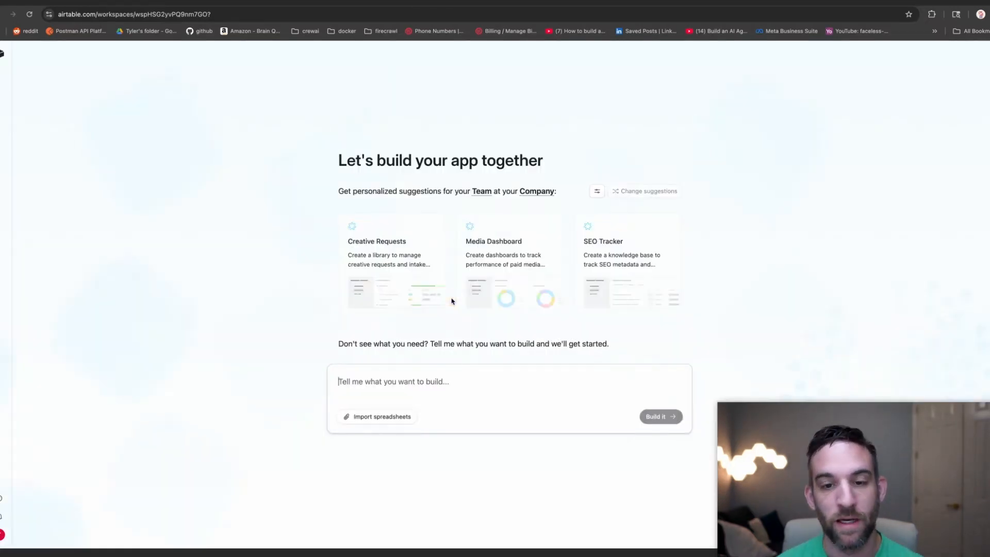
{"action": "left_click", "coordinate": [506, 376]}
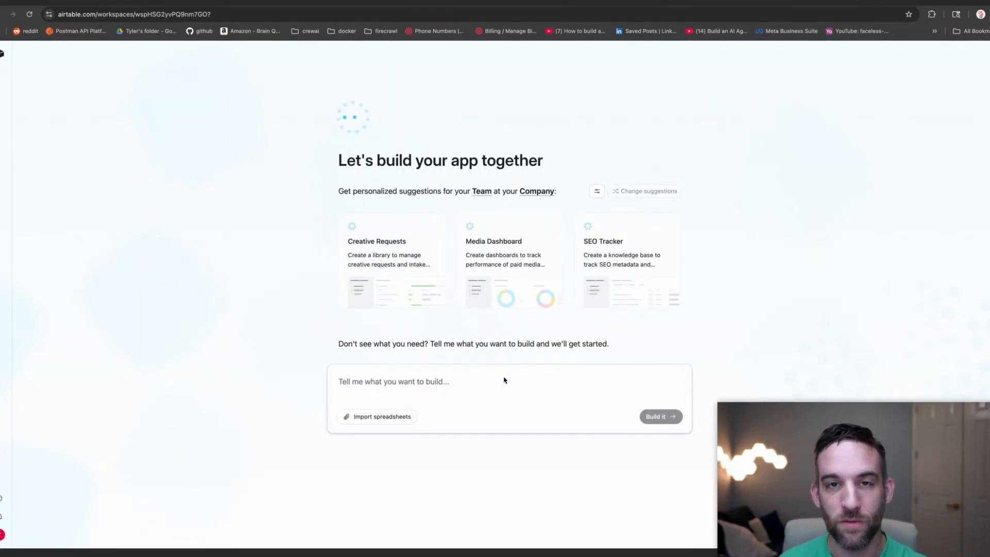
{"action": "key", "text": "super+v"}
{"action": "left_click", "coordinate": [505, 380]}
{"action": "type", "text": "tal"}
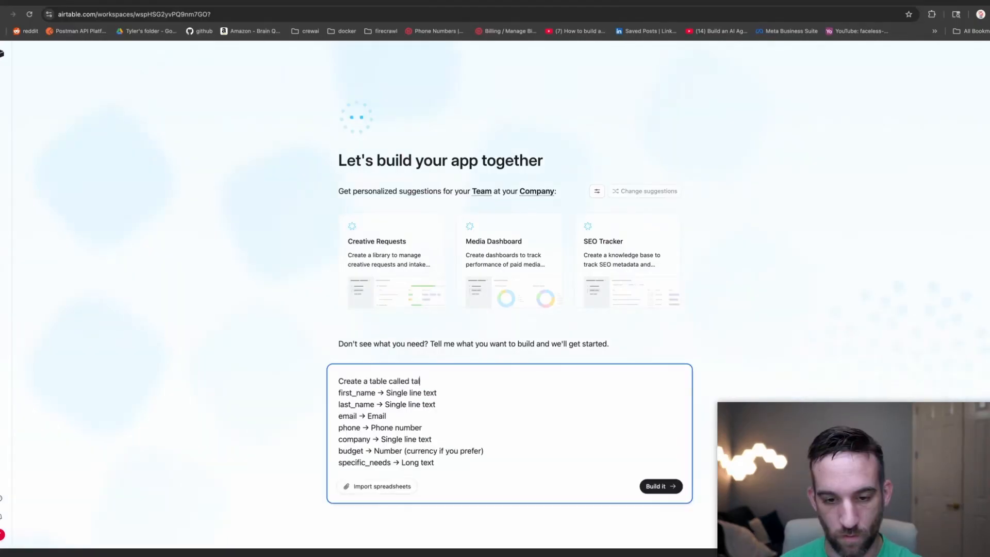
{"action": "type", "text": "ly leads with these fields:"}
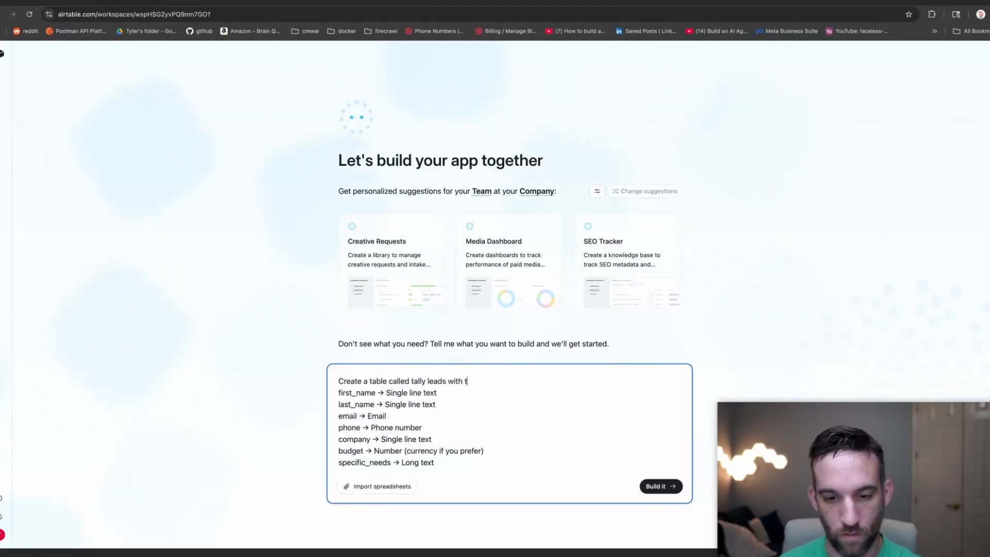
{"action": "key", "text": "Return"}
{"action": "left_click_drag", "start_coordinate": [507, 382], "coordinate": [338, 381]}
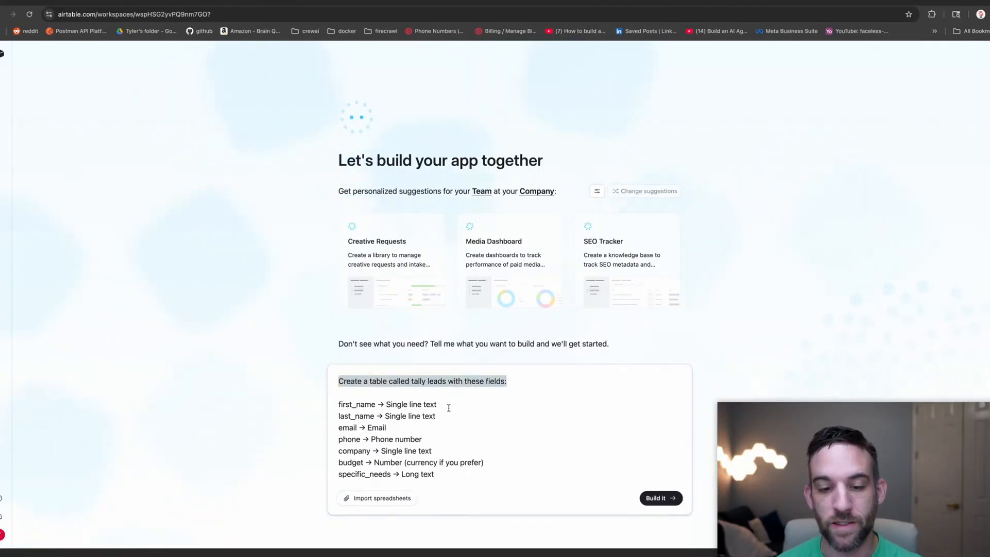
{"action": "left_click_drag", "start_coordinate": [436, 474], "coordinate": [338, 404]}
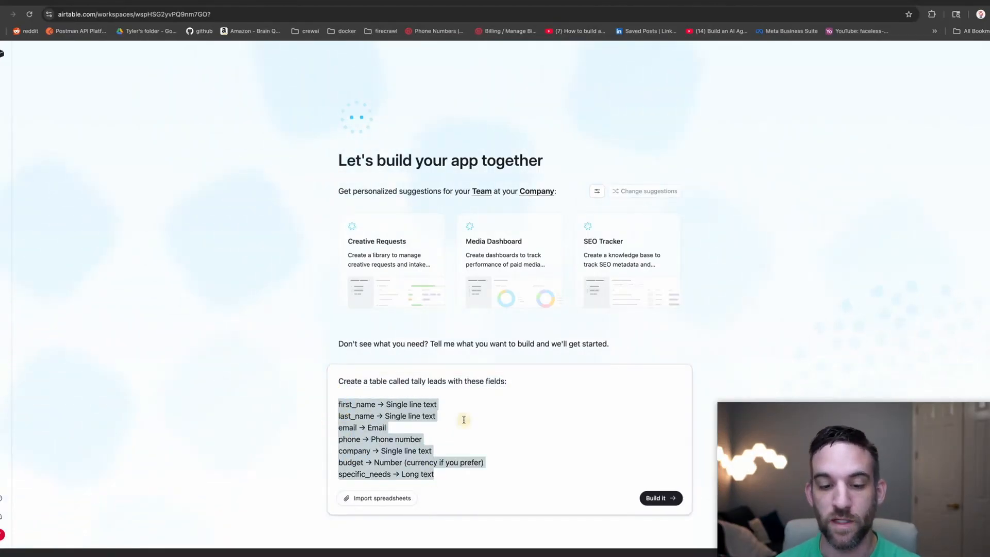
{"action": "left_click", "coordinate": [463, 420]}
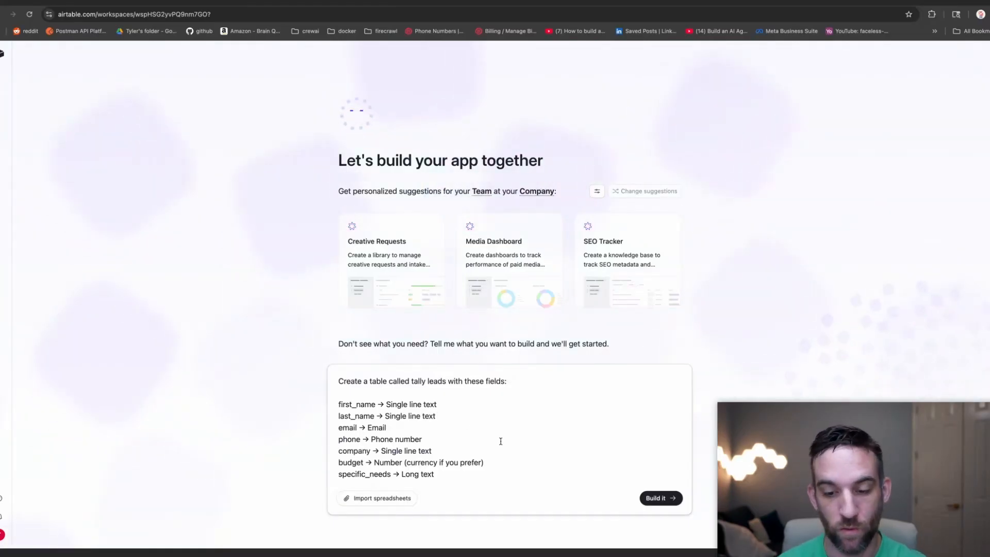
{"action": "left_click", "coordinate": [663, 499]}
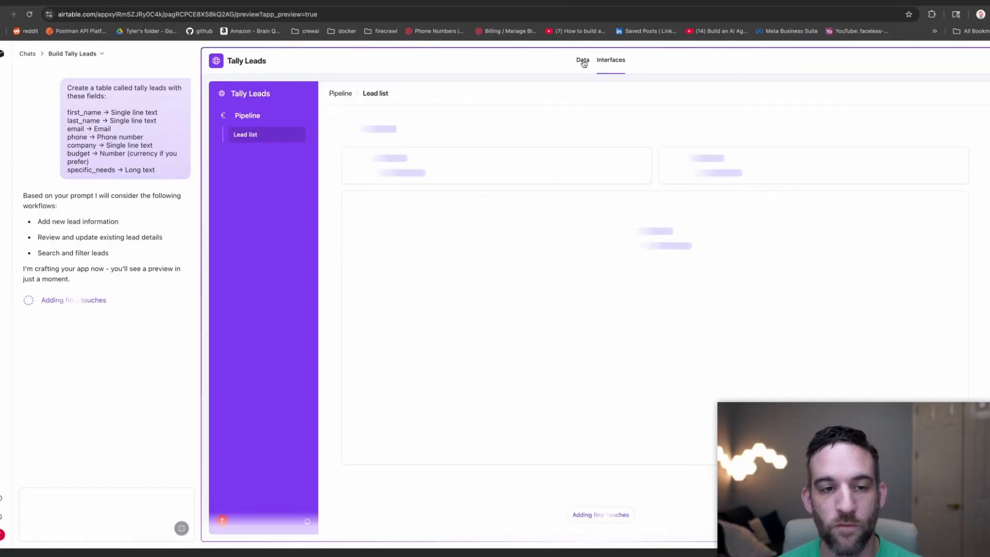
Switch to the Data view and scroll across the Leads table's columns.
{"action": "left_click", "coordinate": [582, 61]}
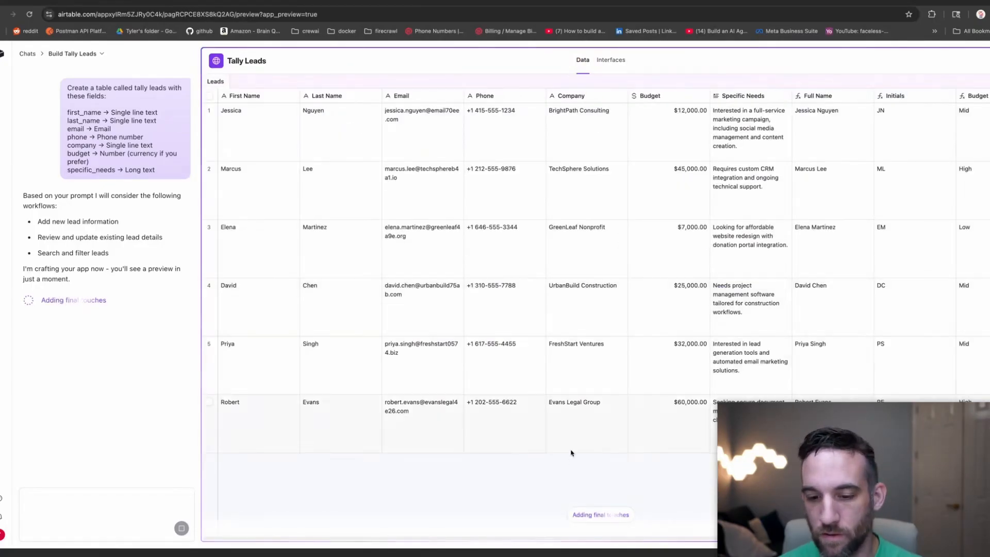
{"action": "left_click_drag", "start_coordinate": [591, 539], "coordinate": [632, 542]}
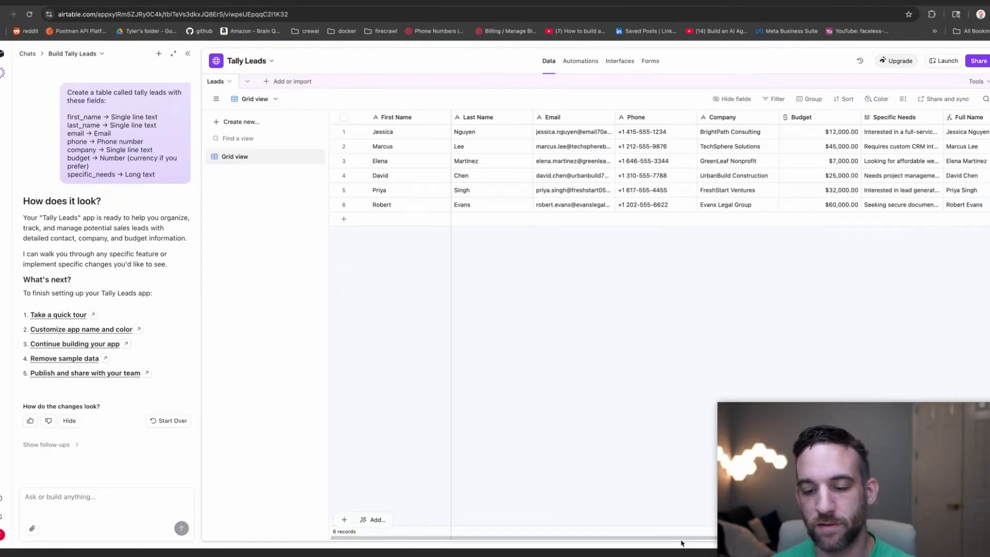
{"action": "mouse_move", "coordinate": [681, 539]}
{"action": "left_mouse_down"}
{"action": "mouse_move", "coordinate": [868, 539]}
{"action": "mouse_move", "coordinate": [680, 537]}
{"action": "left_mouse_up"}
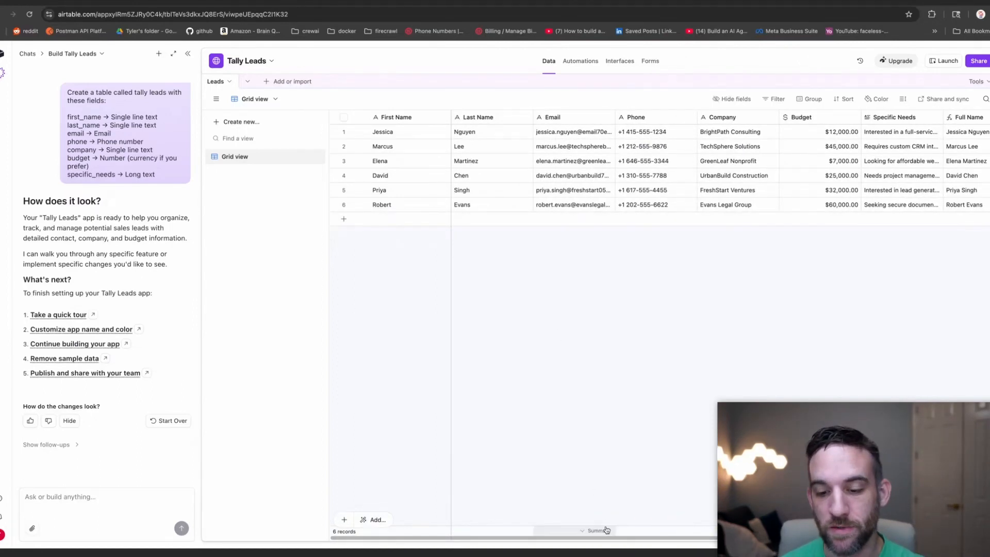
{"action": "left_click_drag", "start_coordinate": [610, 539], "coordinate": [796, 539]}
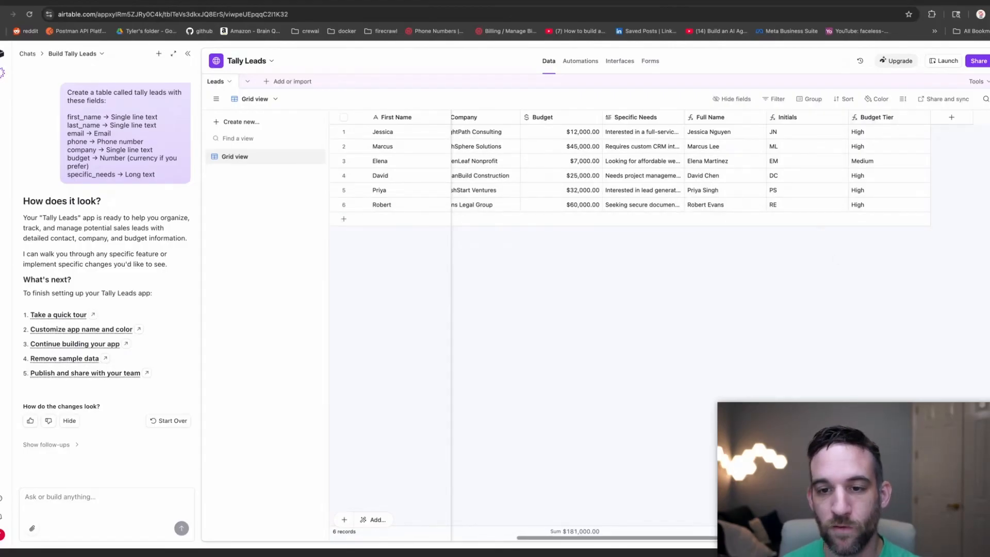
{"action": "scroll", "coordinate": [690, 536], "scroll_direction": "left", "scroll_amount": 5}
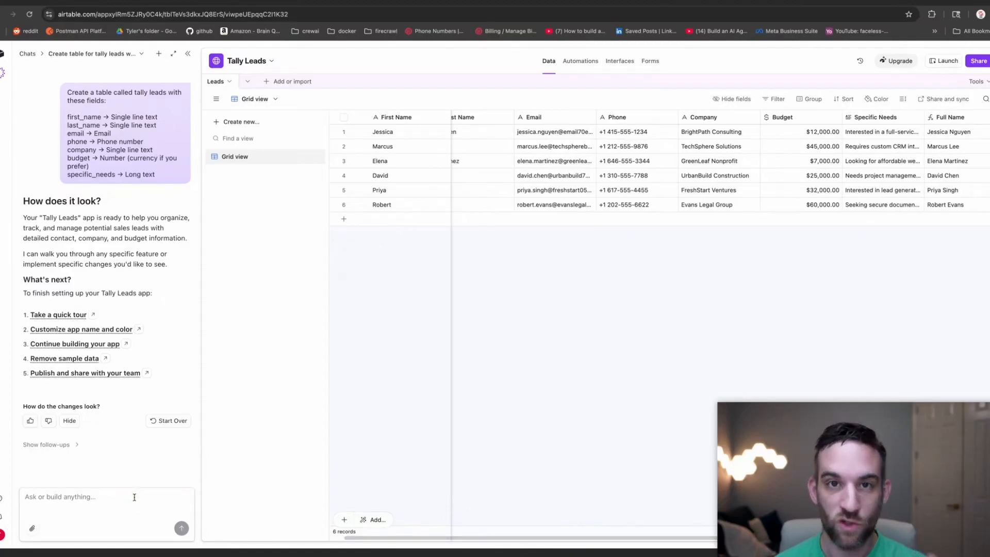
Ask the Omni chat for AI Lead Summary and AI Qualifier columns, then scroll to review them.
{"action": "left_click", "coordinate": [140, 493]}
{"action": "type", "text": "can you create an AI lead summary column and also an AI"}
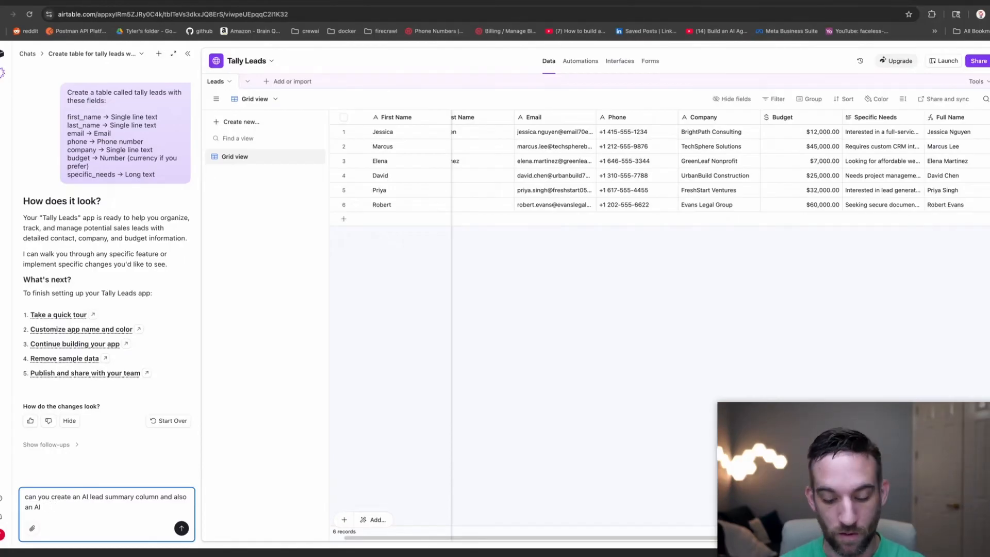
{"action": "type", "text": "qua"}
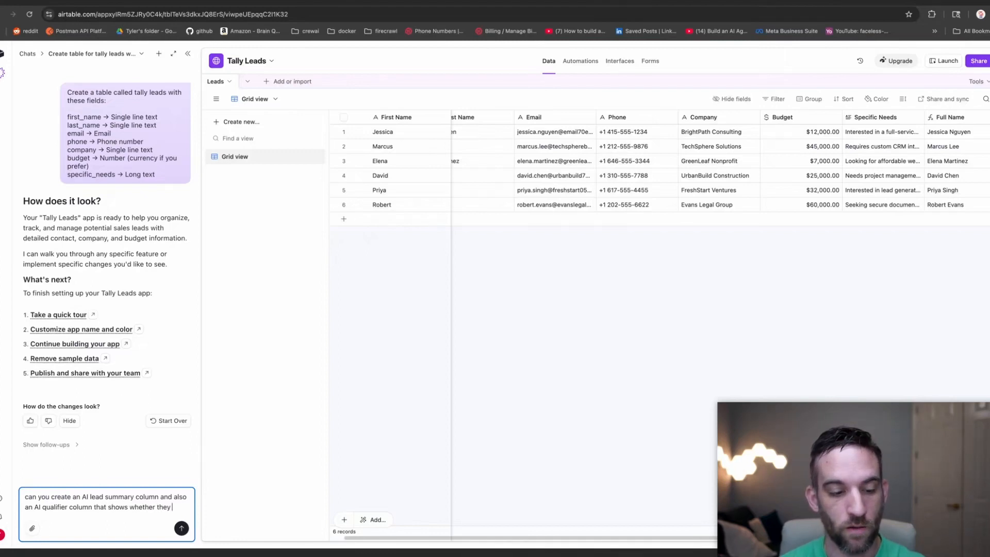
{"action": "type", "text": "ualified or not"}
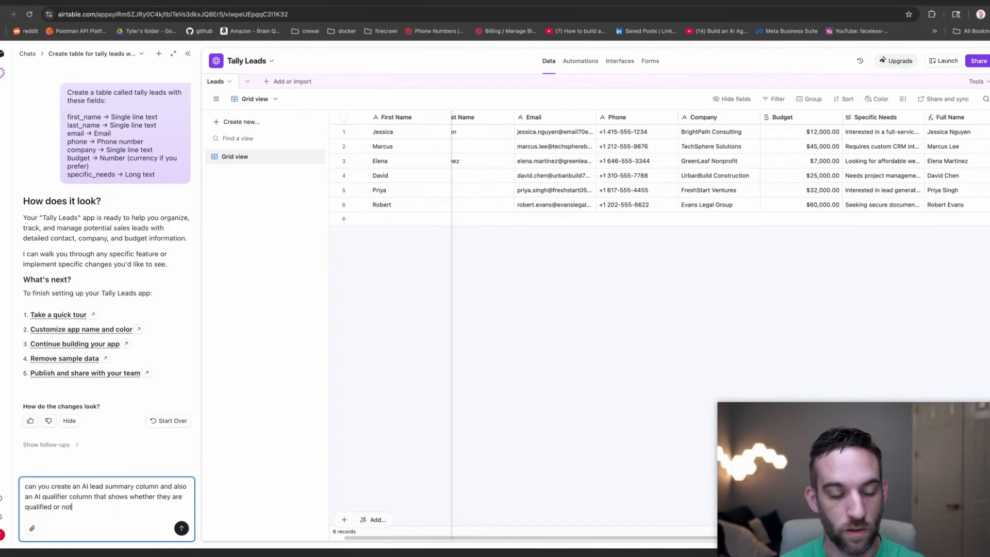
{"action": "key", "text": "Return"}
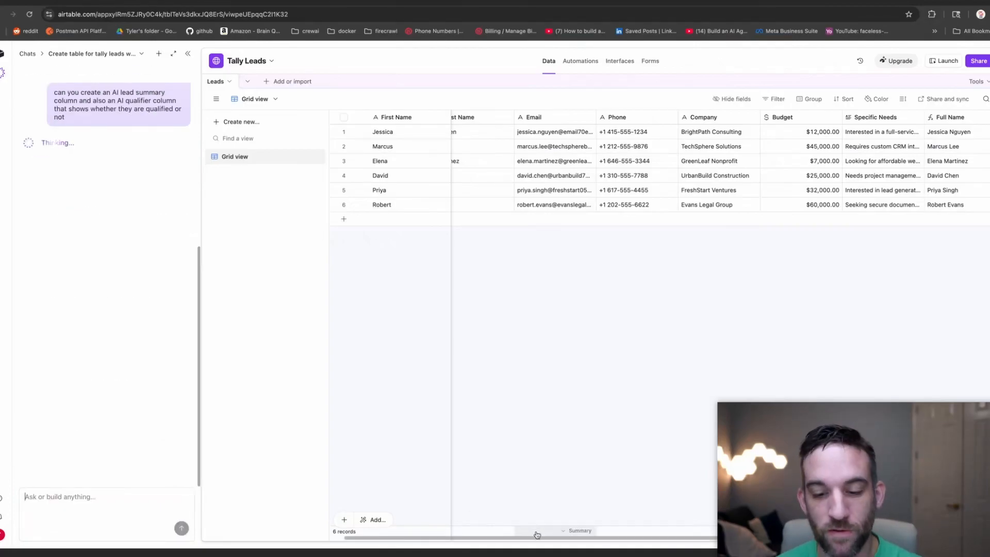
{"action": "left_click_drag", "start_coordinate": [533, 541], "coordinate": [706, 541]}
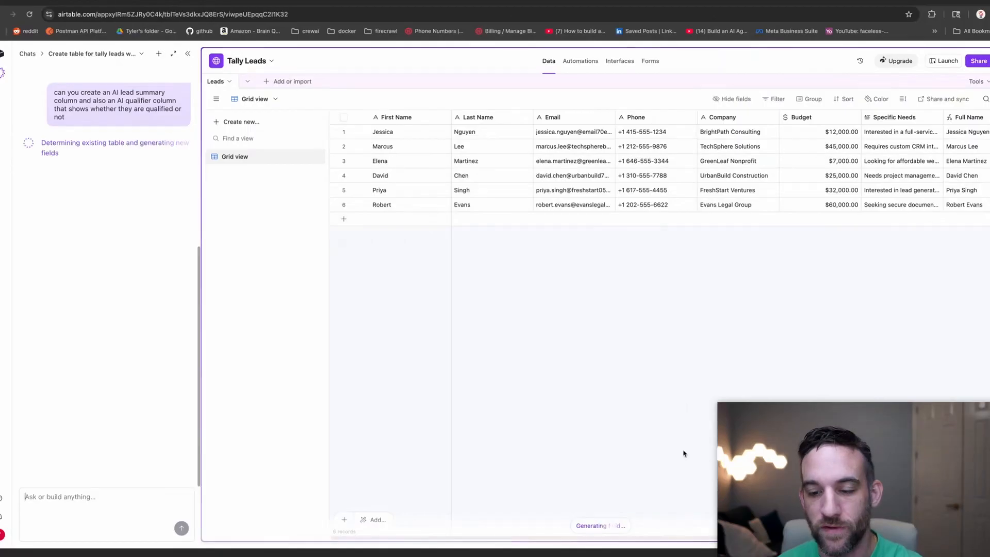
{"action": "scroll", "coordinate": [722, 454], "scroll_direction": "right", "scroll_amount": 3}
{"action": "scroll", "coordinate": [722, 454], "scroll_direction": "right", "scroll_amount": 2}
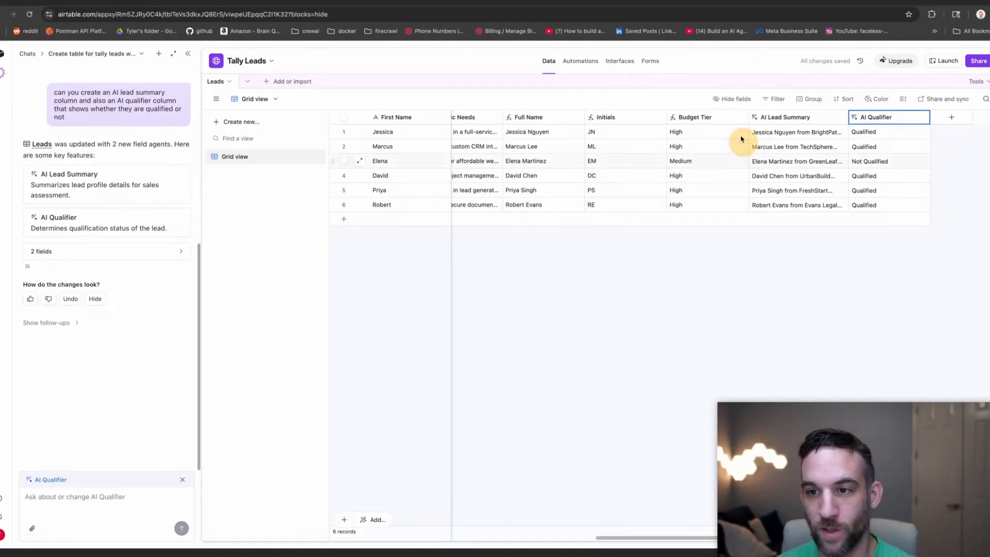
{"action": "left_click", "coordinate": [772, 119]}
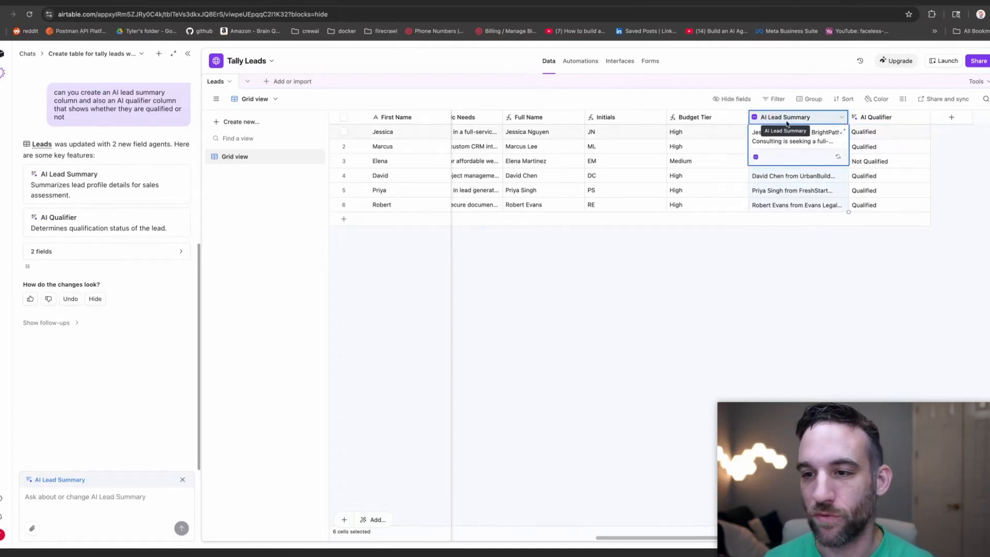
{"action": "left_click", "coordinate": [855, 119]}
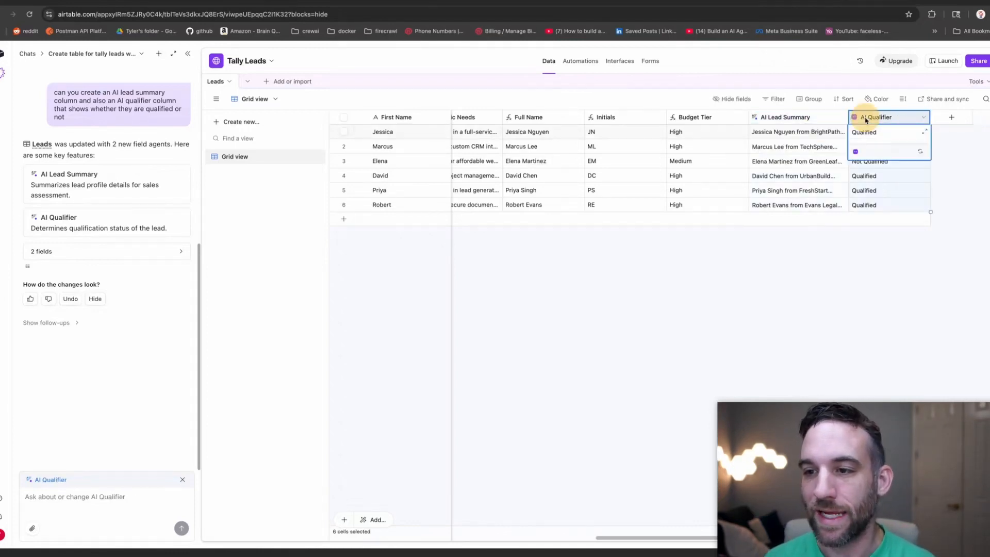
{"action": "left_click", "coordinate": [835, 121]}
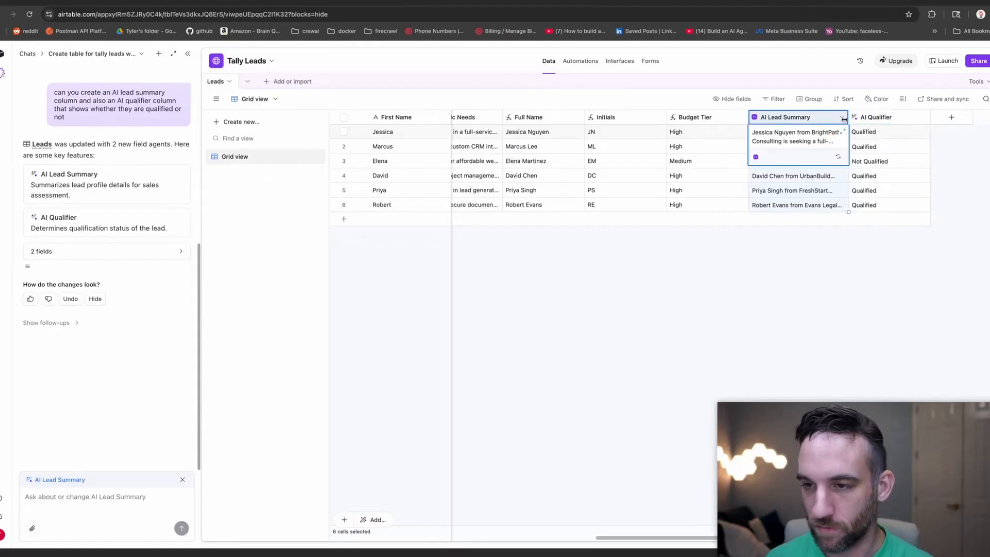
{"action": "left_click", "coordinate": [842, 120]}
{"action": "left_click", "coordinate": [794, 138]}
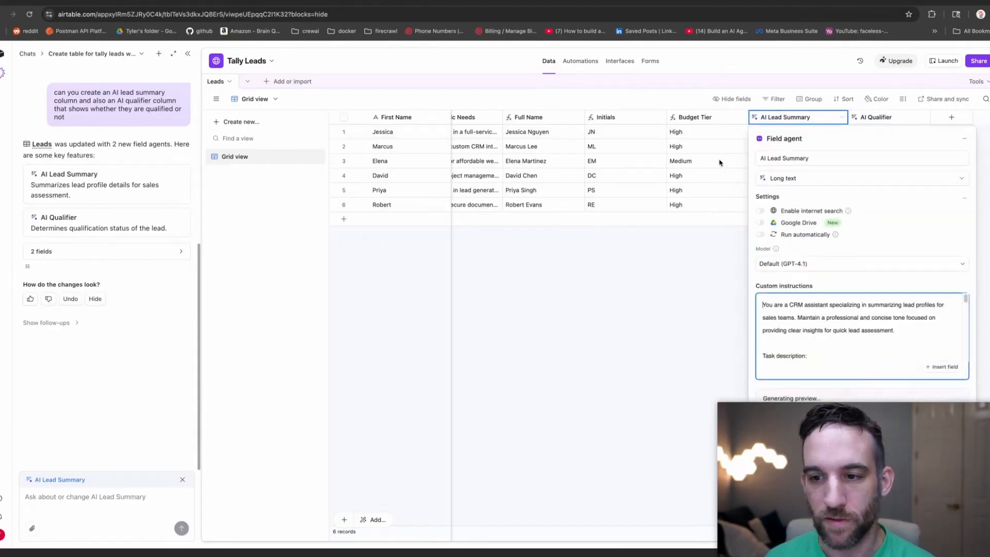
{"action": "scroll", "coordinate": [850, 323], "scroll_direction": "down", "scroll_amount": 5}
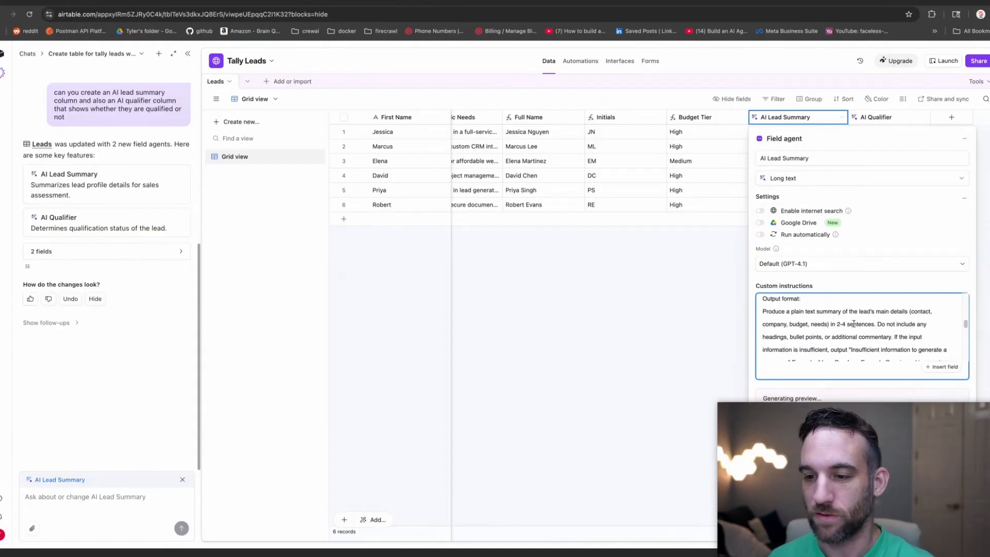
{"action": "scroll", "coordinate": [854, 323], "scroll_direction": "down", "scroll_amount": 6}
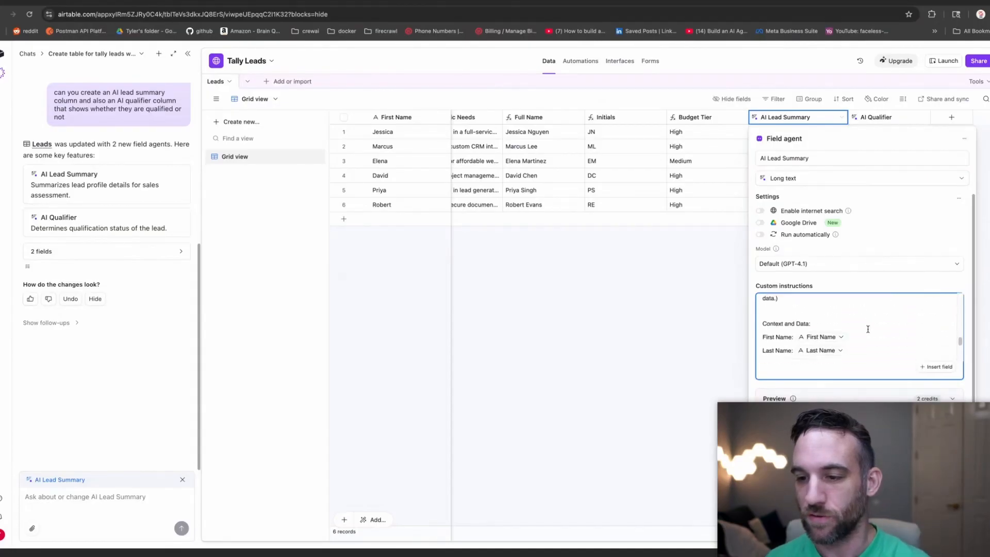
{"action": "scroll", "coordinate": [868, 329], "scroll_direction": "down", "scroll_amount": 3}
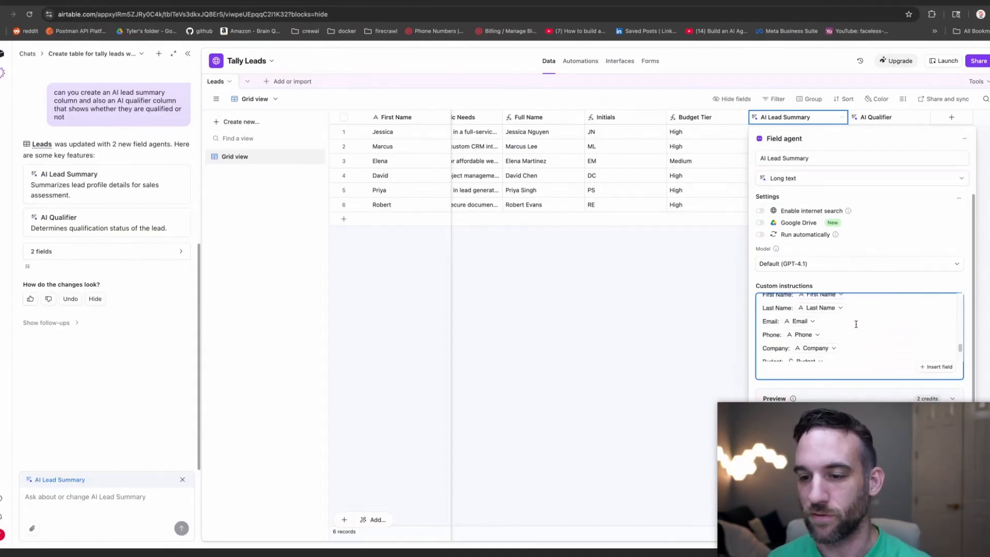
{"action": "scroll", "coordinate": [846, 323], "scroll_direction": "up", "scroll_amount": 2}
{"action": "scroll", "coordinate": [807, 338], "scroll_direction": "down", "scroll_amount": 5}
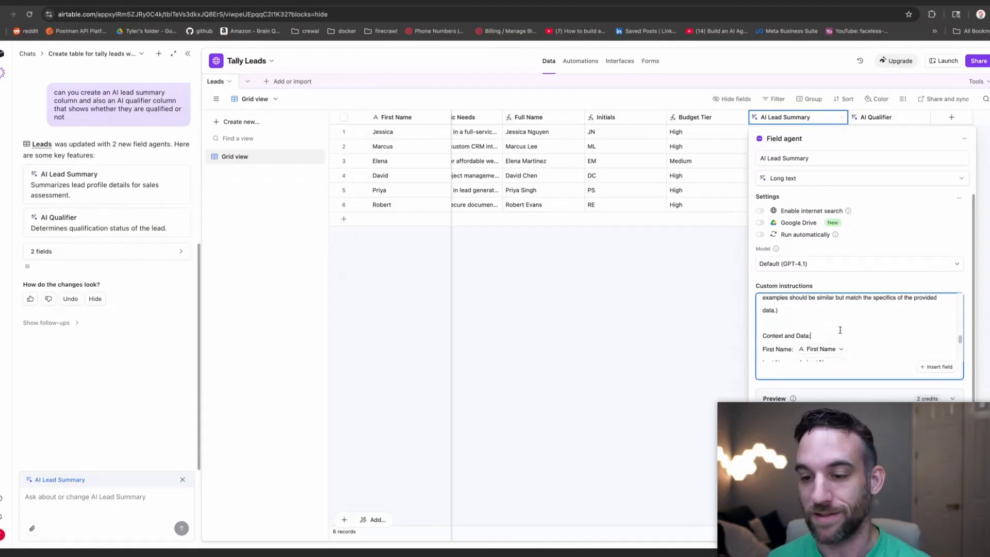
{"action": "scroll", "coordinate": [830, 339], "scroll_direction": "down", "scroll_amount": 1}
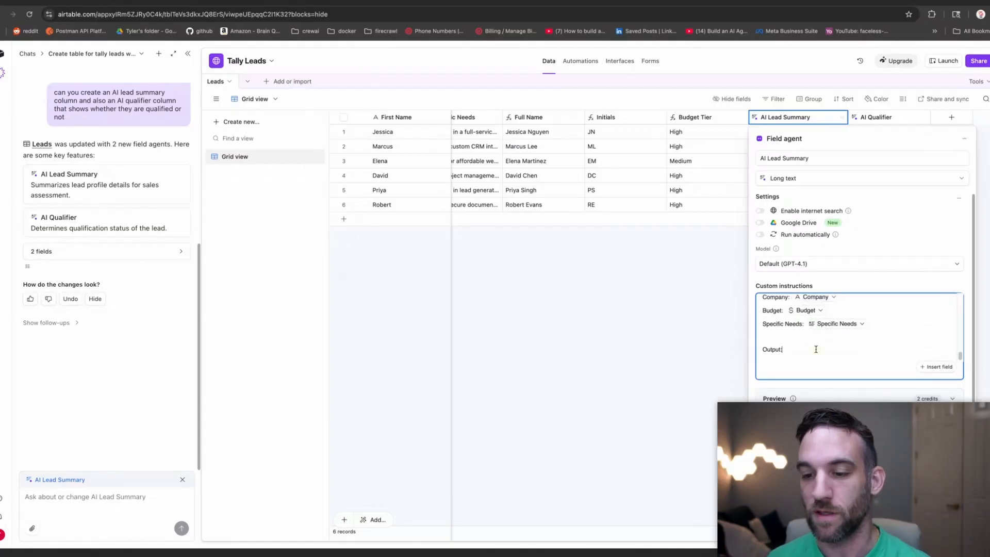
{"action": "left_click", "coordinate": [724, 302]}
{"action": "left_click", "coordinate": [890, 139]}
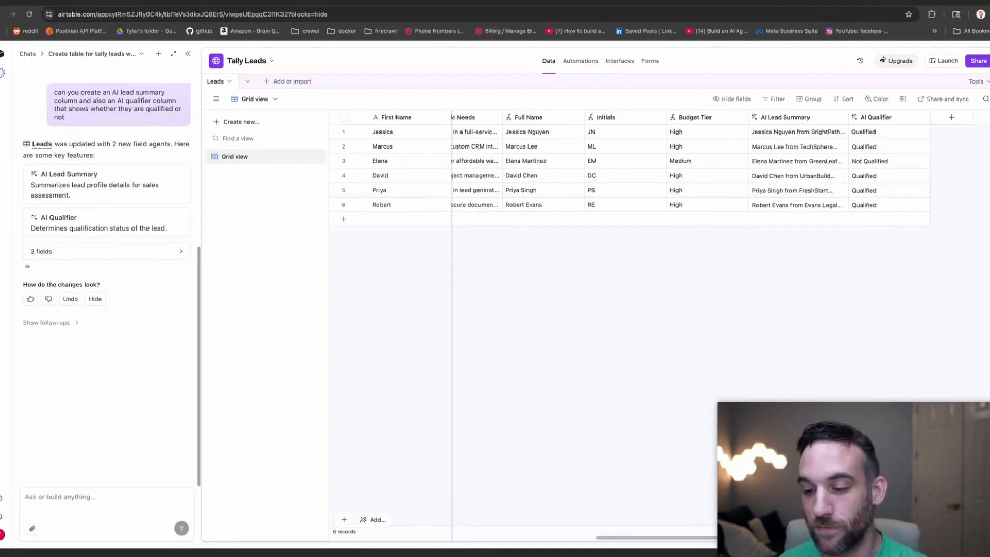
Narrow the First Name column in Airtable's Lead list interface.
{"action": "left_click_drag", "start_coordinate": [846, 538], "coordinate": [580, 539]}
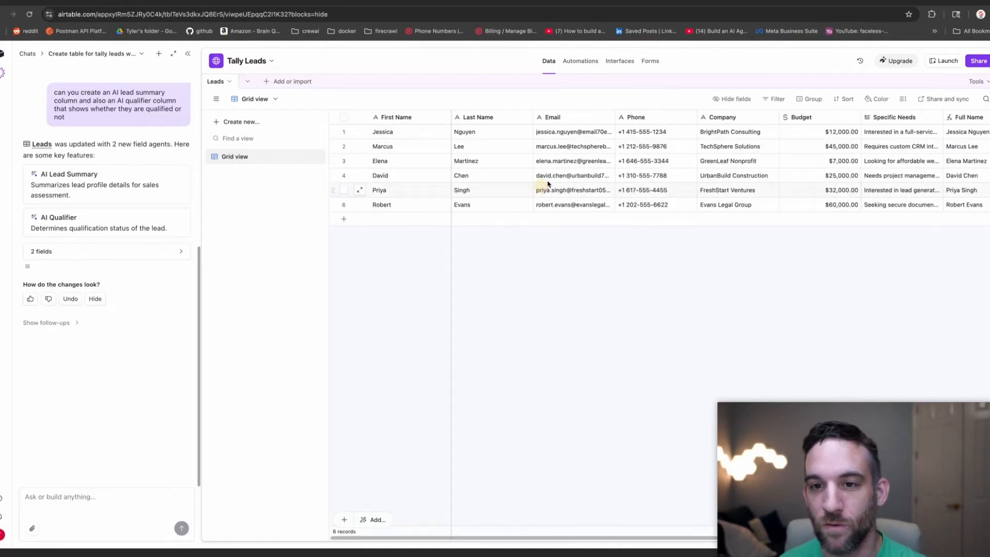
{"action": "left_click", "coordinate": [619, 61]}
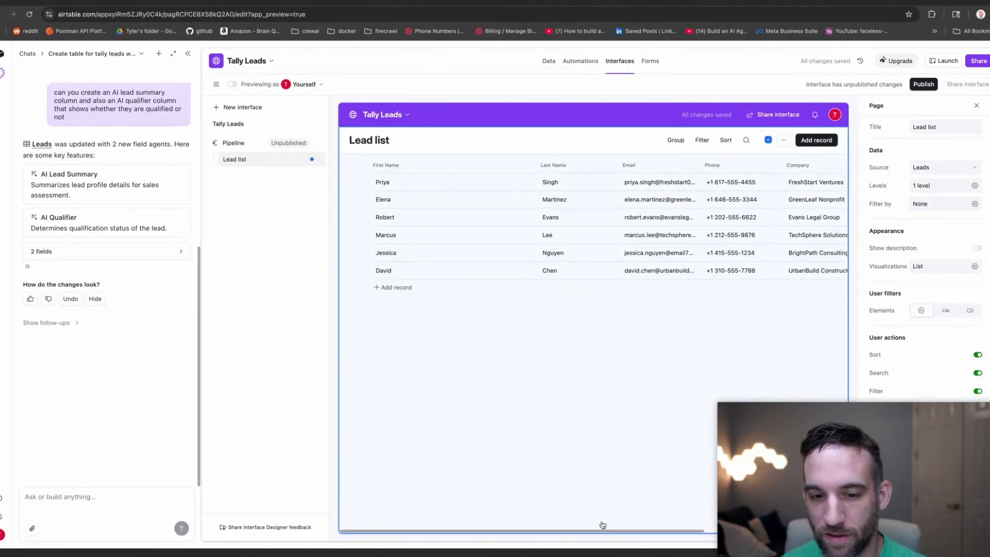
{"action": "left_click_drag", "start_coordinate": [602, 531], "coordinate": [633, 524]}
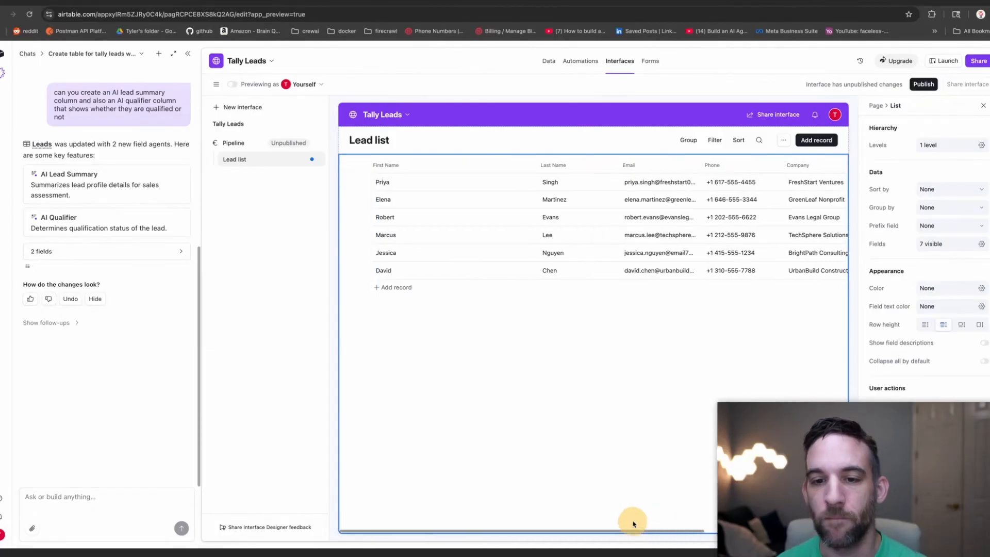
{"action": "left_click_drag", "start_coordinate": [536, 165], "coordinate": [432, 166]}
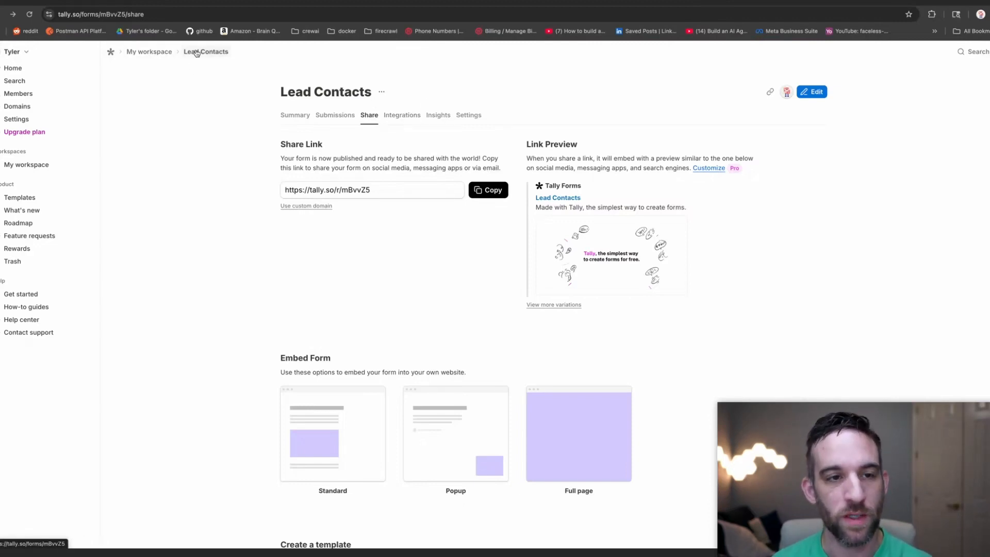
Start an Airtable integration named 'Airtable Lead Connection Tally' for the Lead Contacts form with a new account.
{"action": "left_click", "coordinate": [405, 117]}
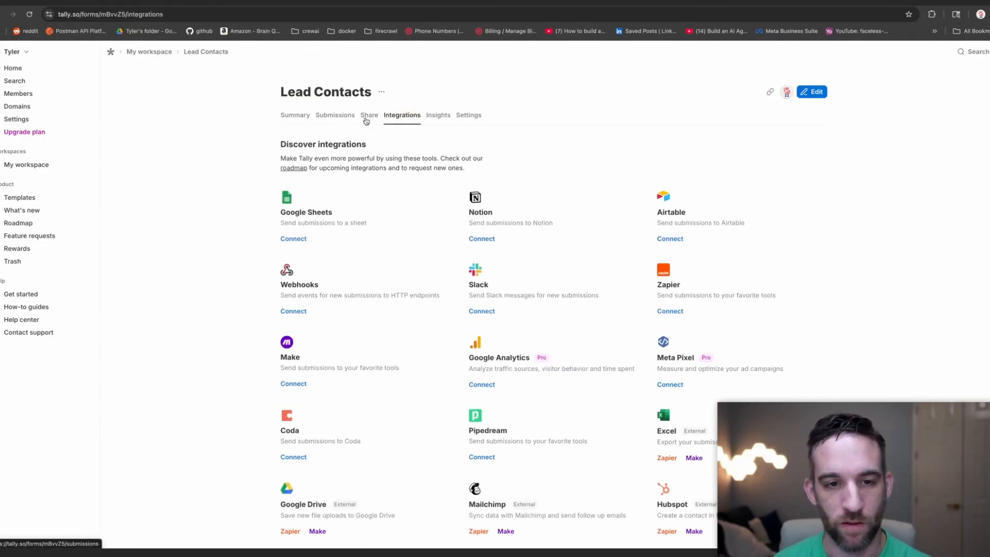
{"action": "left_click", "coordinate": [670, 239]}
{"action": "left_click", "coordinate": [560, 225]}
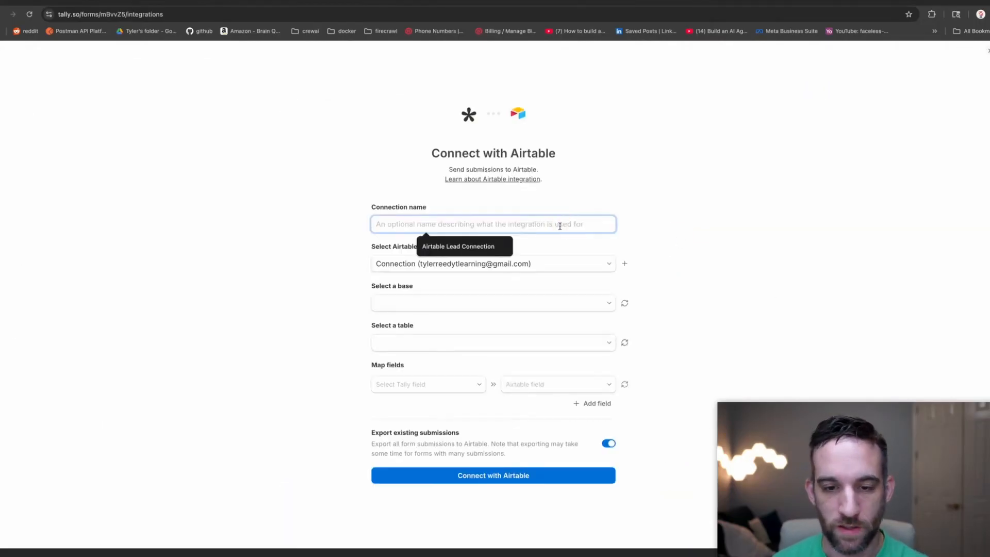
{"action": "left_click", "coordinate": [508, 246]}
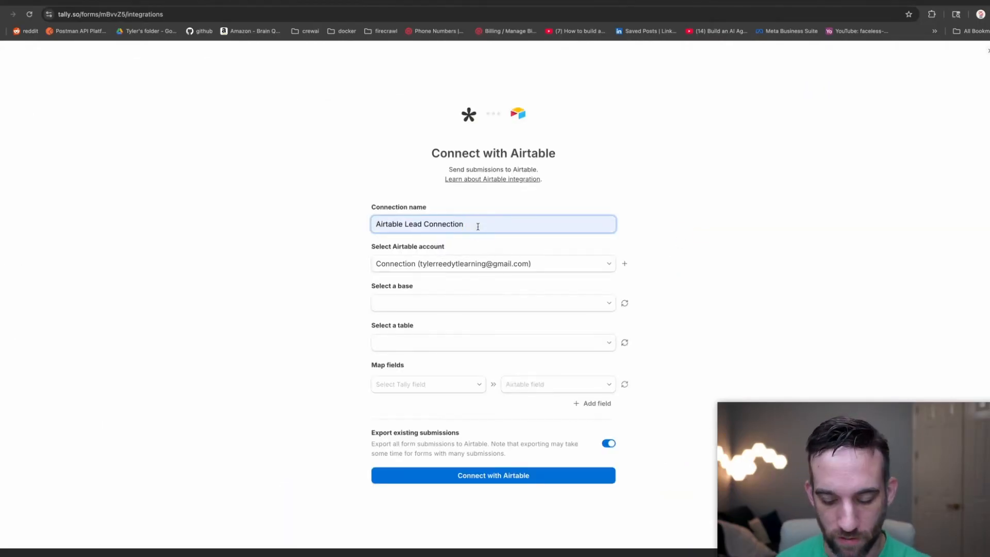
{"action": "type", "text": "Tally"}
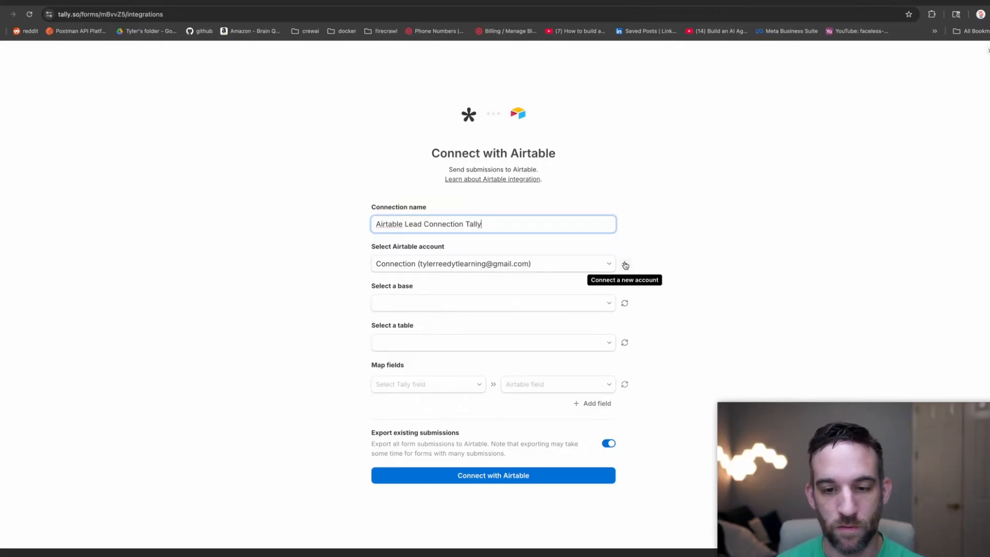
{"action": "left_click", "coordinate": [625, 264]}
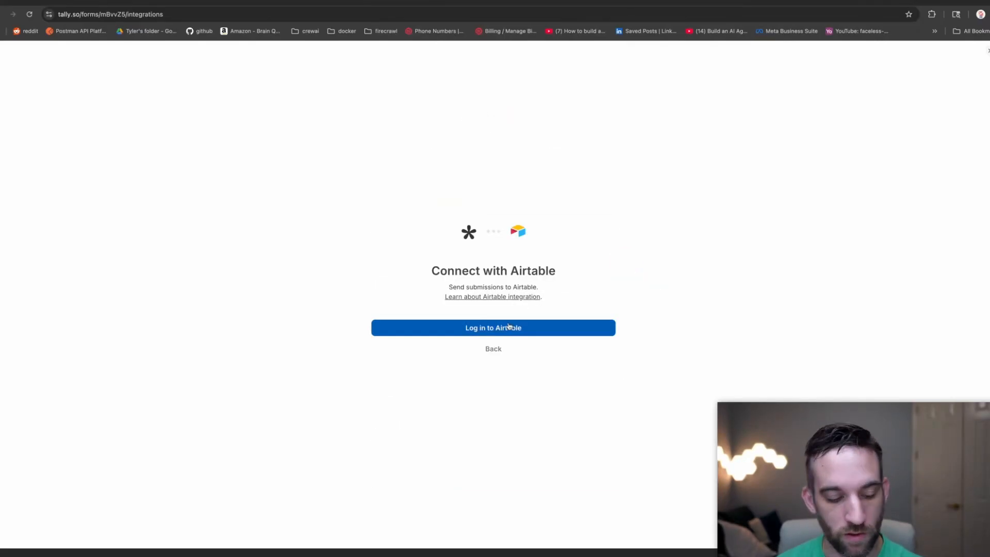
Authorize Tally Forms in Airtable for the Tally Leads base plus all resources.
{"action": "left_click", "coordinate": [498, 329]}
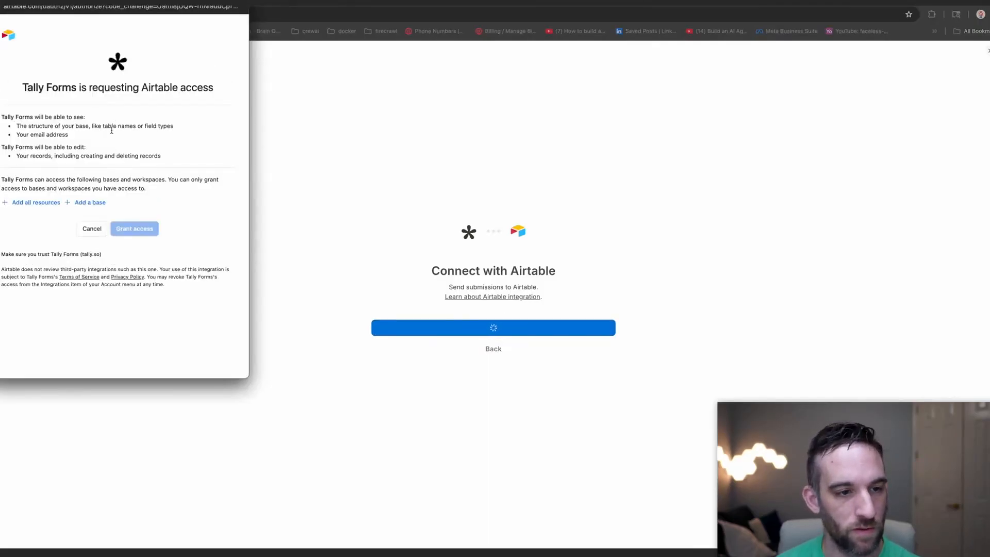
{"action": "left_click", "coordinate": [90, 203]}
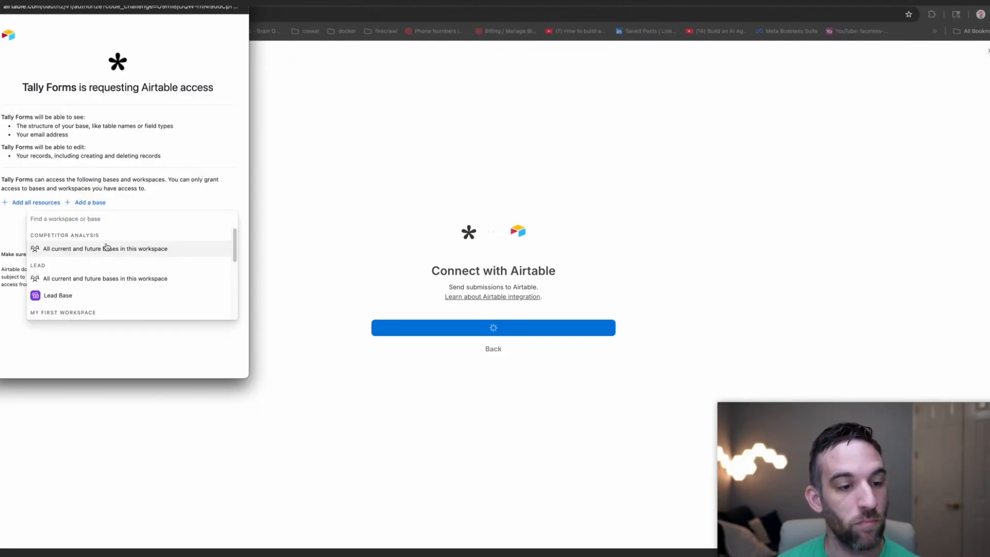
{"action": "scroll", "coordinate": [106, 247], "scroll_direction": "down", "scroll_amount": 10}
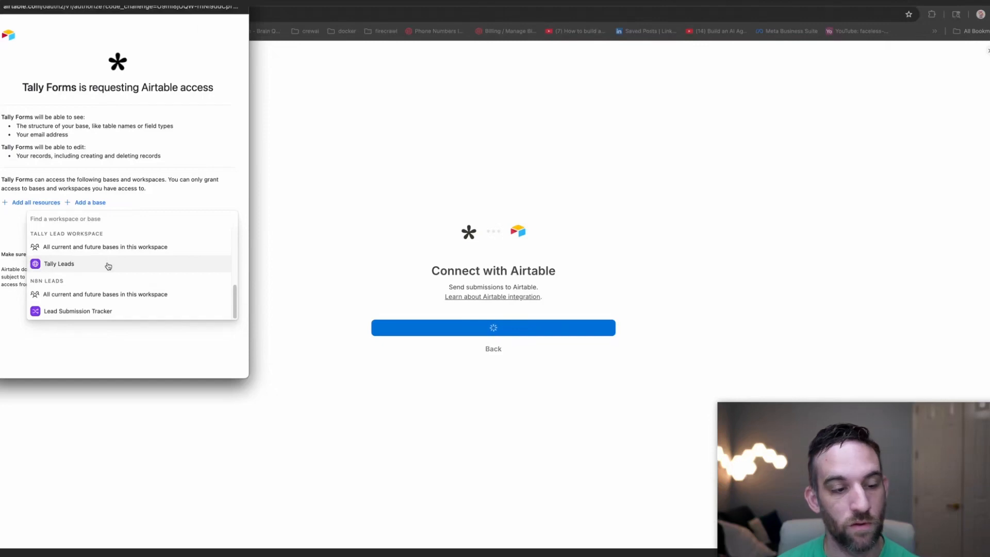
{"action": "left_click", "coordinate": [108, 266]}
{"action": "left_click", "coordinate": [42, 233]}
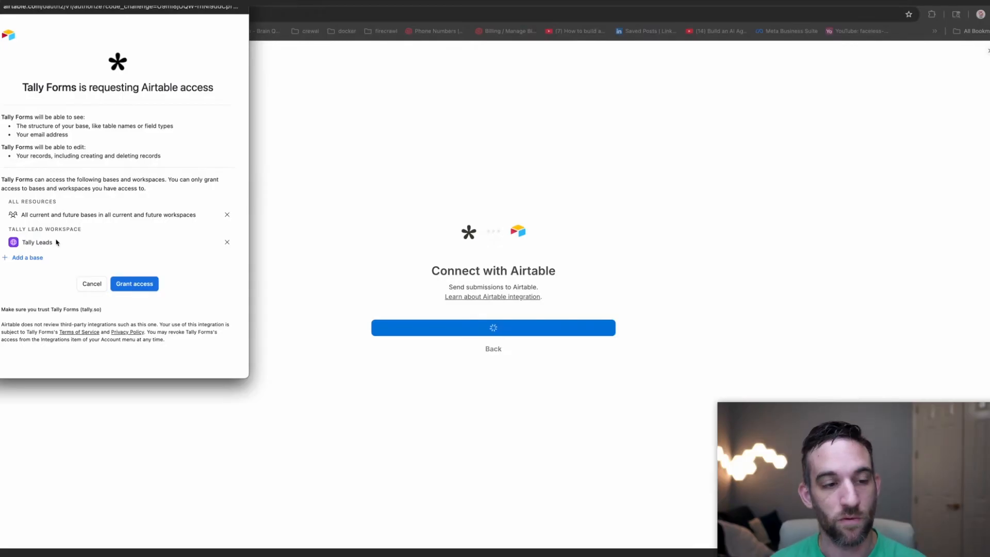
{"action": "left_click", "coordinate": [131, 285]}
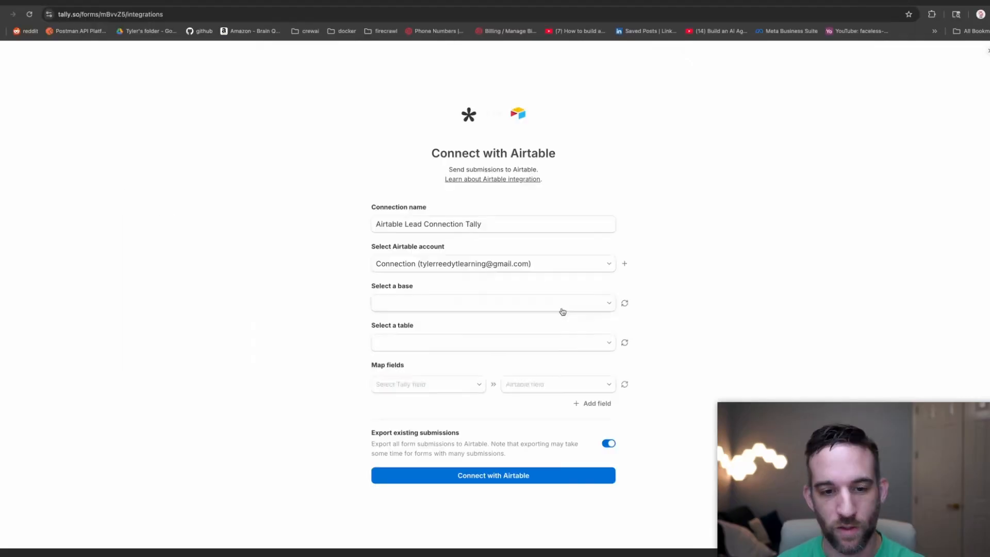
Target the Tally Leads base and its Leads table in the Airtable connection.
{"action": "left_click", "coordinate": [562, 308]}
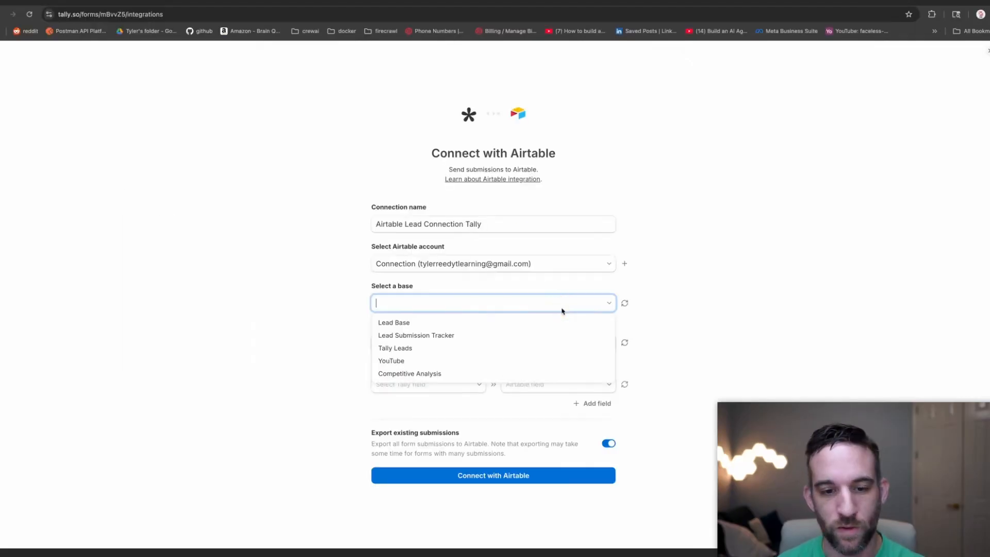
{"action": "left_click", "coordinate": [437, 351]}
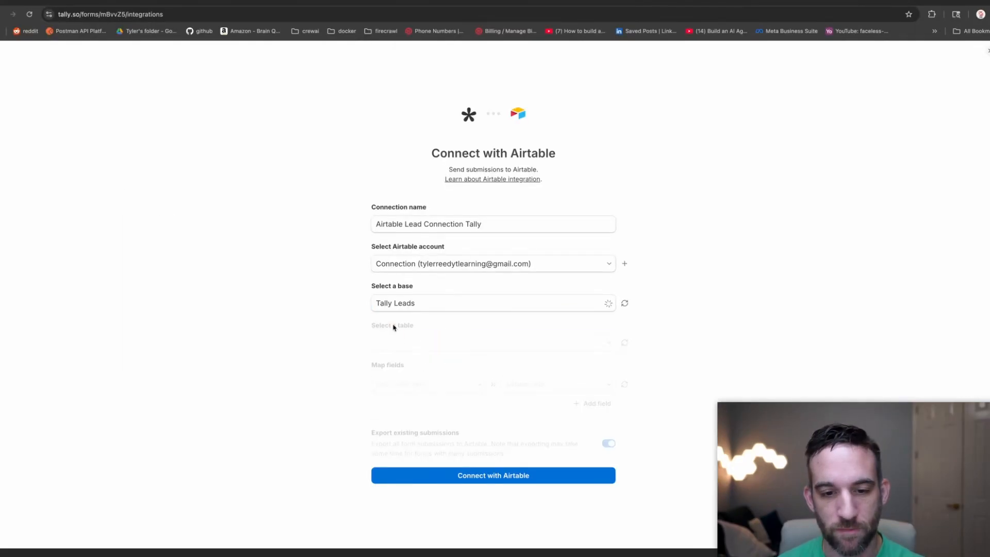
{"action": "left_click", "coordinate": [442, 343]}
{"action": "left_click", "coordinate": [409, 360]}
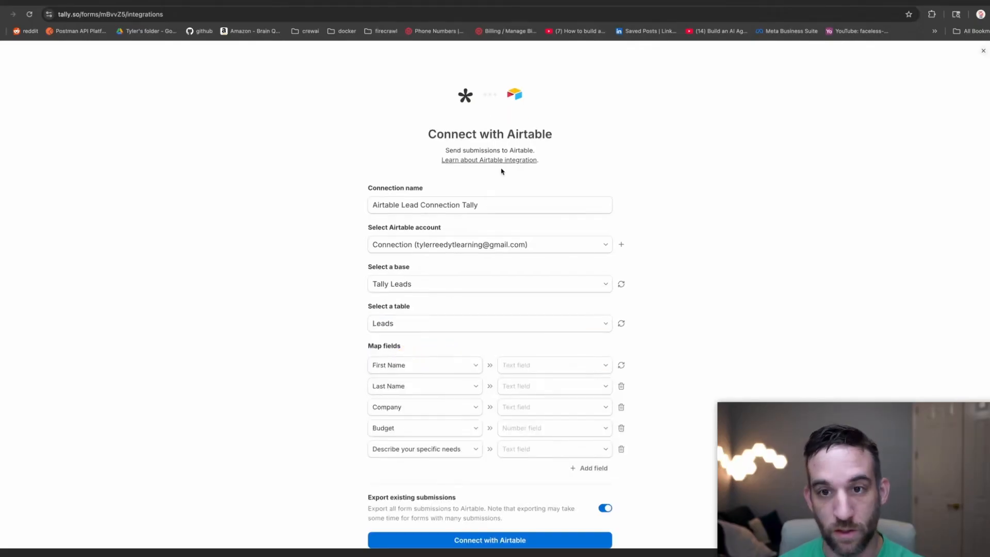
Glance at the Lead list interface and Leads grid in Airtable, then return.
{"action": "left_click", "coordinate": [601, 2]}
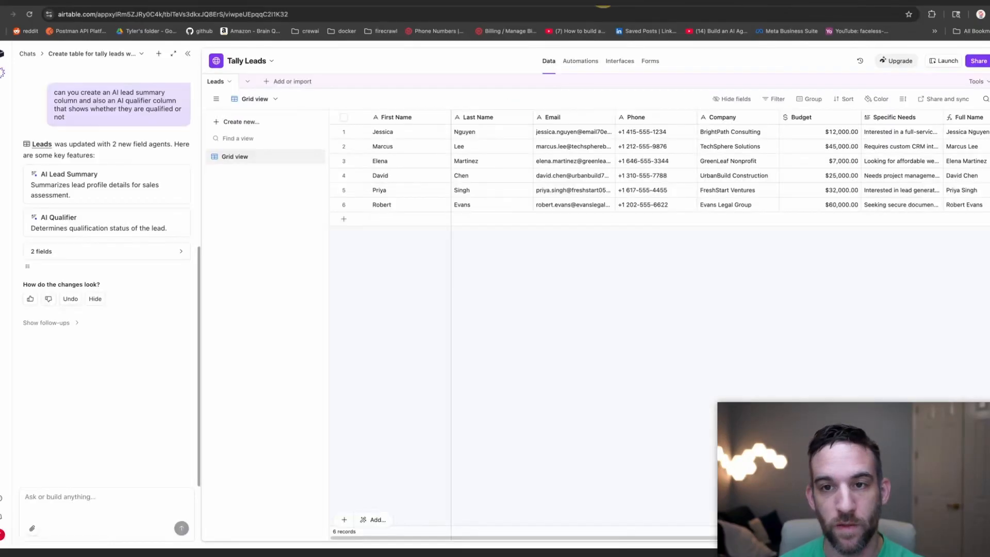
{"action": "left_click", "coordinate": [610, 61]}
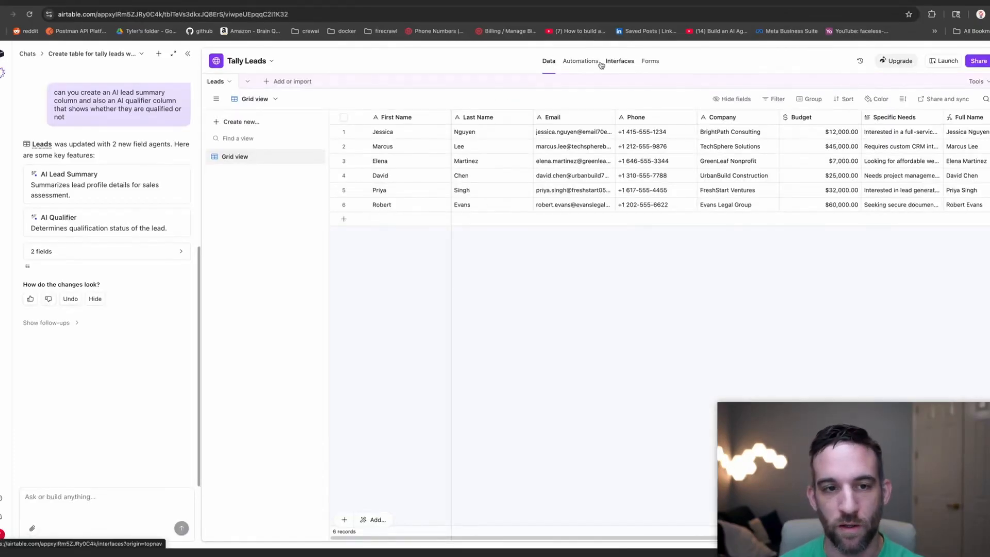
{"action": "left_click", "coordinate": [547, 62]}
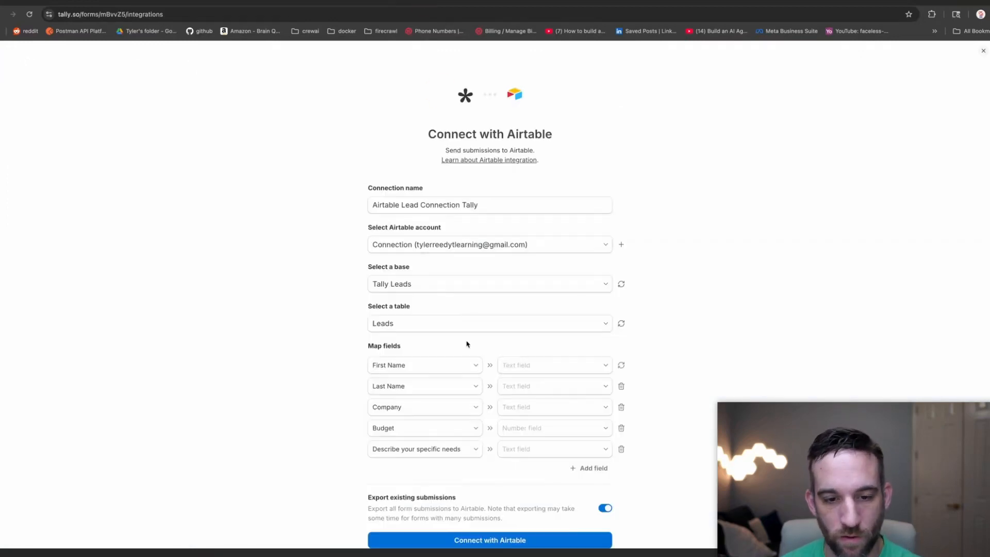
{"action": "scroll", "coordinate": [466, 344], "scroll_direction": "down", "scroll_amount": 2}
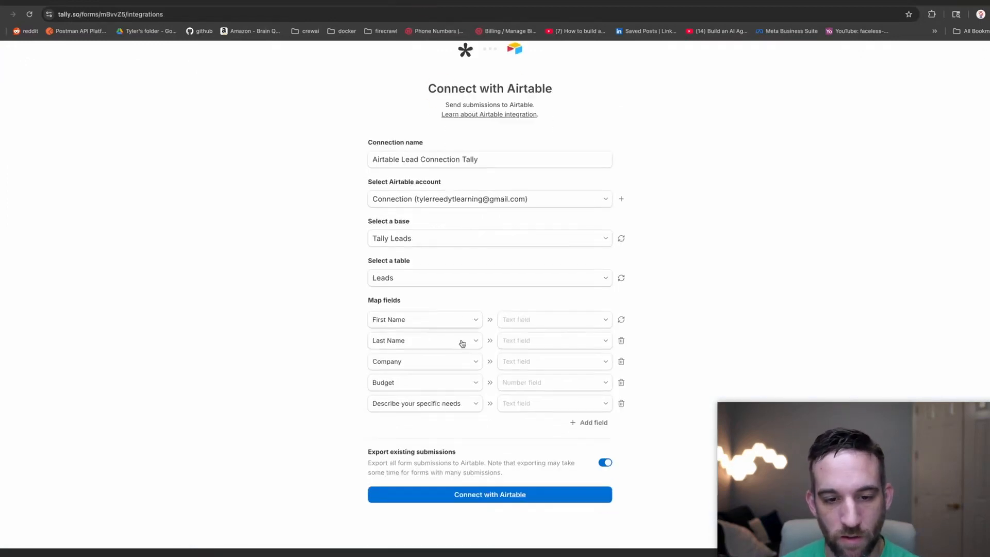
Map First Name, Last Name, Company, Budget and Specific Needs to their matching Airtable fields.
{"action": "left_click", "coordinate": [537, 324]}
{"action": "left_click", "coordinate": [528, 365]}
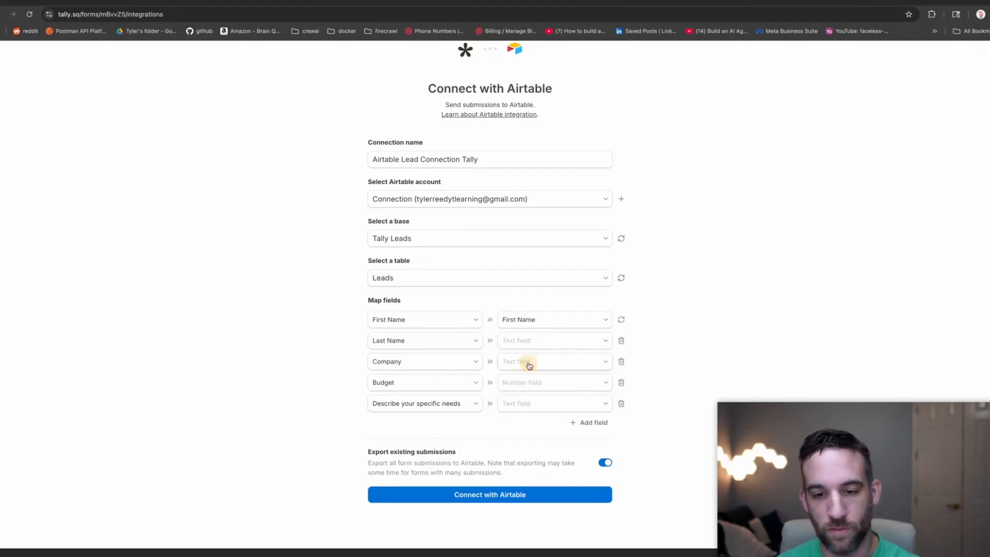
{"action": "left_click", "coordinate": [513, 342]}
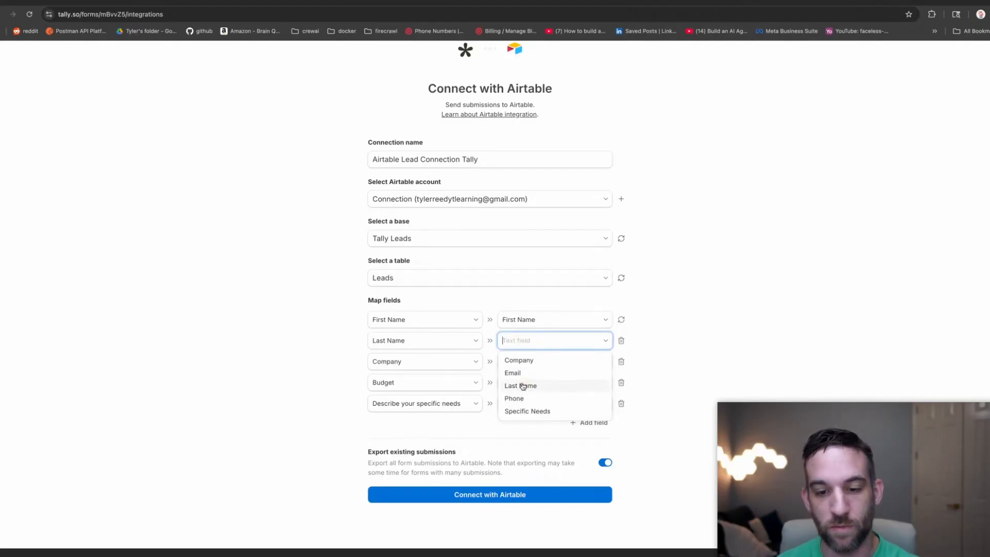
{"action": "left_click", "coordinate": [522, 385]}
{"action": "left_click", "coordinate": [521, 362]}
{"action": "left_click", "coordinate": [519, 380]}
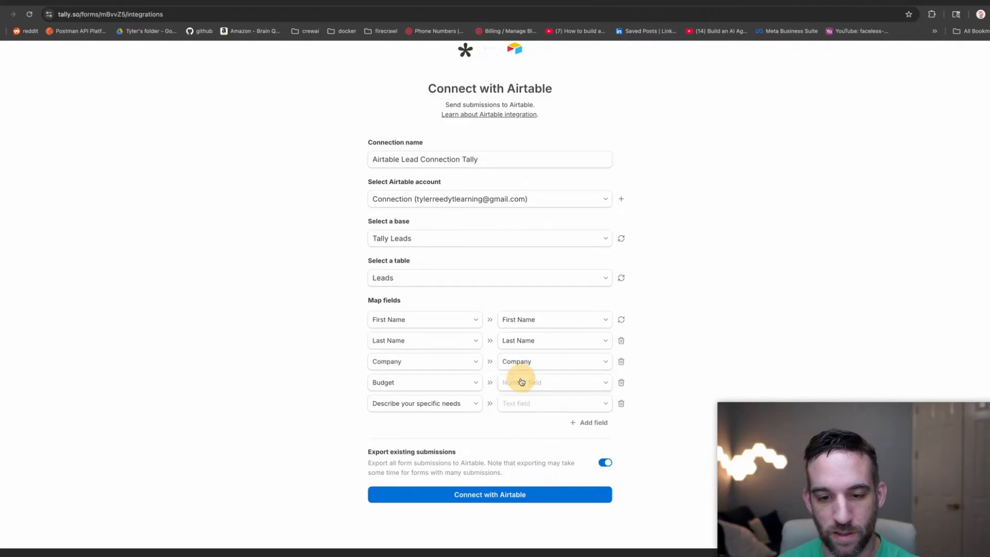
{"action": "left_click", "coordinate": [520, 384]}
{"action": "left_click", "coordinate": [515, 402]}
{"action": "left_click", "coordinate": [524, 404]}
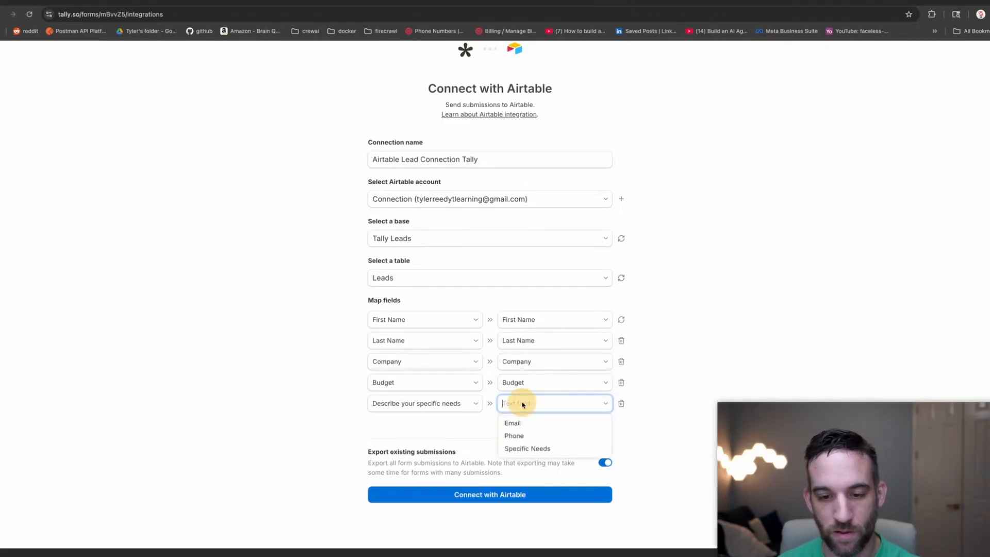
{"action": "left_click", "coordinate": [528, 447]}
Add an Email mapping row, which finds no matching Airtable field.
{"action": "left_click", "coordinate": [438, 424]}
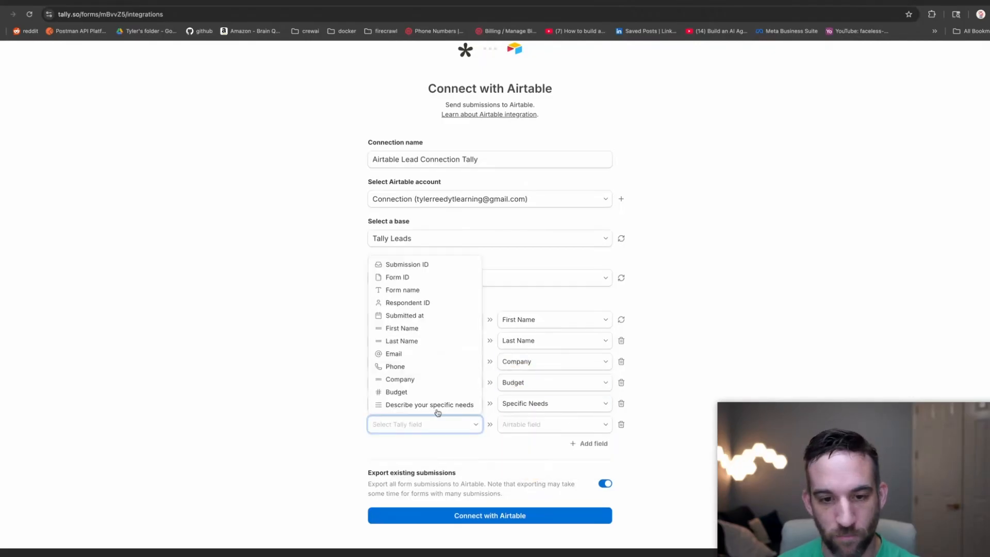
{"action": "left_click", "coordinate": [400, 353]}
{"action": "left_click", "coordinate": [524, 427]}
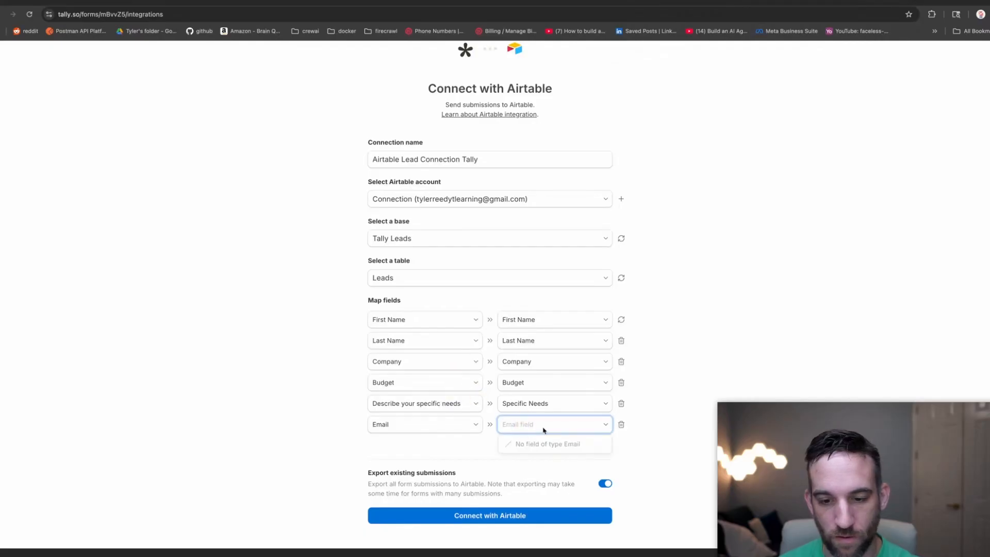
{"action": "left_click", "coordinate": [654, 420]}
Add a Phone mapping row and recheck Email's empty Airtable field options.
{"action": "left_click", "coordinate": [578, 442]}
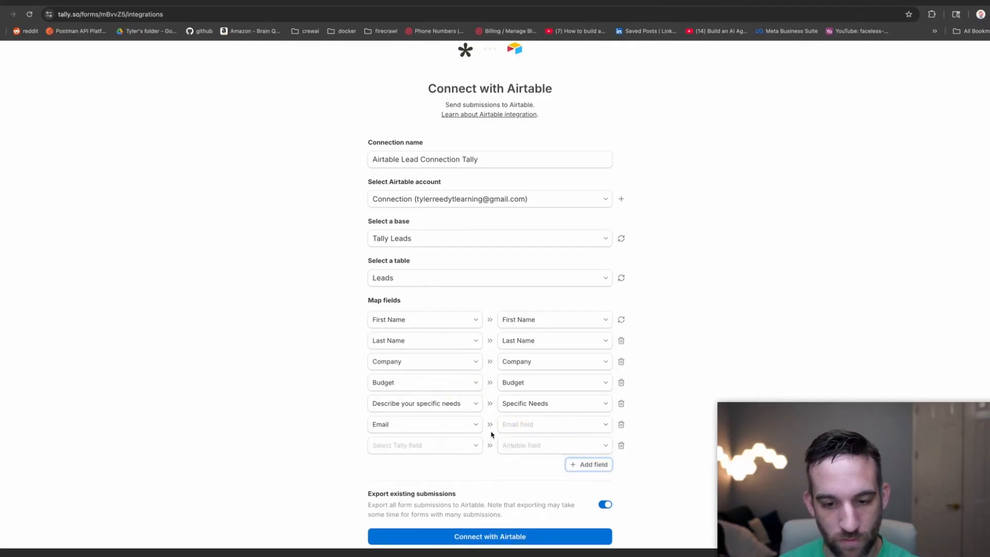
{"action": "scroll", "coordinate": [461, 418], "scroll_direction": "down", "scroll_amount": 2}
{"action": "left_click", "coordinate": [455, 404]}
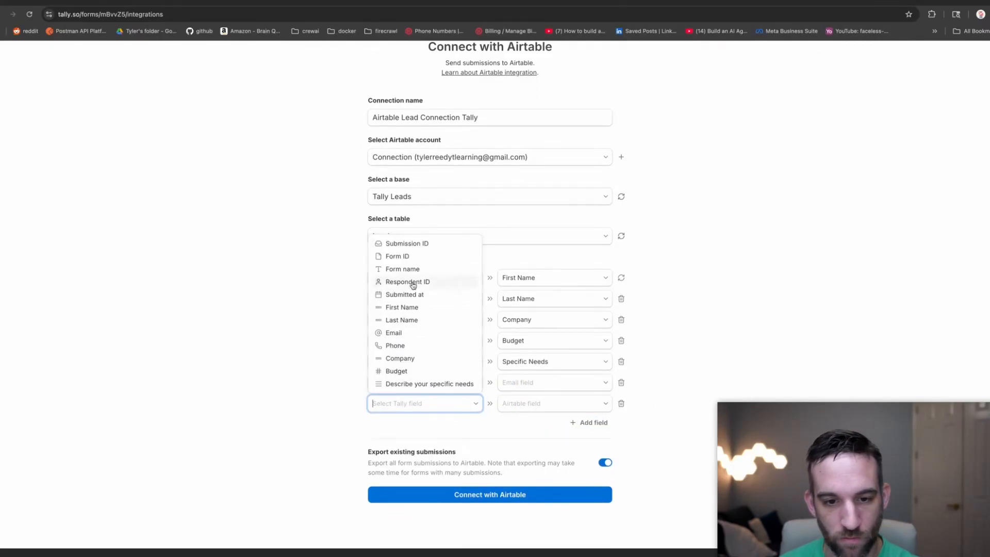
{"action": "left_click", "coordinate": [407, 346]}
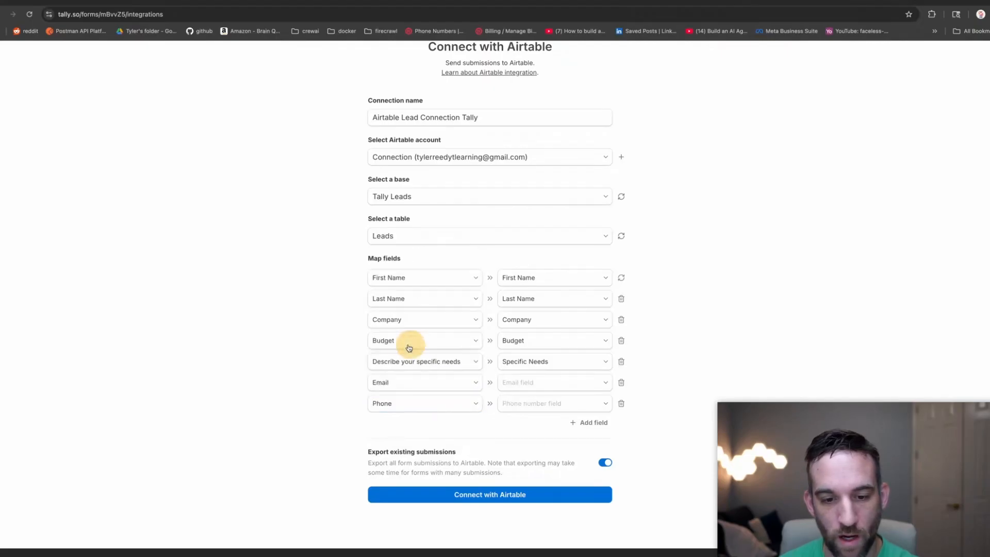
{"action": "left_click", "coordinate": [518, 382]}
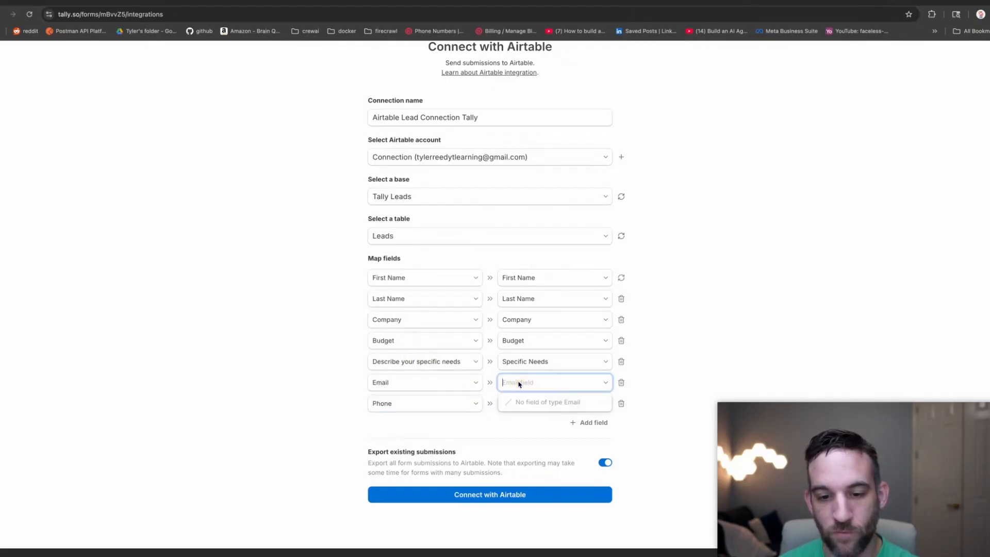
{"action": "left_click", "coordinate": [432, 388]}
{"action": "left_click", "coordinate": [418, 388]}
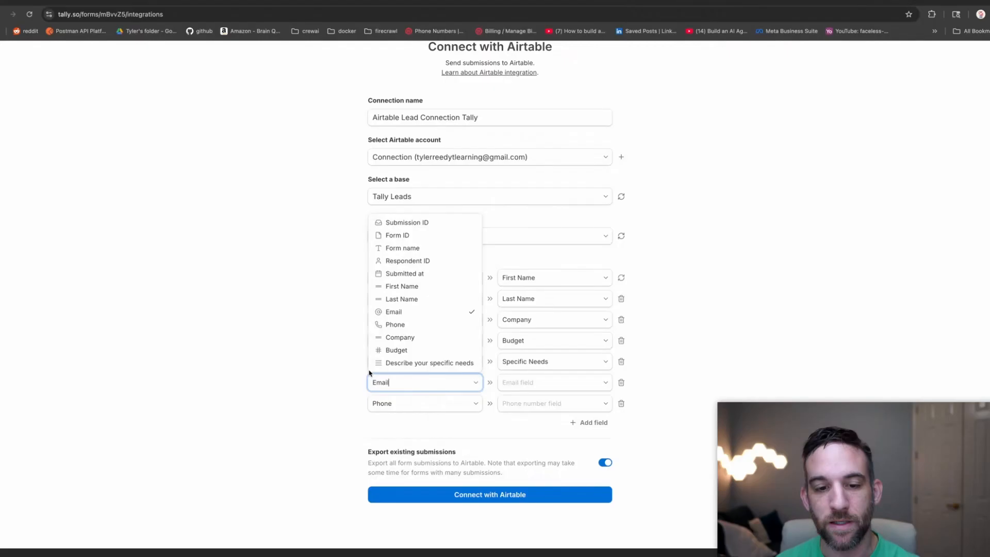
{"action": "left_click", "coordinate": [337, 362]}
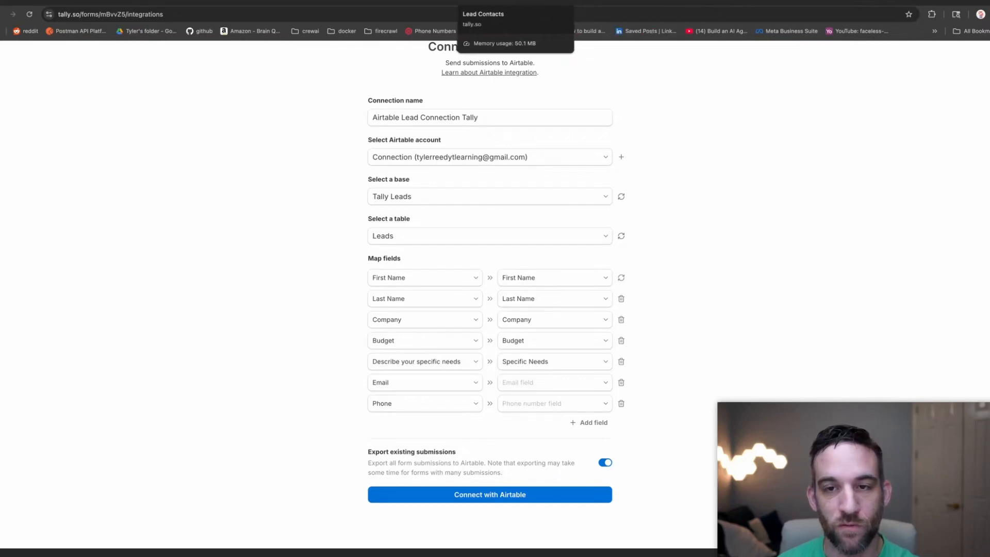
{"action": "left_click", "coordinate": [598, 2]}
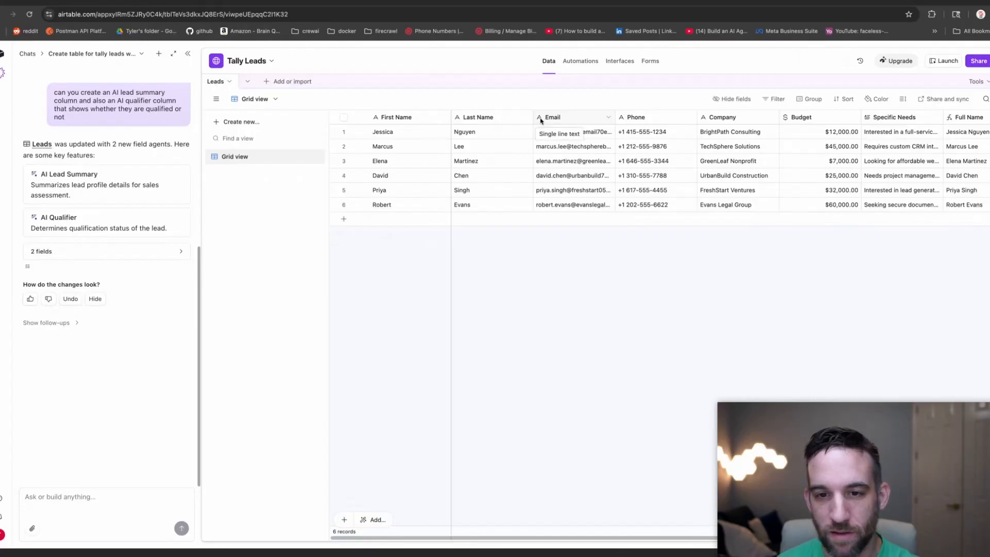
Change the Airtable Email column's field type to Email.
{"action": "left_click", "coordinate": [608, 119]}
{"action": "left_click", "coordinate": [573, 139]}
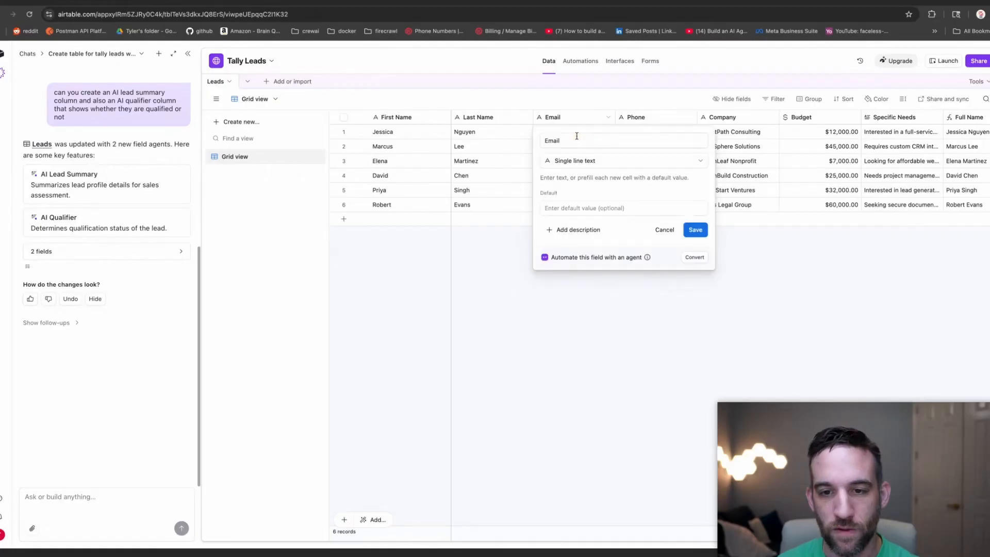
{"action": "left_click", "coordinate": [580, 160]}
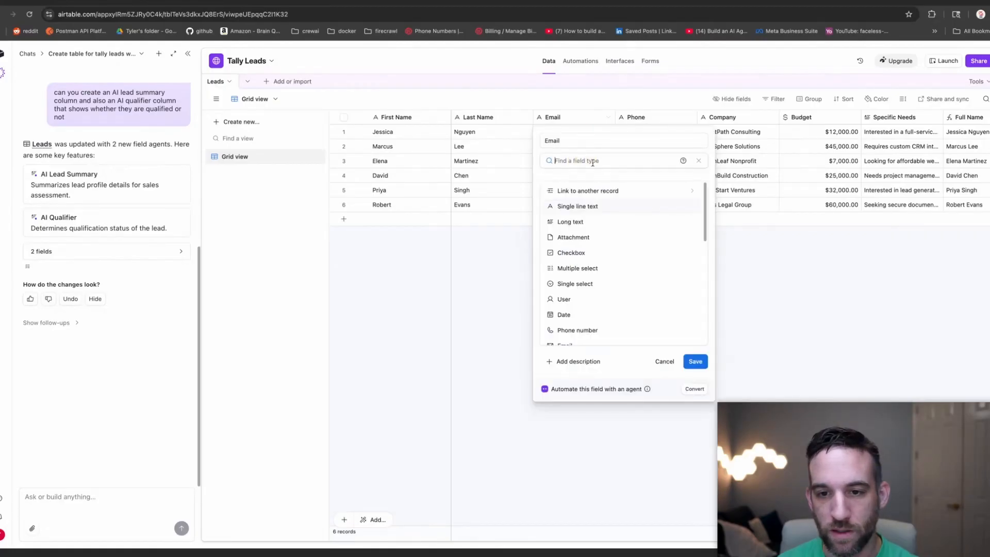
{"action": "scroll", "coordinate": [589, 242], "scroll_direction": "down", "scroll_amount": 3}
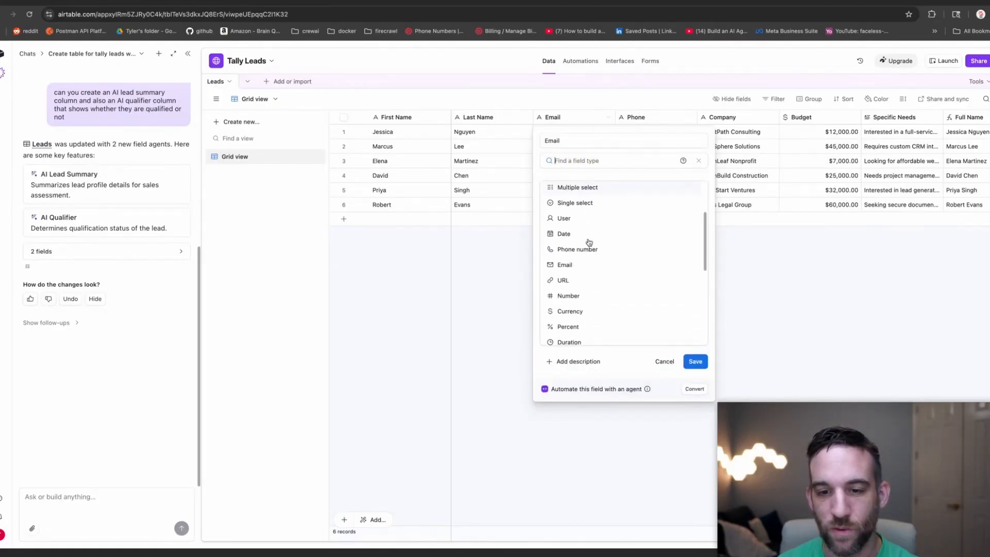
{"action": "left_click", "coordinate": [576, 262]}
{"action": "left_click", "coordinate": [696, 201]}
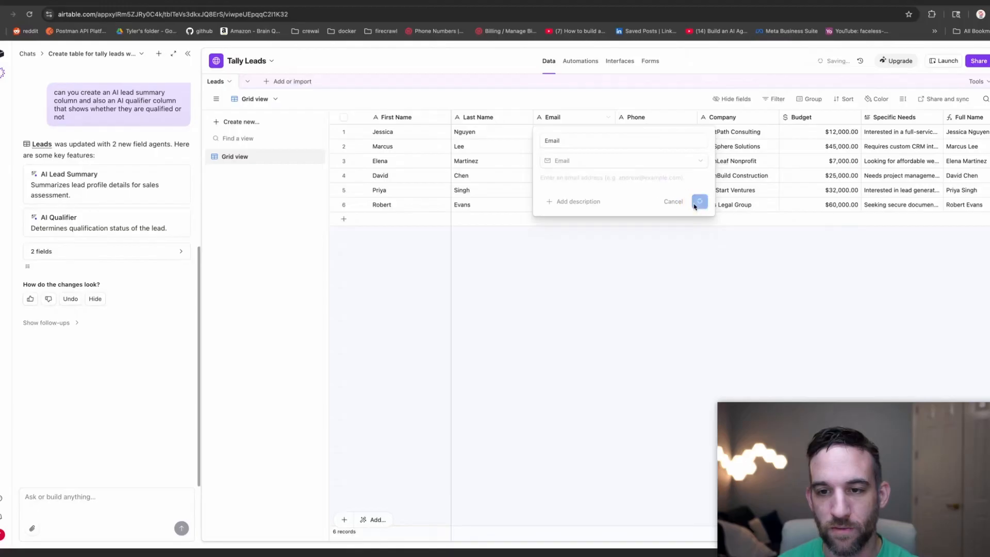
Change the Phone column to a Phone number field, confirming the dependency warning.
{"action": "left_click", "coordinate": [691, 118]}
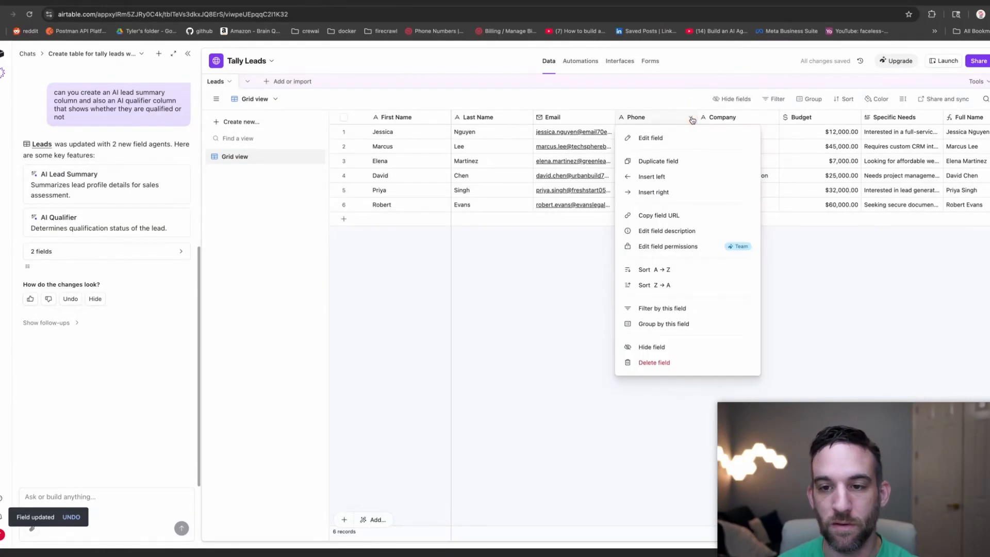
{"action": "left_click", "coordinate": [669, 138]}
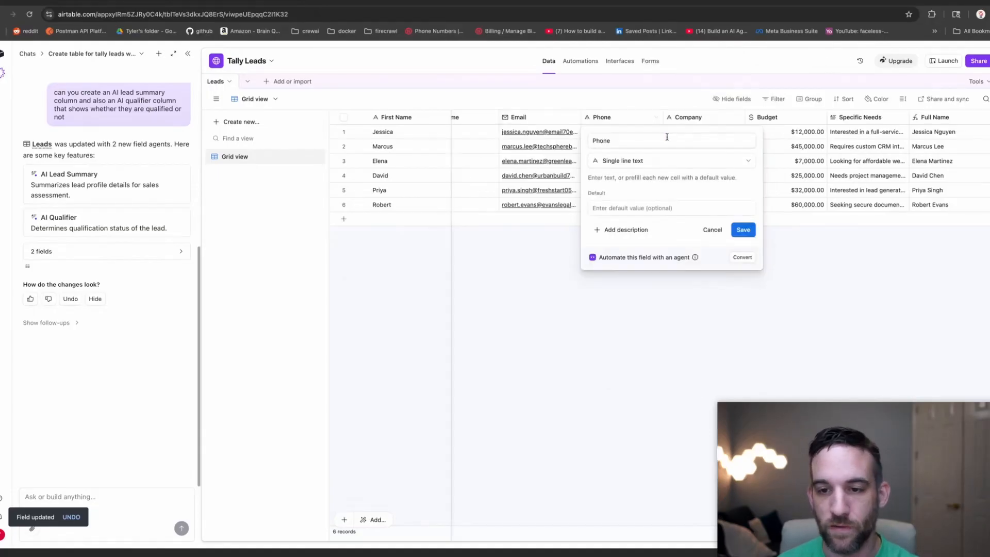
{"action": "left_click", "coordinate": [671, 165]}
{"action": "scroll", "coordinate": [663, 219], "scroll_direction": "down", "scroll_amount": 4}
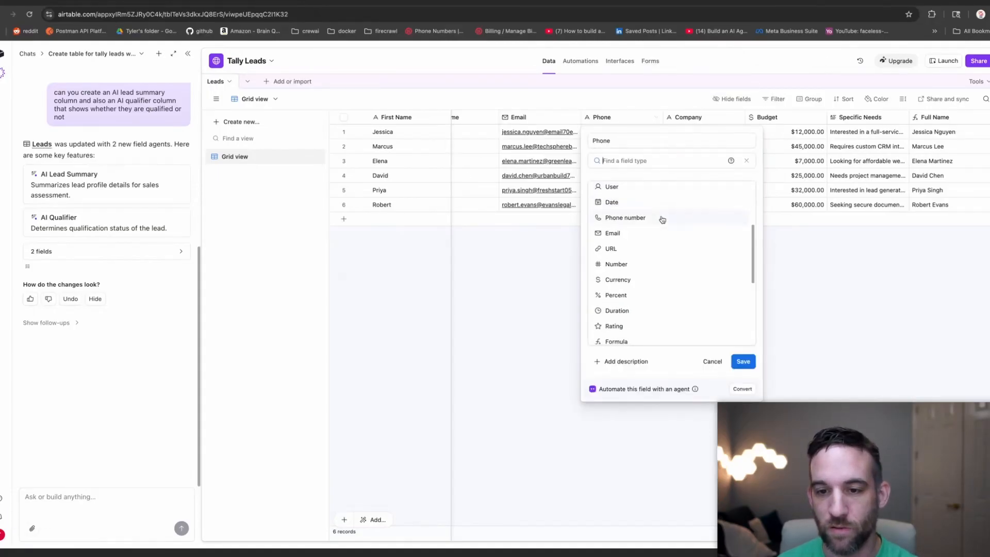
{"action": "left_click", "coordinate": [638, 218]}
{"action": "left_click", "coordinate": [747, 201]}
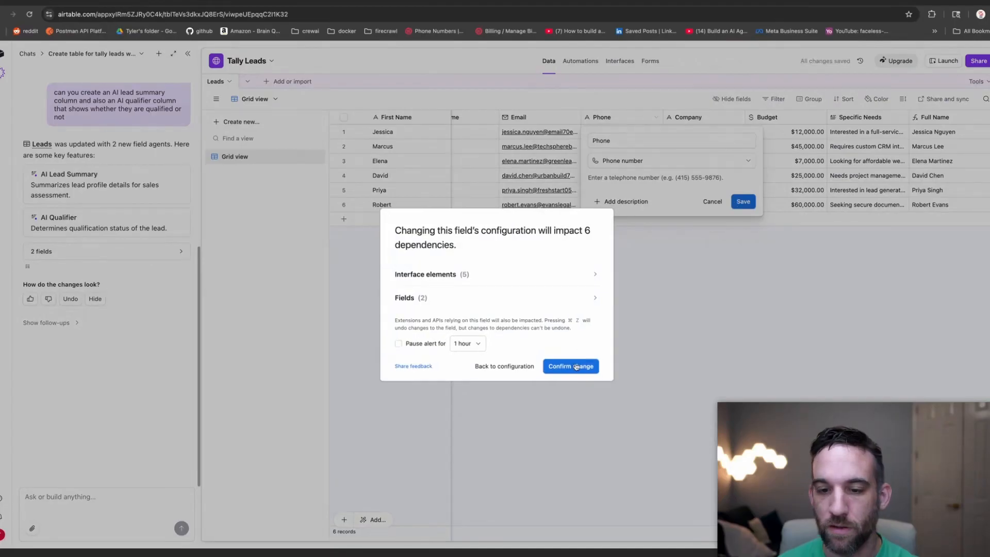
{"action": "left_click", "coordinate": [575, 368]}
{"action": "left_click", "coordinate": [411, 2]}
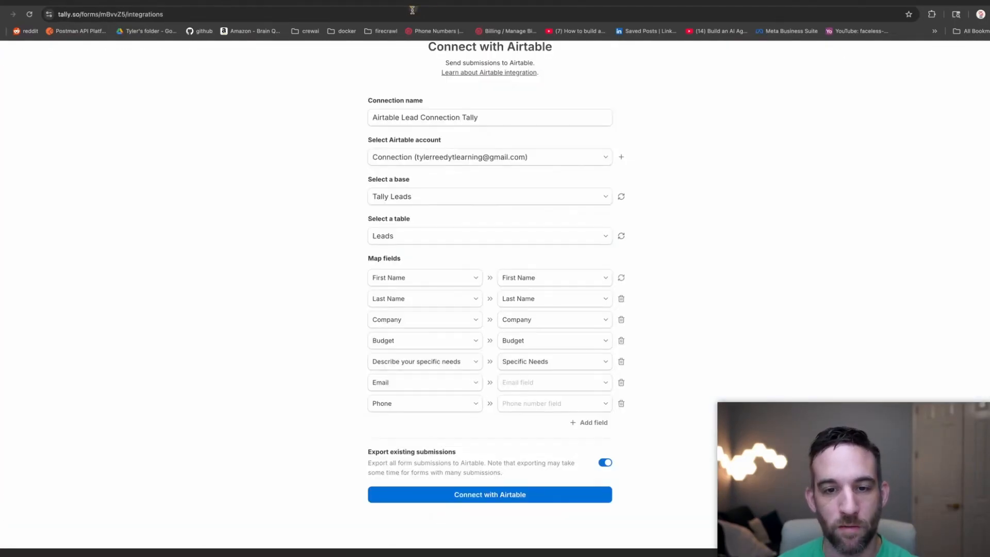
Refresh the Airtable fields, map Email and Phone, and create the Airtable connection.
{"action": "left_click", "coordinate": [568, 383]}
{"action": "left_click", "coordinate": [653, 316]}
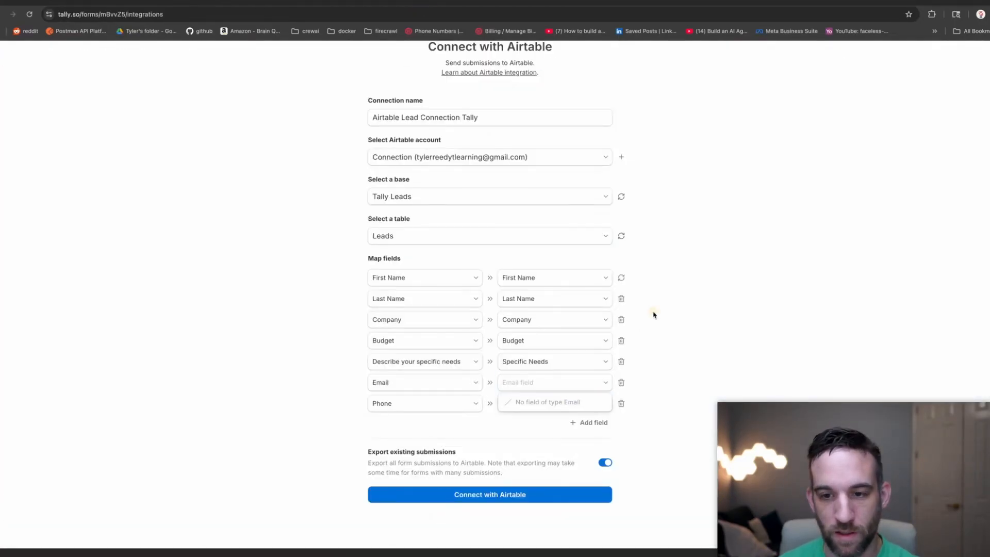
{"action": "left_click", "coordinate": [622, 280]}
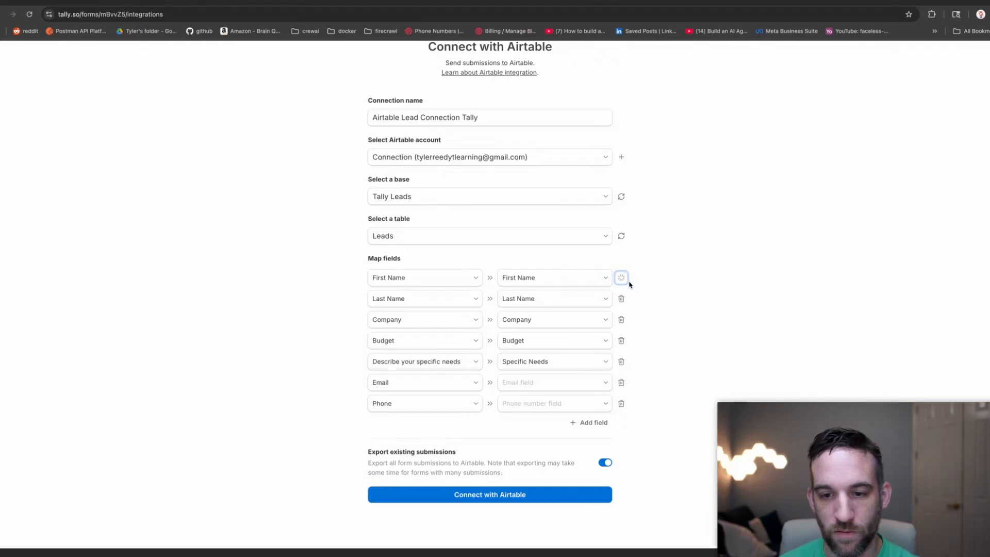
{"action": "left_click", "coordinate": [568, 389]}
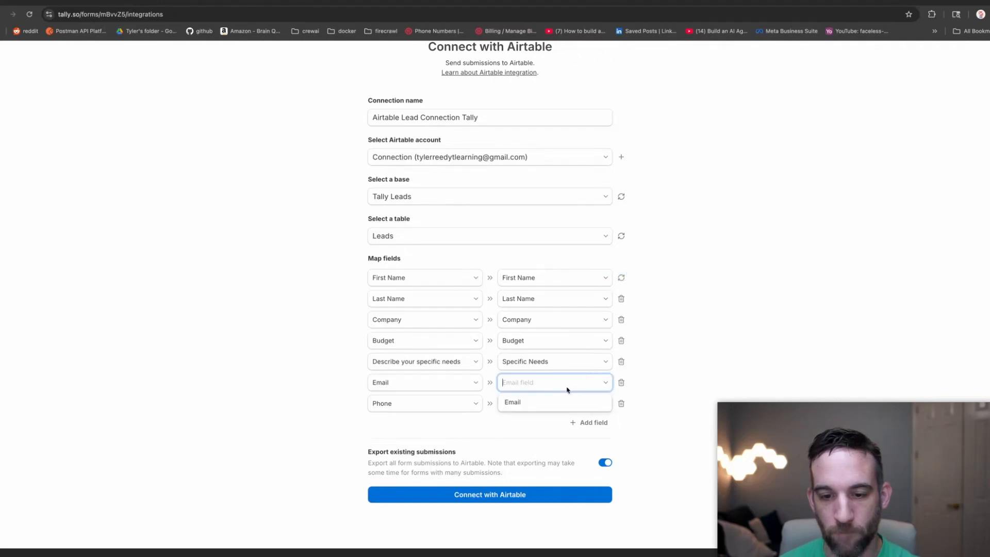
{"action": "left_click", "coordinate": [543, 407]}
{"action": "left_click", "coordinate": [539, 403]}
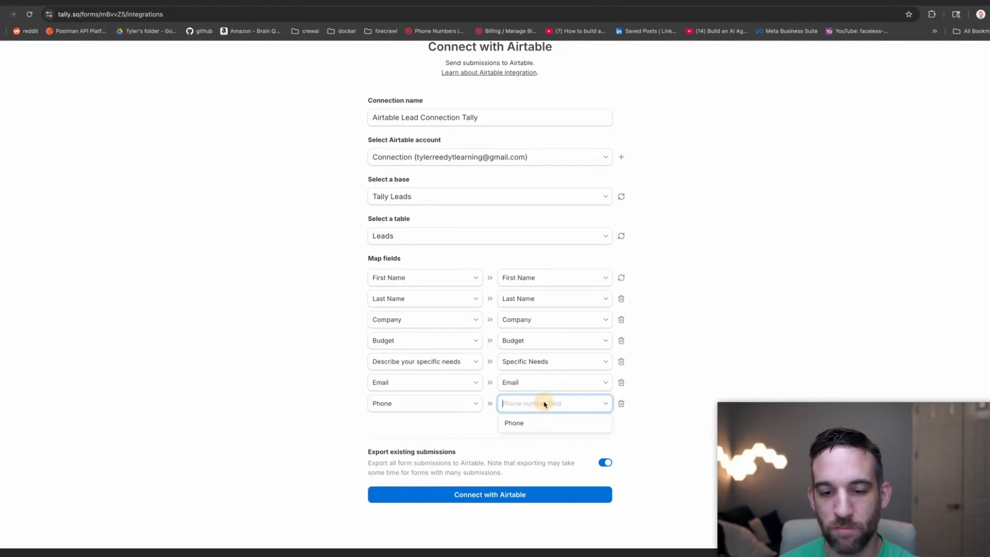
{"action": "left_click", "coordinate": [519, 422]}
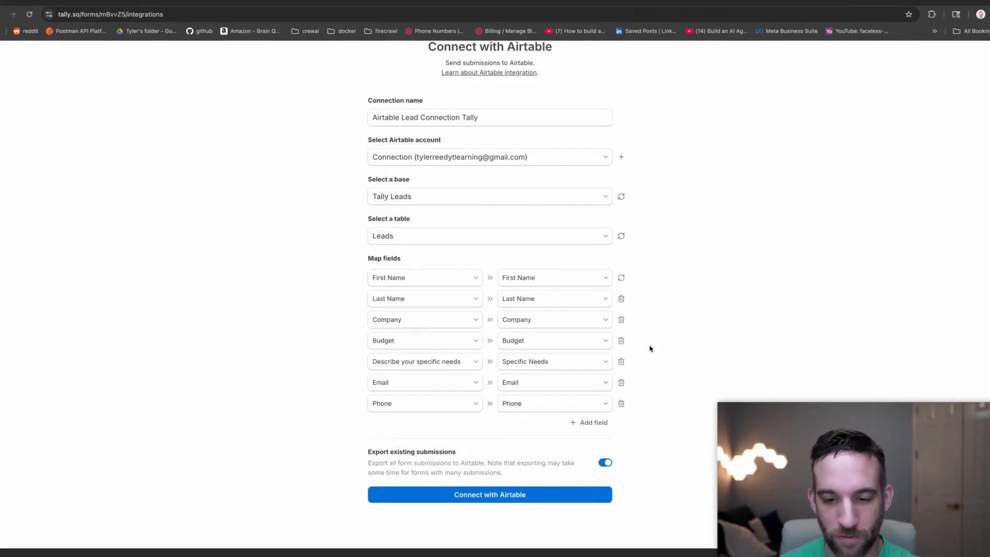
{"action": "left_click", "coordinate": [488, 495]}
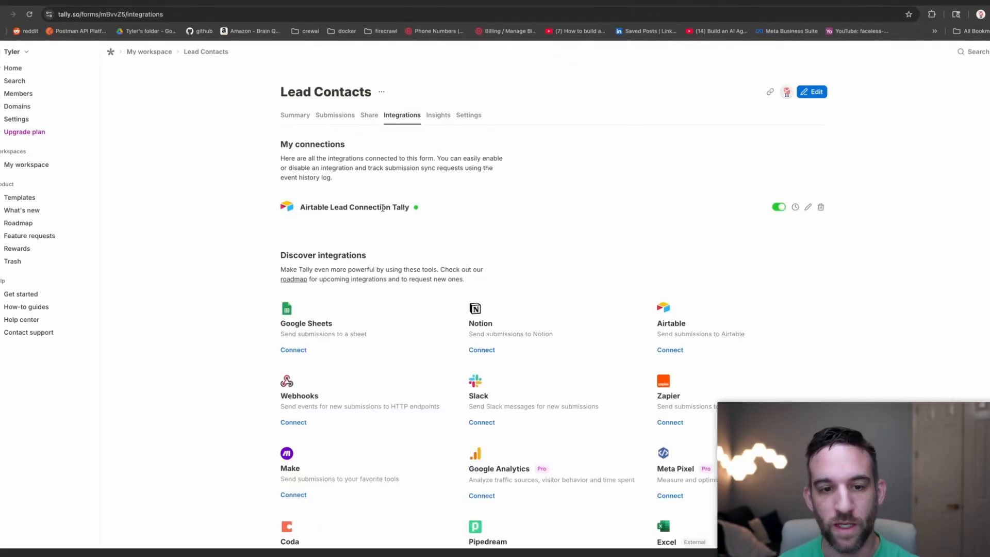
Copy the Lead Contacts form's share link and open the live form.
{"action": "mouse_move", "coordinate": [417, 209]}
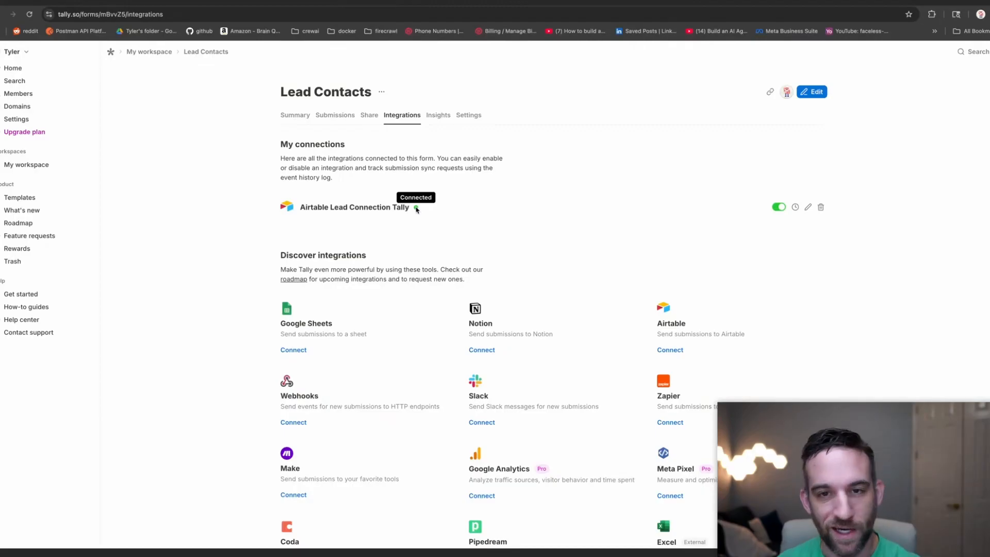
{"action": "left_click", "coordinate": [527, 3]}
{"action": "left_click", "coordinate": [414, 2]}
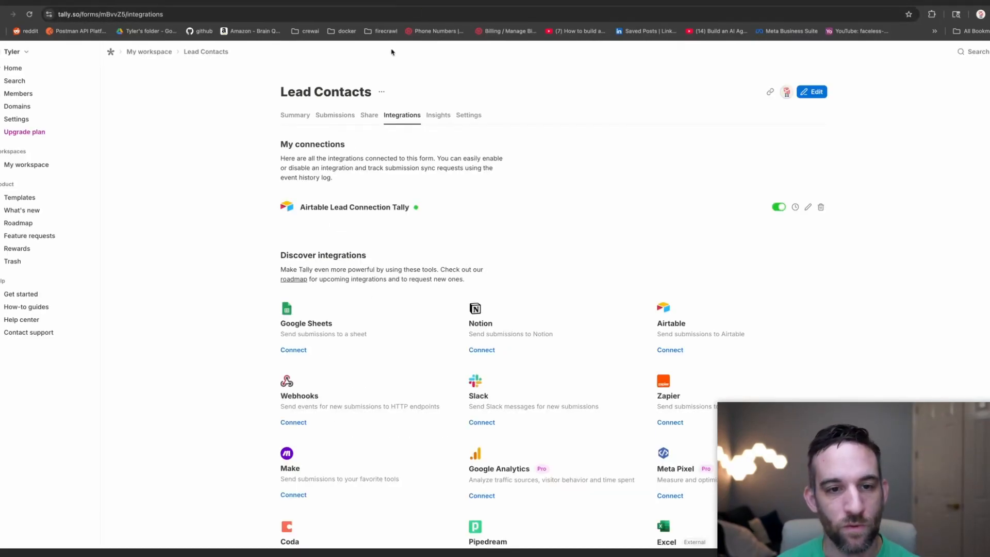
{"action": "left_click", "coordinate": [369, 115]}
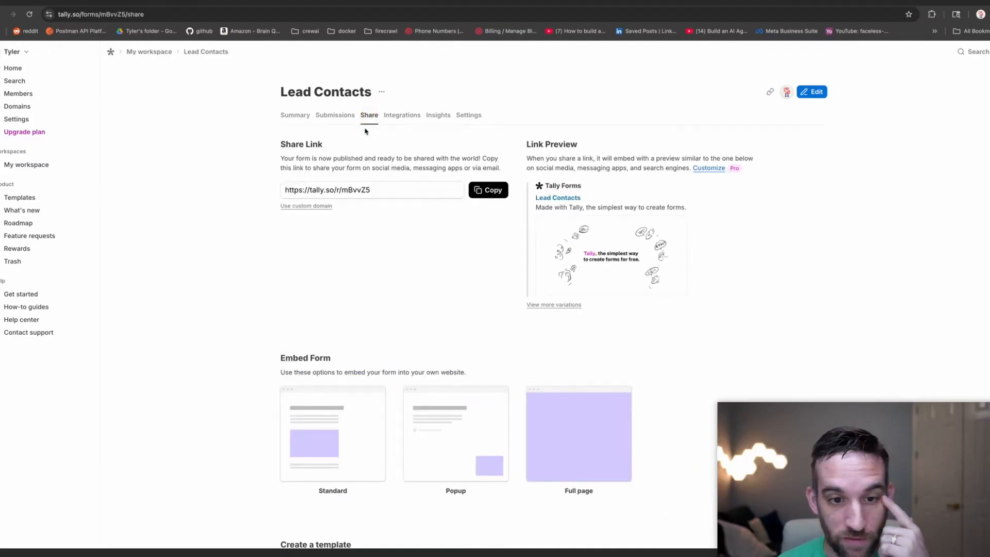
{"action": "left_click", "coordinate": [490, 195]}
{"action": "left_click", "coordinate": [531, 4]}
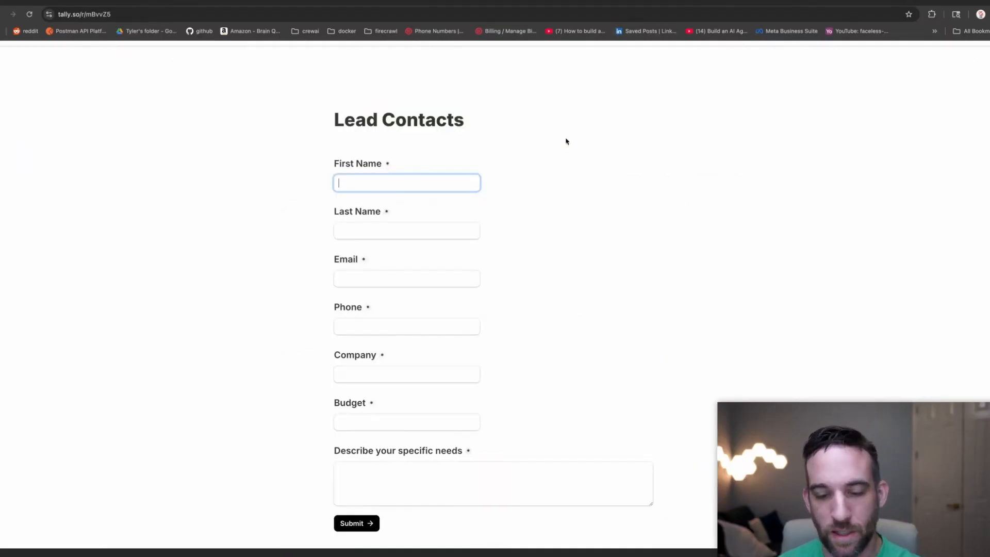
Enter the test lead's first name, last name, email address and phone number.
{"action": "left_click", "coordinate": [441, 180]}
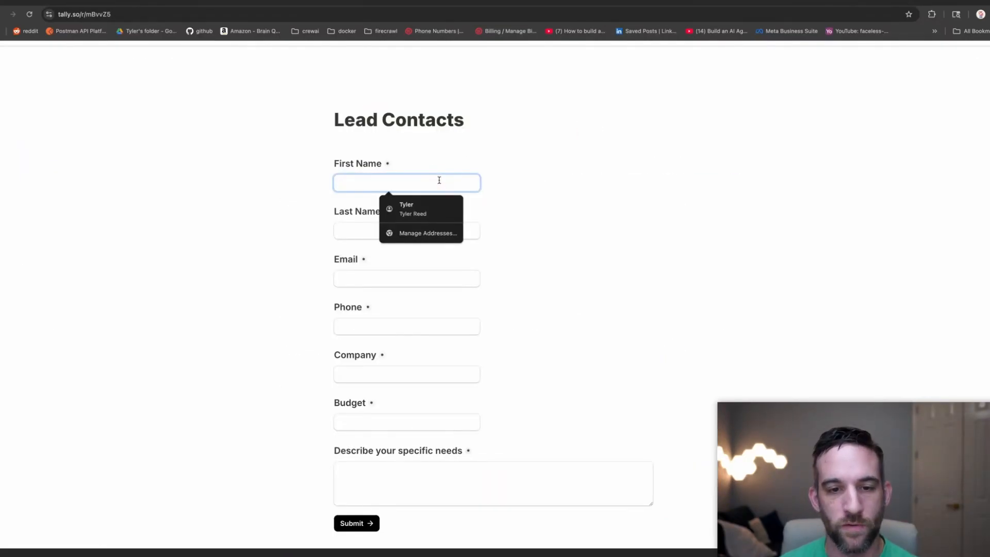
{"action": "key", "text": "Tab"}
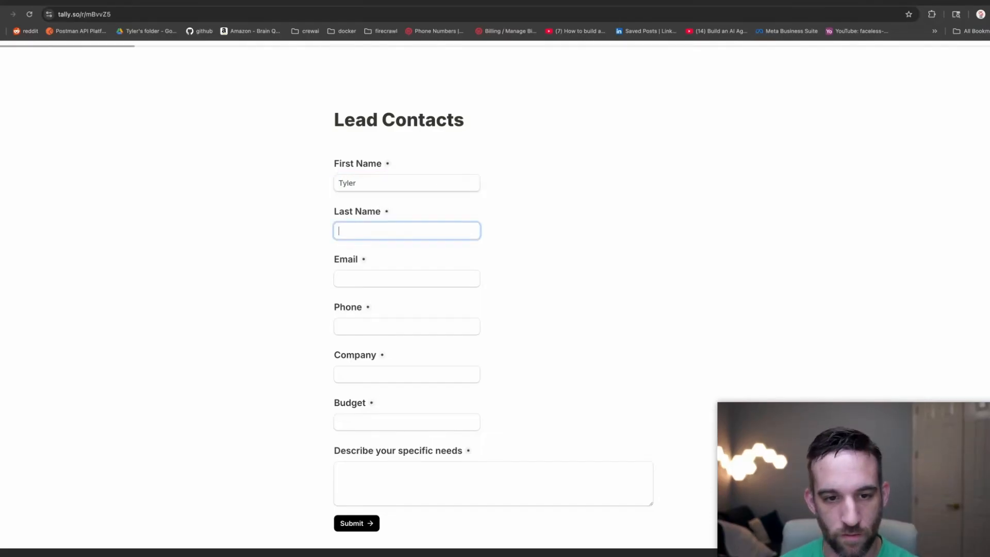
{"action": "key", "text": "Tab"}
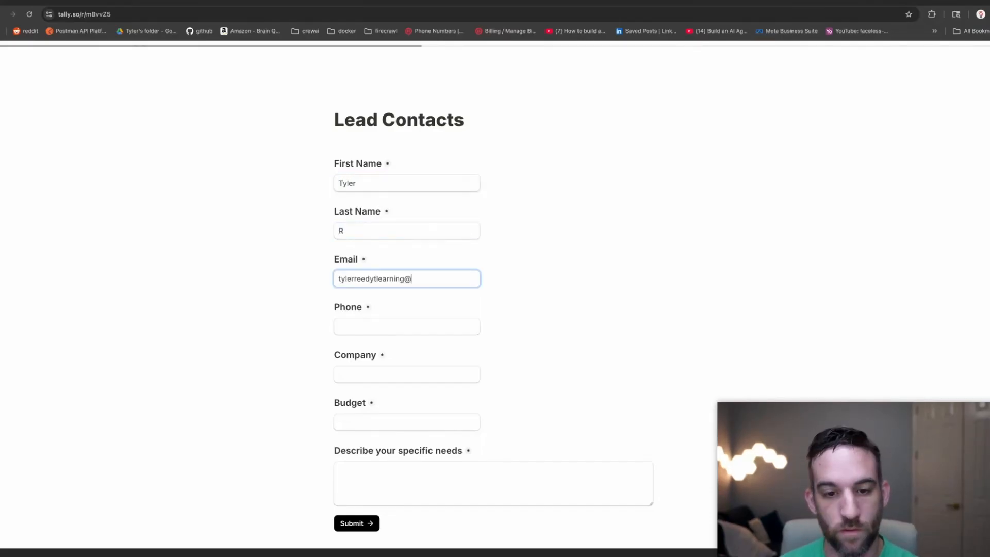
{"action": "key", "text": "Tab"}
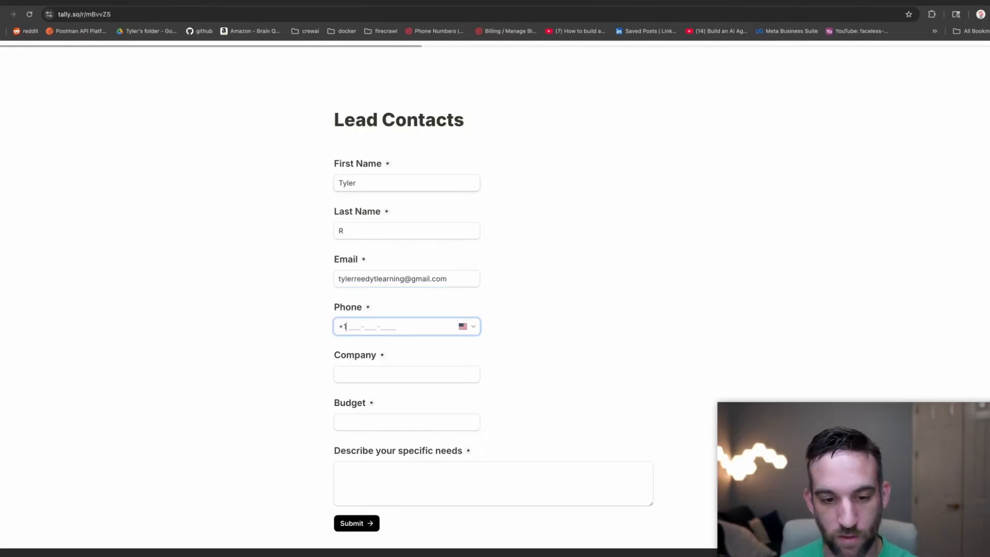
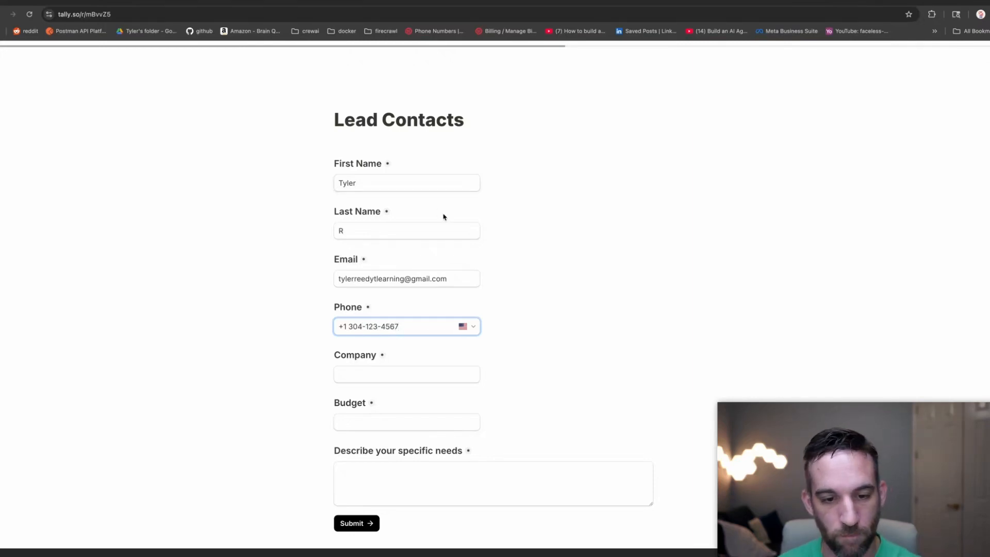
Fill in the company name, a 15000 budget and the specific-needs description.
{"action": "left_click", "coordinate": [439, 371]}
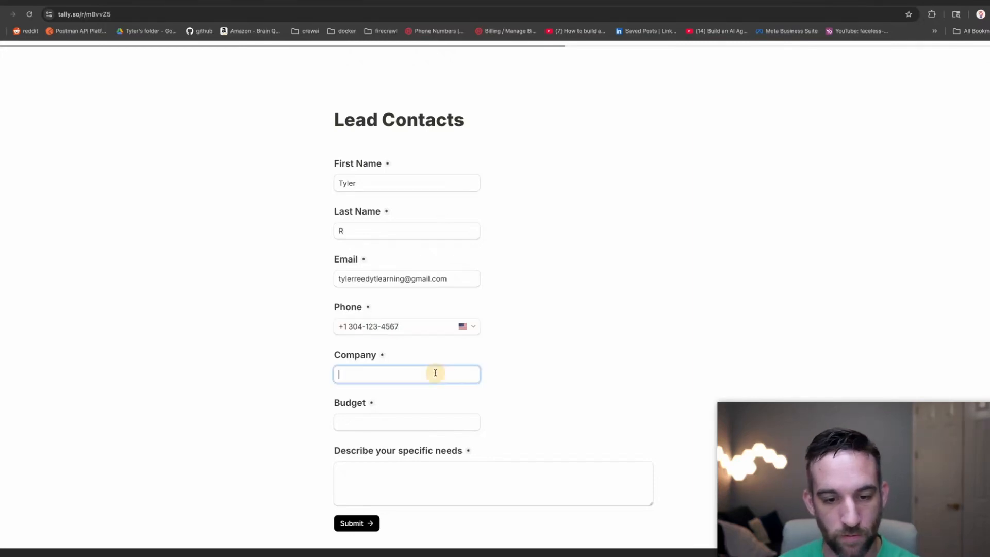
{"action": "type", "text": "TylerAI"}
{"action": "key", "text": "Tab"}
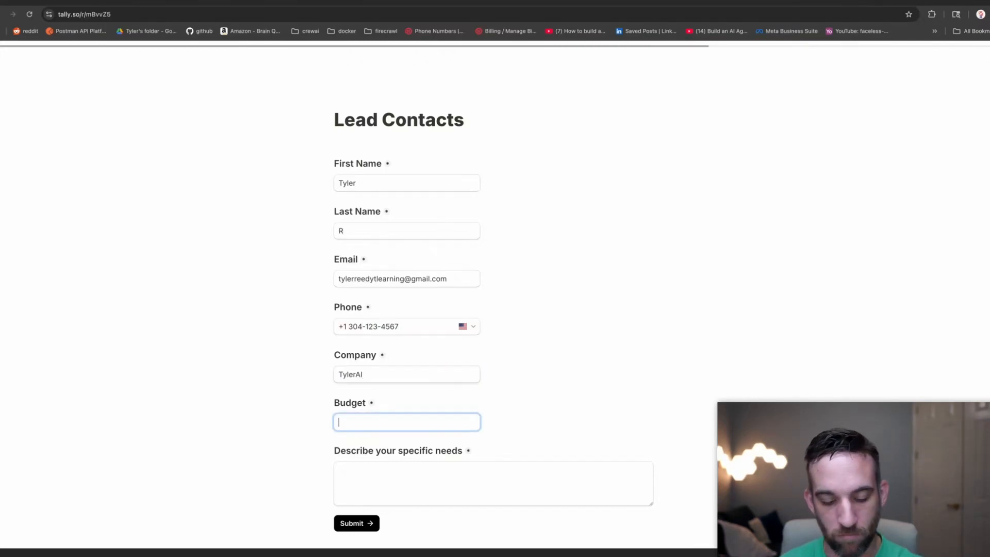
{"action": "type", "text": "15000"}
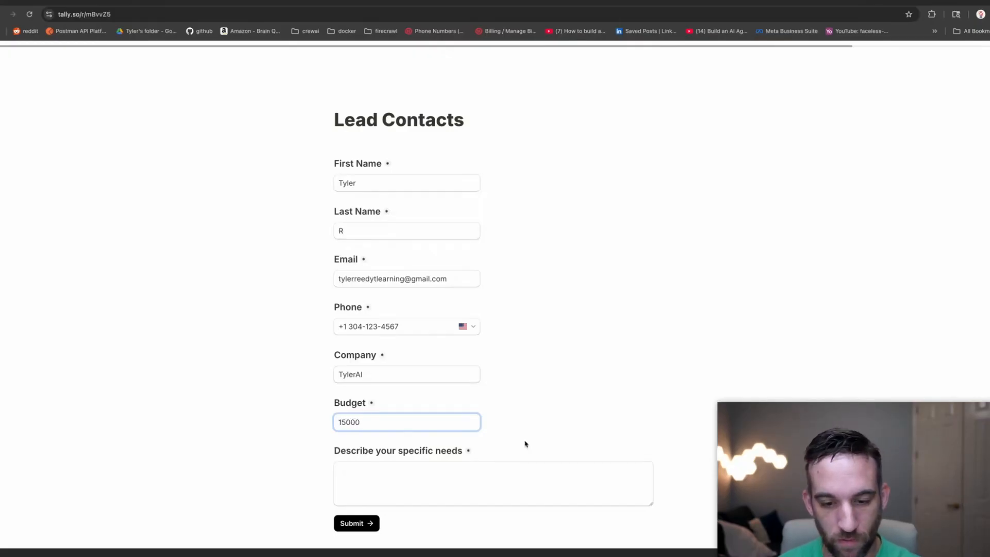
{"action": "left_click", "coordinate": [529, 464]}
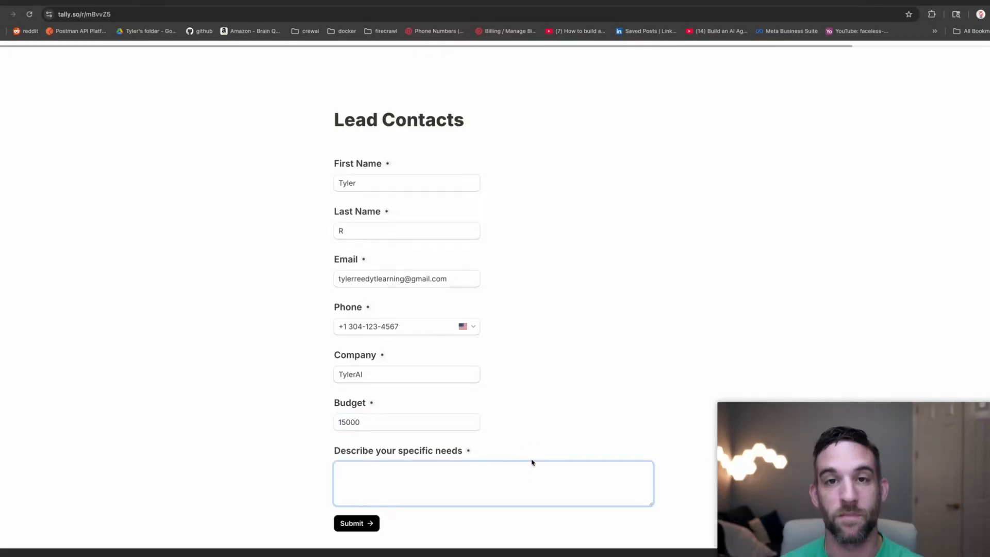
{"action": "type", "text": "I want to start creating courses for companies in the lead space."}
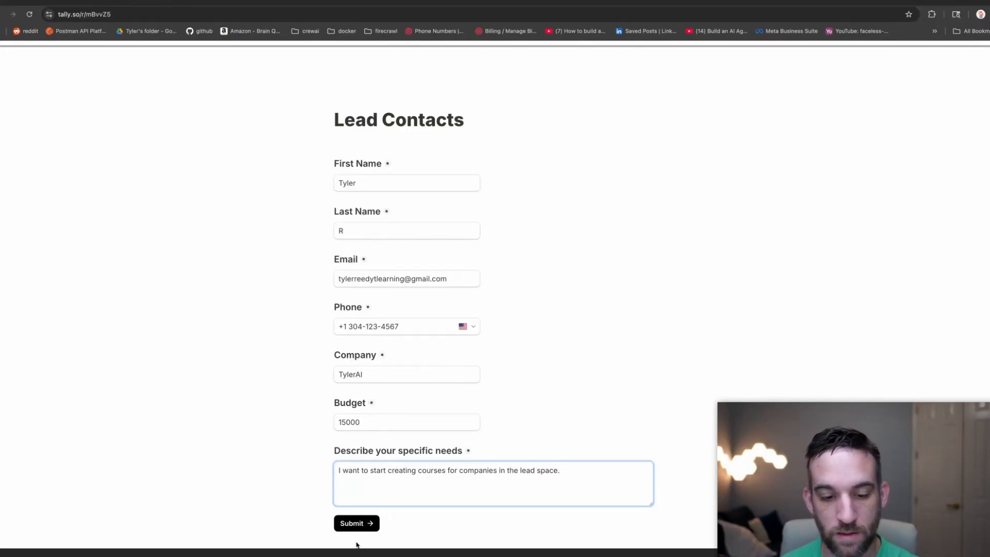
Submit the form, correct the rejected phone number, and submit again.
{"action": "left_click", "coordinate": [354, 524]}
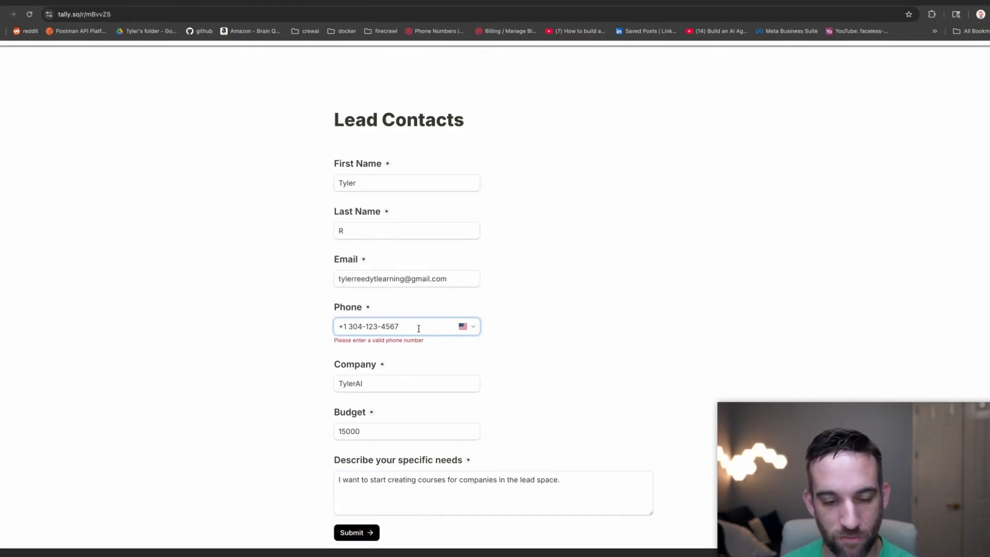
{"action": "key", "text": "BackSpace"}
{"action": "key", "text": "BackSpace"}
{"action": "key", "text": "BackSpace"}
{"action": "key", "text": "BackSpace"}
{"action": "key", "text": "BackSpace"}
{"action": "key", "text": "BackSpace"}
{"action": "key", "text": "BackSpace"}
{"action": "type", "text": "33"}
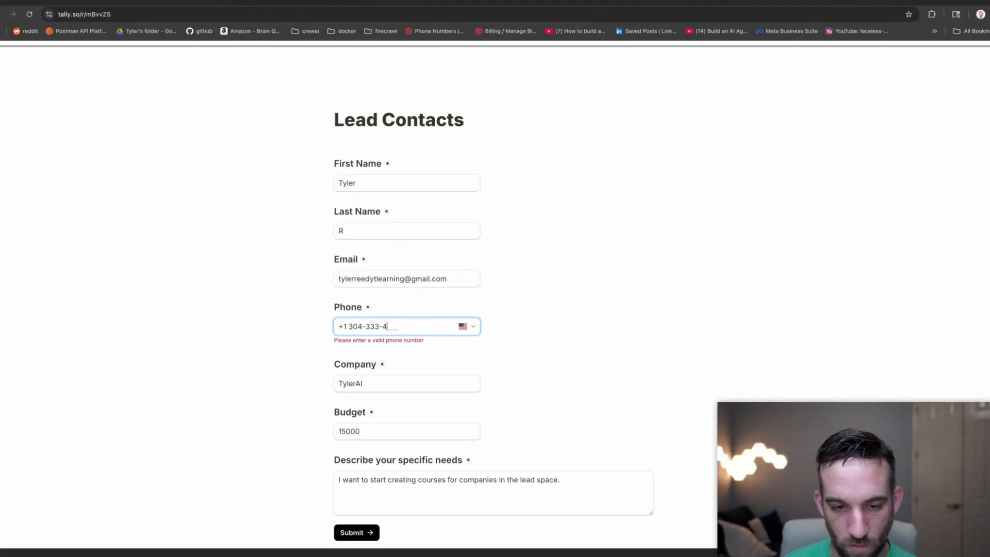
{"action": "left_click", "coordinate": [354, 532]}
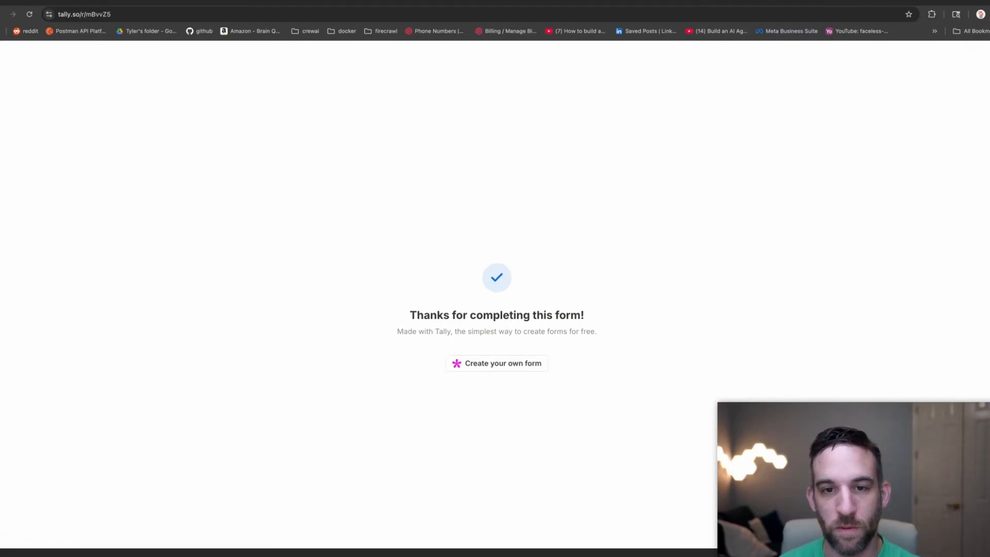
Inspect the new seventh lead in the Leads table, closing the AI chat to reach the AI columns.
{"action": "left_click", "coordinate": [595, 1]}
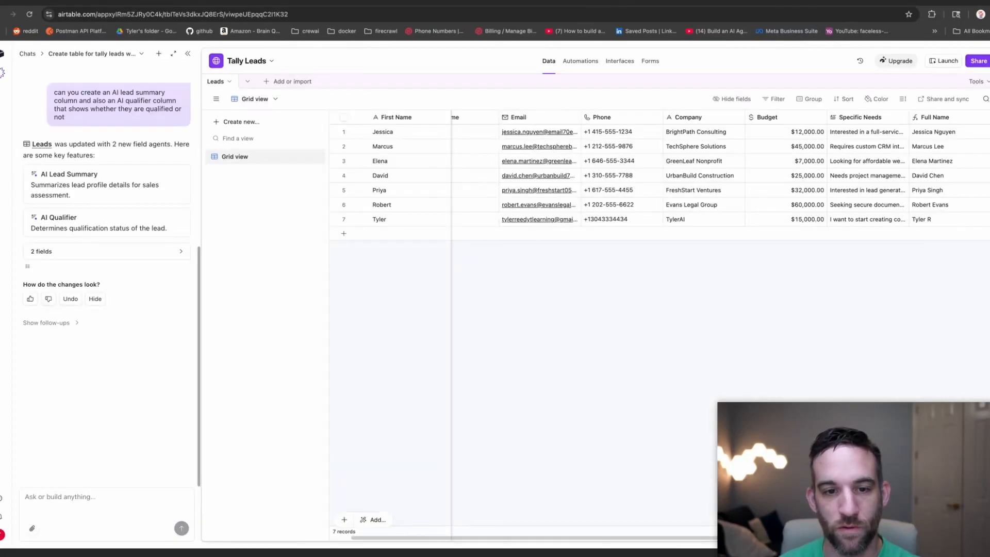
{"action": "left_click", "coordinate": [606, 223]}
{"action": "left_click", "coordinate": [484, 223]}
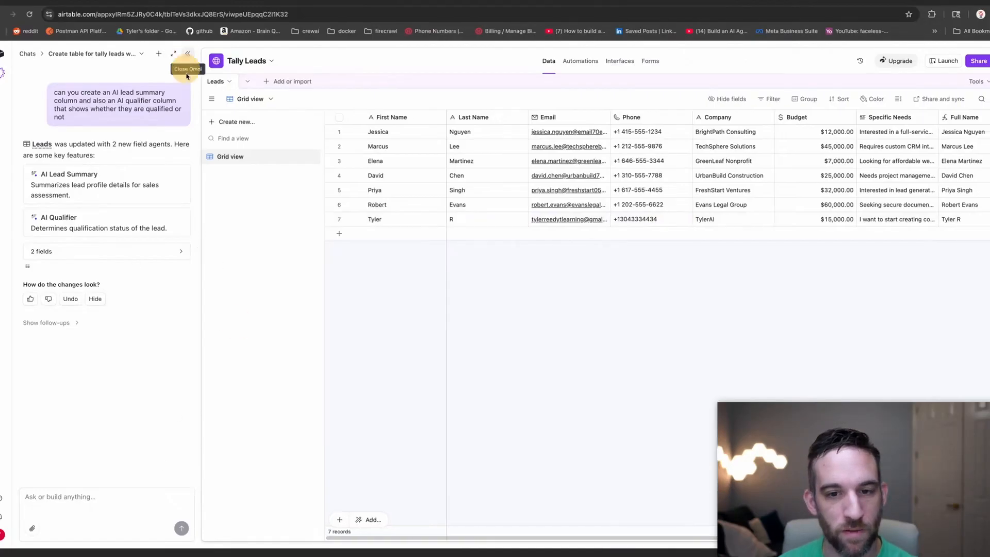
{"action": "left_click", "coordinate": [187, 54]}
{"action": "left_click_drag", "start_coordinate": [376, 538], "coordinate": [574, 538]}
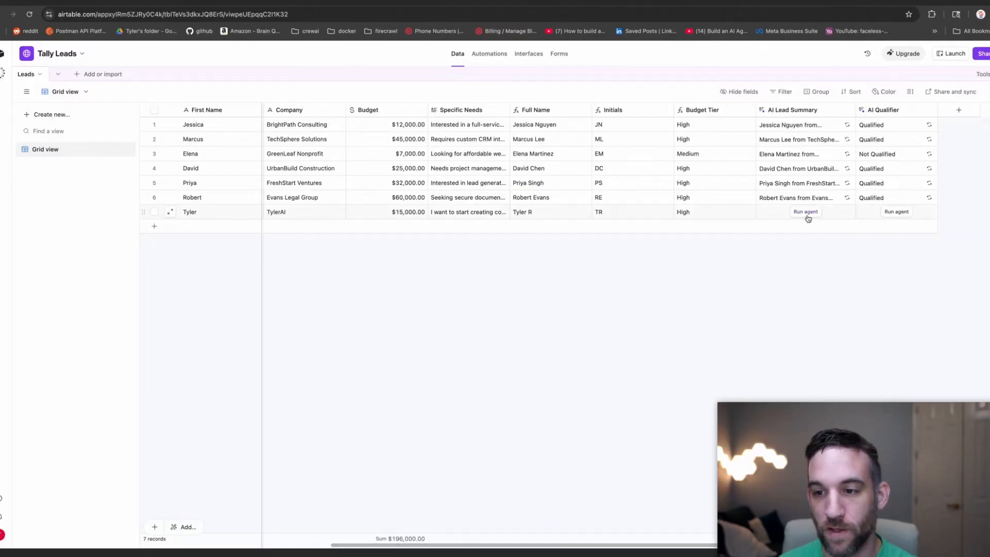
Set the AI Lead Summary field to run automatically, keeping existing data.
{"action": "left_click", "coordinate": [896, 212]}
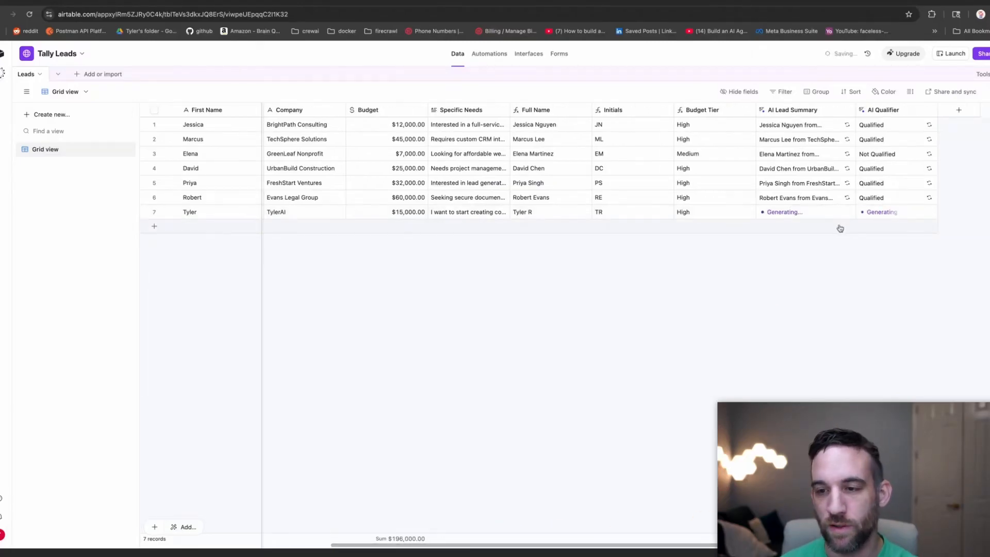
{"action": "left_click", "coordinate": [848, 111]}
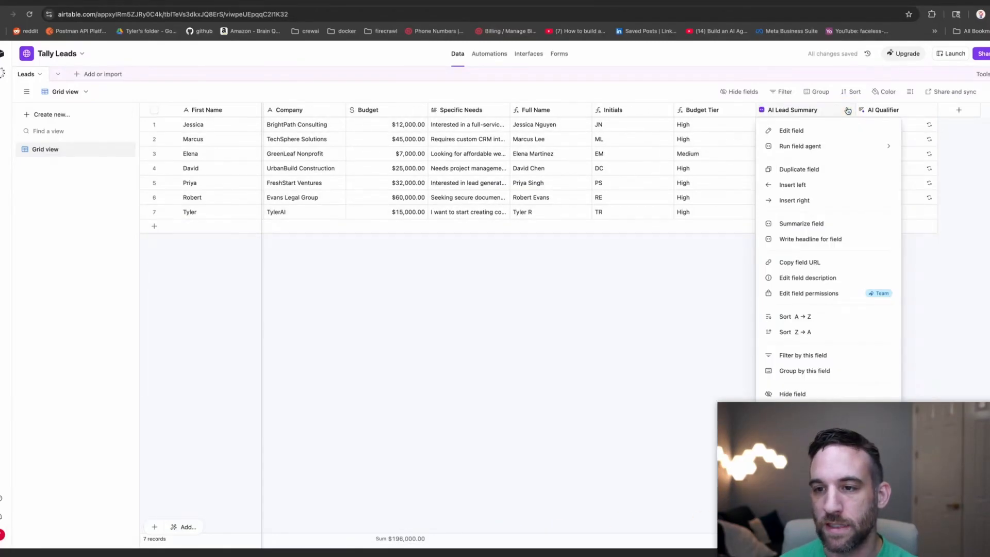
{"action": "left_click", "coordinate": [802, 130]}
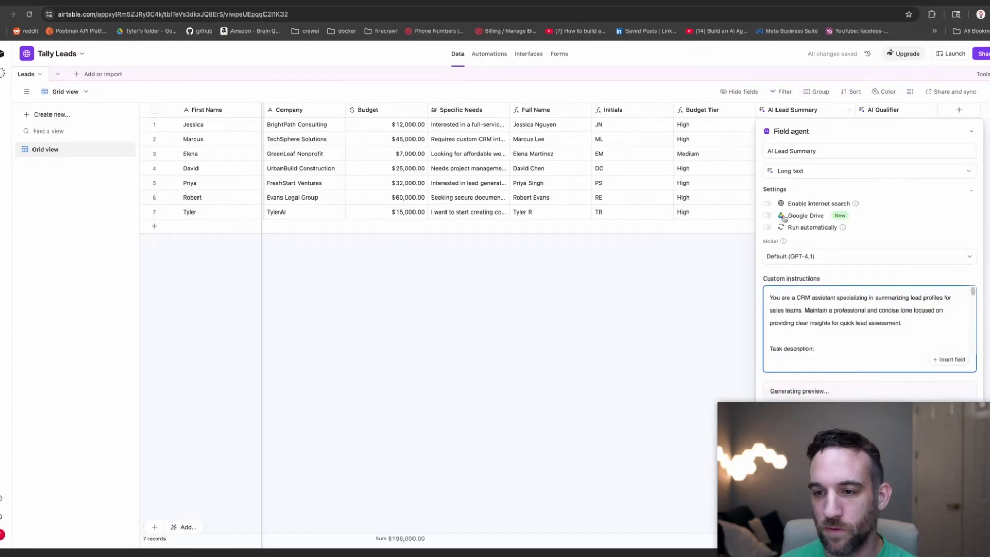
{"action": "left_click", "coordinate": [768, 229]}
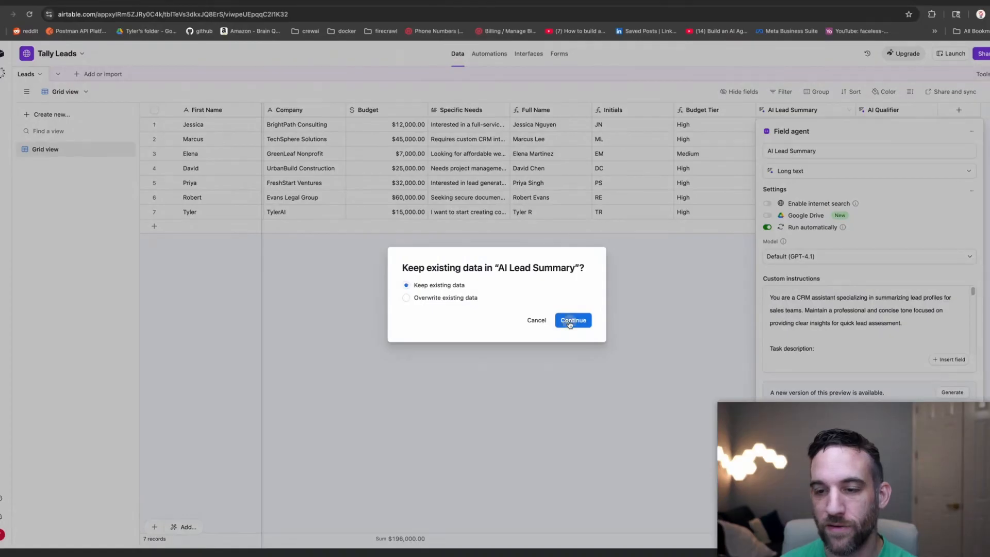
{"action": "left_click", "coordinate": [571, 318]}
Set the AI Qualifier field to run automatically too, keeping existing data.
{"action": "left_click", "coordinate": [929, 111]}
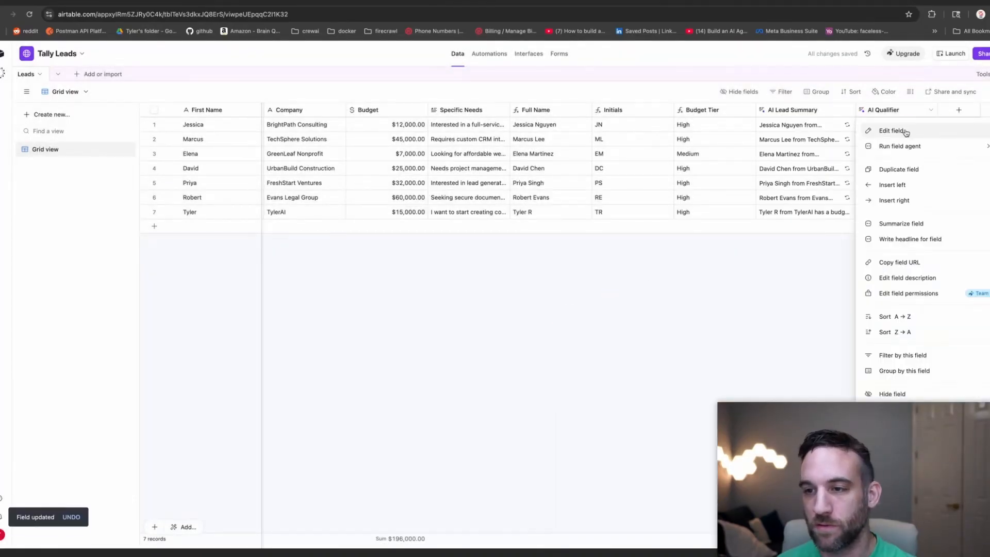
{"action": "left_click", "coordinate": [892, 131]}
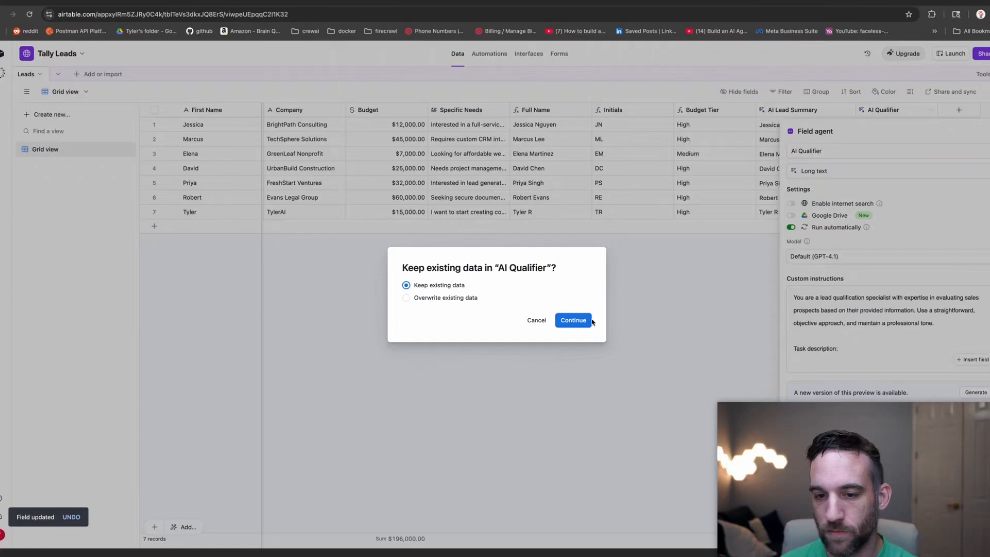
{"action": "left_click", "coordinate": [572, 318]}
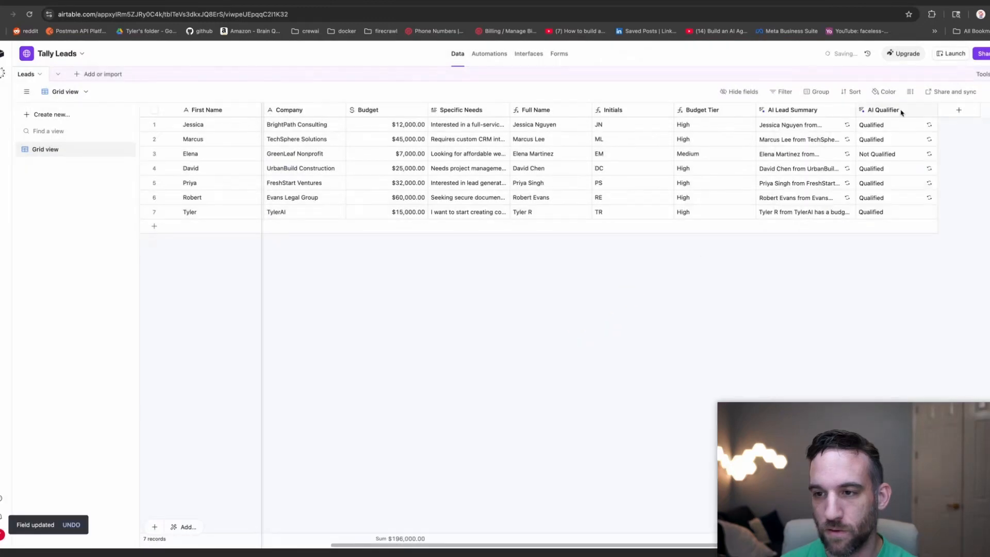
{"action": "left_click", "coordinate": [848, 112]}
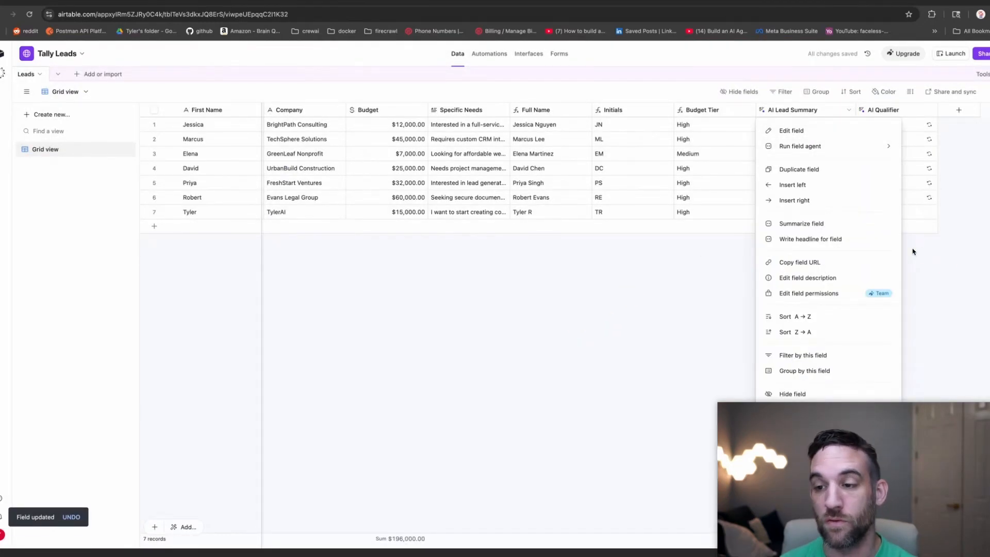
{"action": "left_click", "coordinate": [913, 251]}
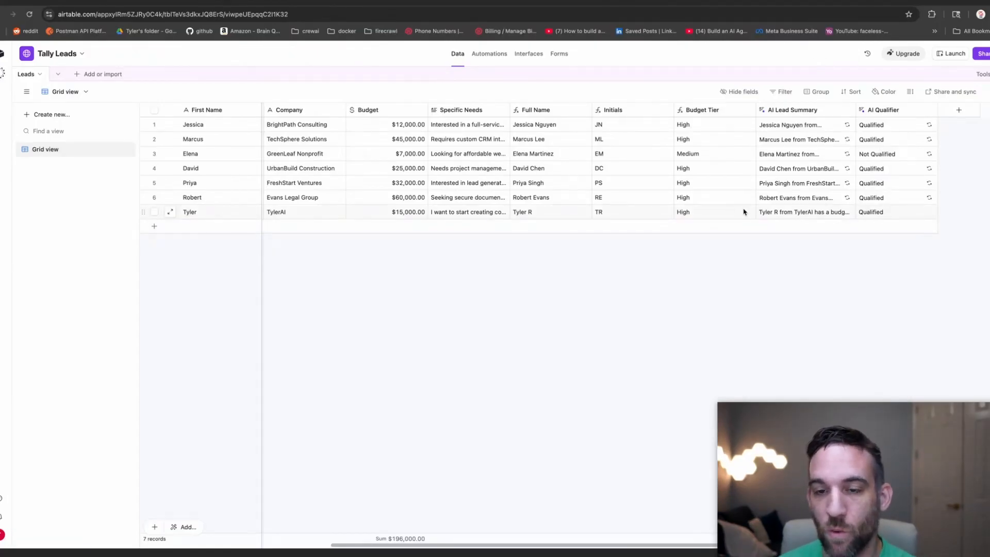
{"action": "left_click", "coordinate": [521, 53]}
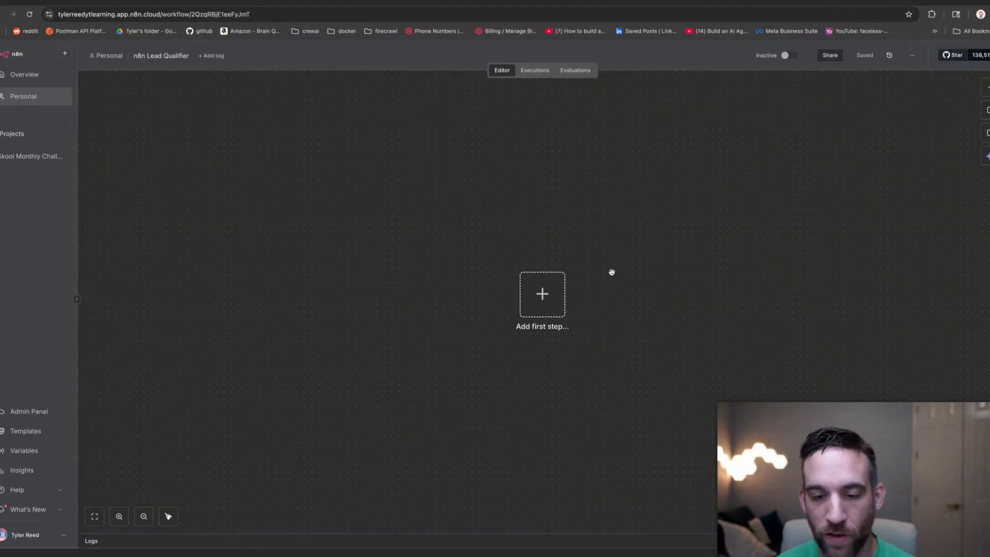
Add Airtable's On new Airtable event trigger as the workflow's first step.
{"action": "scroll", "coordinate": [617, 276], "scroll_direction": "up", "scroll_amount": 3}
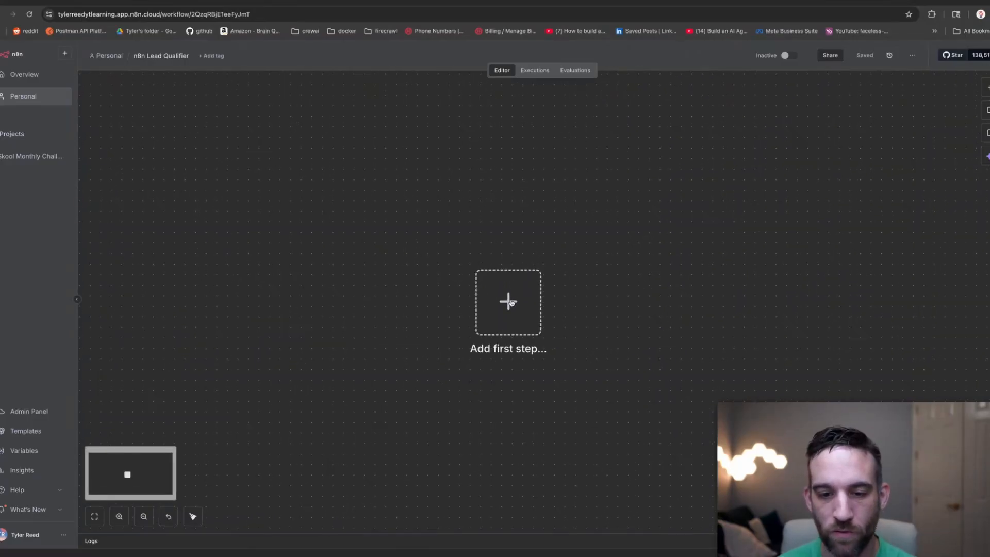
{"action": "left_click", "coordinate": [510, 303]}
{"action": "type", "text": "airtabl"}
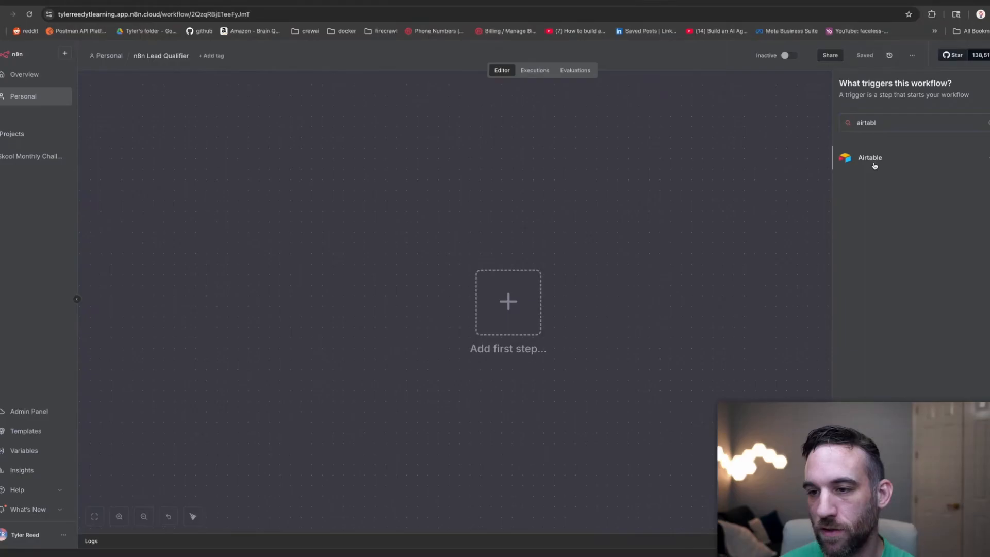
{"action": "left_click", "coordinate": [875, 165]}
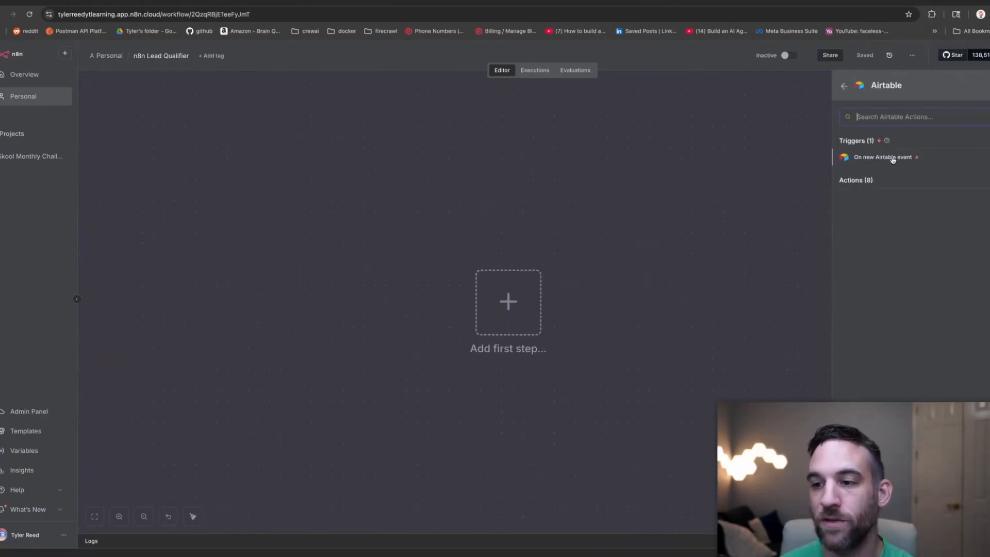
{"action": "left_click", "coordinate": [892, 158]}
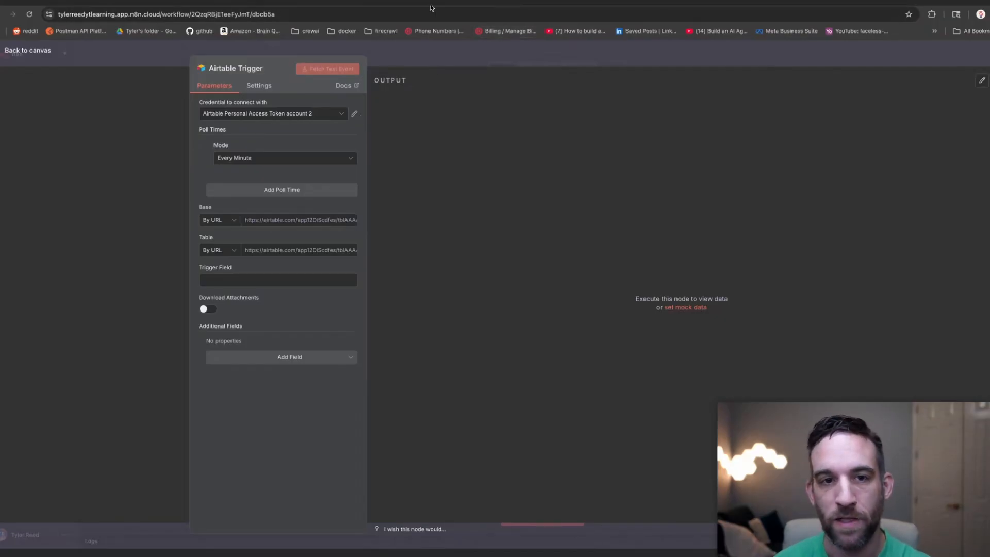
Go from the Tally Leads base to Airtable's personal access tokens page.
{"action": "key", "text": "ctrl+Tab"}
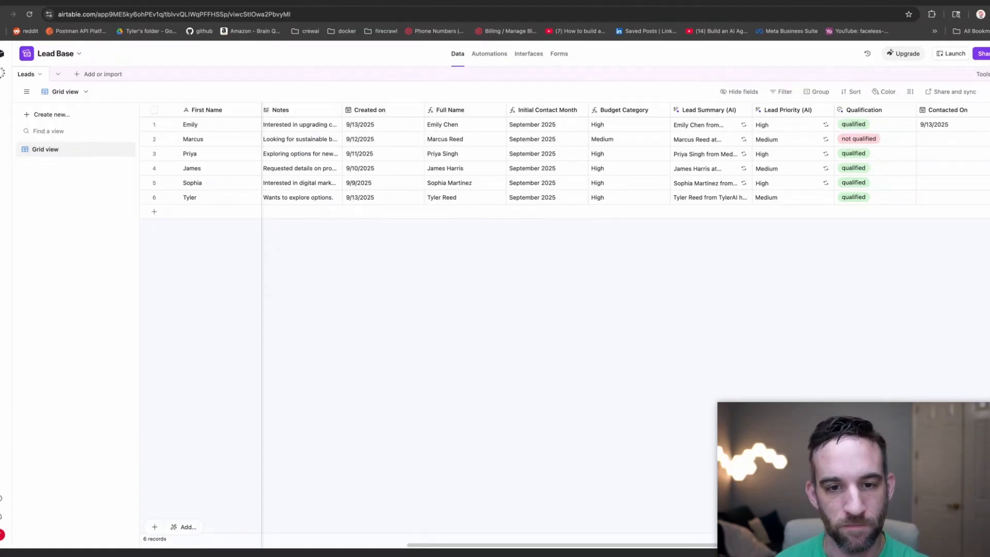
{"action": "key", "text": "ctrl+Tab"}
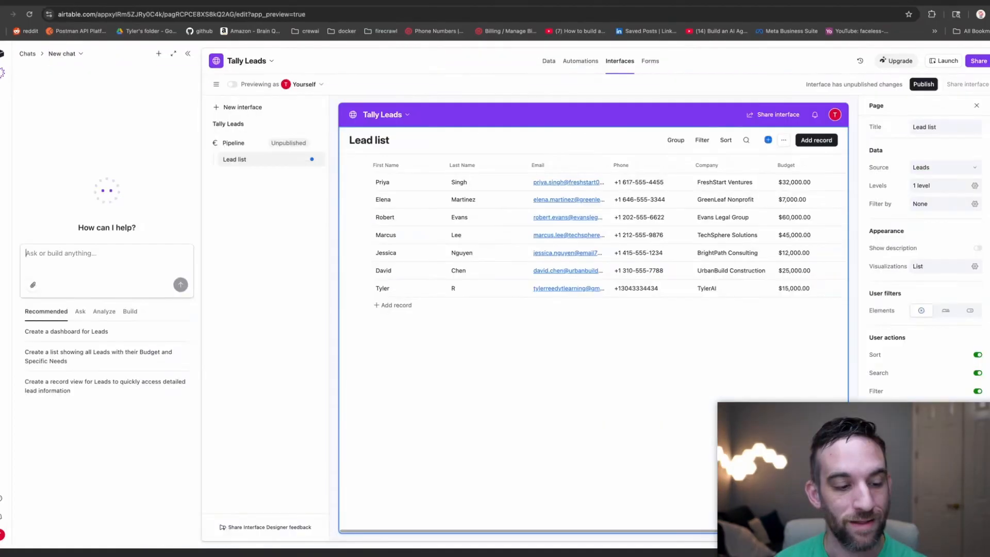
{"action": "left_click", "coordinate": [4, 537]}
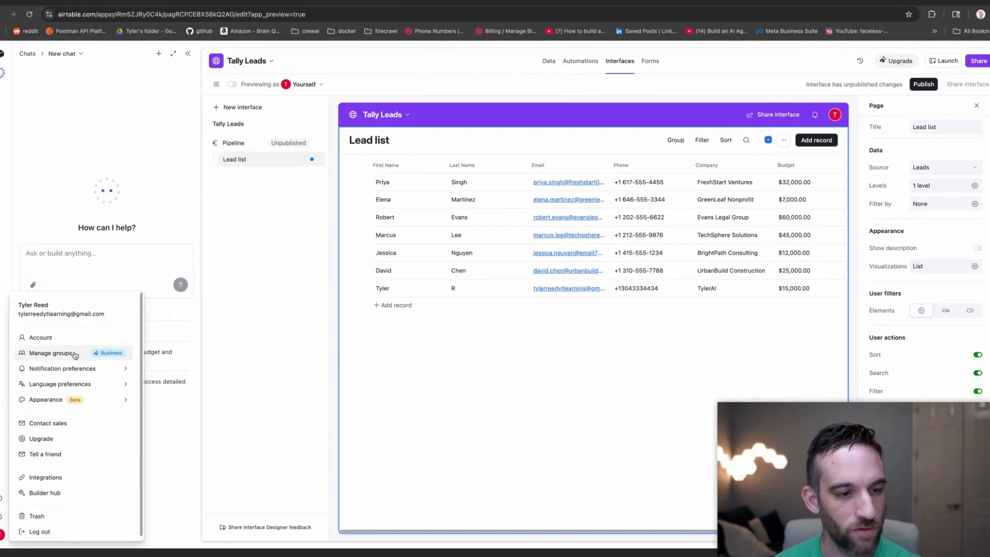
{"action": "left_click", "coordinate": [77, 493]}
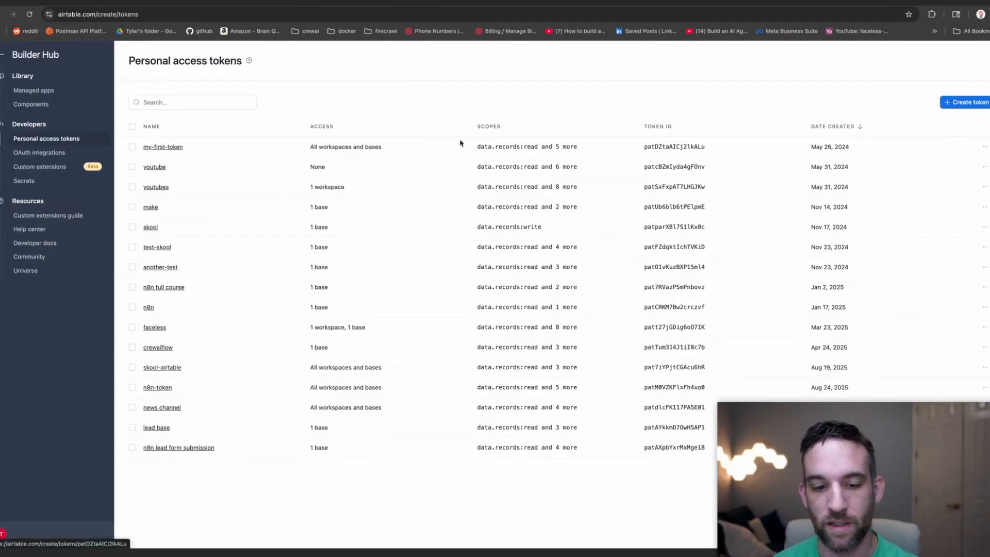
Start a token named n8n leads with data.records:read, data.records:write and schema.bases:read scopes.
{"action": "left_click", "coordinate": [965, 103]}
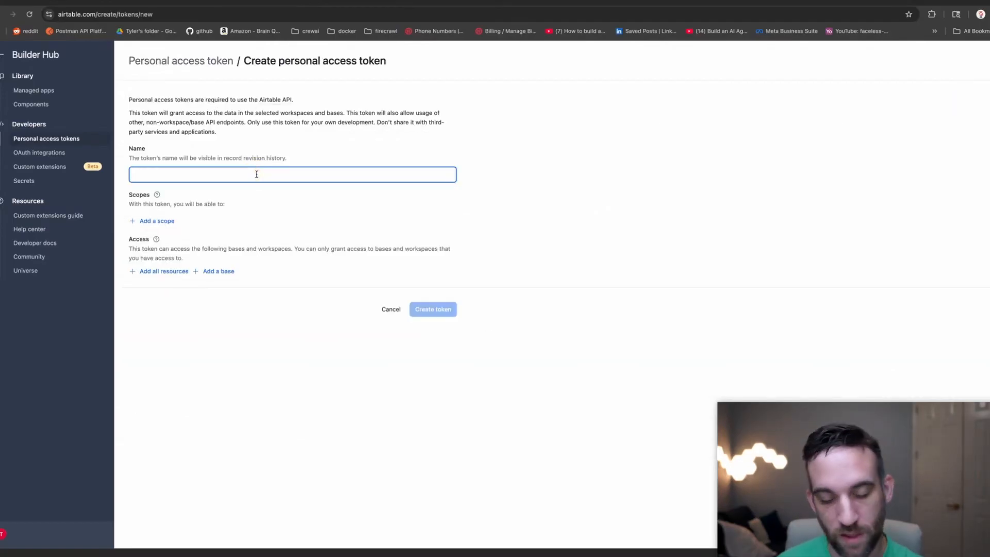
{"action": "type", "text": "n8n leads"}
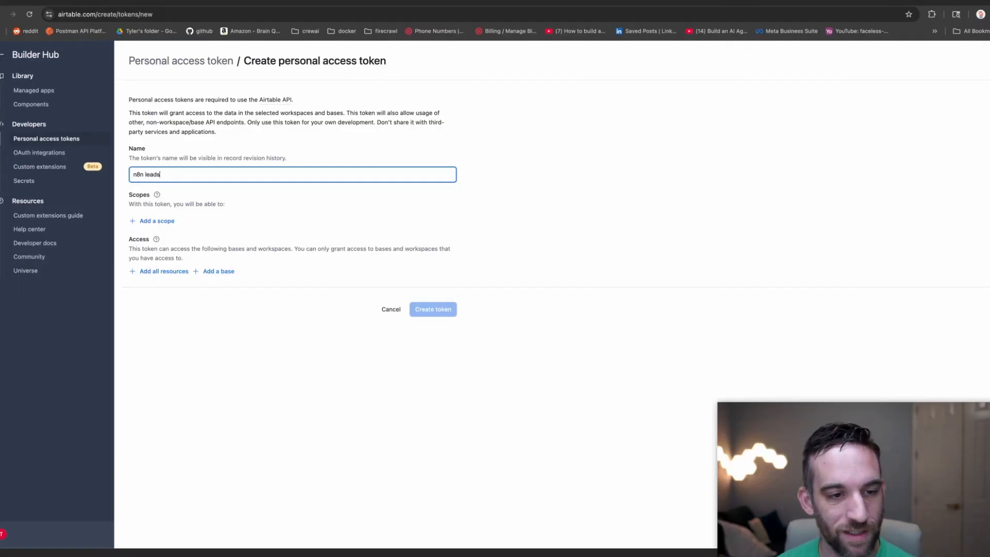
{"action": "left_click", "coordinate": [162, 222]}
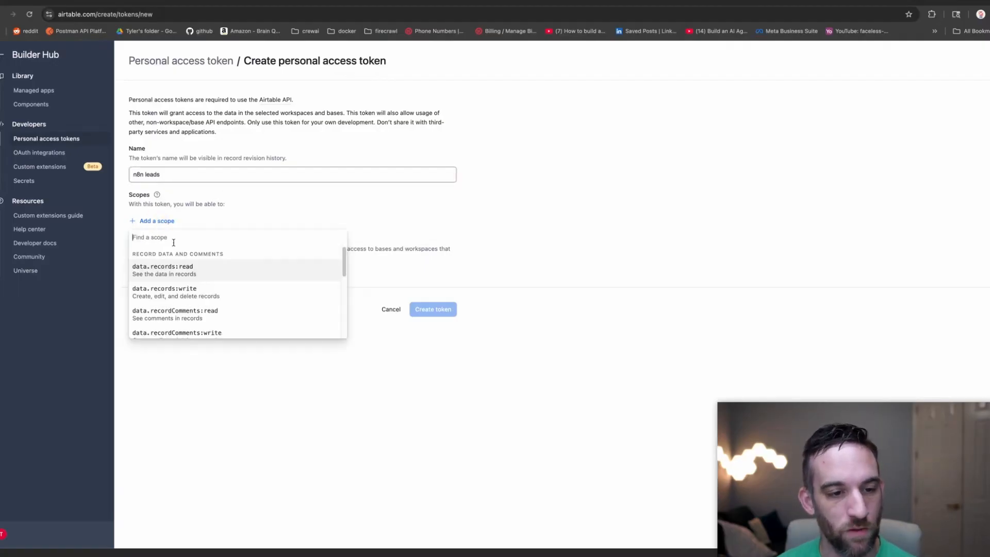
{"action": "left_click", "coordinate": [210, 267]}
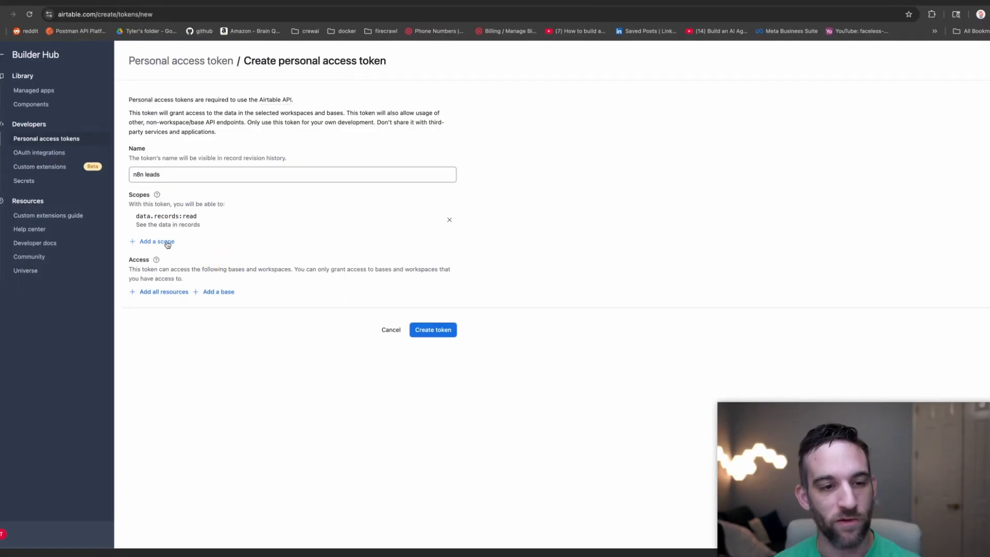
{"action": "left_click", "coordinate": [167, 242]}
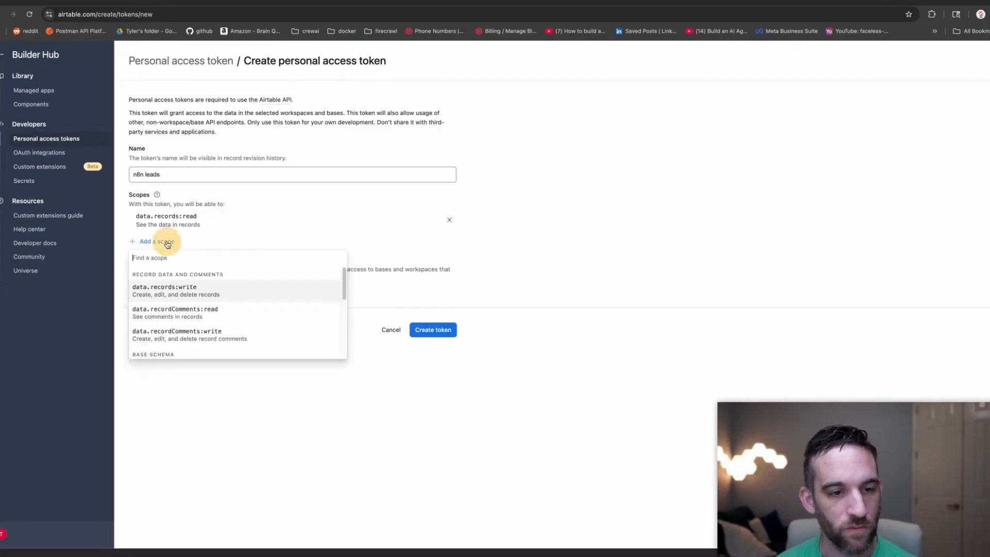
{"action": "left_click", "coordinate": [187, 287]}
{"action": "left_click", "coordinate": [170, 263]}
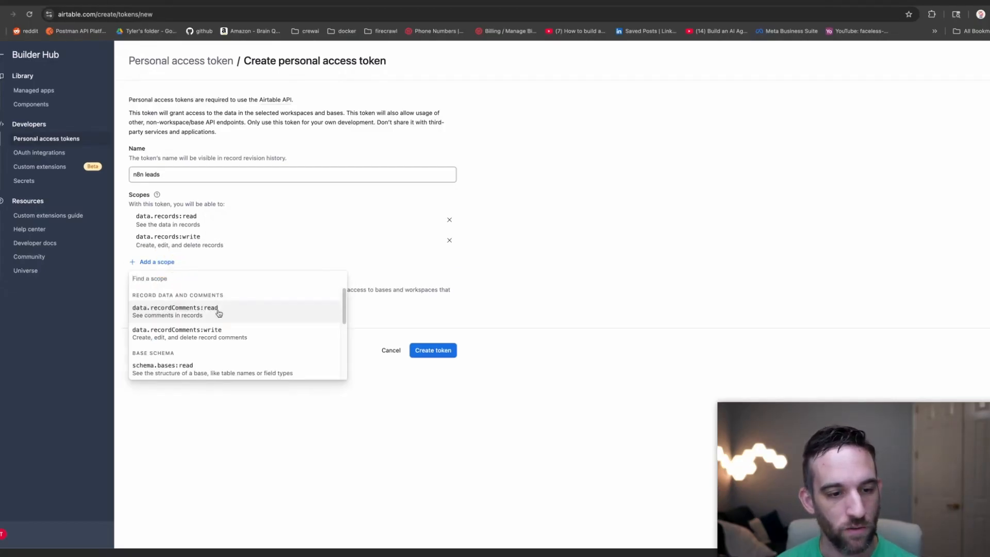
{"action": "left_click", "coordinate": [215, 355]}
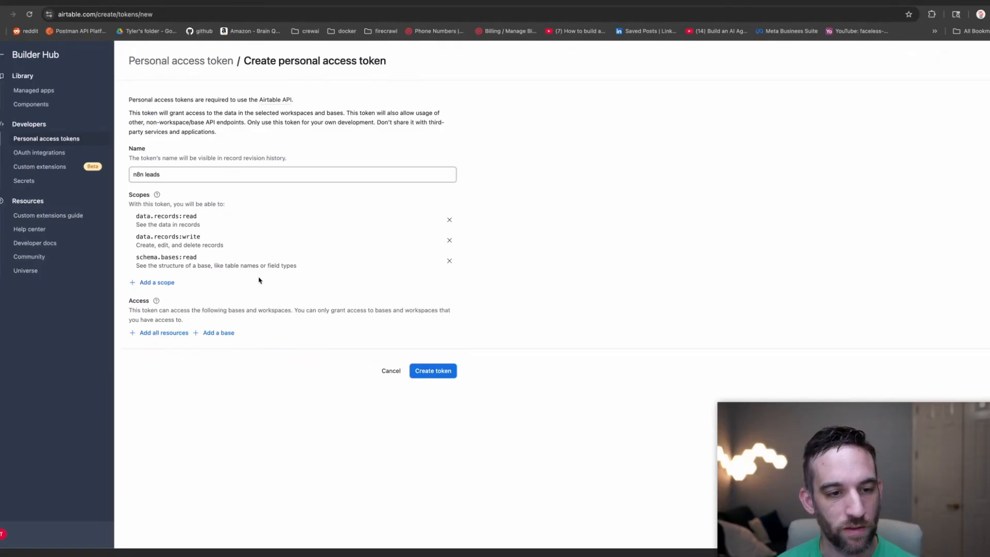
Grant the token access to the Tally Leads base, create it and copy the token.
{"action": "left_click", "coordinate": [215, 334]}
{"action": "scroll", "coordinate": [271, 383], "scroll_direction": "down", "scroll_amount": 3}
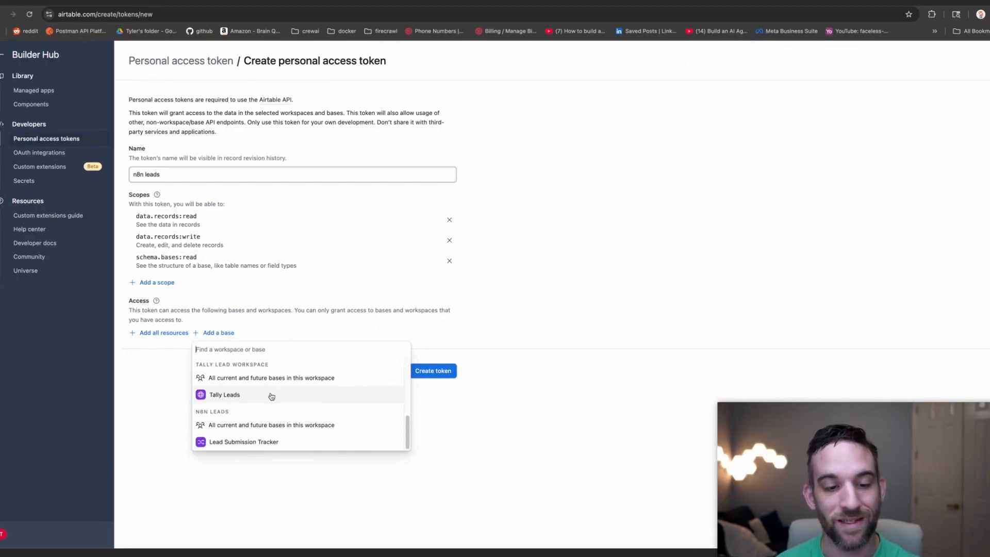
{"action": "left_click", "coordinate": [271, 395]}
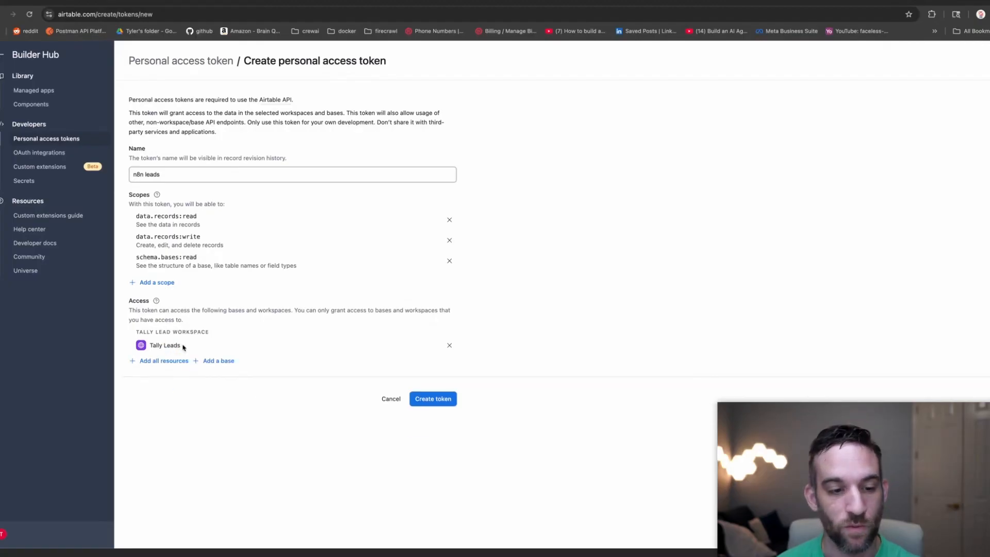
{"action": "left_click_drag", "start_coordinate": [184, 346], "coordinate": [139, 346]}
{"action": "left_click", "coordinate": [428, 398]}
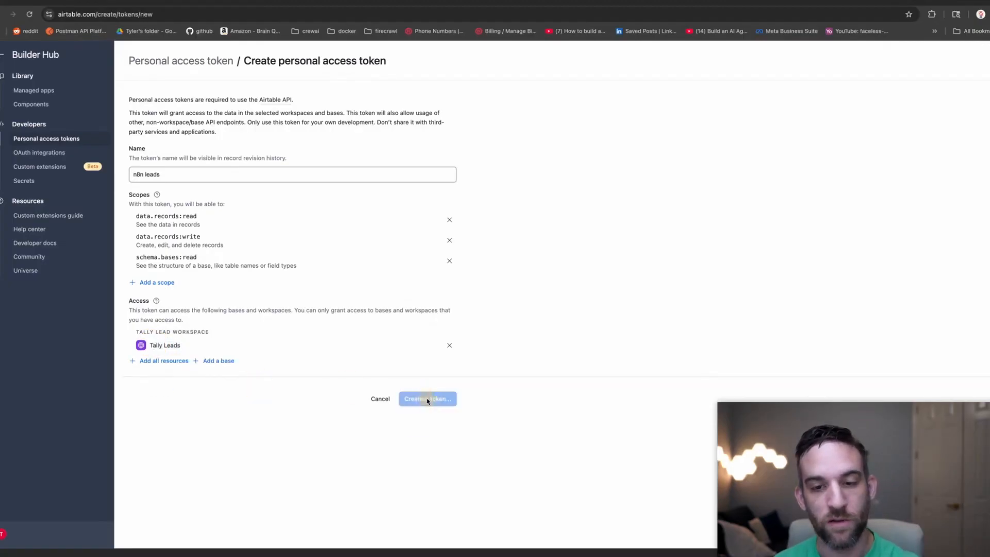
{"action": "left_click", "coordinate": [592, 319]}
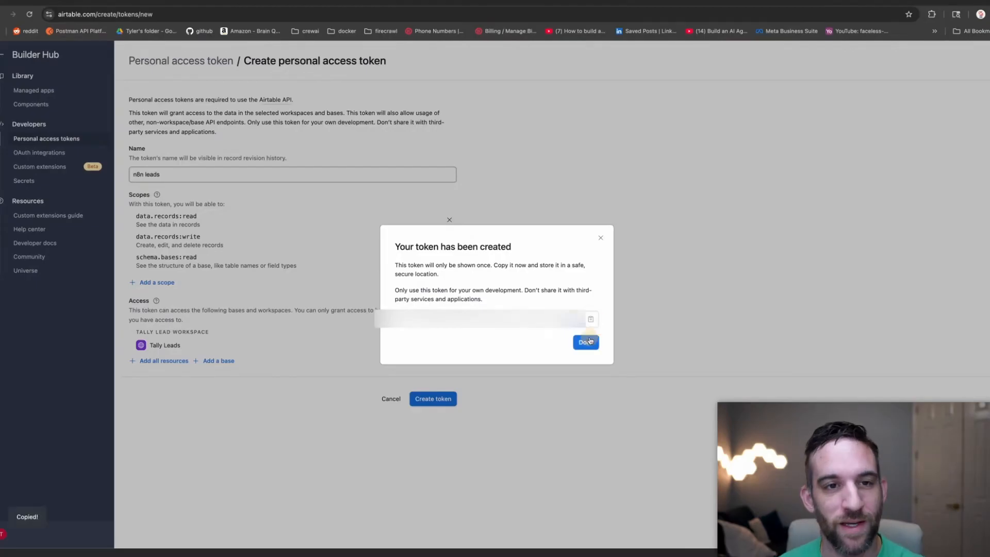
{"action": "left_click", "coordinate": [586, 341]}
{"action": "left_click", "coordinate": [203, 3]}
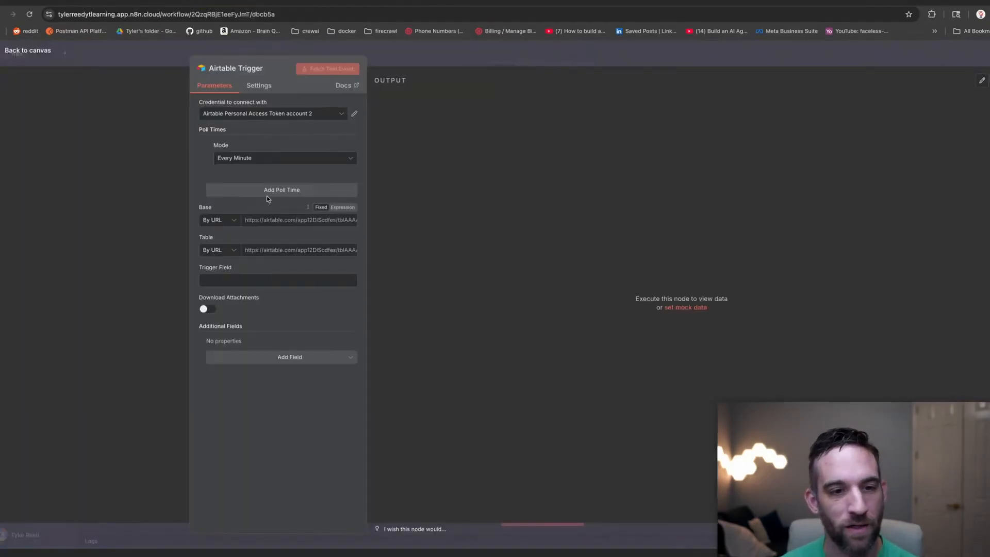
Create an Access Token credential named 'Airtable Leads with TAlly' with the pasted token.
{"action": "left_click", "coordinate": [328, 114]}
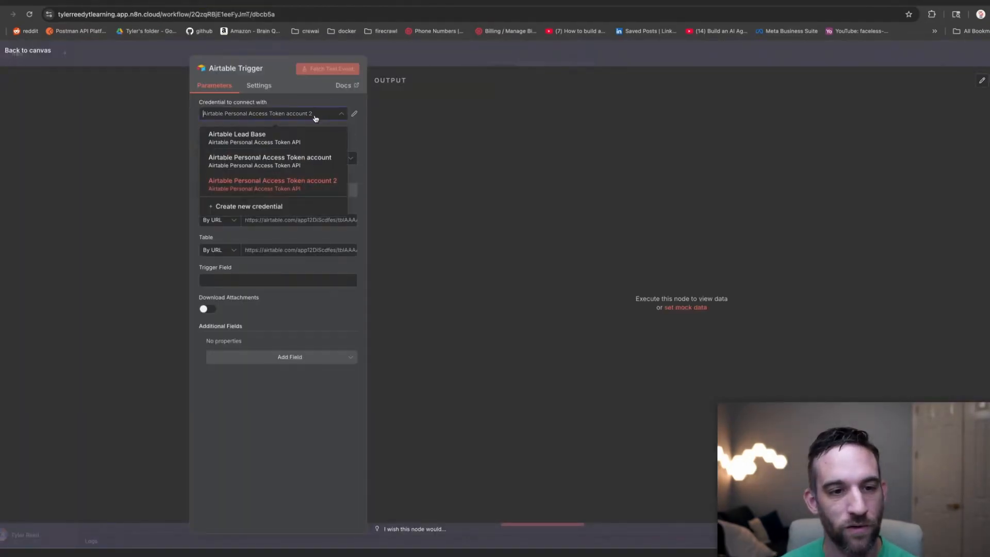
{"action": "left_click", "coordinate": [277, 209]}
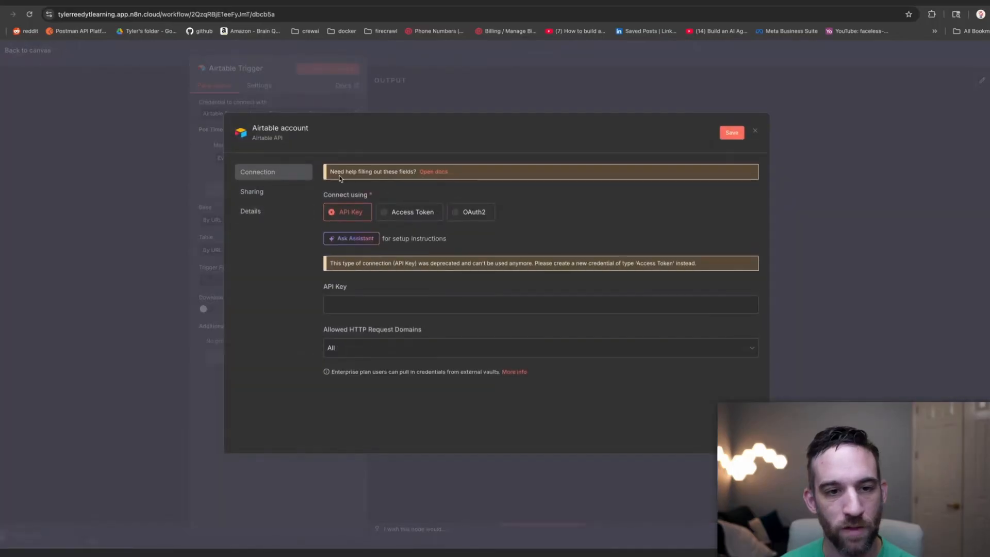
{"action": "left_click", "coordinate": [304, 128]}
{"action": "type", "text": "Airtab"}
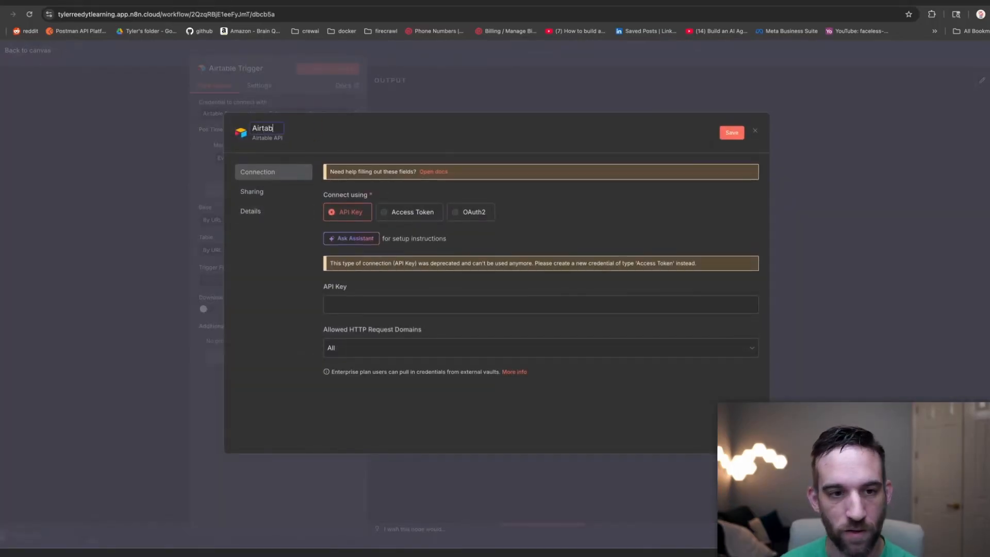
{"action": "type", "text": "le Lead"}
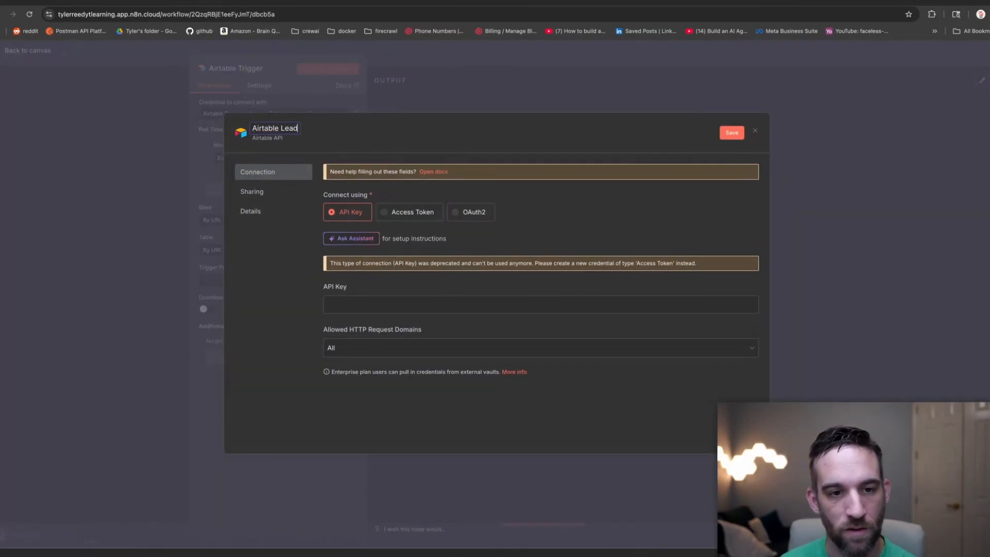
{"action": "type", "text": "s with TAlly"}
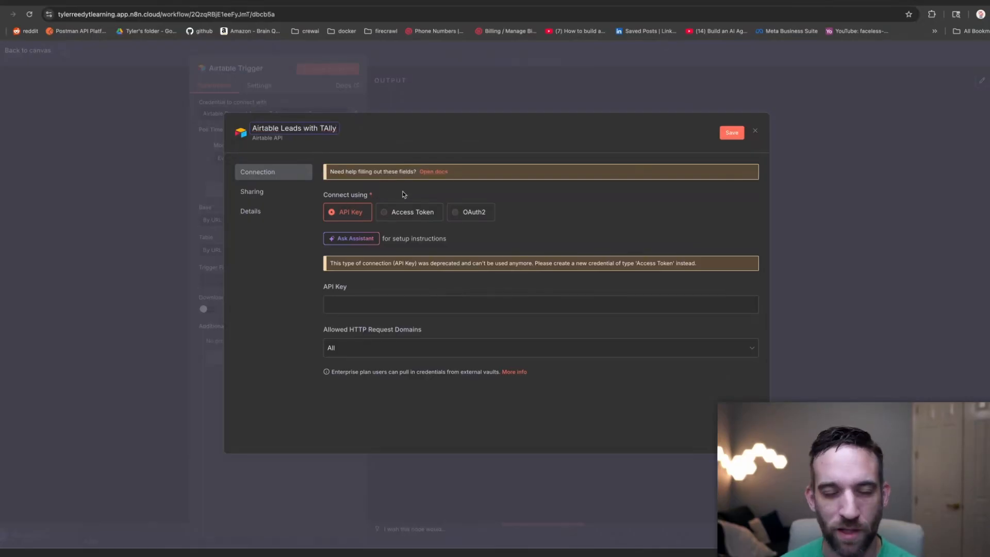
{"action": "left_click", "coordinate": [394, 212]}
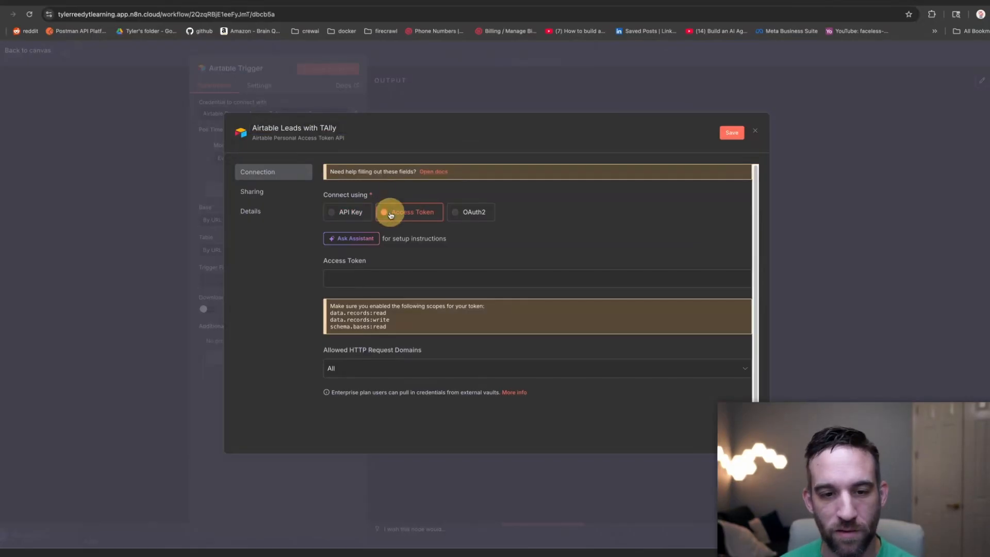
{"action": "left_click", "coordinate": [375, 279]}
{"action": "key", "text": "super+v"}
Save the credential and confirm the successful connection and its three required scopes.
{"action": "left_click", "coordinate": [375, 322]}
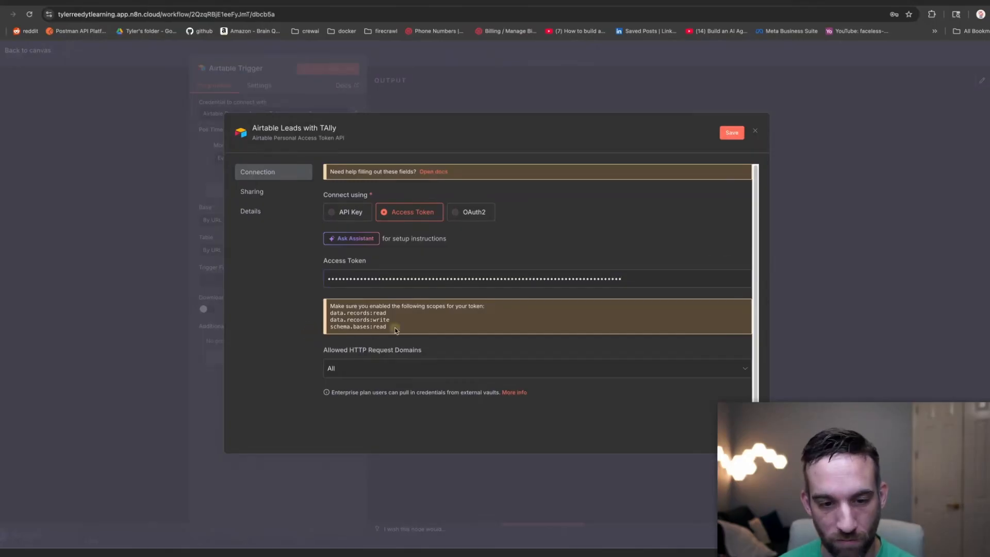
{"action": "left_click_drag", "start_coordinate": [395, 331], "coordinate": [321, 310]}
{"action": "left_click", "coordinate": [295, 318]}
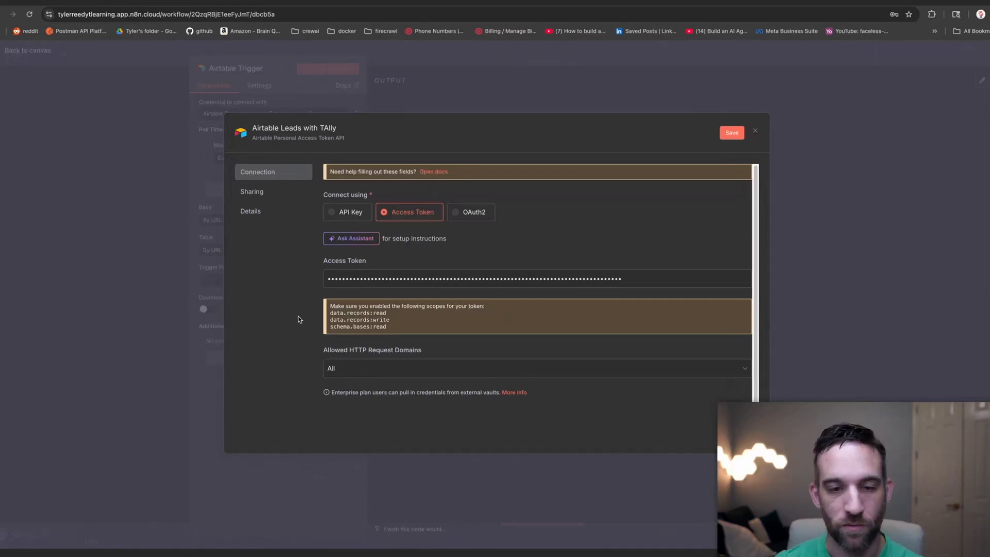
{"action": "left_click", "coordinate": [732, 133]}
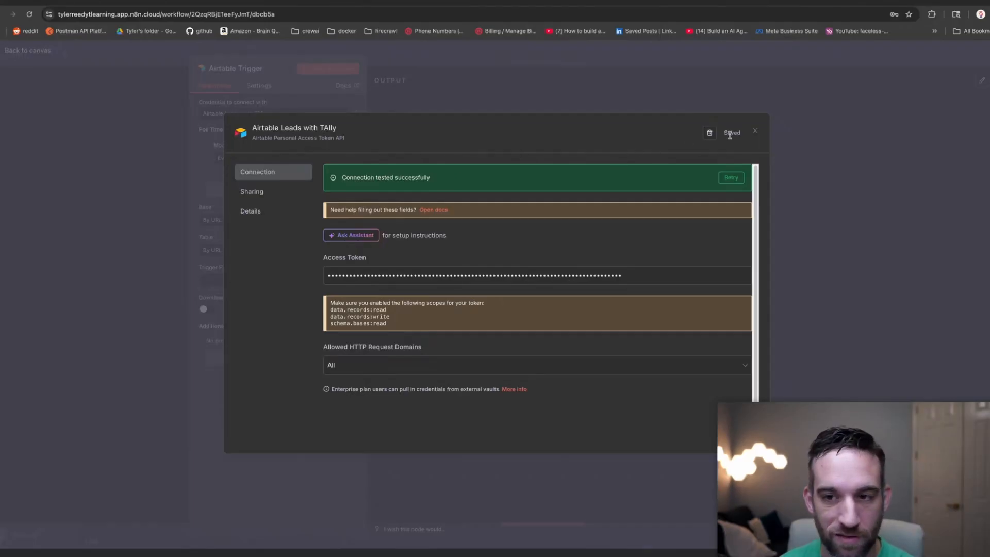
{"action": "left_click_drag", "start_coordinate": [431, 177], "coordinate": [338, 177]}
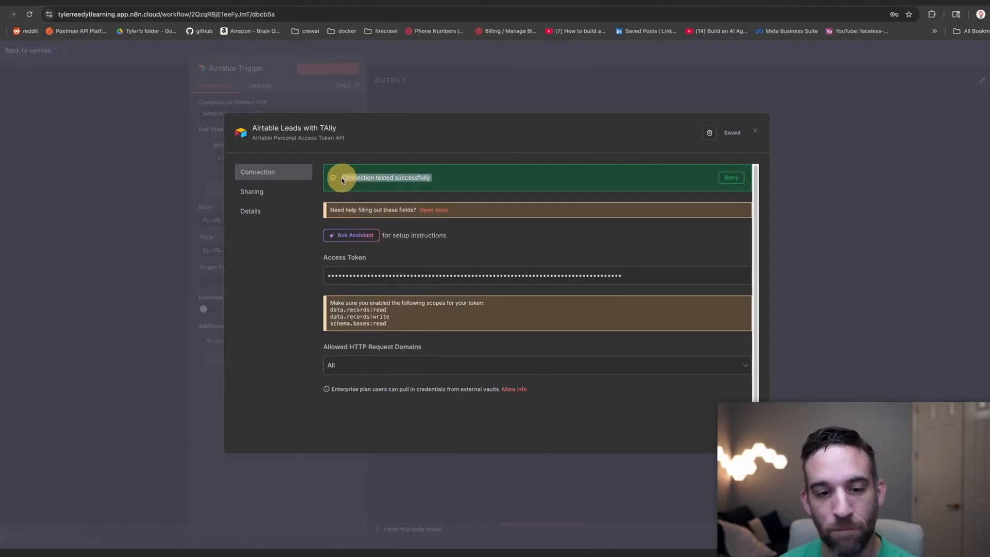
{"action": "left_click", "coordinate": [417, 275]}
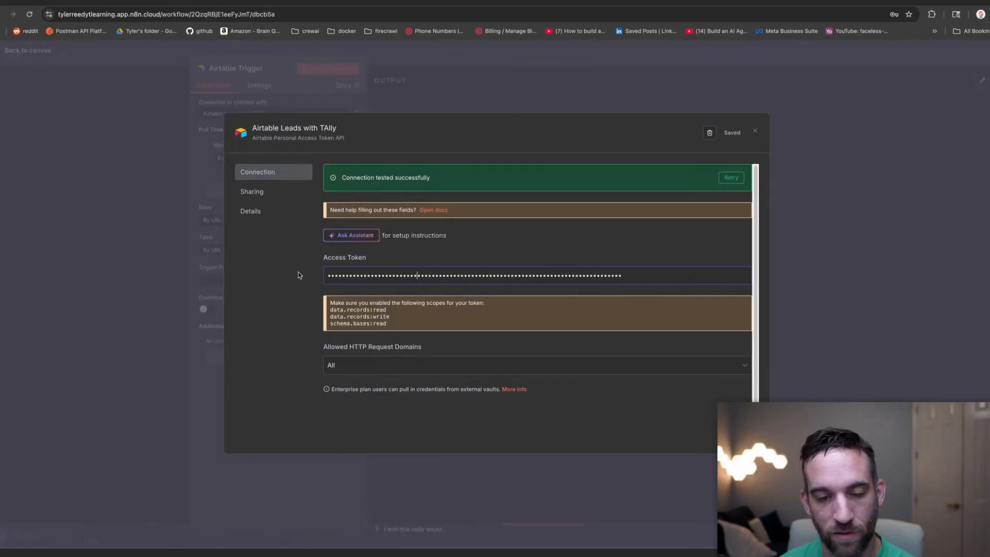
{"action": "left_click", "coordinate": [347, 275]}
{"action": "left_click_drag", "start_coordinate": [387, 324], "coordinate": [320, 310]}
{"action": "left_click", "coordinate": [307, 309]}
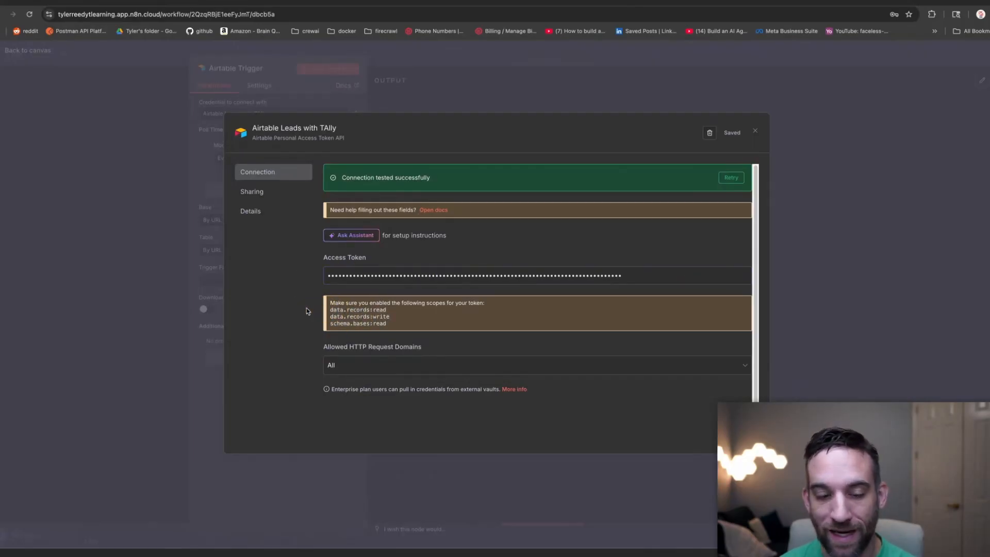
{"action": "left_click", "coordinate": [588, 3]}
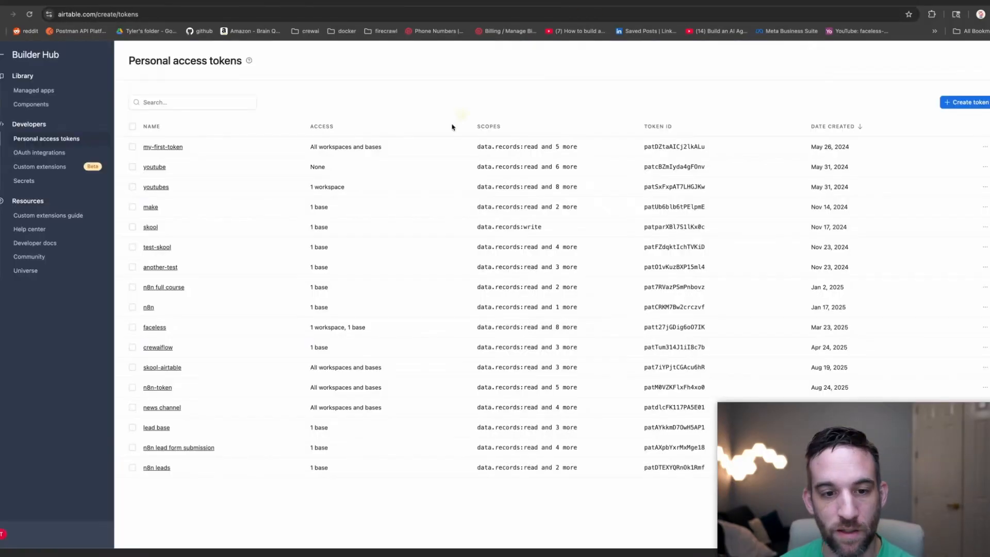
Review the n8n leads token's scopes unchanged, then close n8n's credential dialog.
{"action": "left_click", "coordinate": [158, 469]}
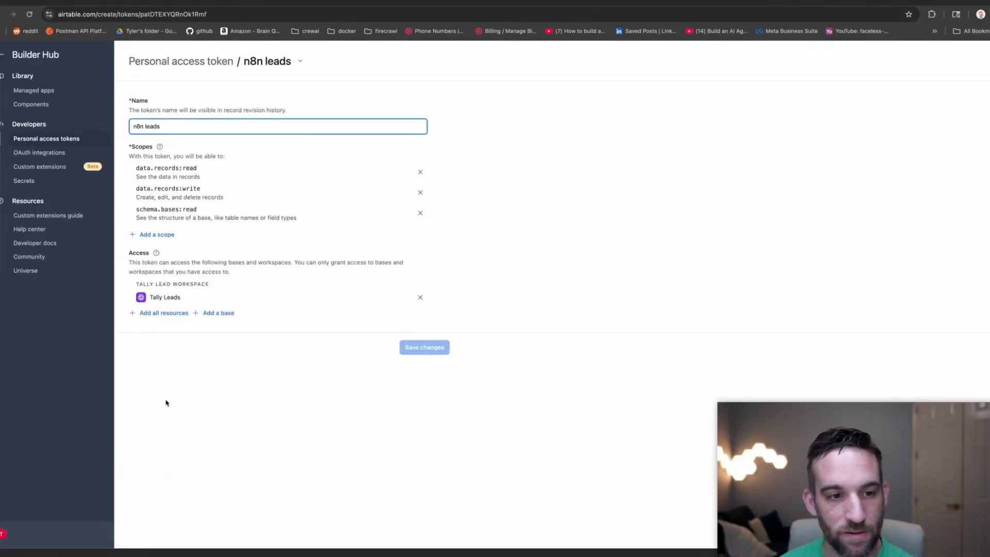
{"action": "left_click", "coordinate": [148, 235]}
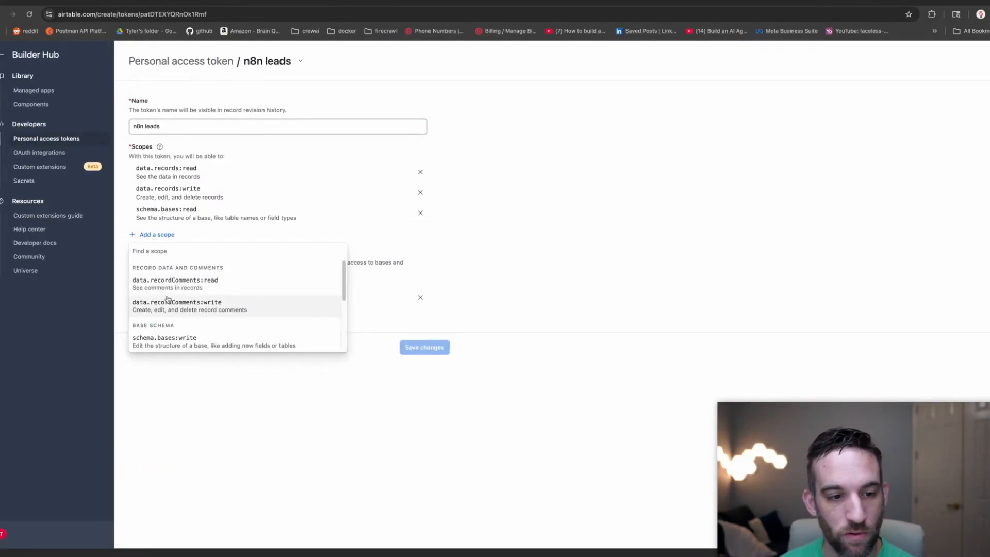
{"action": "scroll", "coordinate": [176, 296], "scroll_direction": "down", "scroll_amount": 3}
{"action": "scroll", "coordinate": [177, 294], "scroll_direction": "up", "scroll_amount": 2}
{"action": "left_click", "coordinate": [578, 189]}
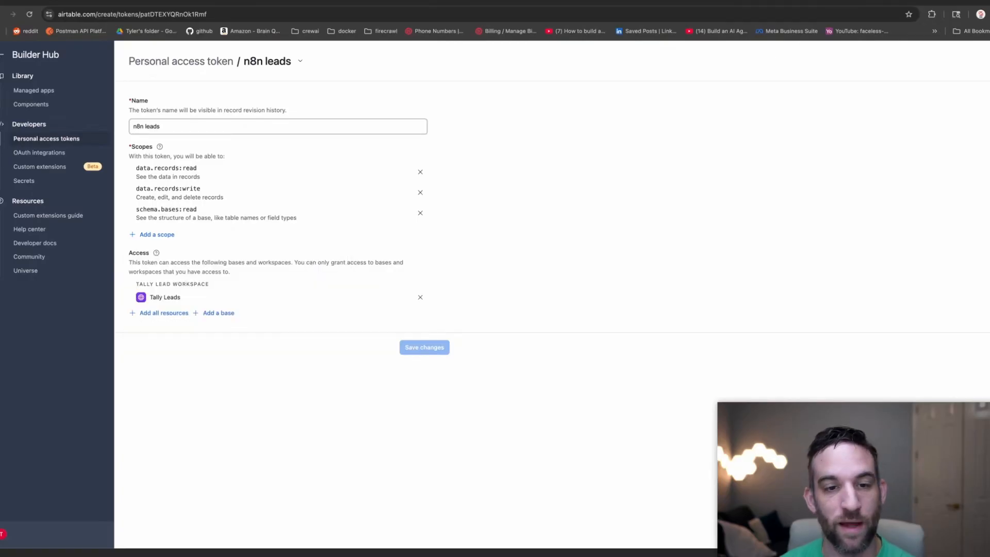
{"action": "left_click", "coordinate": [180, 2]}
{"action": "left_click", "coordinate": [597, 71]}
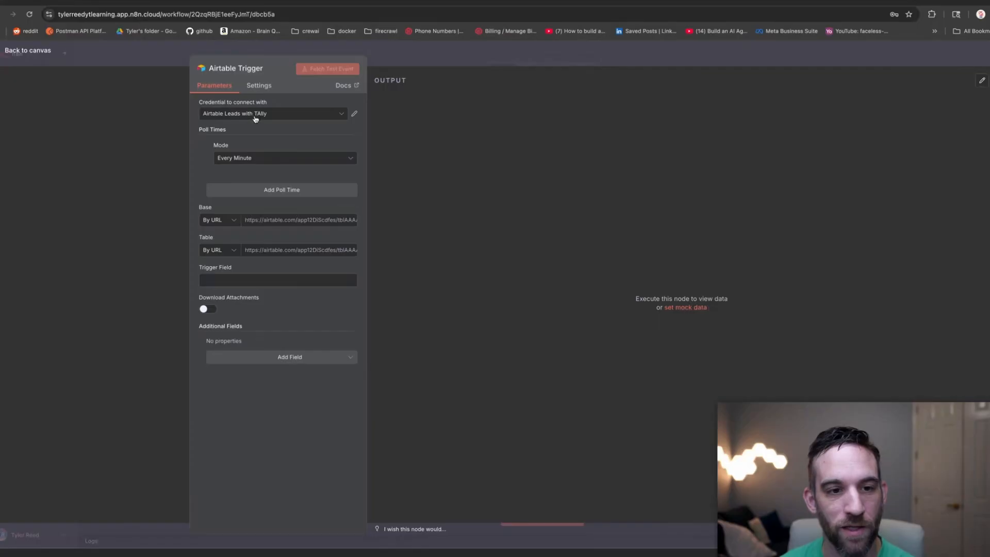
Check the Base identification options, keeping the Airtable Trigger's base set By URL.
{"action": "left_click", "coordinate": [235, 221]}
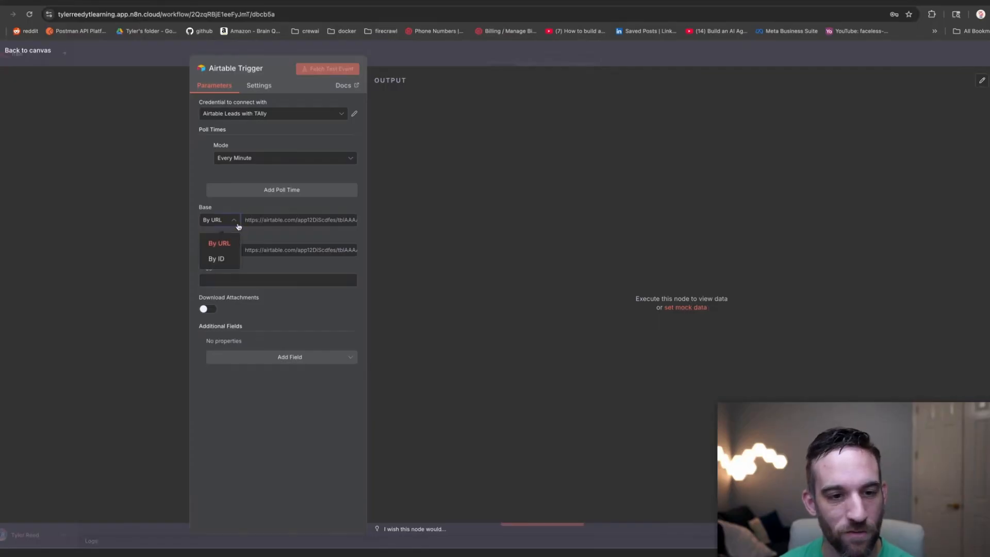
{"action": "left_click", "coordinate": [247, 219]}
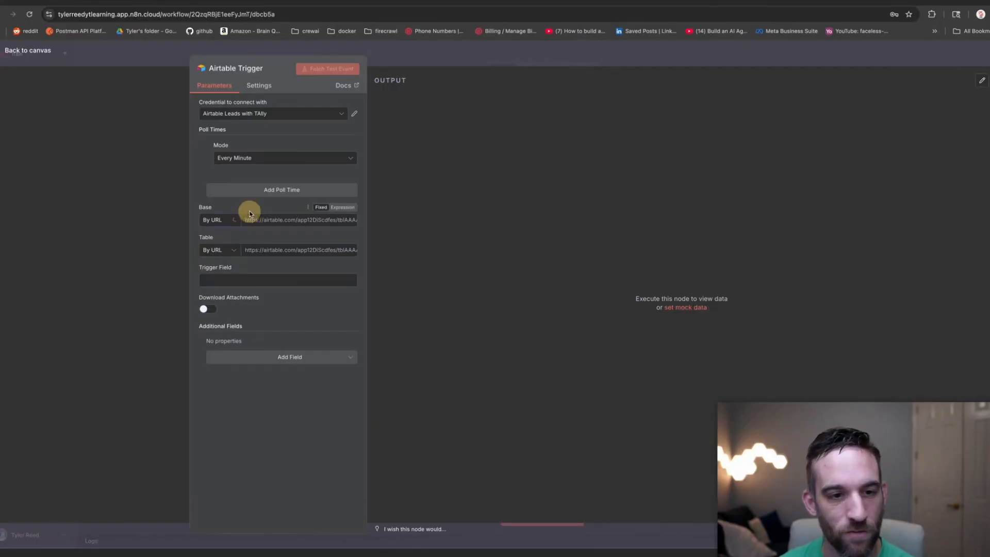
{"action": "left_click", "coordinate": [225, 223]}
{"action": "left_click", "coordinate": [594, 5]}
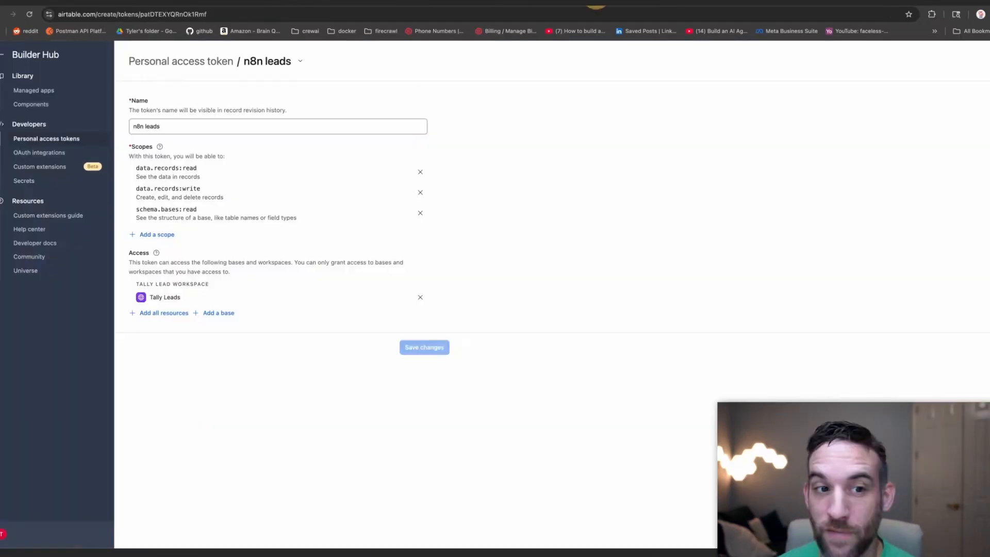
Open the Tally Leads base in Tally Lead Workspace and copy its base ID from the URL.
{"action": "left_click", "coordinate": [3, 54]}
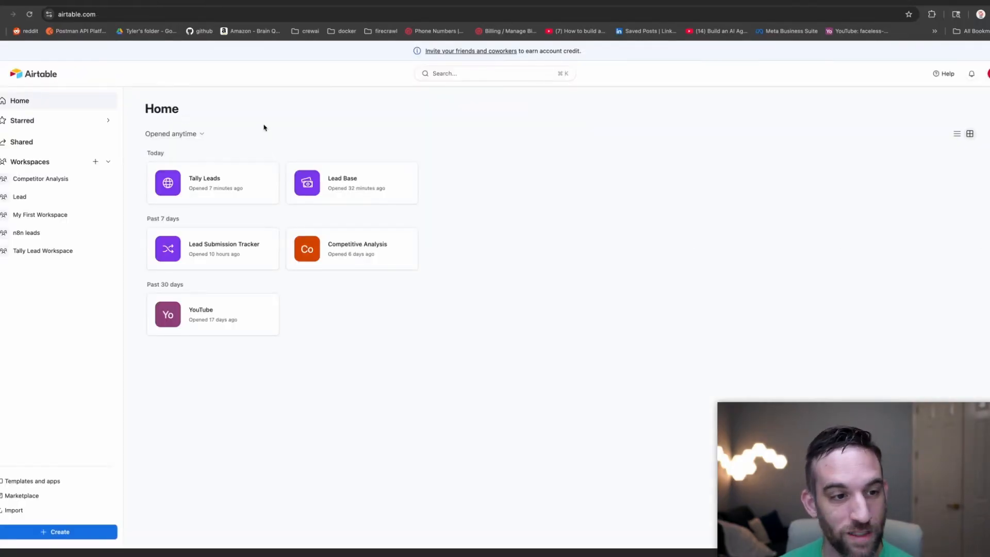
{"action": "left_click", "coordinate": [61, 251]}
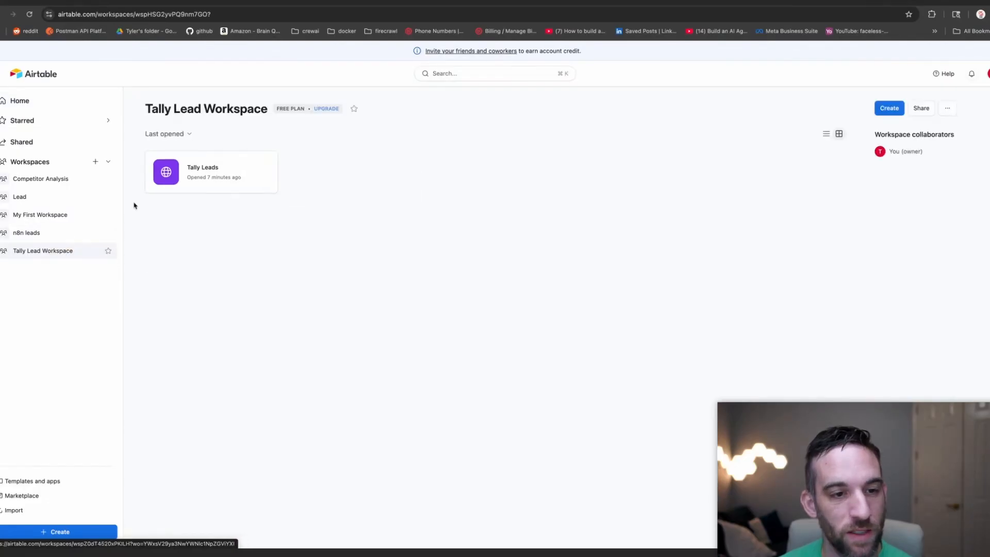
{"action": "left_click", "coordinate": [220, 170]}
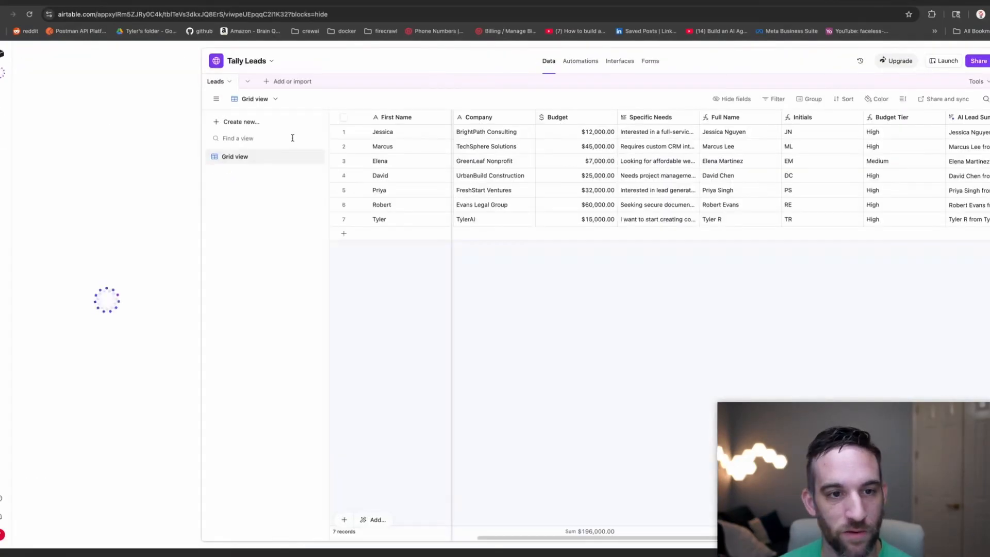
{"action": "left_click", "coordinate": [138, 14]}
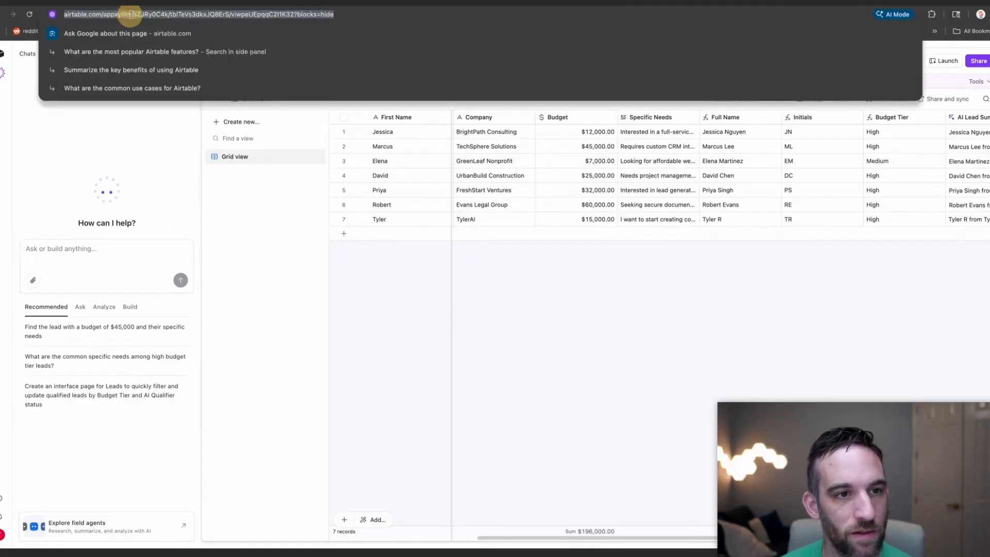
{"action": "double_click", "coordinate": [138, 14]}
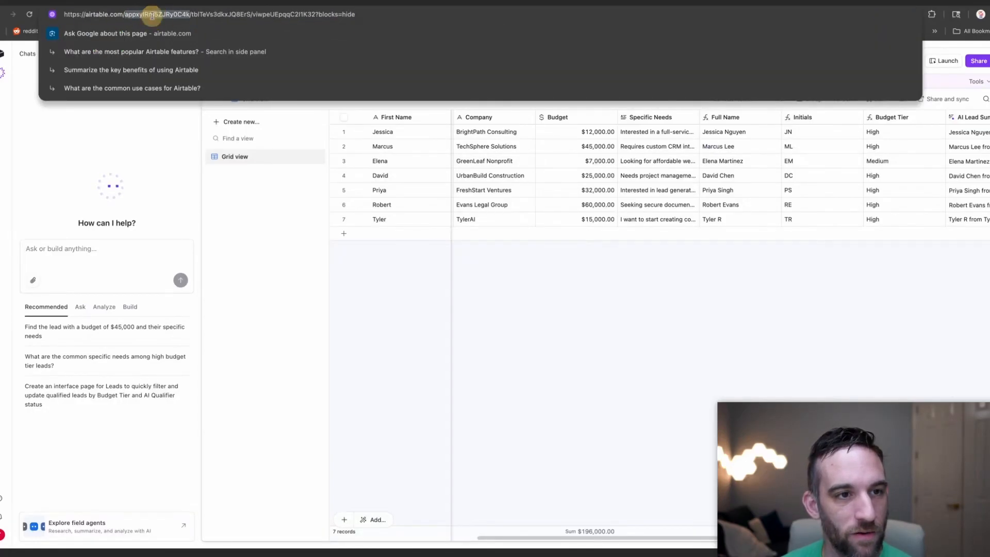
{"action": "double_click", "coordinate": [201, 14]}
{"action": "double_click", "coordinate": [158, 15]}
{"action": "key", "text": "ctrl+c"}
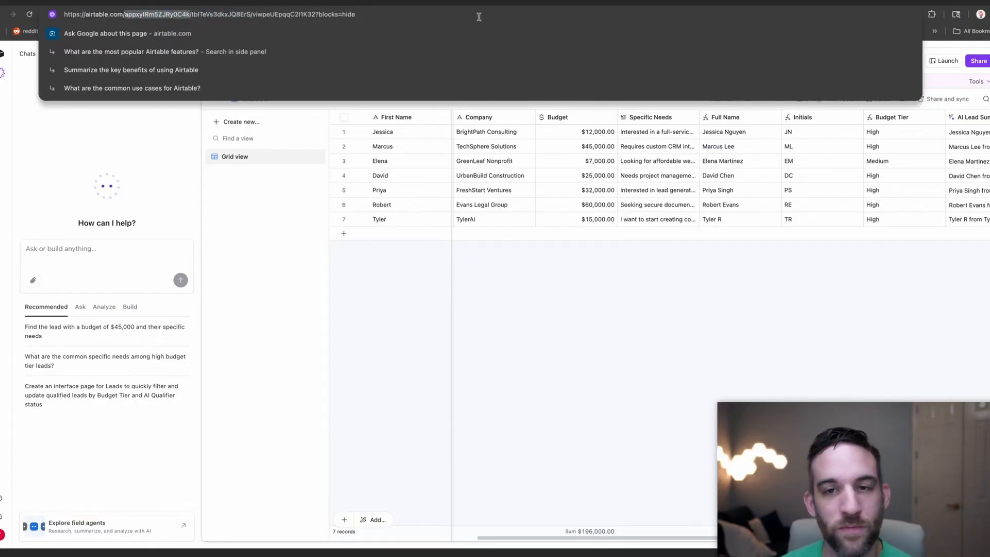
{"action": "left_click", "coordinate": [174, 4]}
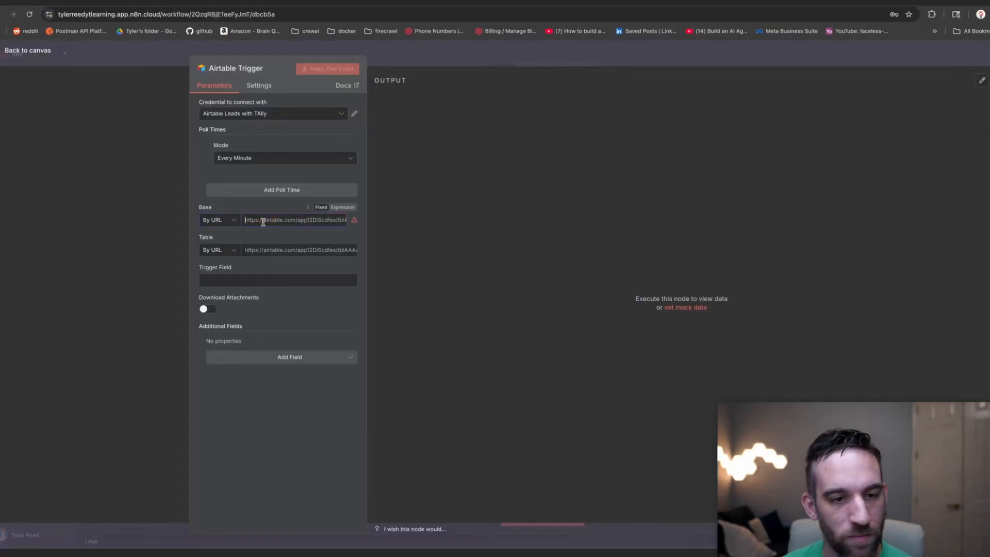
Set the trigger's Base to By ID and paste the copied base ID.
{"action": "left_click", "coordinate": [235, 220]}
{"action": "left_click", "coordinate": [231, 251]}
{"action": "key", "text": "ctrl+v"}
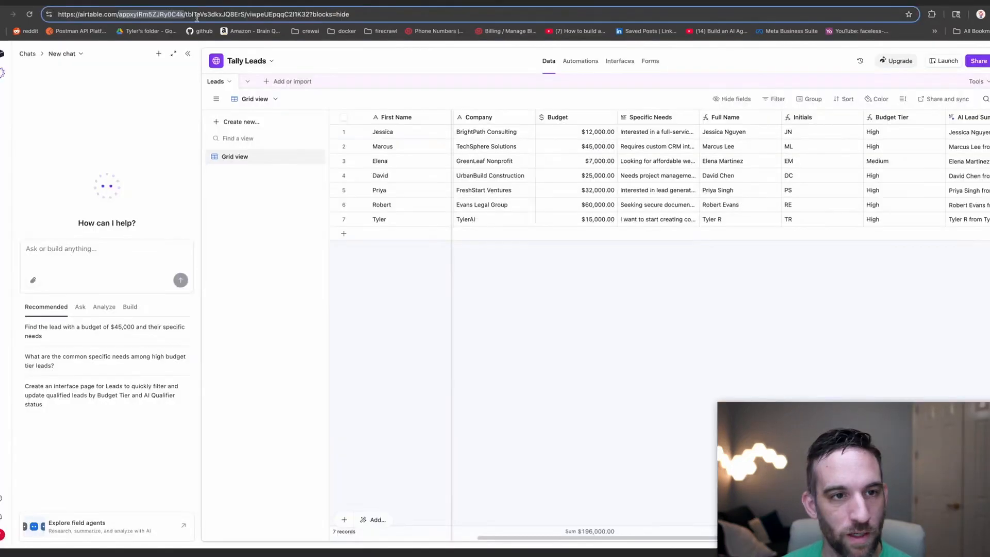
{"action": "left_click_drag", "start_coordinate": [184, 14], "coordinate": [246, 14]}
{"action": "key", "text": "super+c"}
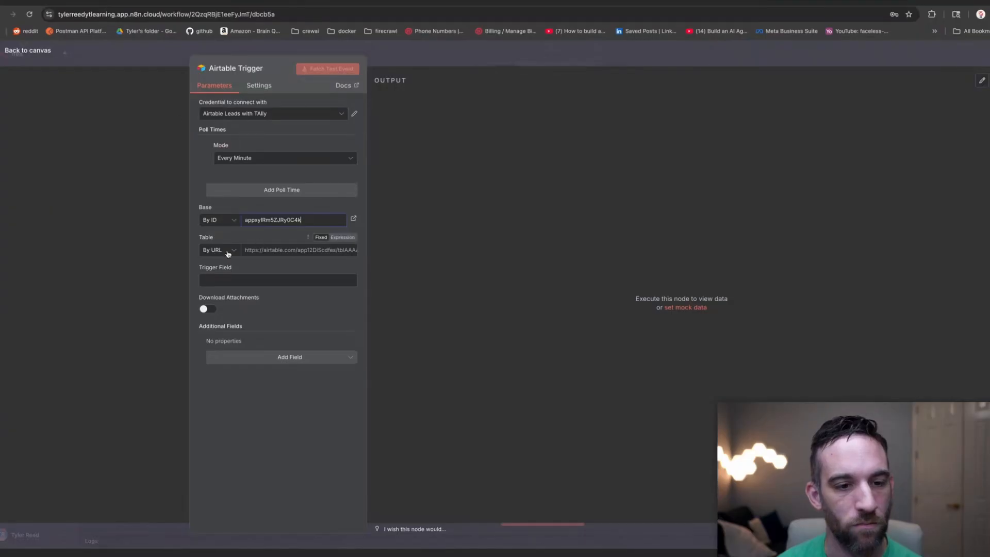
Set the trigger's Table to By ID using the pasted tbl ID.
{"action": "left_click", "coordinate": [219, 250]}
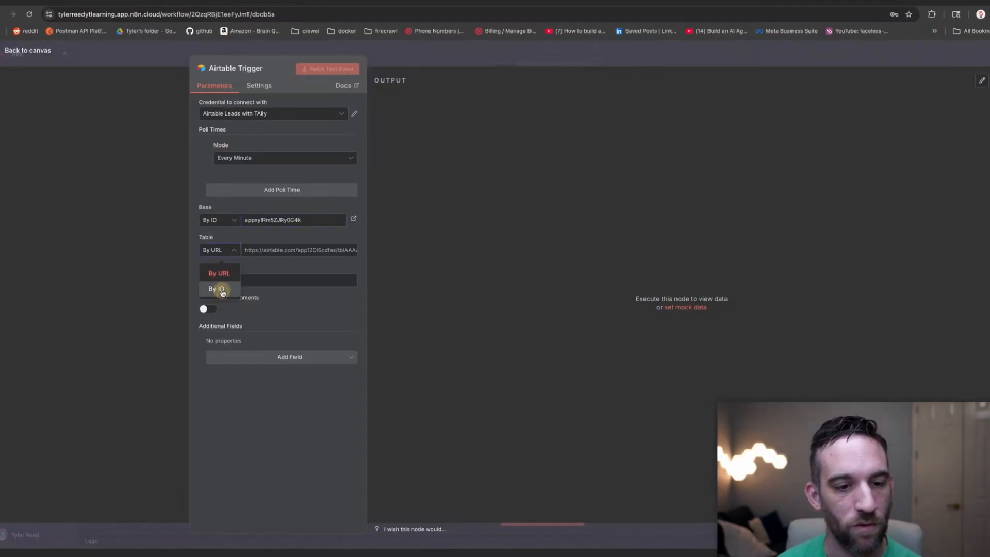
{"action": "left_click", "coordinate": [216, 289]}
{"action": "key", "text": "super+v"}
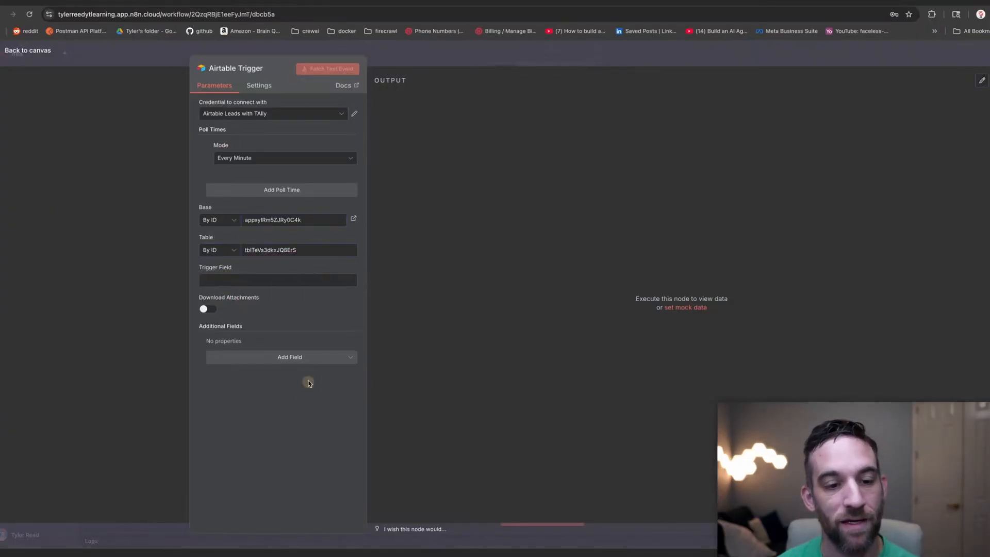
Enter Email as the Trigger Field after checking the Leads table's fields.
{"action": "left_click", "coordinate": [300, 282]}
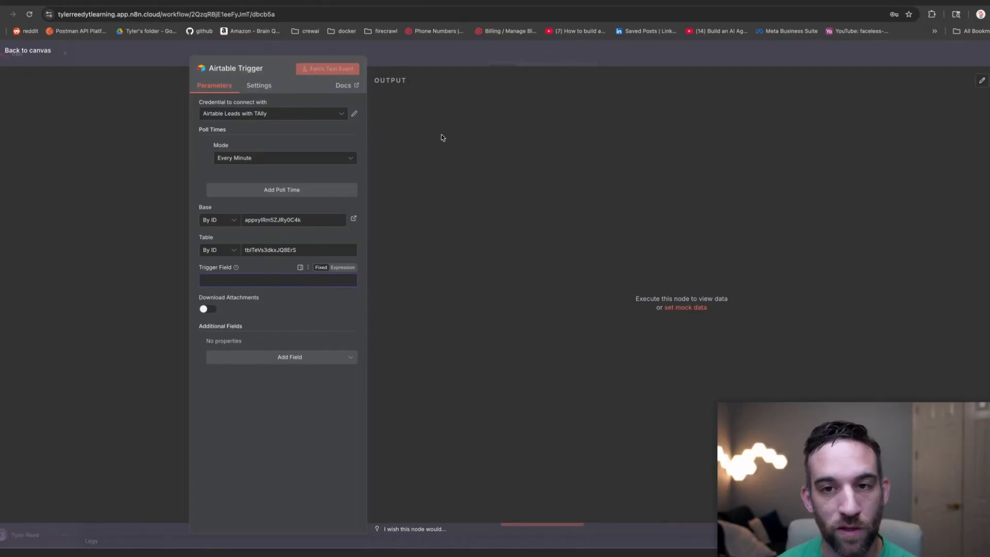
{"action": "left_click", "coordinate": [591, 2]}
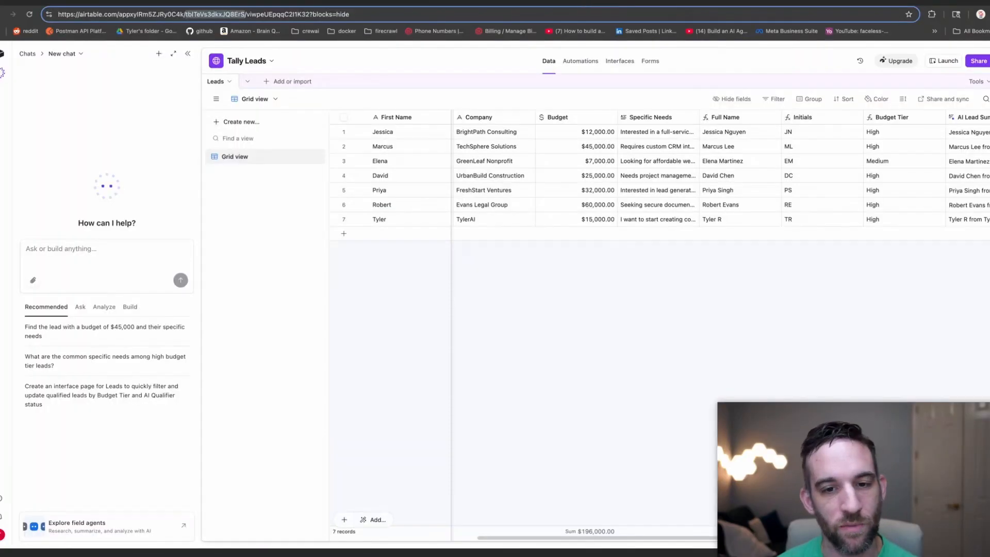
{"action": "left_click_drag", "start_coordinate": [493, 538], "coordinate": [443, 538]}
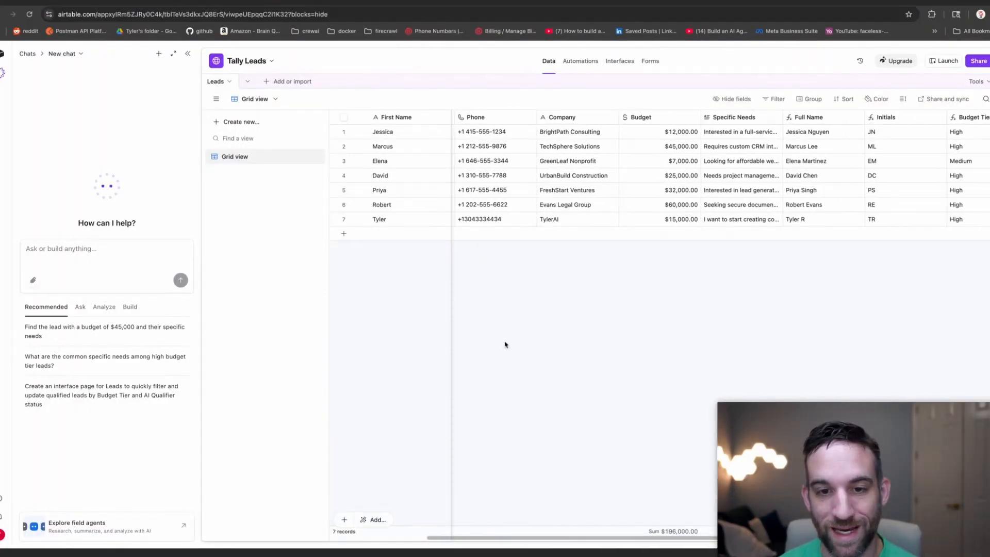
{"action": "left_click_drag", "start_coordinate": [577, 540], "coordinate": [531, 538]}
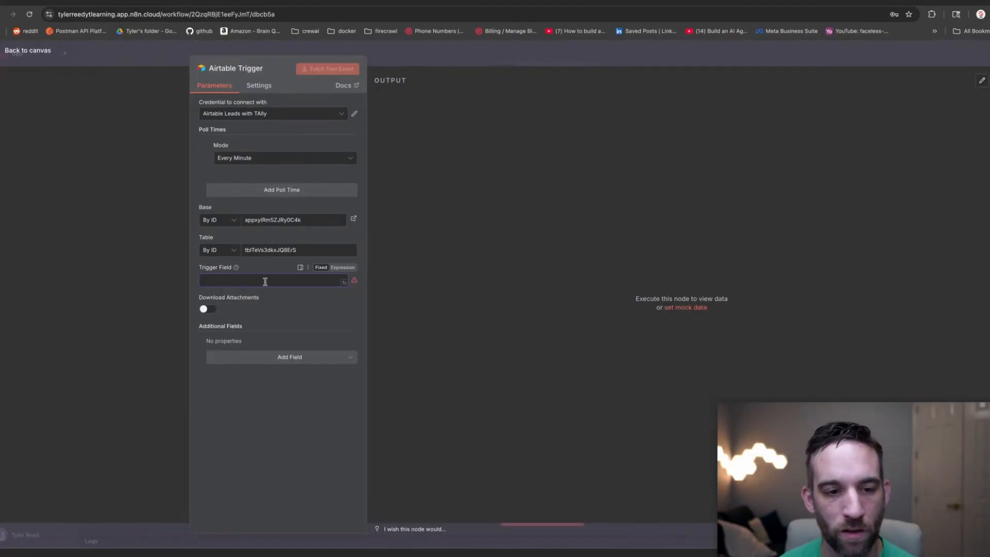
{"action": "left_click", "coordinate": [262, 281]}
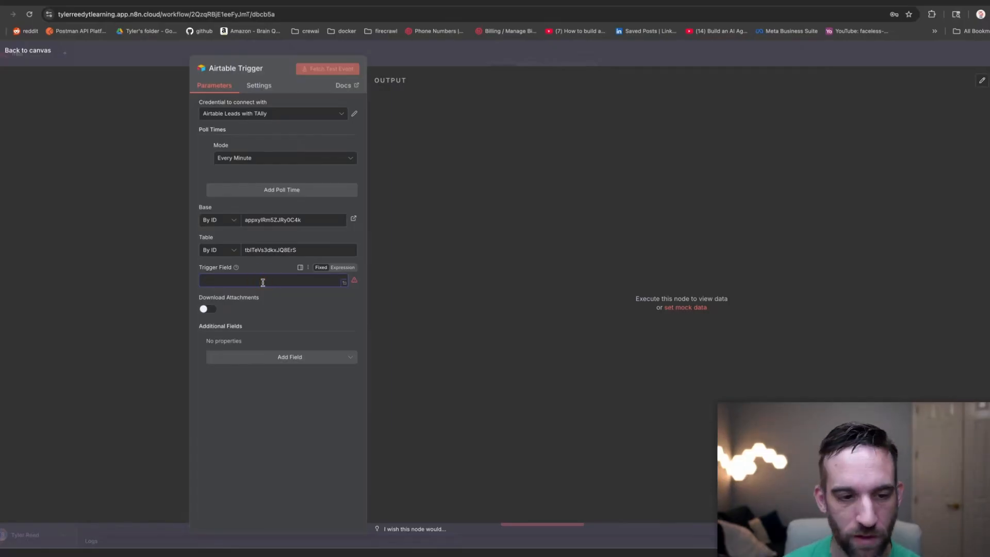
{"action": "type", "text": "Email"}
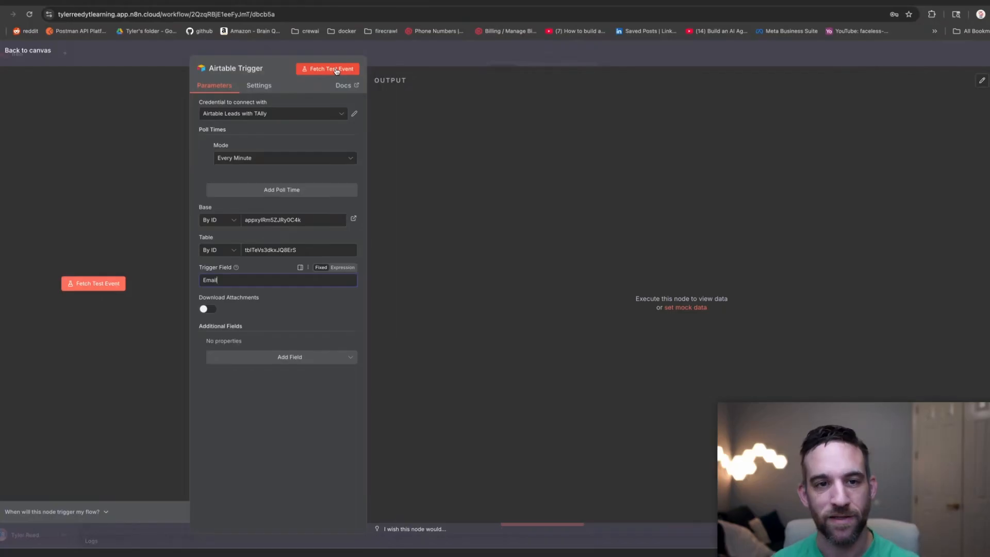
Fetch a test event returning one lead record, then go back to the canvas.
{"action": "left_click", "coordinate": [335, 70]}
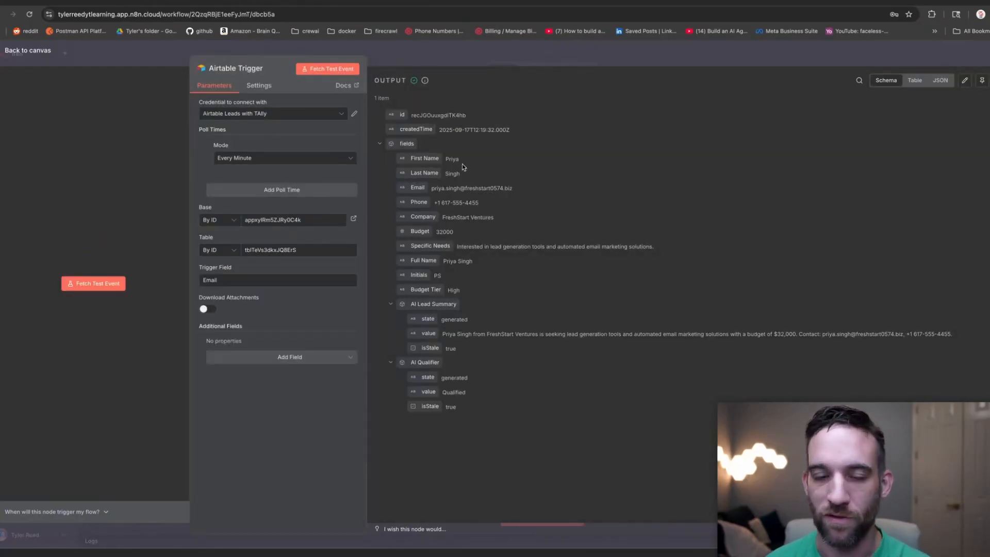
{"action": "left_click", "coordinate": [112, 50]}
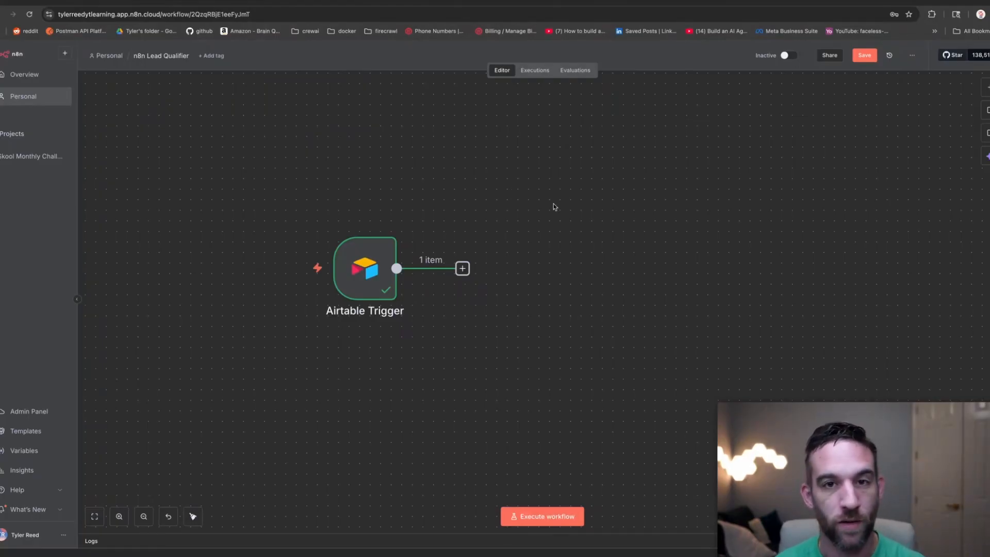
Add a Gmail Send a message node after the Airtable Trigger.
{"action": "left_click", "coordinate": [463, 268]}
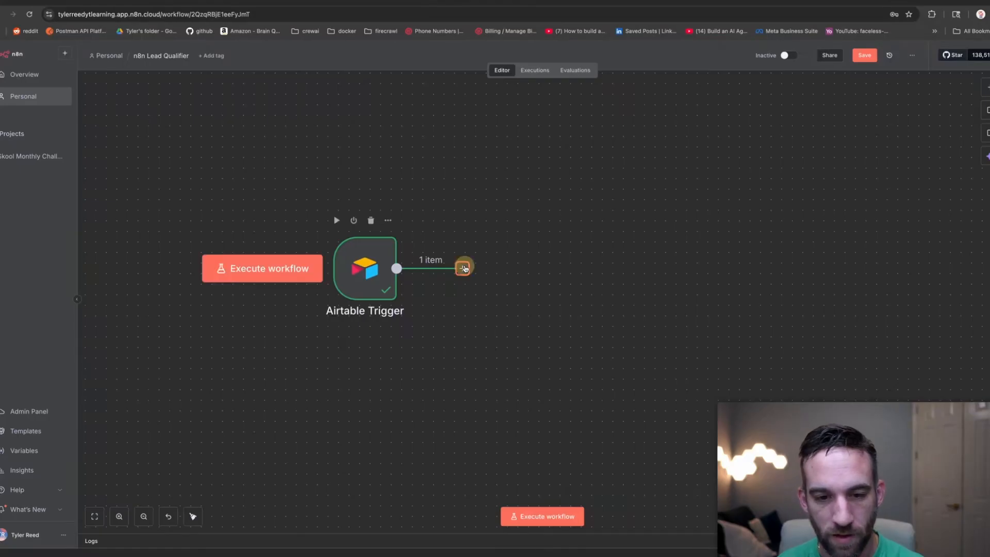
{"action": "type", "text": "l"}
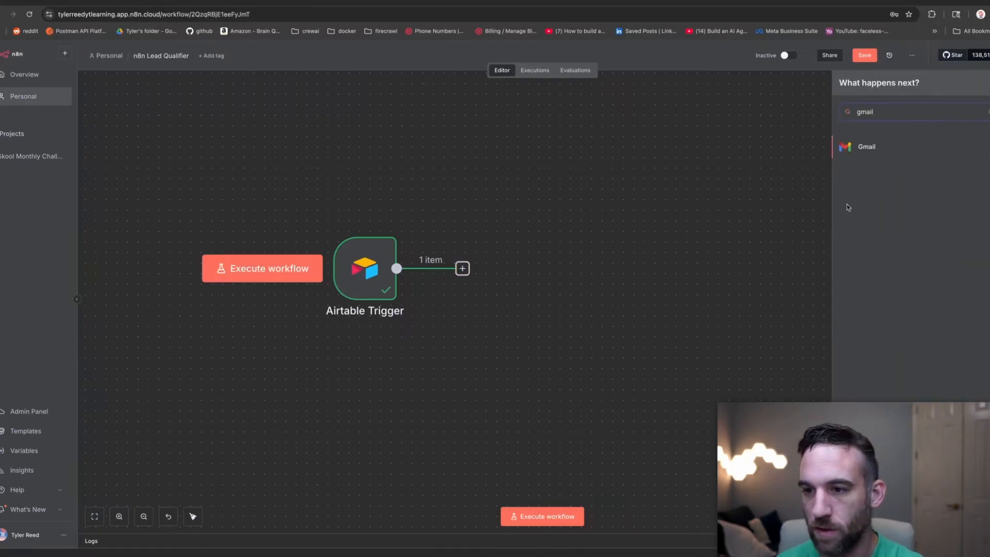
{"action": "left_click", "coordinate": [869, 149]}
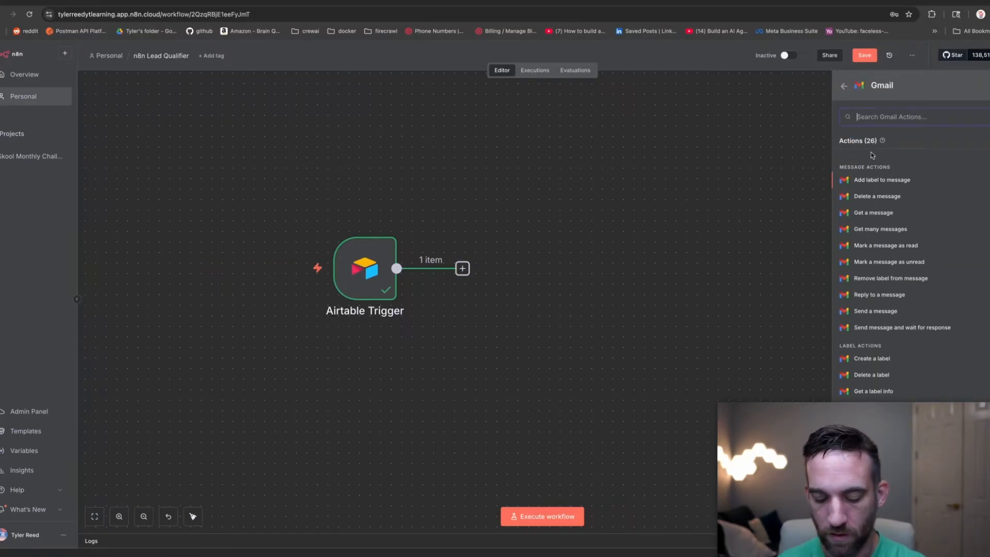
{"action": "type", "text": "send"}
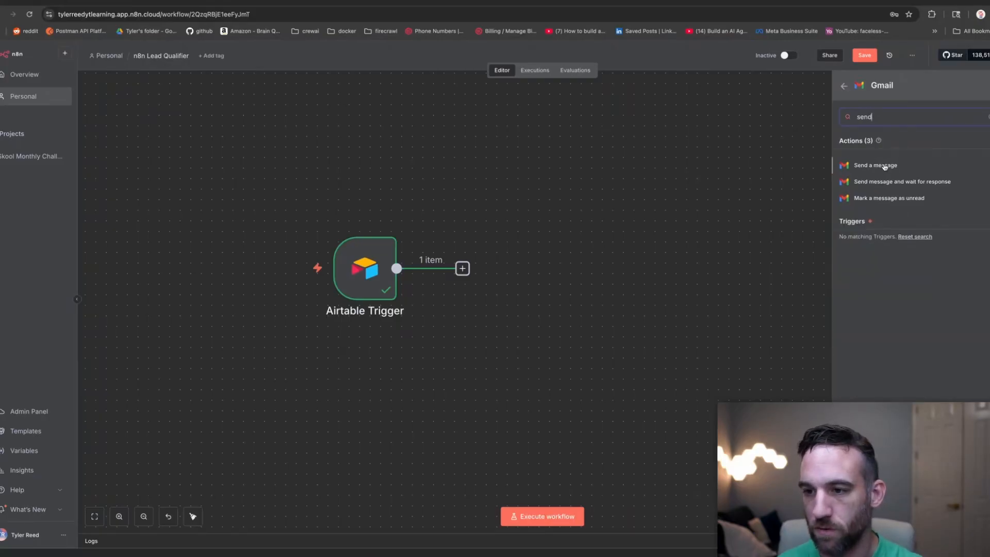
{"action": "left_click", "coordinate": [885, 166]}
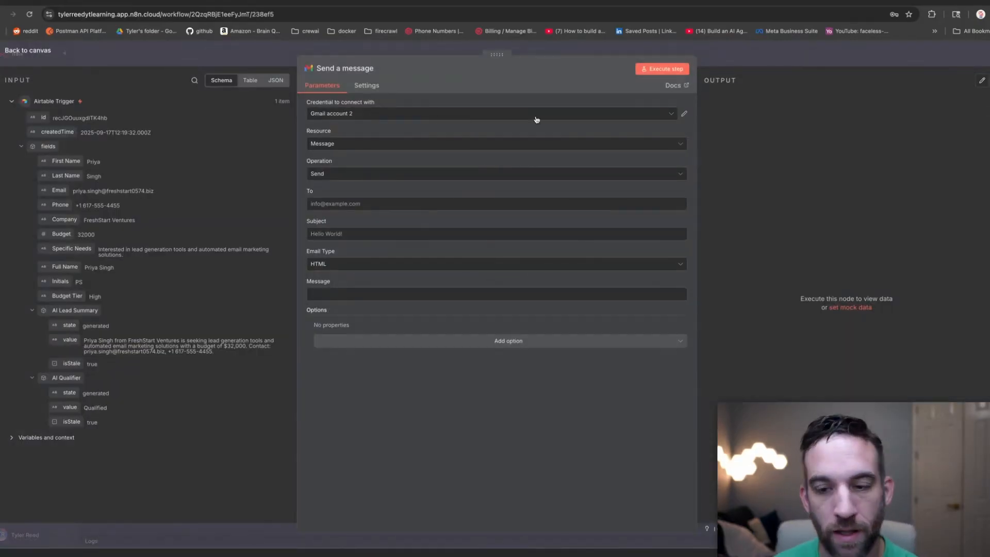
Close the unconnected Gmail account 3 credential setup without connecting it.
{"action": "left_click", "coordinate": [669, 113]}
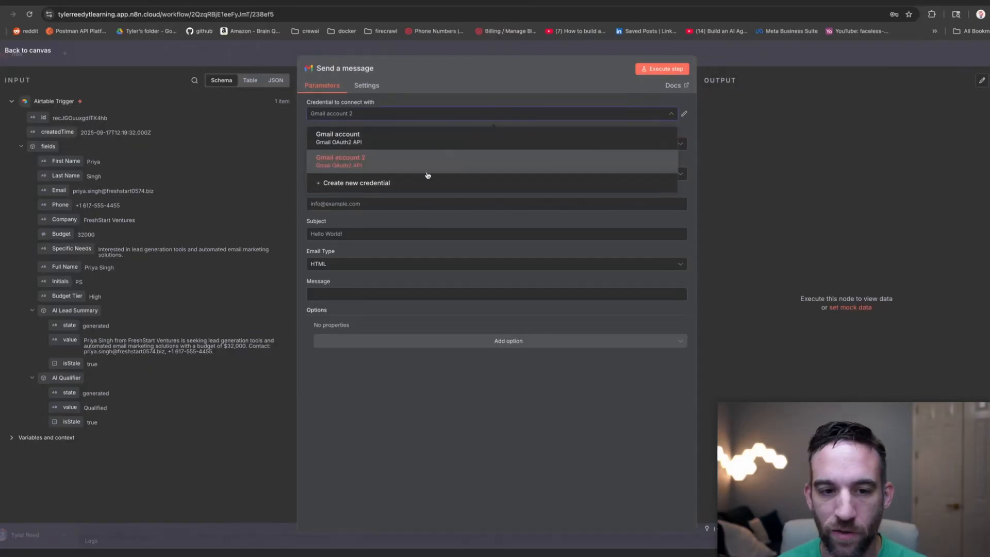
{"action": "left_click", "coordinate": [428, 183]}
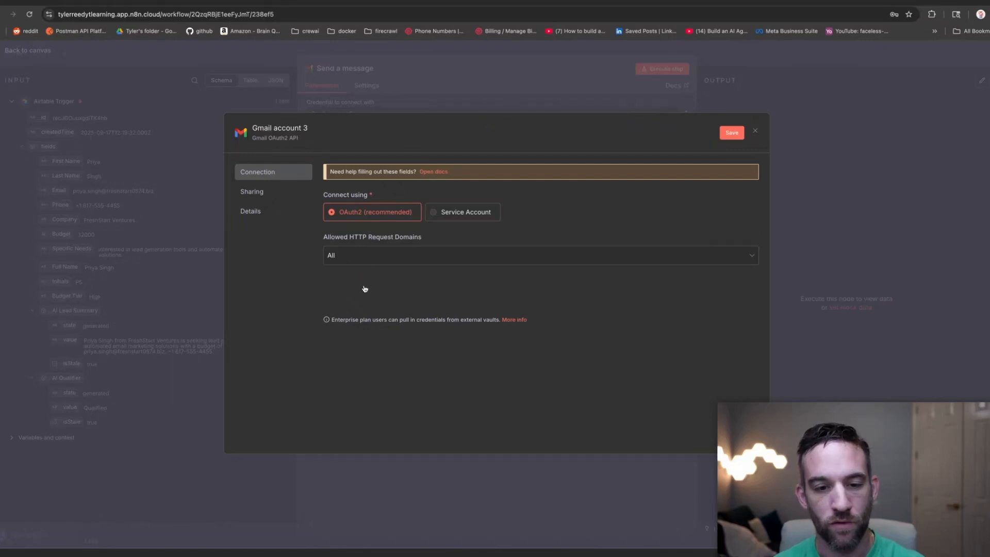
{"action": "left_click", "coordinate": [754, 132]}
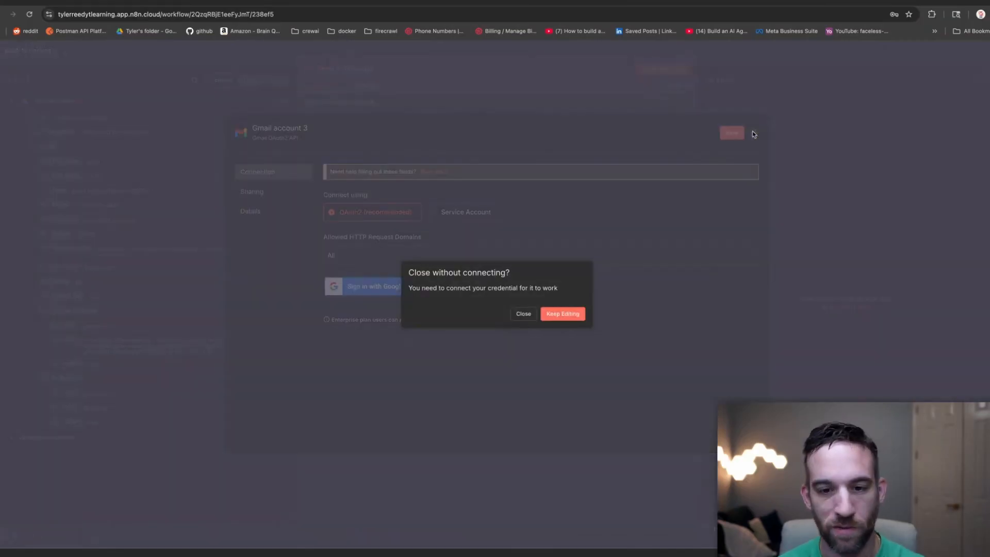
{"action": "left_click", "coordinate": [524, 312]}
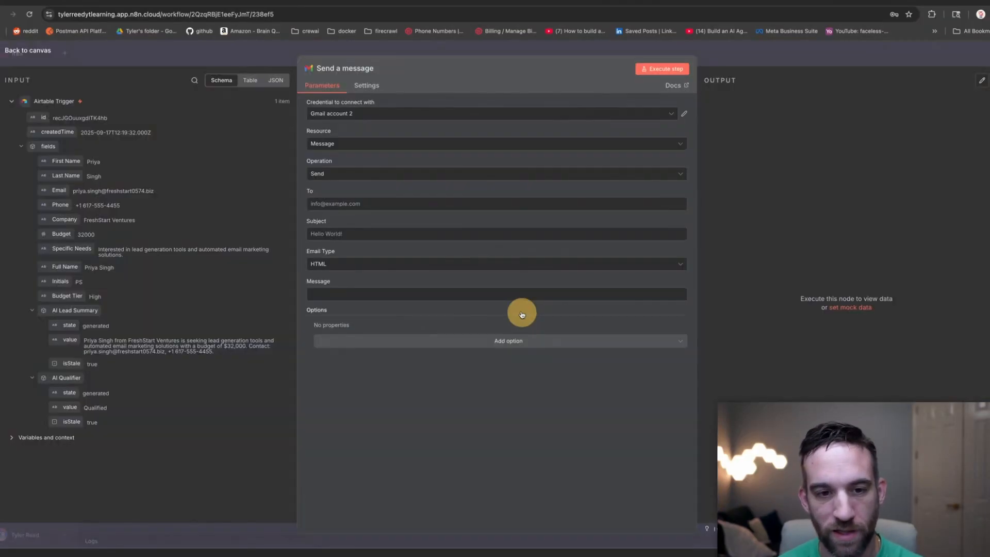
Set the Gmail To field to the expression {{ $json.fields.Email }} from the Airtable Trigger data.
{"action": "left_click", "coordinate": [389, 203]}
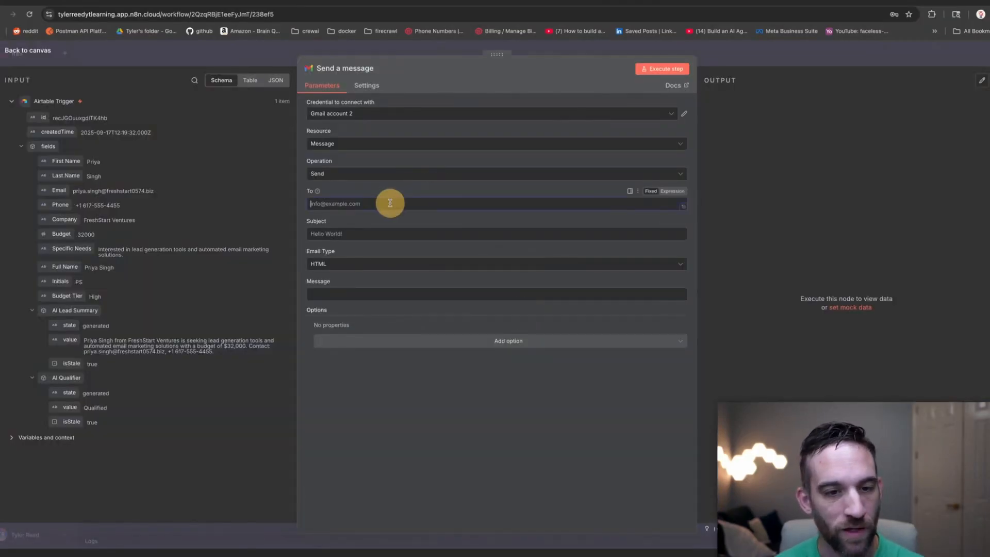
{"action": "left_click", "coordinate": [358, 288]}
{"action": "left_click", "coordinate": [361, 203]}
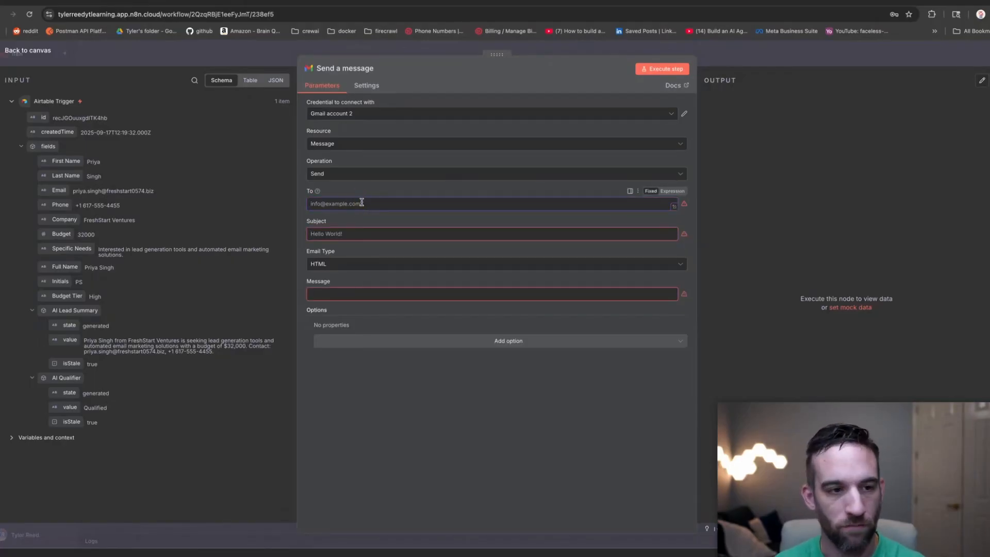
{"action": "type", "text": "="}
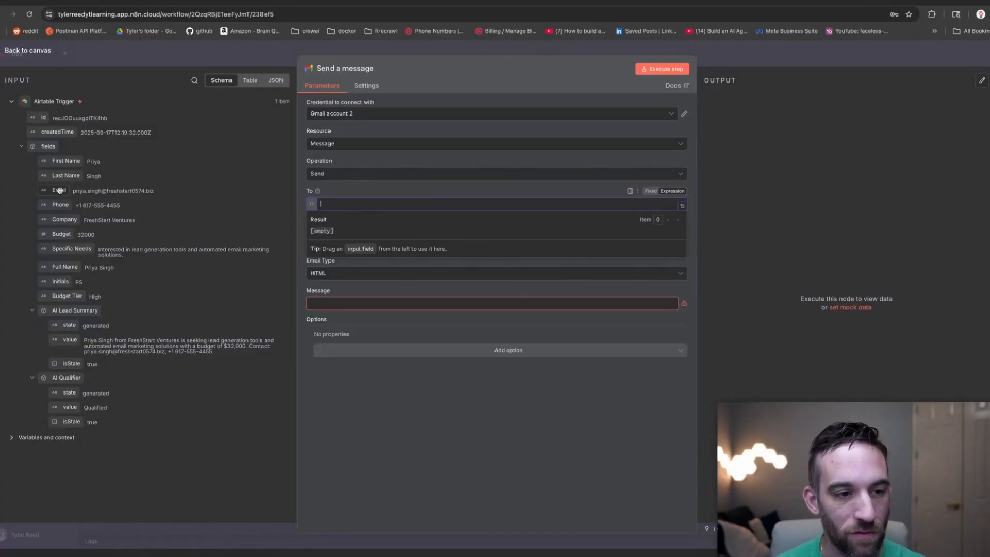
{"action": "left_click_drag", "start_coordinate": [59, 191], "coordinate": [351, 204]}
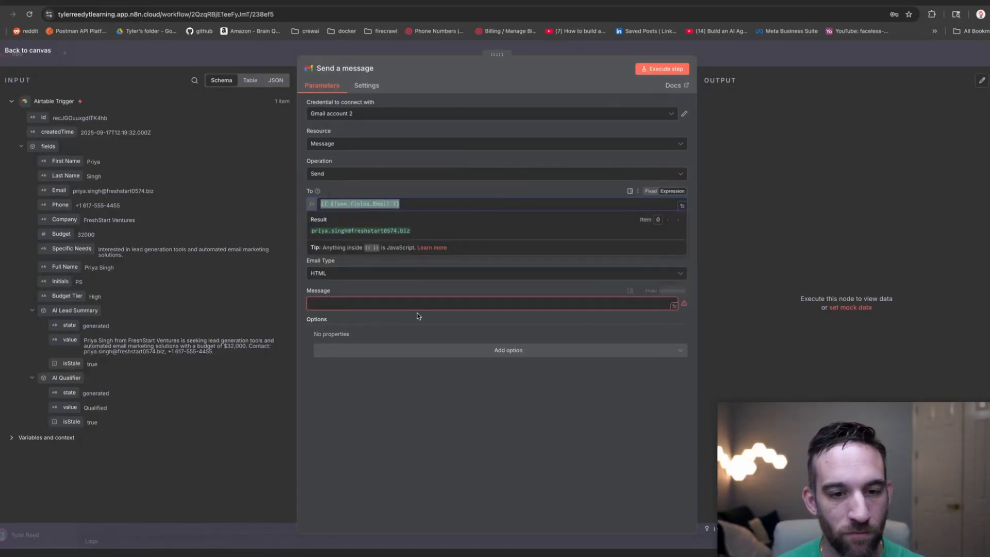
{"action": "left_click", "coordinate": [448, 384]}
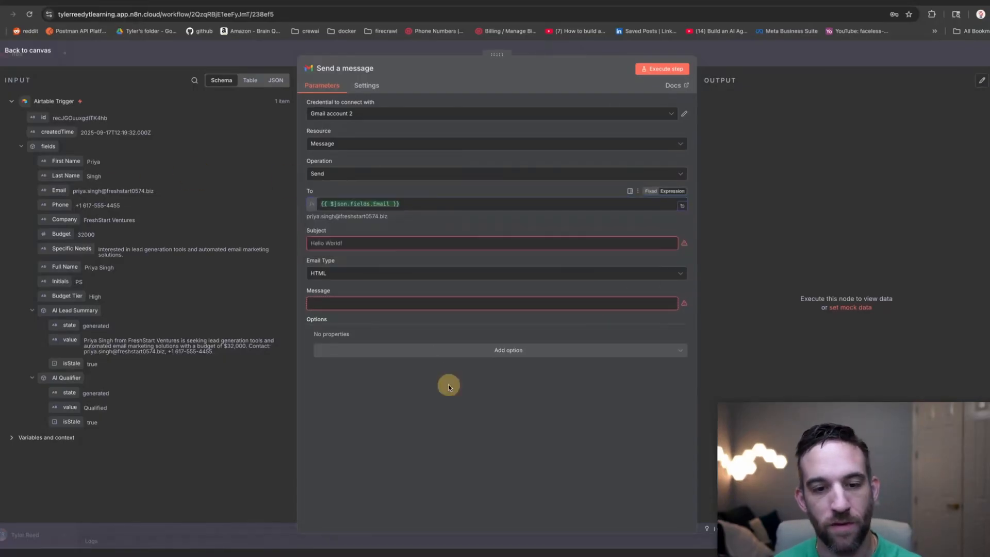
Make the Subject the expression 'Intro call for {{ Full Name }} from {{ Company }}' using the Airtable fields.
{"action": "left_click", "coordinate": [360, 244]}
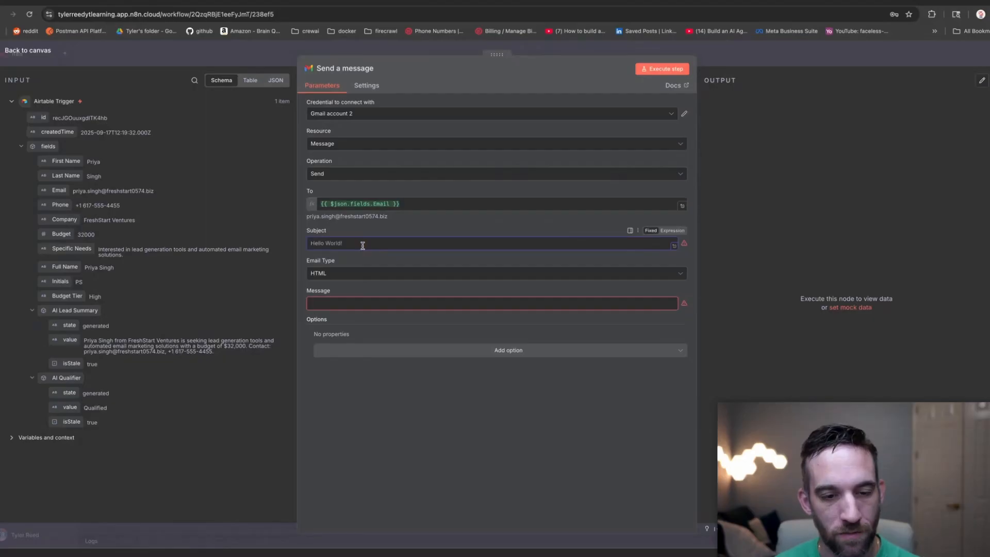
{"action": "type", "text": "Intr"}
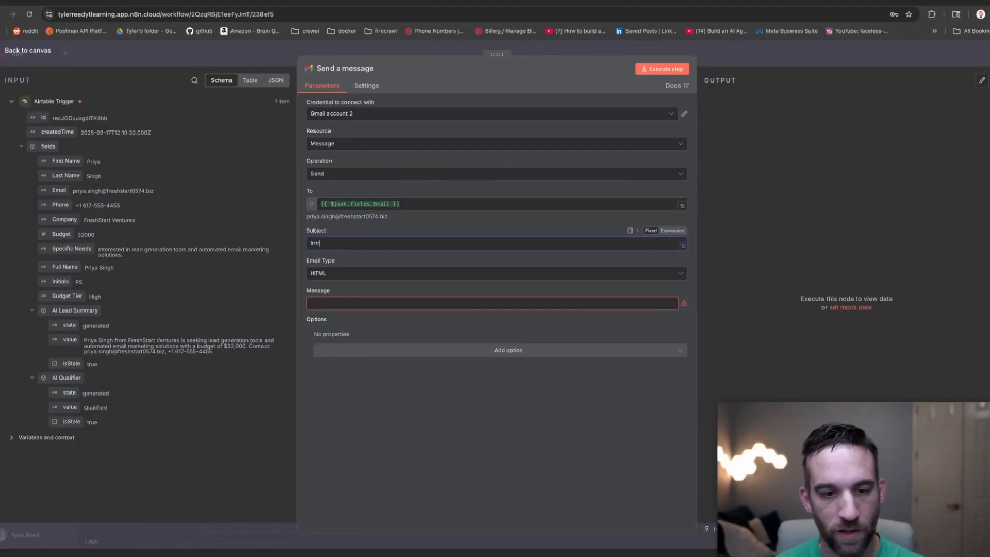
{"action": "type", "text": "o call"}
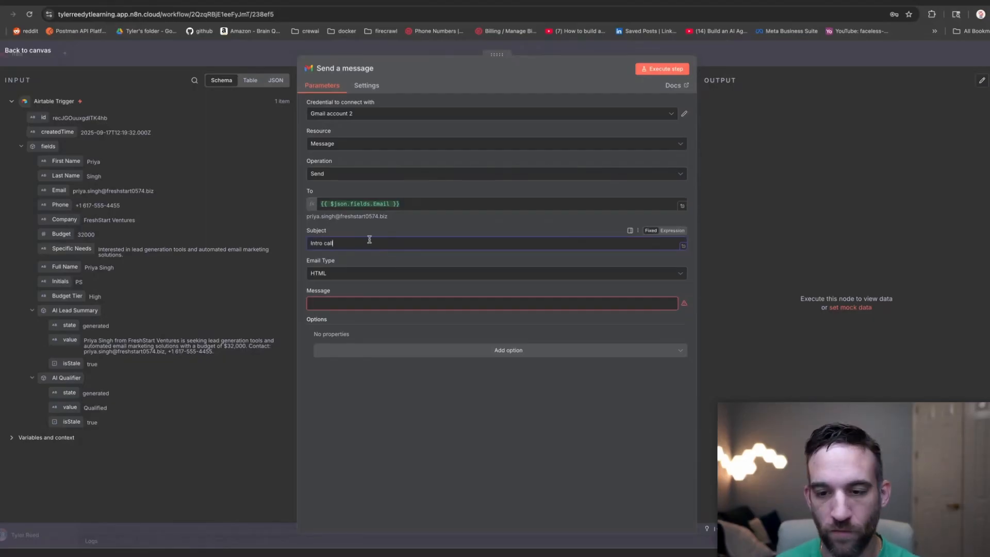
{"action": "left_click", "coordinate": [679, 232]}
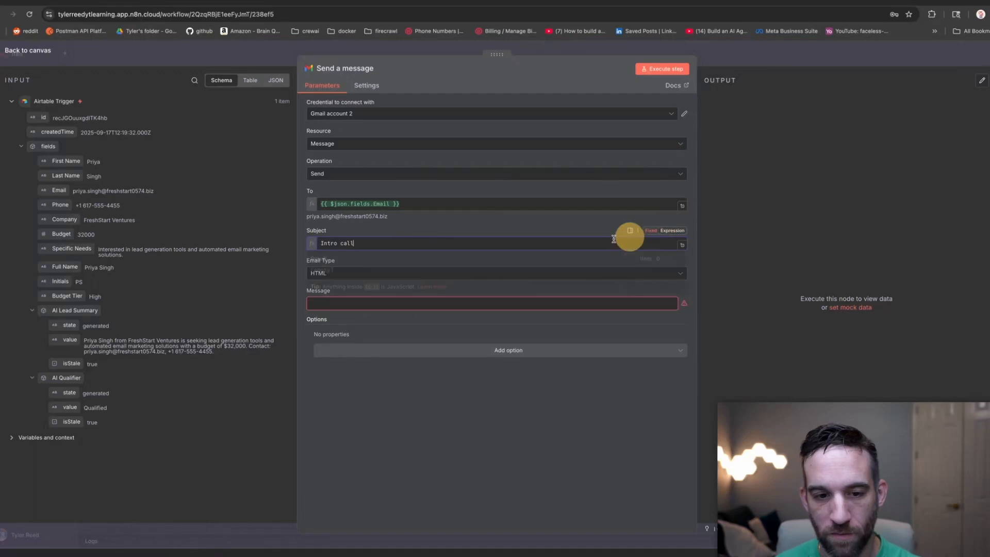
{"action": "left_click", "coordinate": [440, 248]}
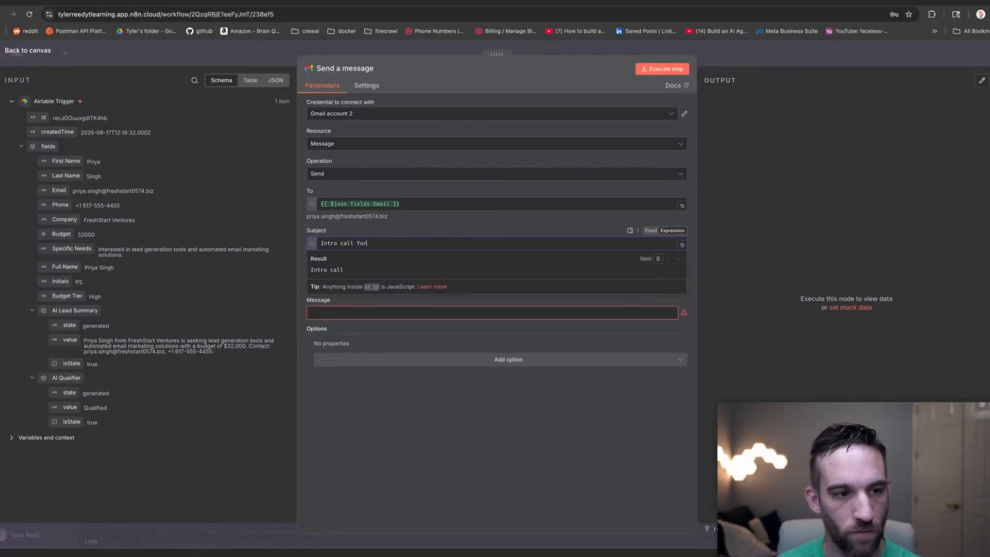
{"action": "type", "text": "for"}
{"action": "left_click_drag", "start_coordinate": [65, 267], "coordinate": [395, 244]}
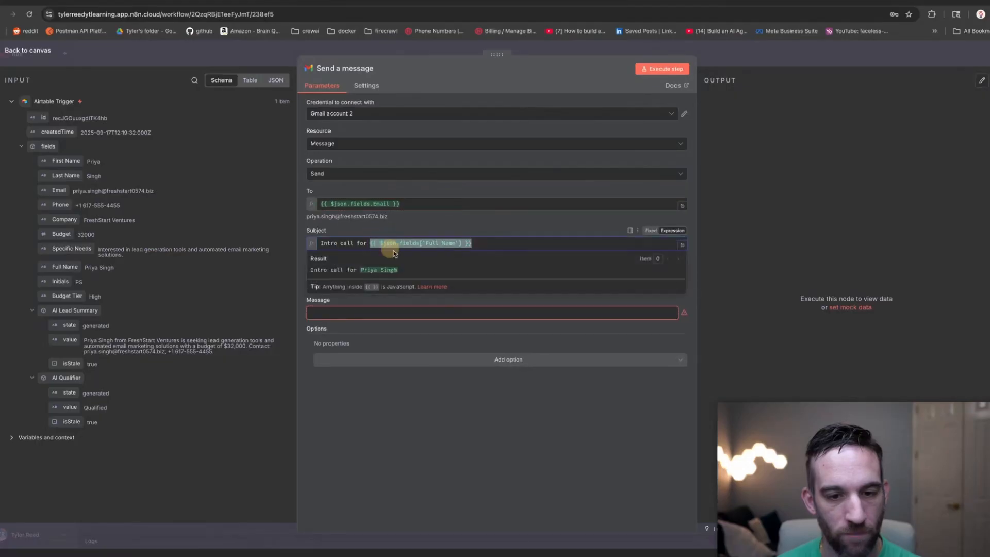
{"action": "left_click", "coordinate": [436, 243]}
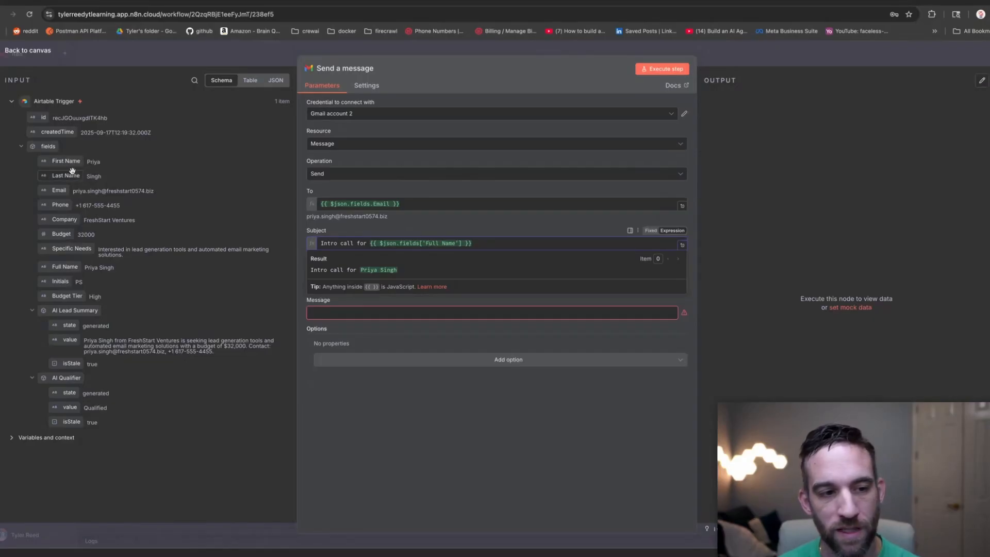
{"action": "left_click", "coordinate": [491, 245]}
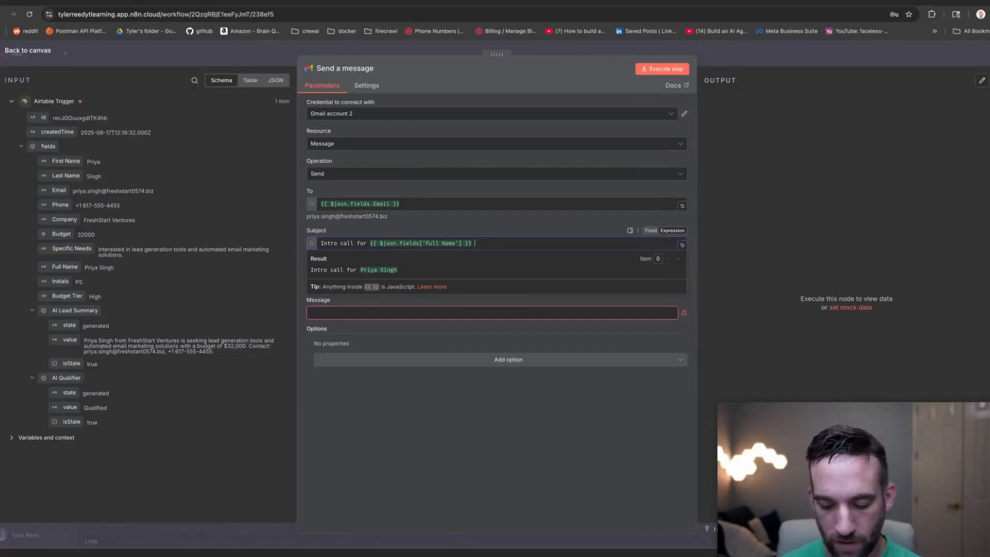
{"action": "type", "text": "from"}
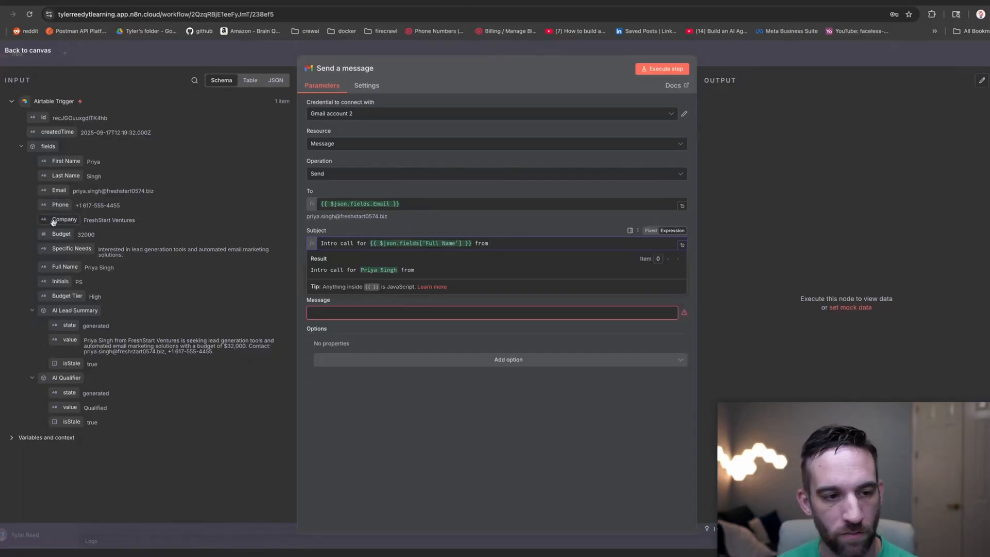
{"action": "left_click_drag", "start_coordinate": [54, 222], "coordinate": [510, 245]}
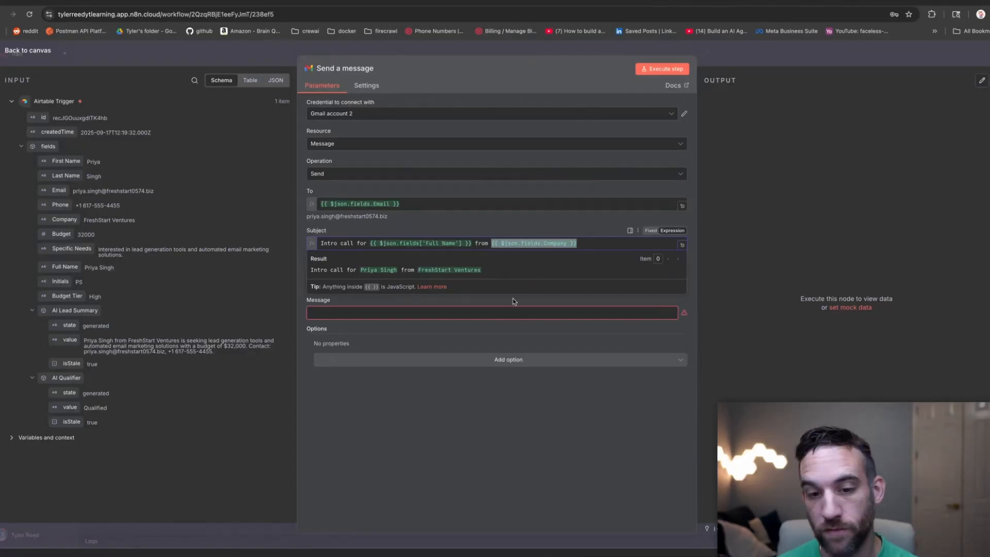
{"action": "left_click", "coordinate": [561, 381]}
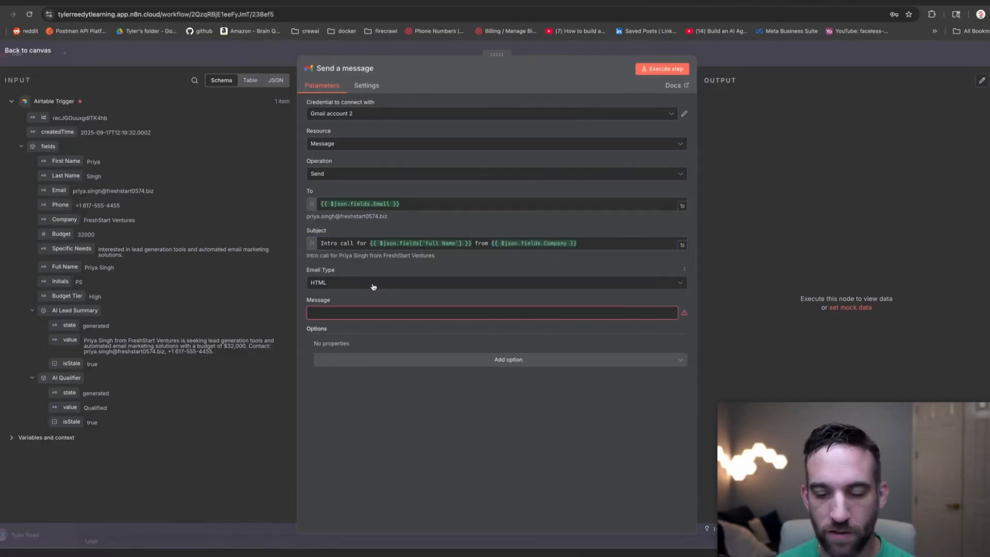
{"action": "left_click", "coordinate": [378, 309]}
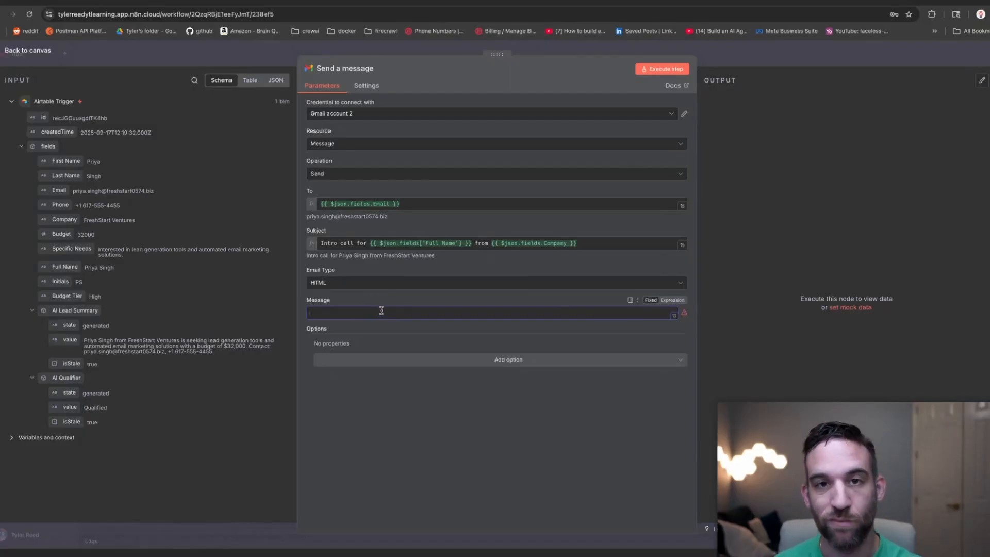
Paste a templated message body that greets the lead's First Name, cites their Company, and asks them to book a time.
{"action": "type", "text": "Hi {{ $json.fields['First Name'] }}, thanks for reaching out about {{ $json.fields.Company }}. We'd love to discuss your goals. Please book a time here:"}
{"action": "left_click", "coordinate": [381, 311]}
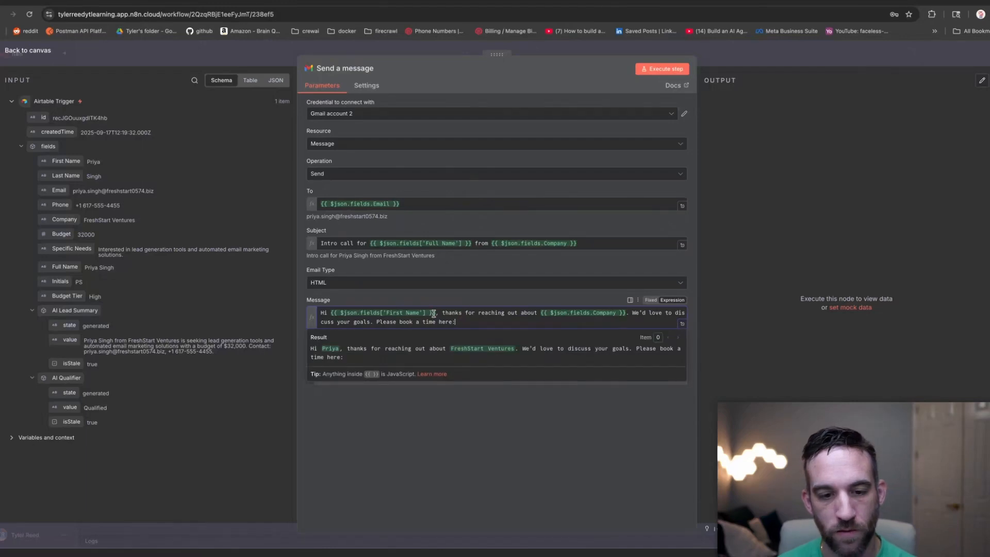
{"action": "left_click", "coordinate": [439, 312]}
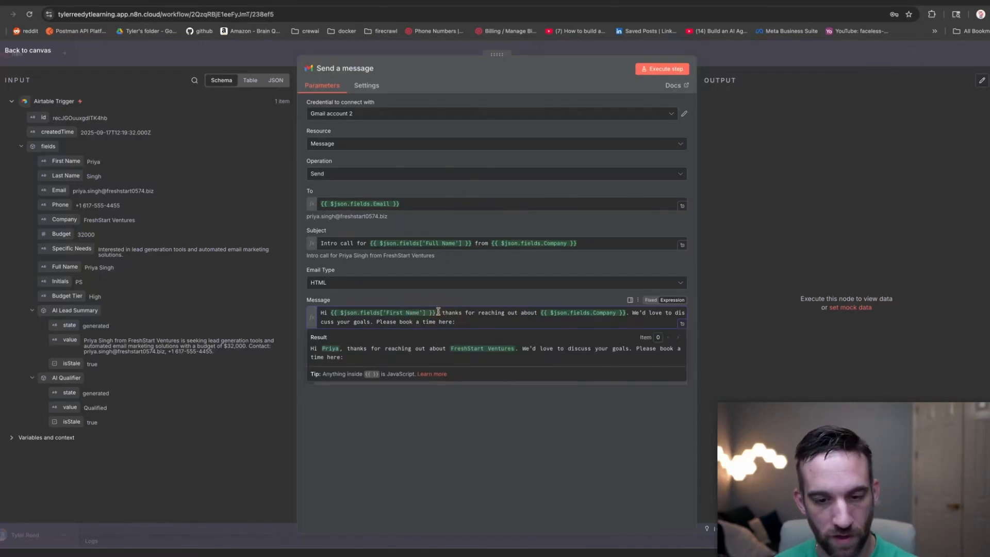
{"action": "left_click", "coordinate": [575, 313]}
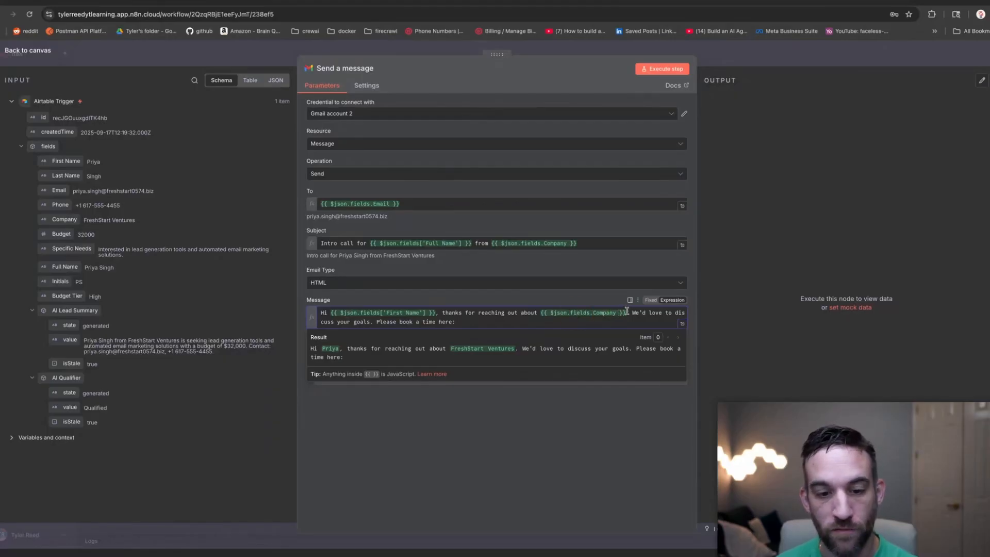
{"action": "left_click", "coordinate": [473, 323]}
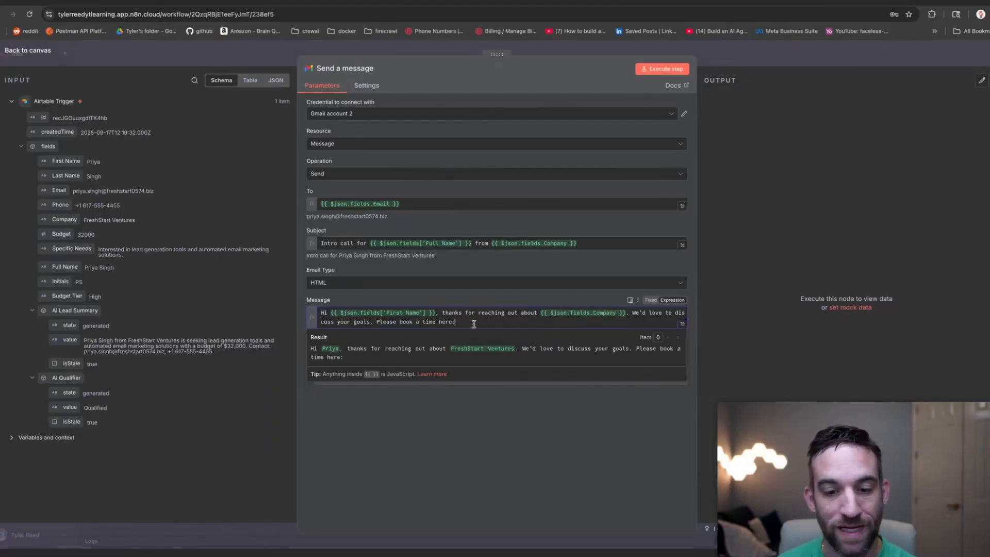
{"action": "left_click", "coordinate": [462, 322]}
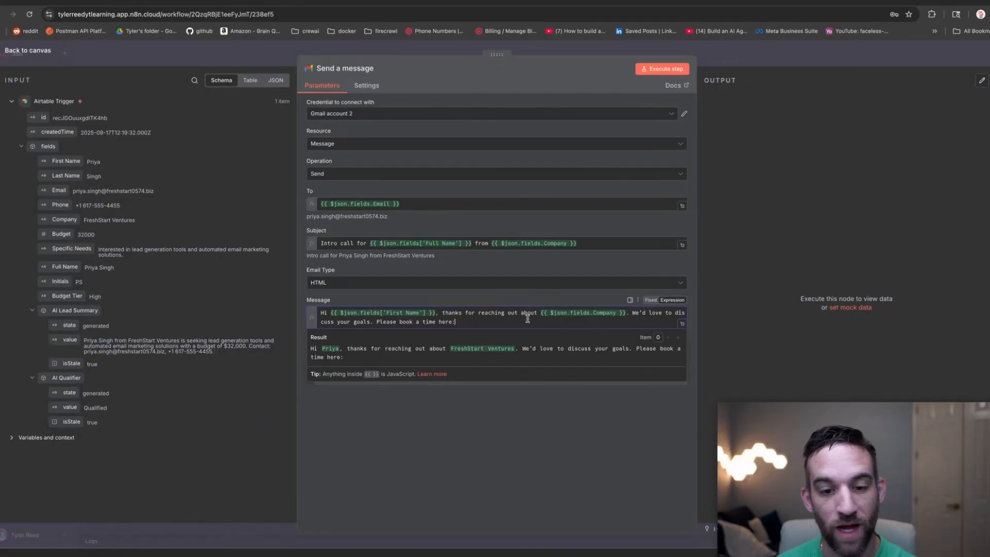
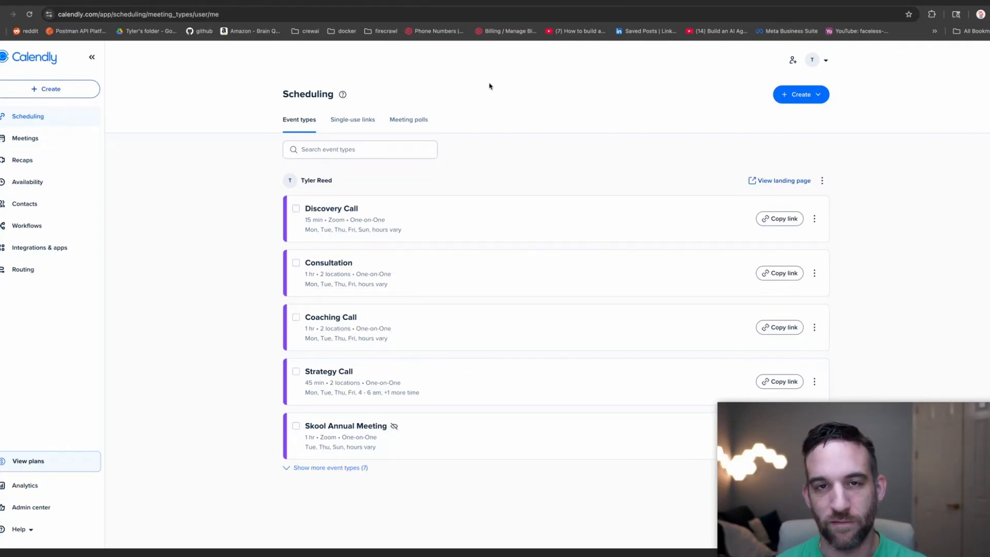
Create a new one-on-one Calendly event type named Follow Up lasting 15 min.
{"action": "left_click", "coordinate": [817, 96]}
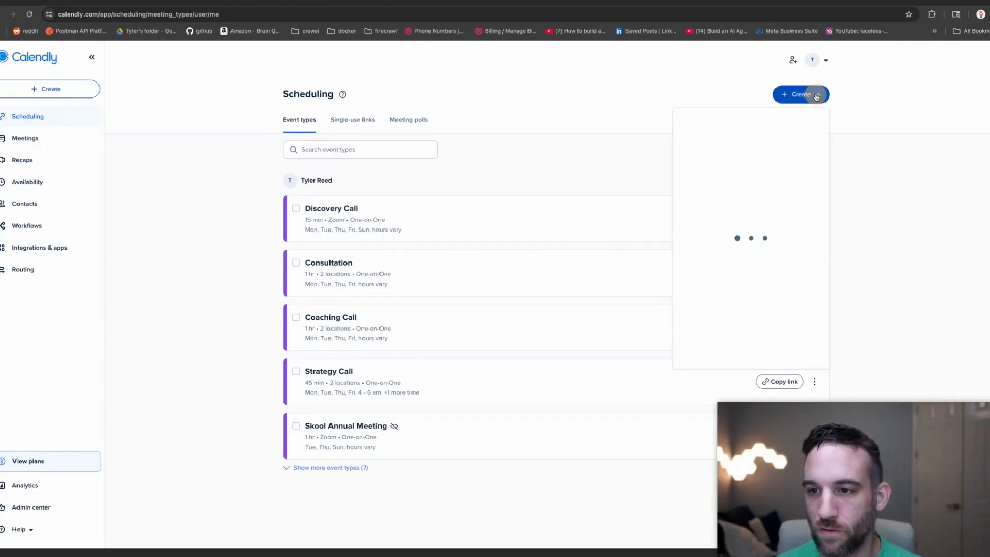
{"action": "left_click", "coordinate": [710, 82]}
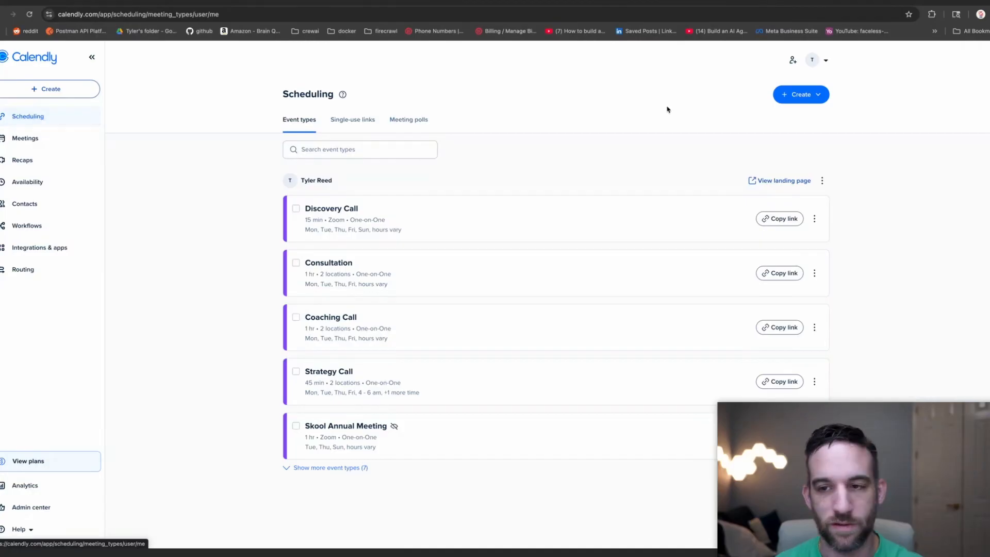
{"action": "left_click", "coordinate": [811, 96]}
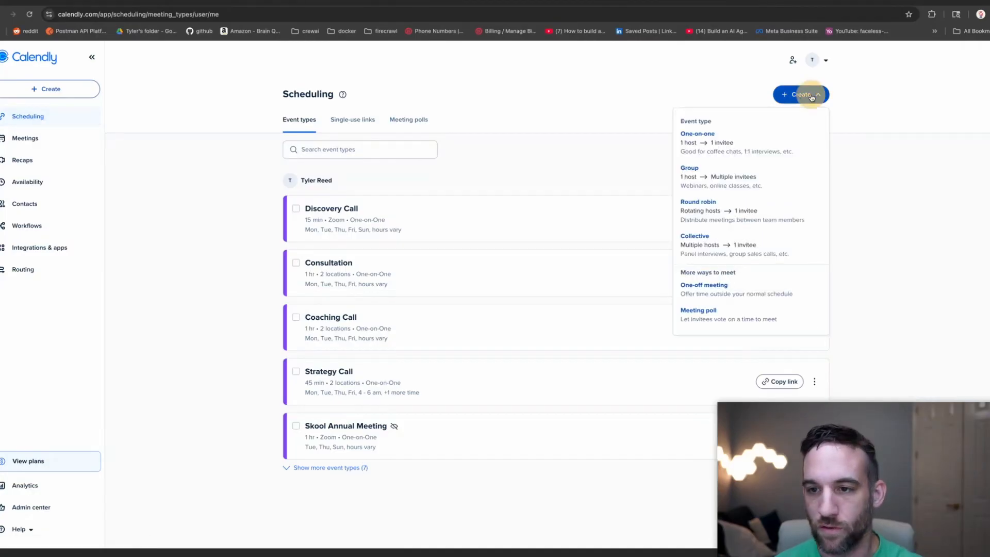
{"action": "left_click", "coordinate": [757, 146]}
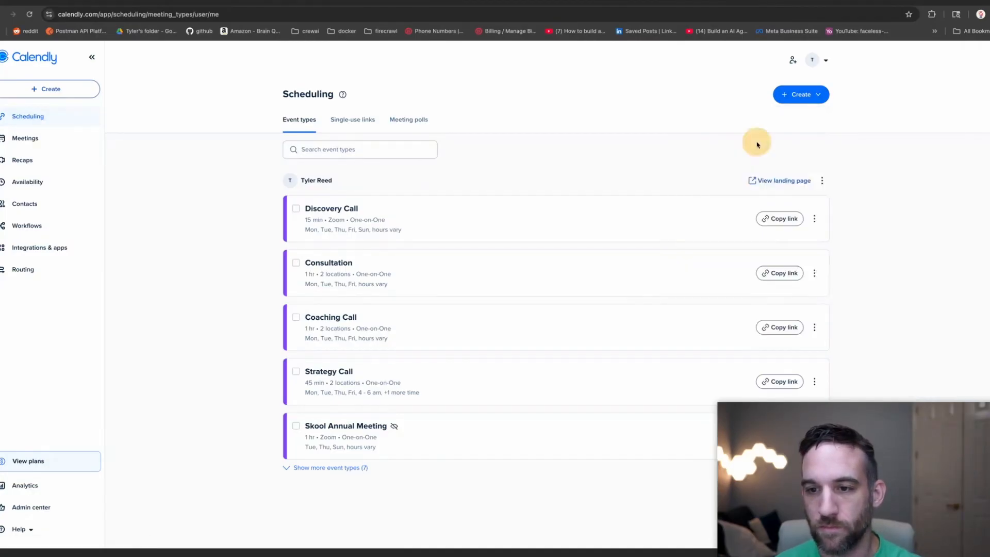
{"action": "type", "text": "Follow Up"}
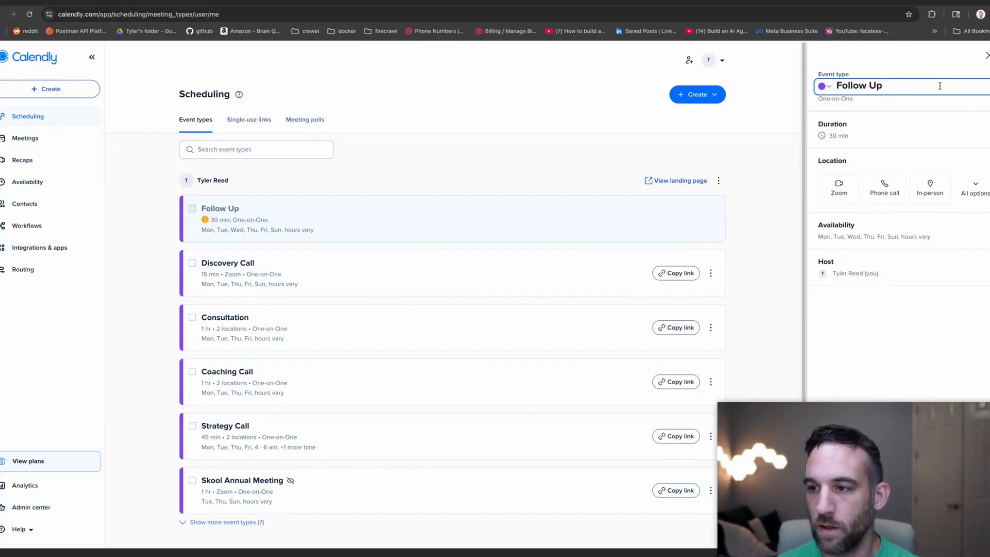
{"action": "left_click", "coordinate": [856, 132]}
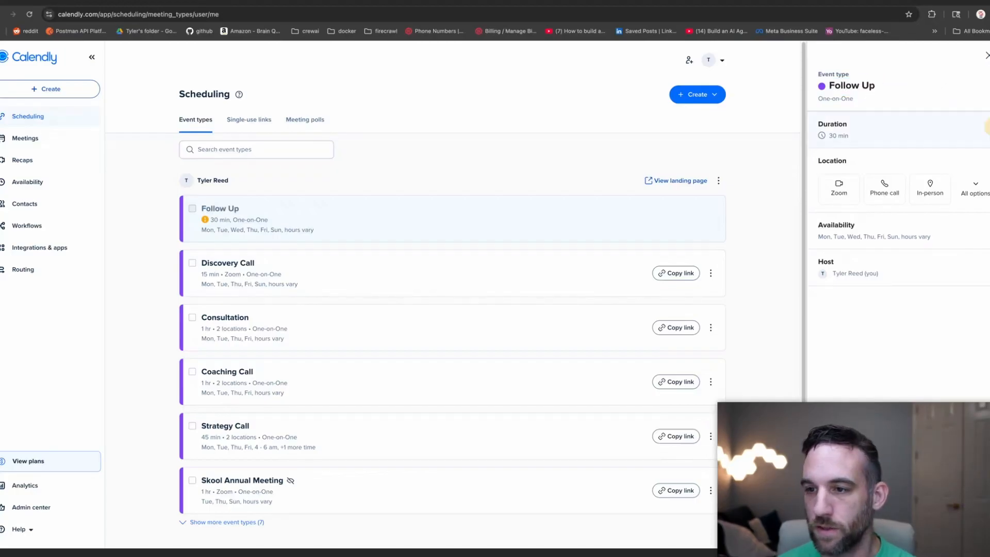
{"action": "left_click", "coordinate": [885, 150]}
{"action": "left_click", "coordinate": [851, 167]}
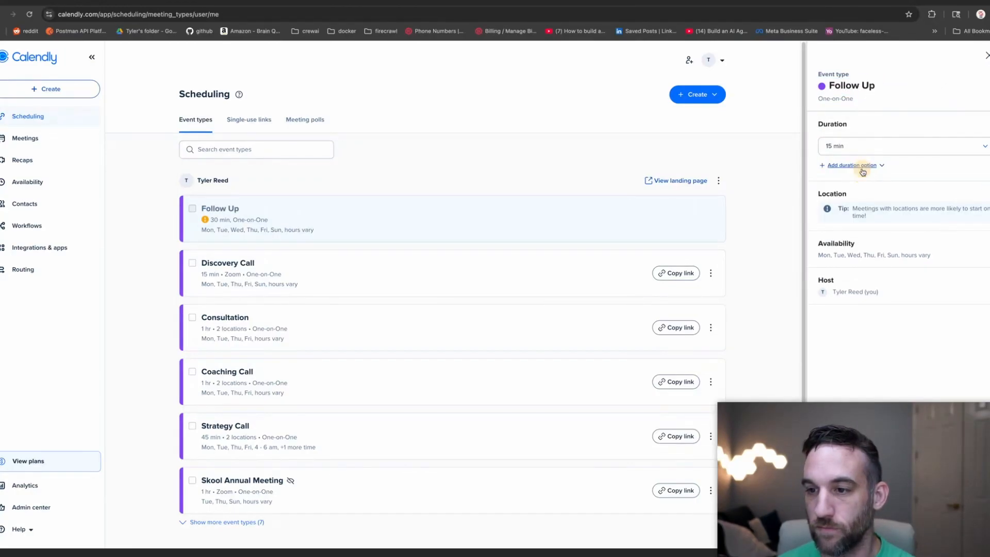
Review the Availability and Host settings, then save the Follow Up event type.
{"action": "left_click", "coordinate": [901, 251]}
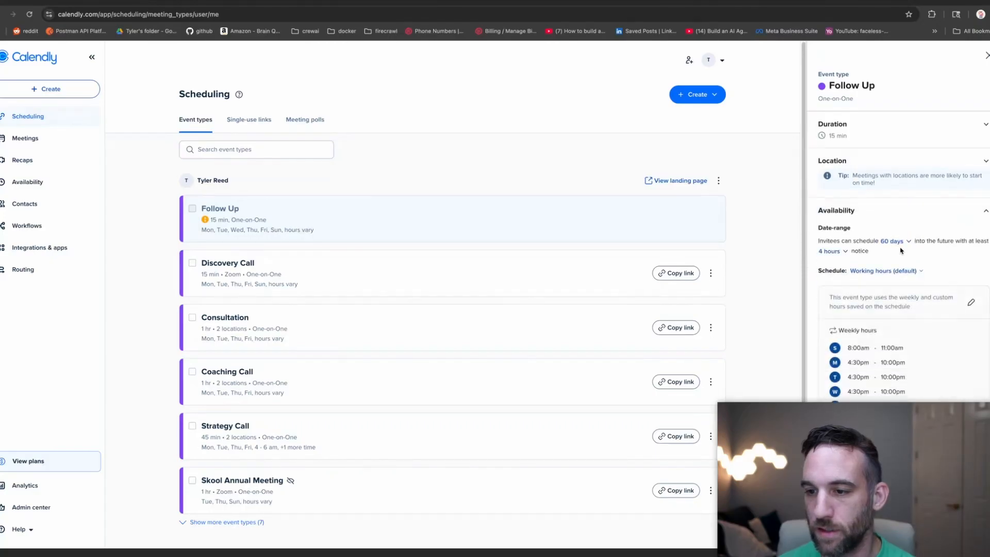
{"action": "scroll", "coordinate": [860, 351], "scroll_direction": "down", "scroll_amount": 1}
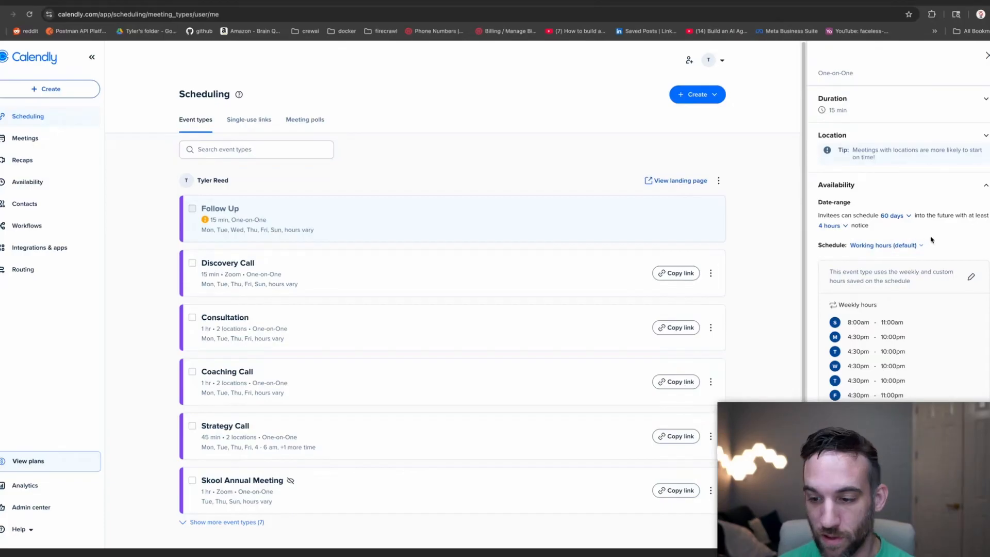
{"action": "left_click", "coordinate": [898, 487]}
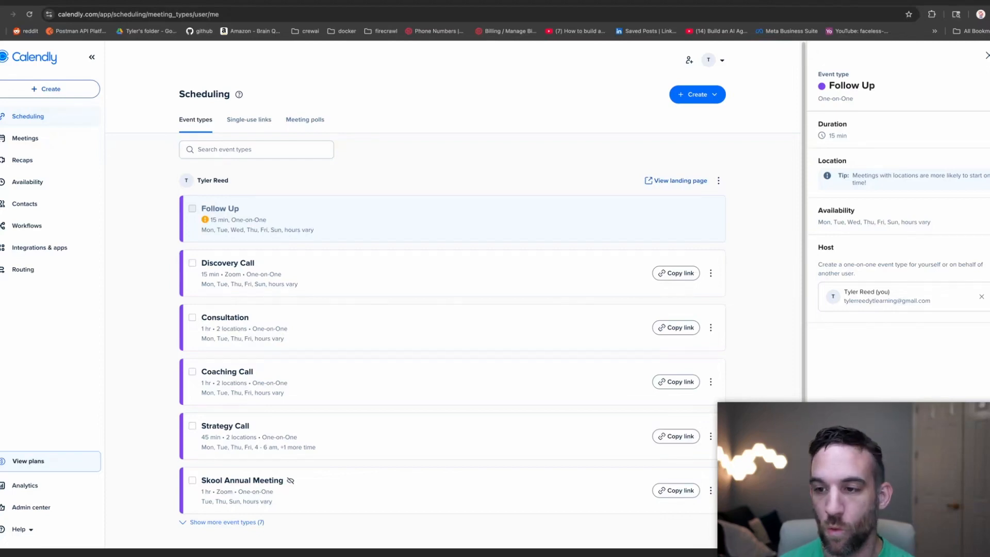
{"action": "left_click", "coordinate": [971, 531]}
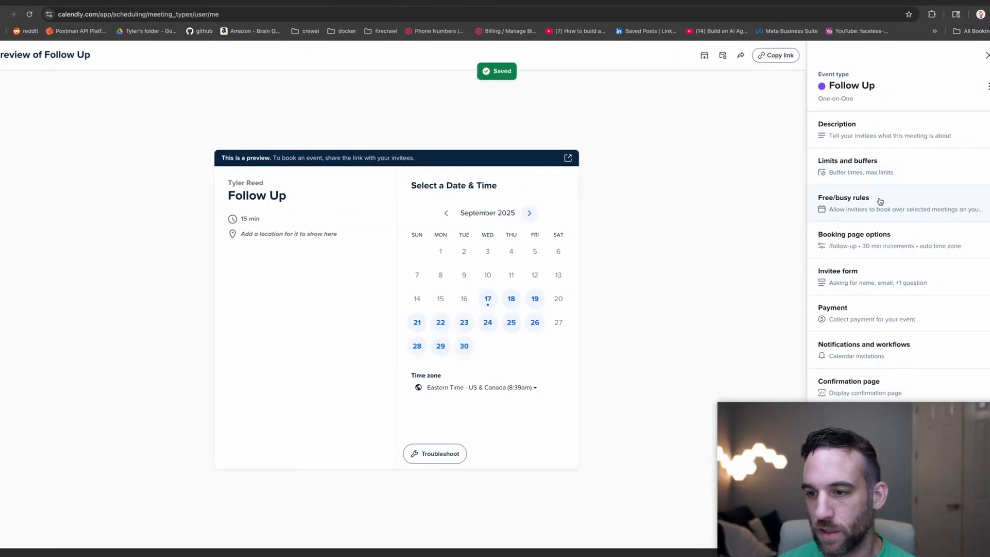
Confirm the follow-up booking slug, then copy the Follow Up link and return to n8n.
{"action": "left_click", "coordinate": [875, 237]}
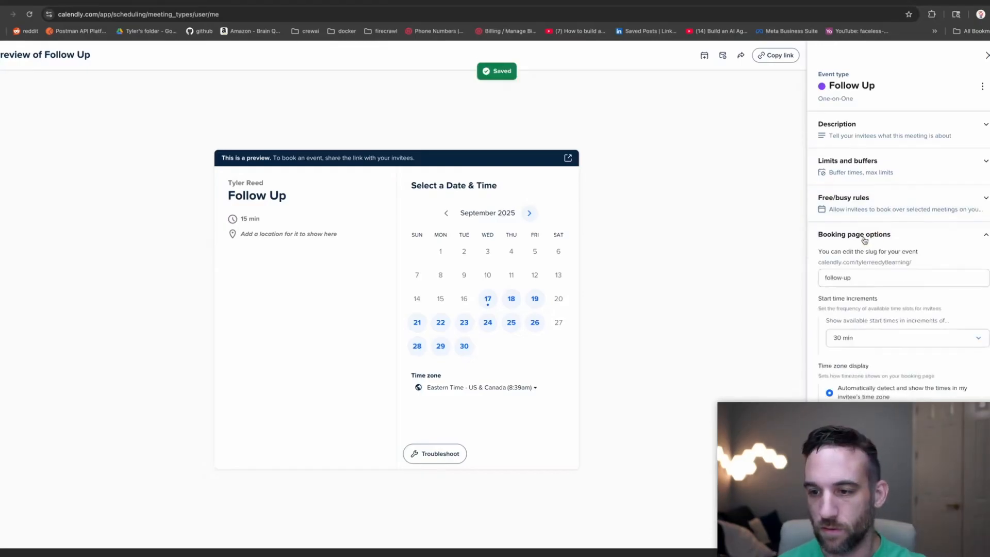
{"action": "left_click_drag", "start_coordinate": [823, 278], "coordinate": [856, 280]}
{"action": "left_click", "coordinate": [856, 280]}
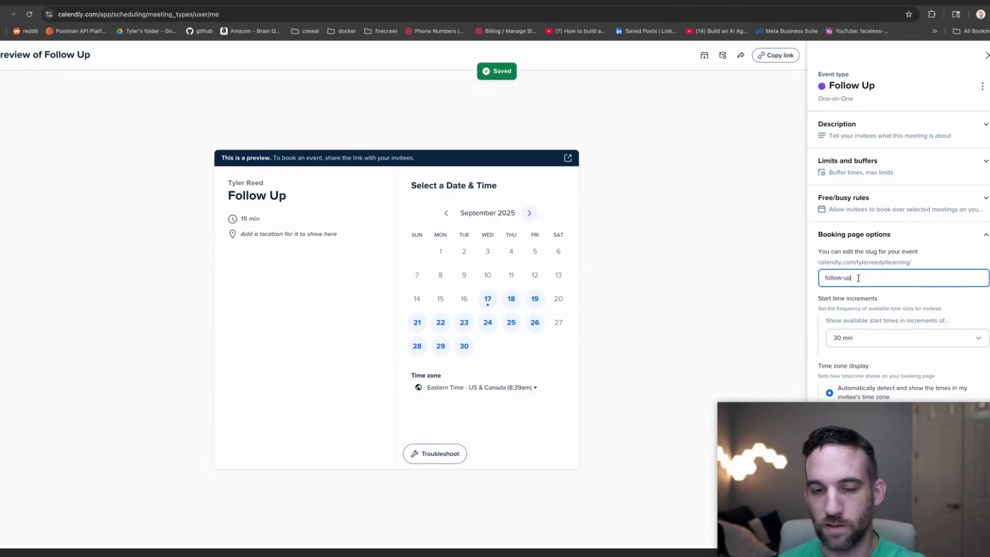
{"action": "left_click", "coordinate": [979, 240]}
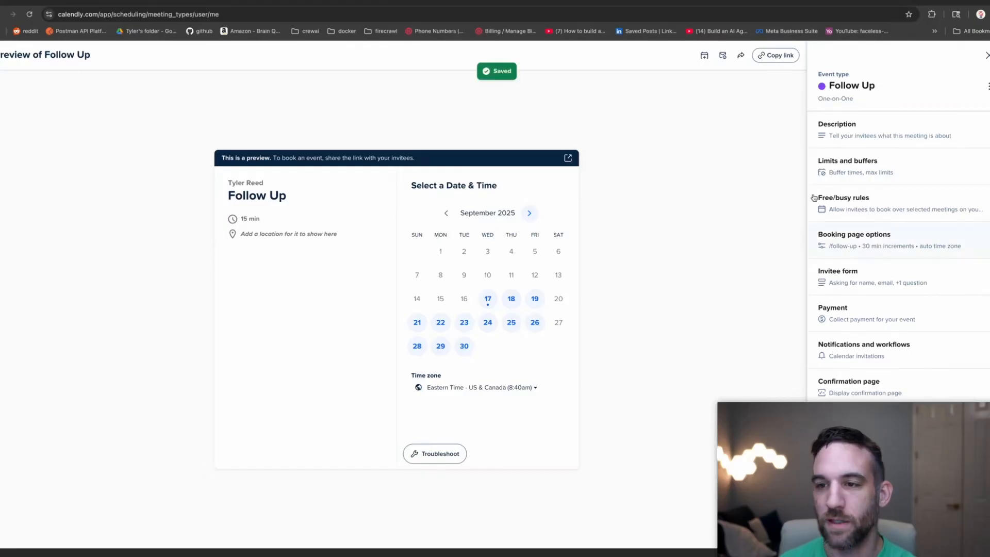
{"action": "left_click", "coordinate": [767, 56]}
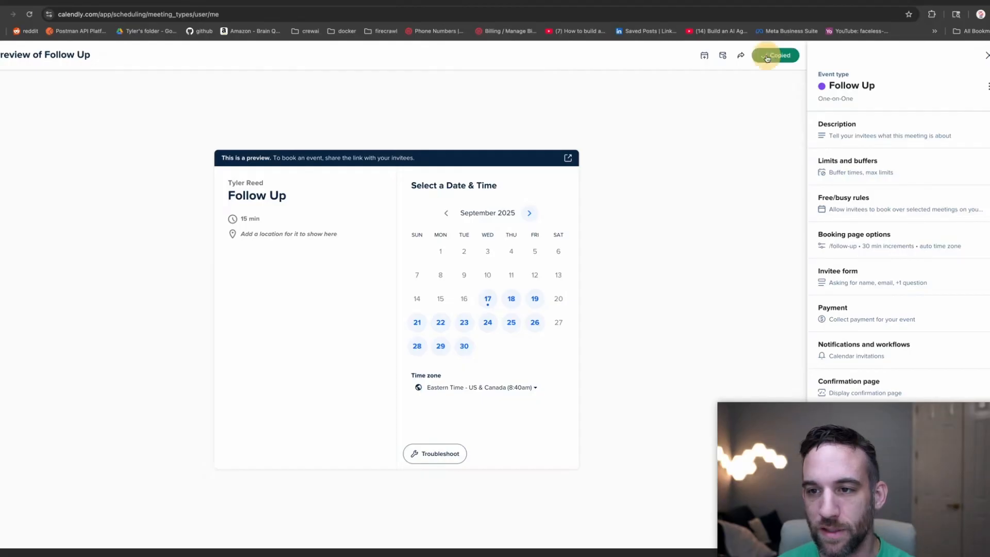
{"action": "left_click", "coordinate": [168, 3]}
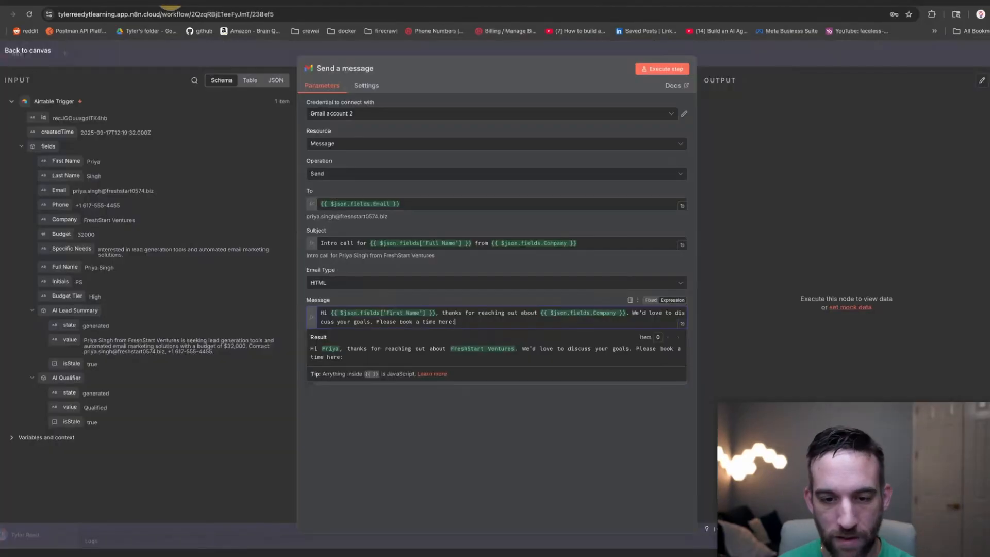
Paste the Calendly Follow Up link after 'Please book a time here:' in the message.
{"action": "left_click", "coordinate": [394, 358]}
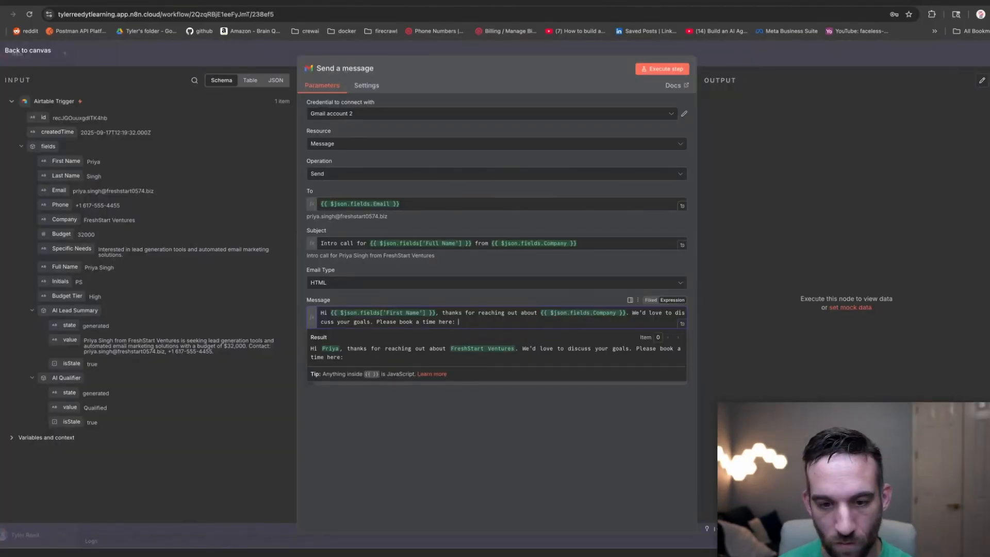
{"action": "key", "text": "super+v"}
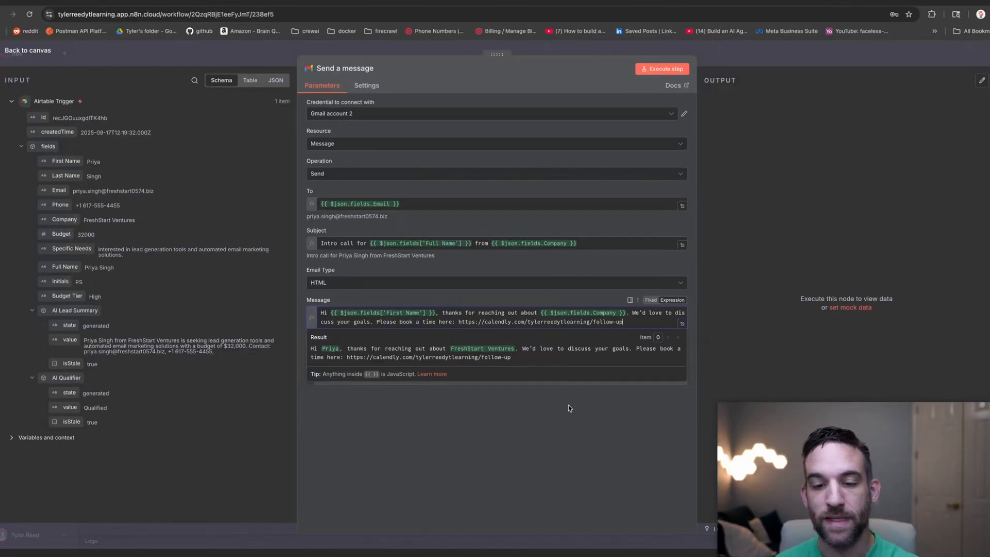
{"action": "left_click", "coordinate": [568, 404]}
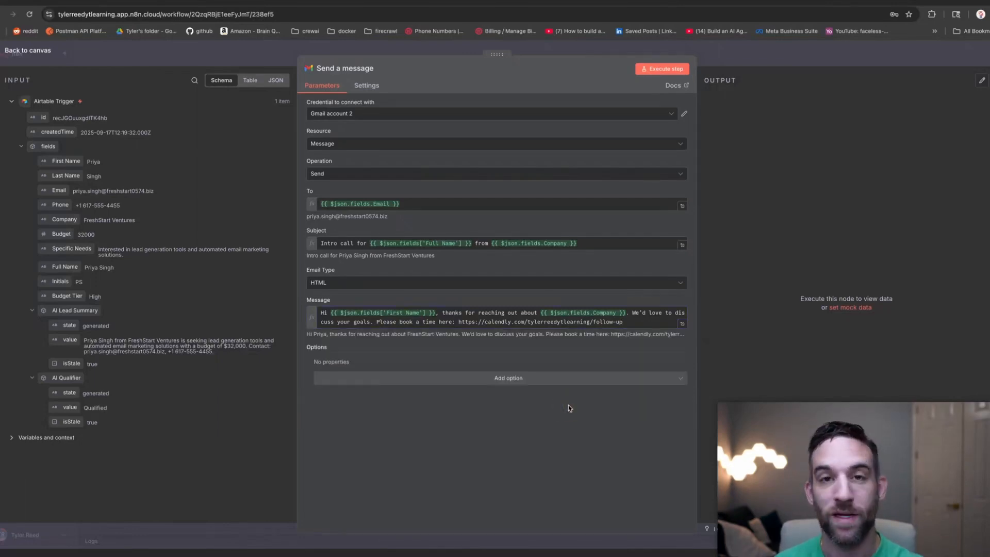
Replace the To expression with your own test email address and execute the Gmail step.
{"action": "left_click", "coordinate": [386, 204]}
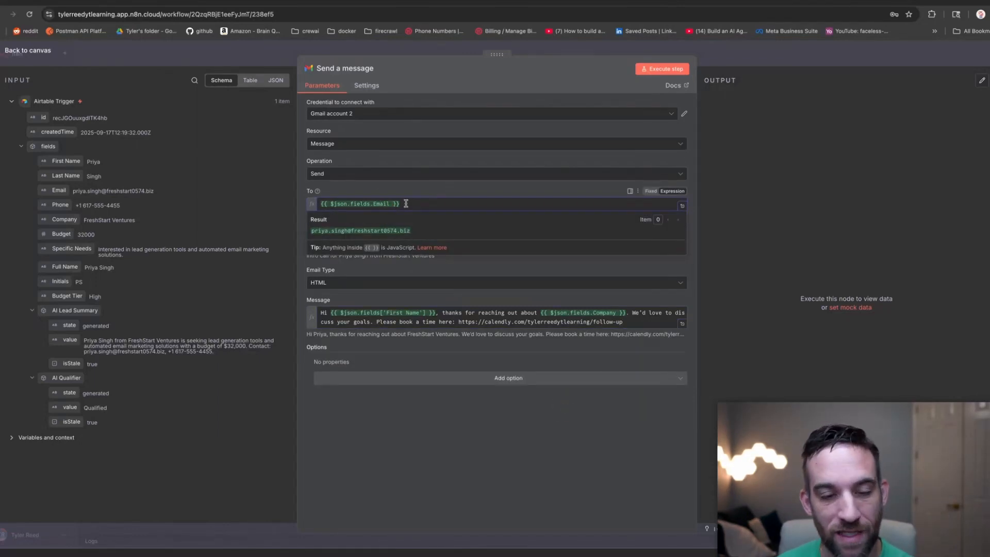
{"action": "left_click_drag", "start_coordinate": [407, 204], "coordinate": [314, 204]}
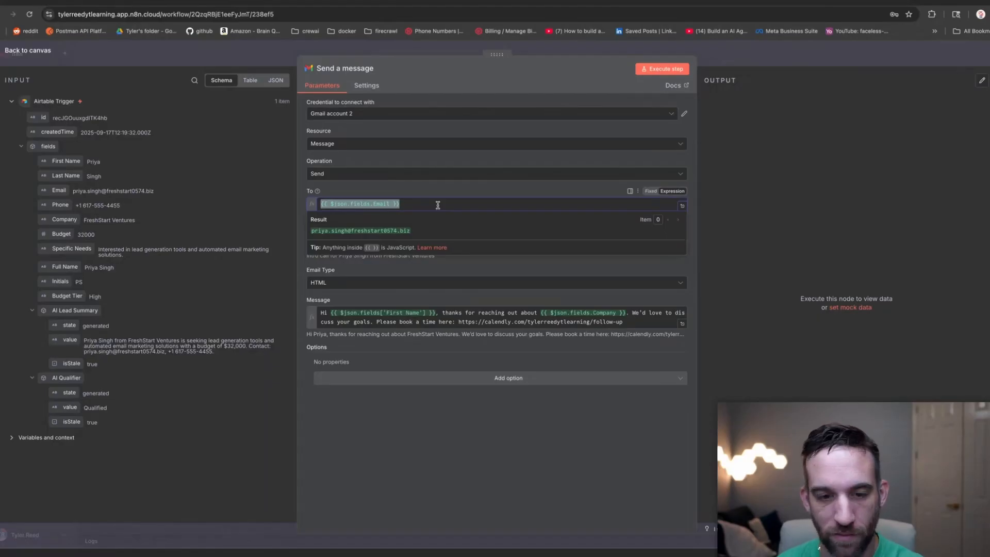
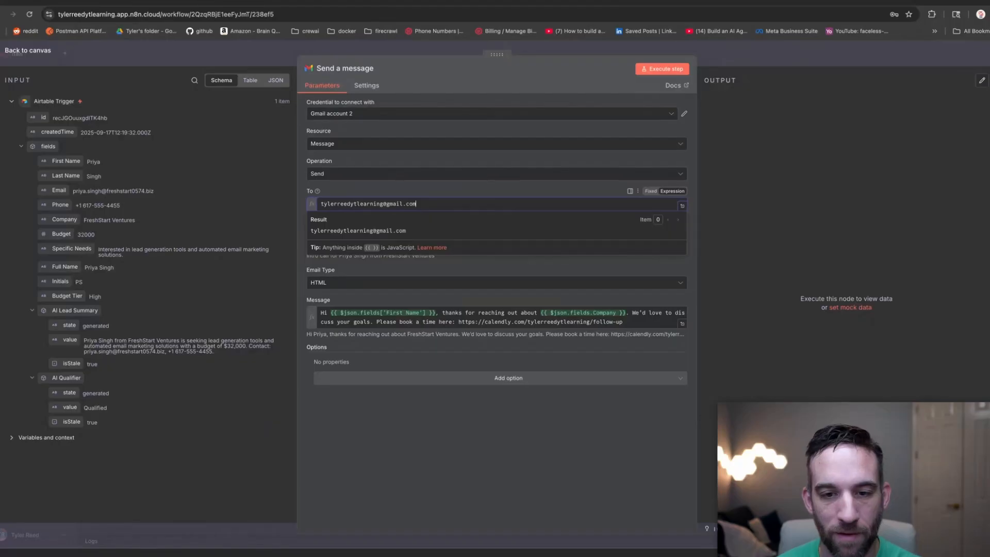
{"action": "left_click", "coordinate": [665, 73]}
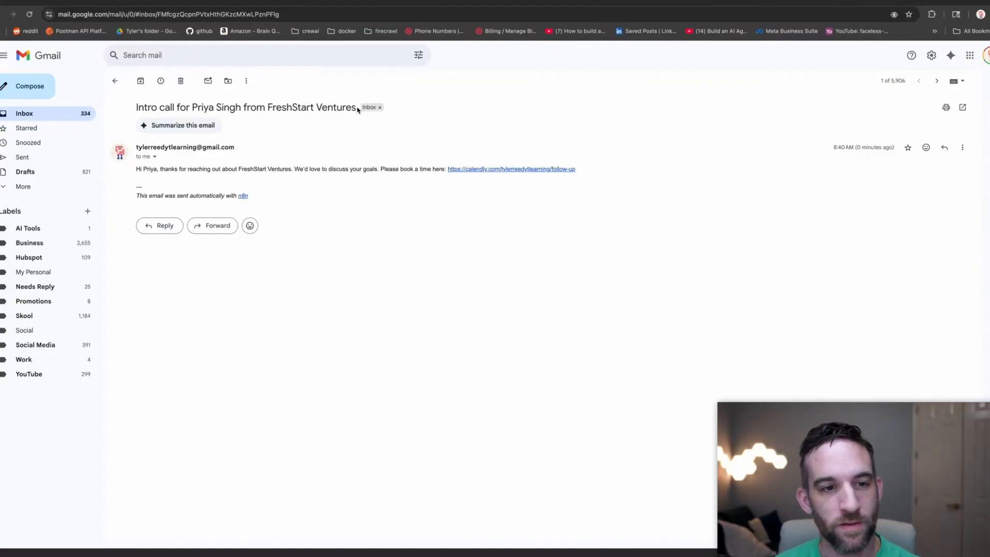
In the received 'Intro call' email, follow the Calendly Follow Up booking link.
{"action": "left_click_drag", "start_coordinate": [357, 109], "coordinate": [137, 104]}
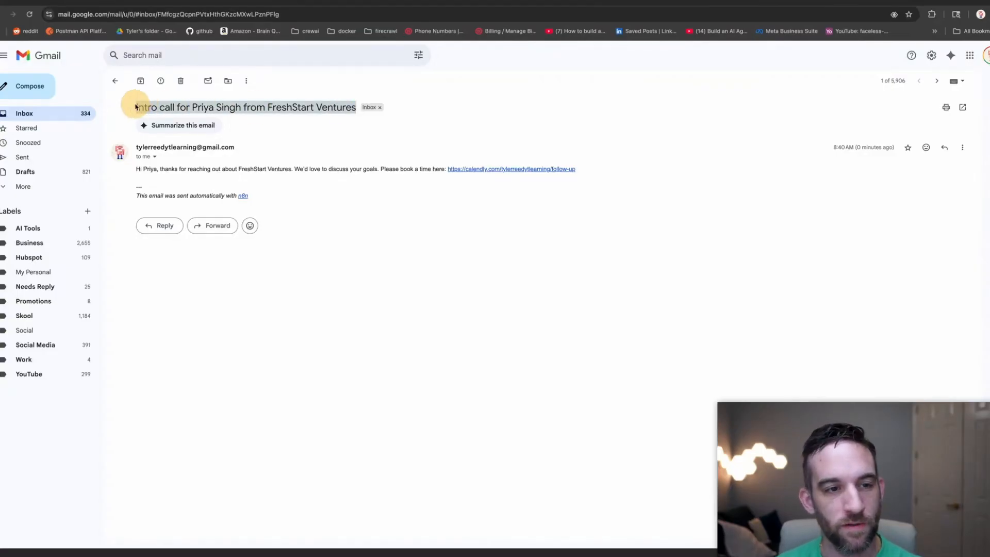
{"action": "left_click_drag", "start_coordinate": [304, 146], "coordinate": [133, 105]}
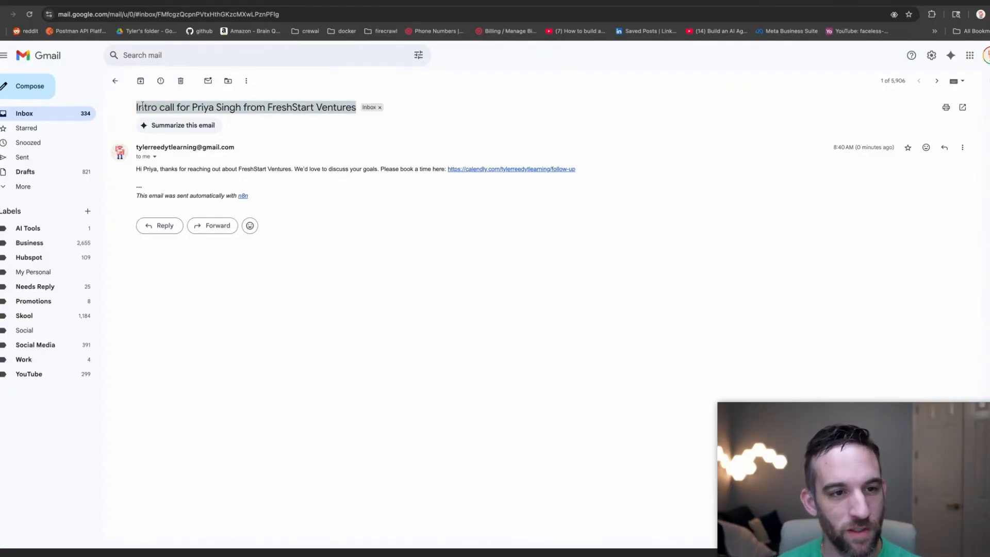
{"action": "left_click", "coordinate": [355, 211]}
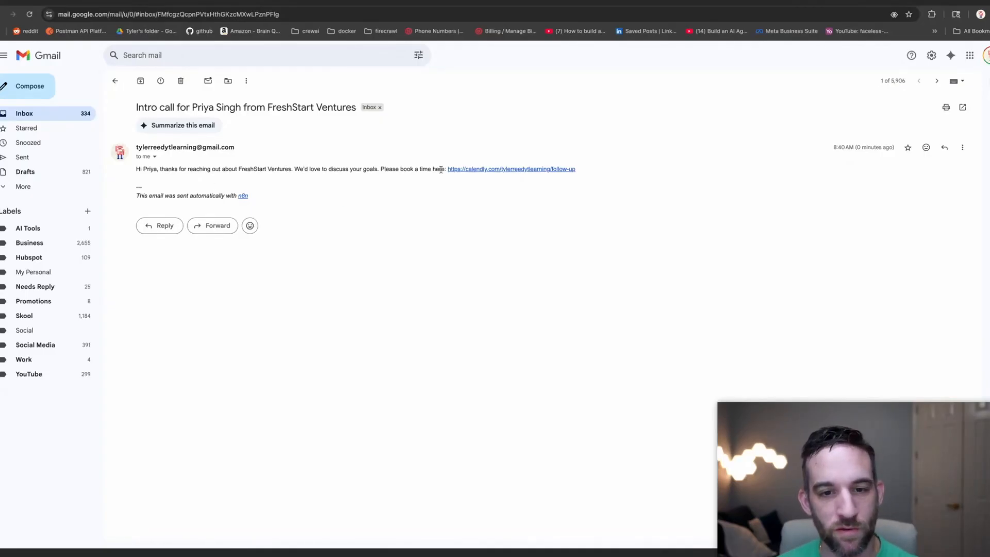
{"action": "left_click", "coordinate": [485, 170]}
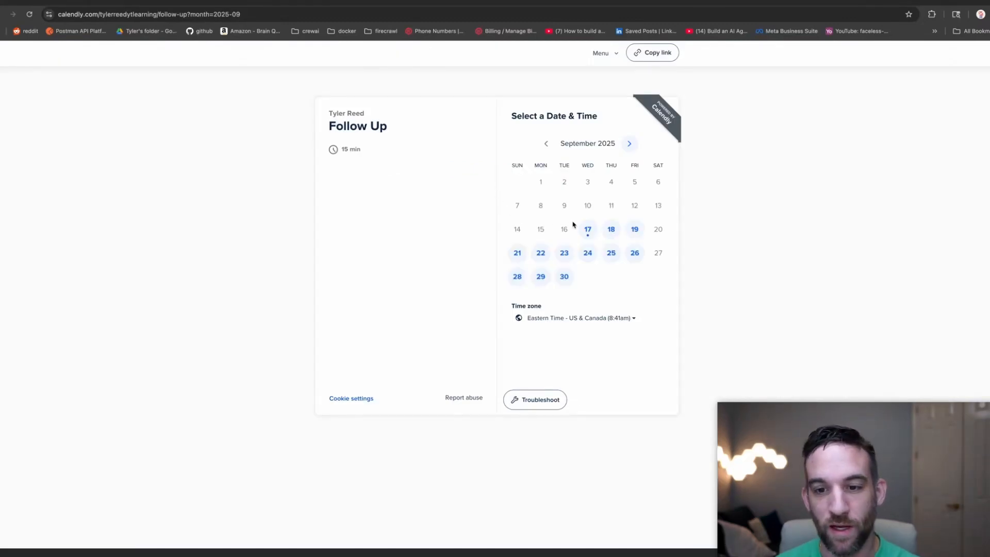
Pick Thursday, September 18 at 5:00pm and continue to the details form.
{"action": "left_click", "coordinate": [609, 233]}
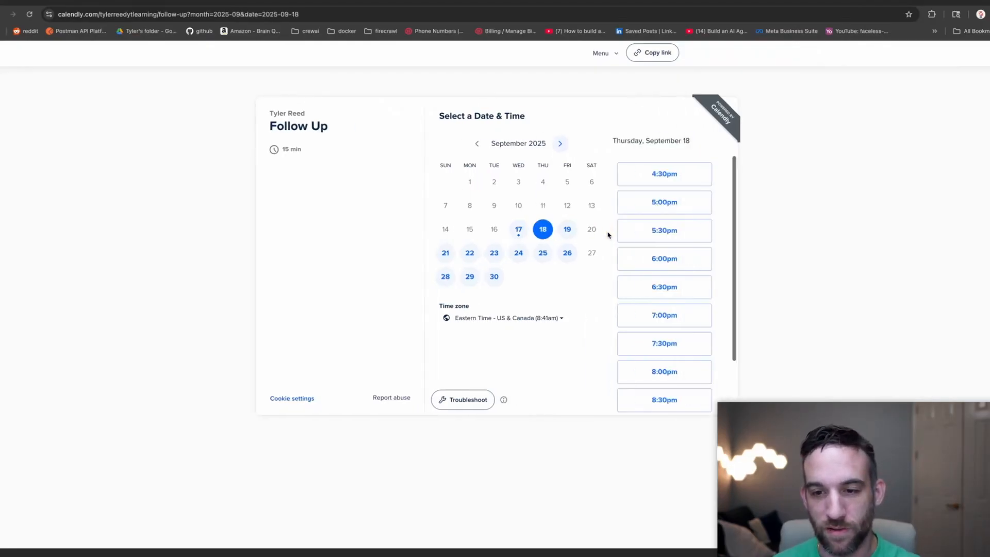
{"action": "left_click", "coordinate": [638, 207]}
{"action": "left_click", "coordinate": [681, 206]}
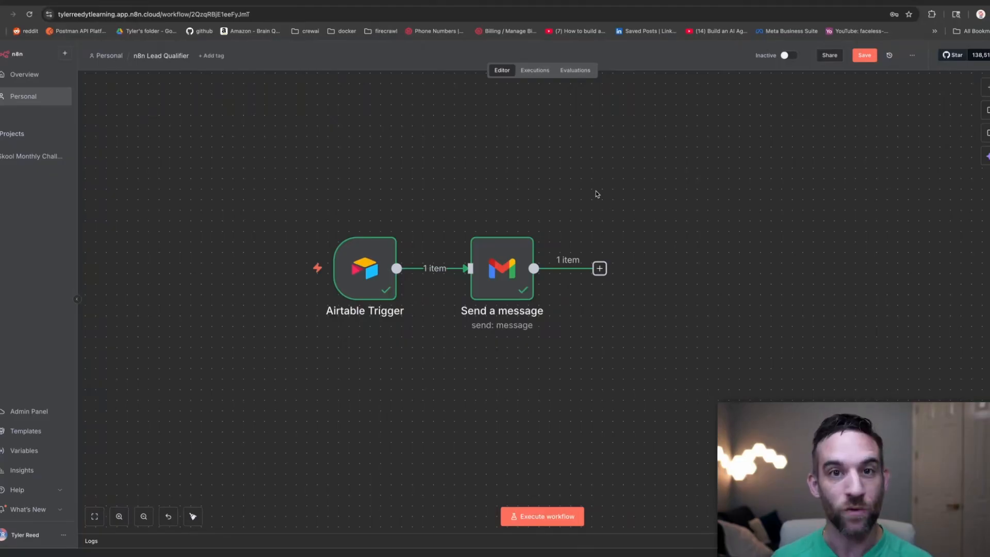
Move the Gmail node aside and branch a Slack 'Send a message' node off the Airtable Trigger.
{"action": "left_click_drag", "start_coordinate": [503, 269], "coordinate": [535, 184]}
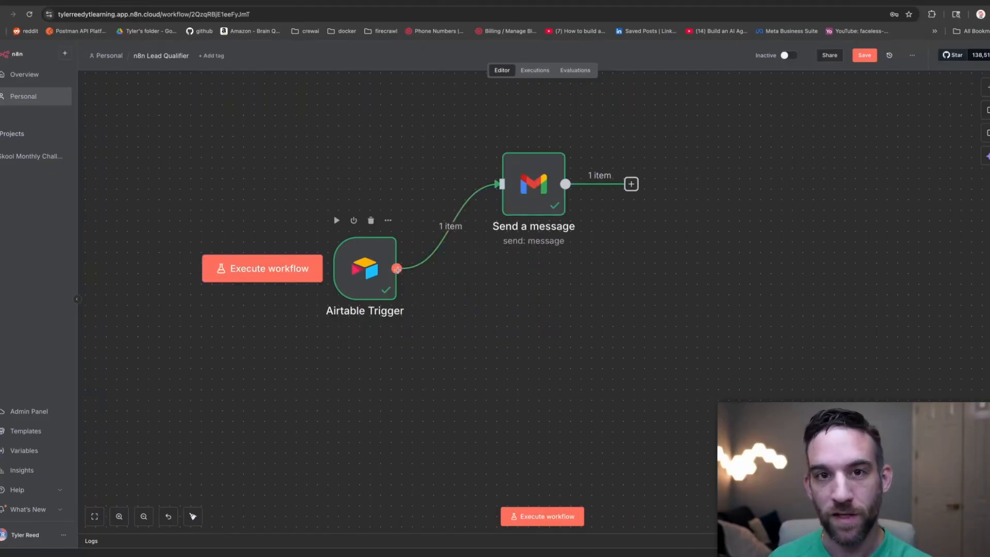
{"action": "left_click_drag", "start_coordinate": [398, 268], "coordinate": [506, 342]}
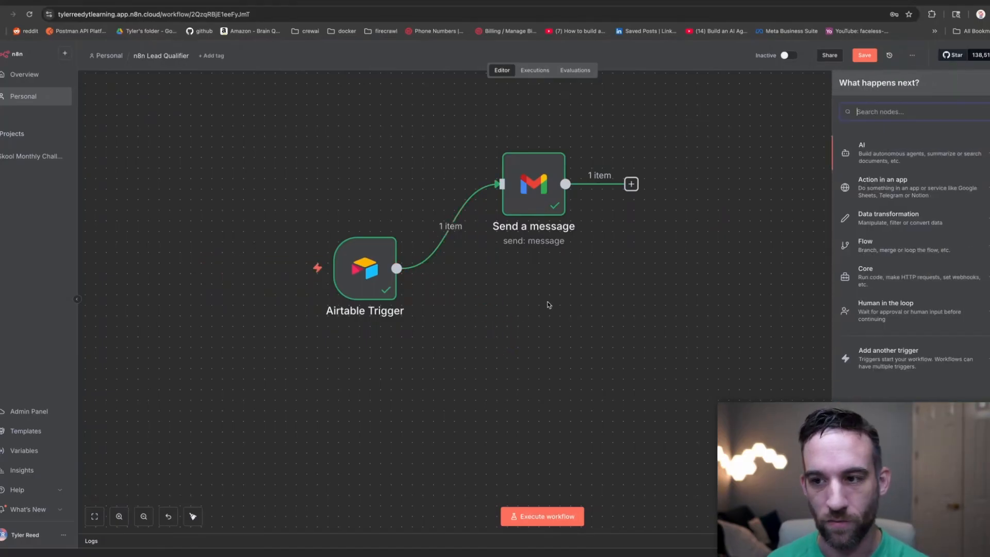
{"action": "type", "text": "slack"}
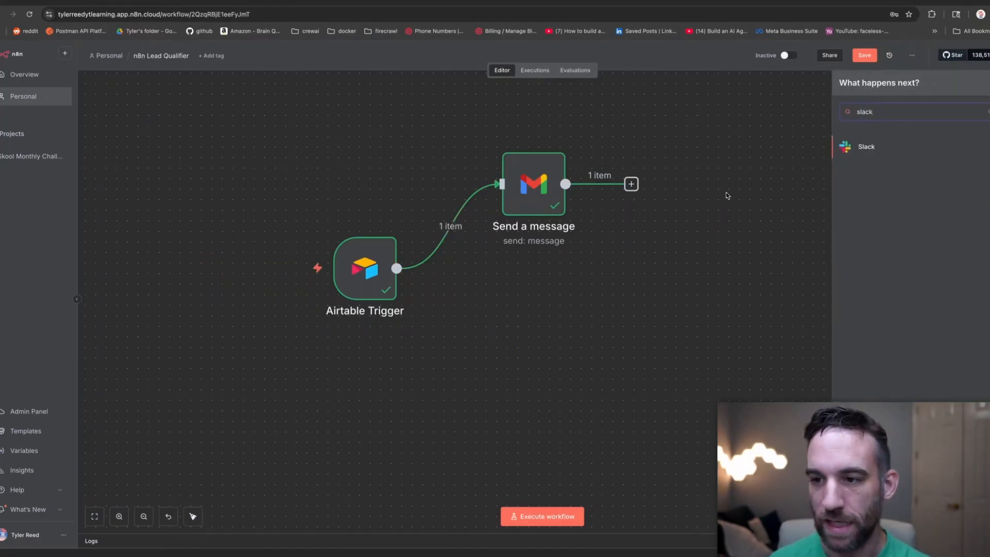
{"action": "left_click", "coordinate": [864, 148]}
{"action": "type", "text": "s"}
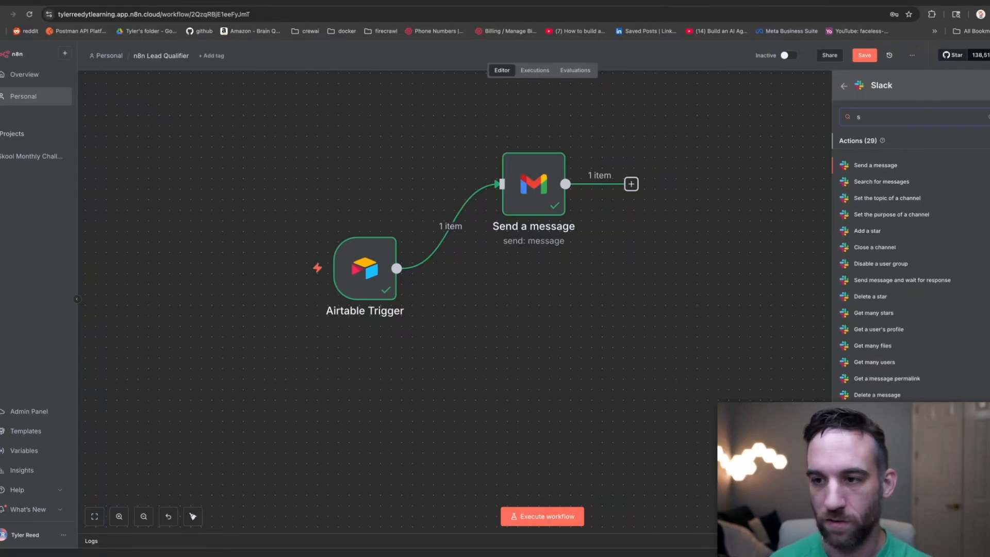
{"action": "key", "text": "BackSpace"}
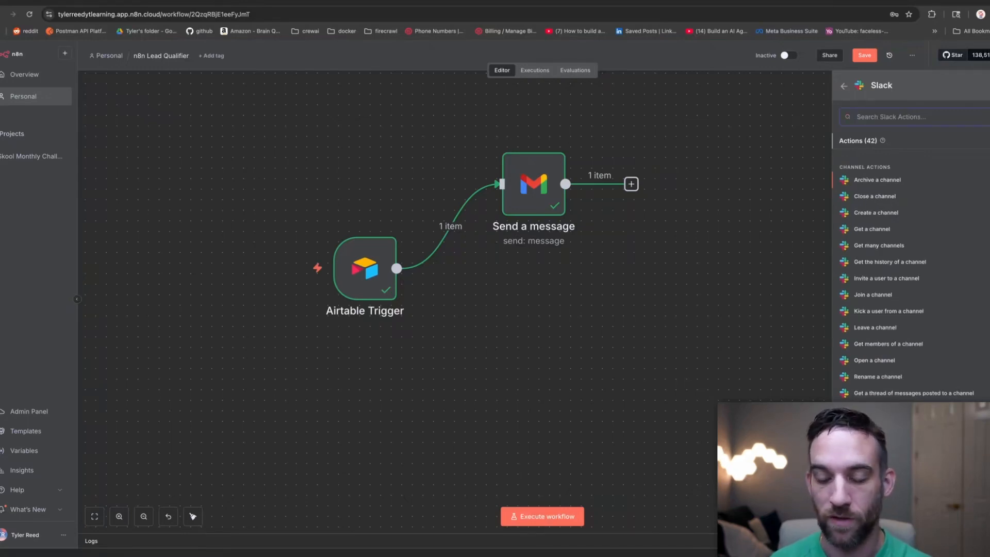
{"action": "type", "text": "send"}
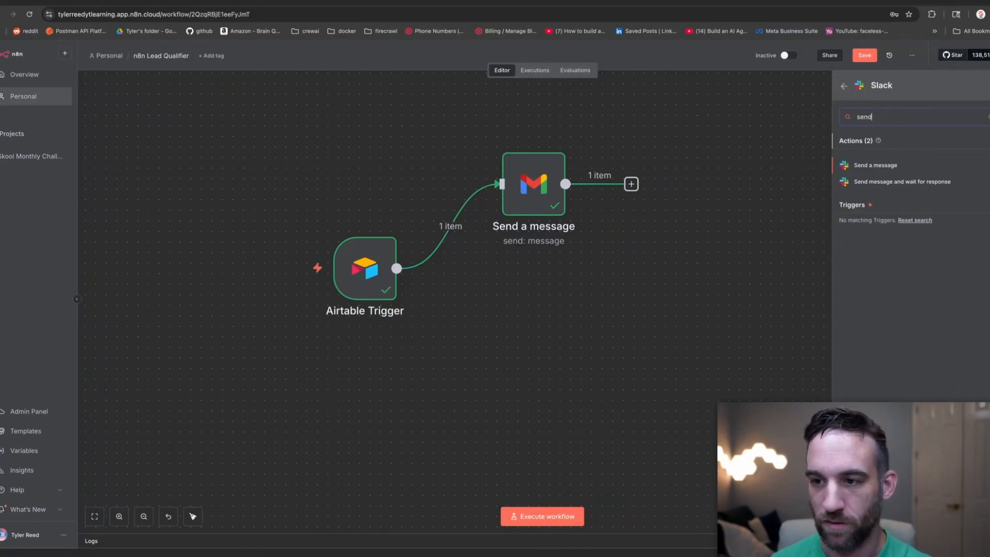
{"action": "left_click", "coordinate": [880, 166]}
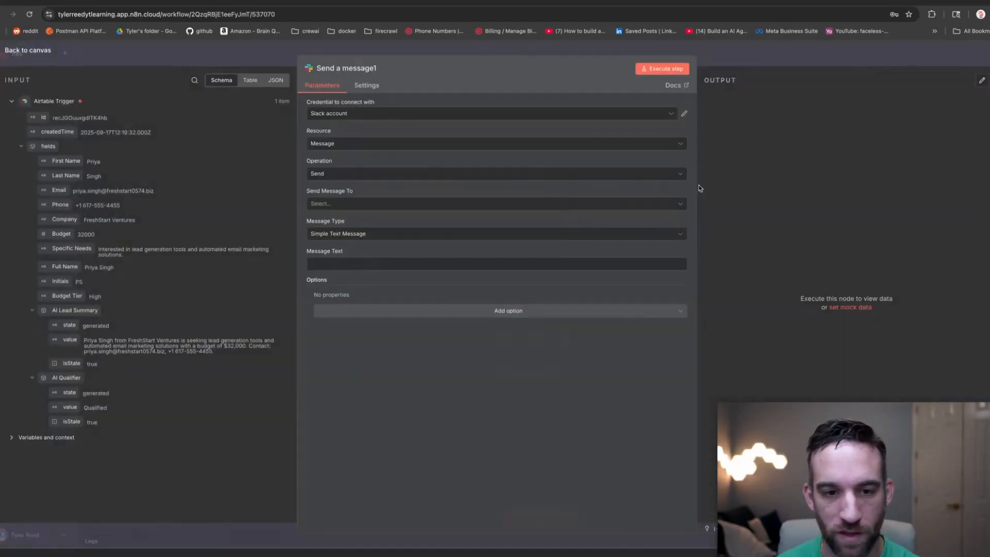
Try a new Slack credential via Connect my account and another workspace, then close the sign-in popup.
{"action": "left_click", "coordinate": [471, 117]}
{"action": "left_click", "coordinate": [429, 156]}
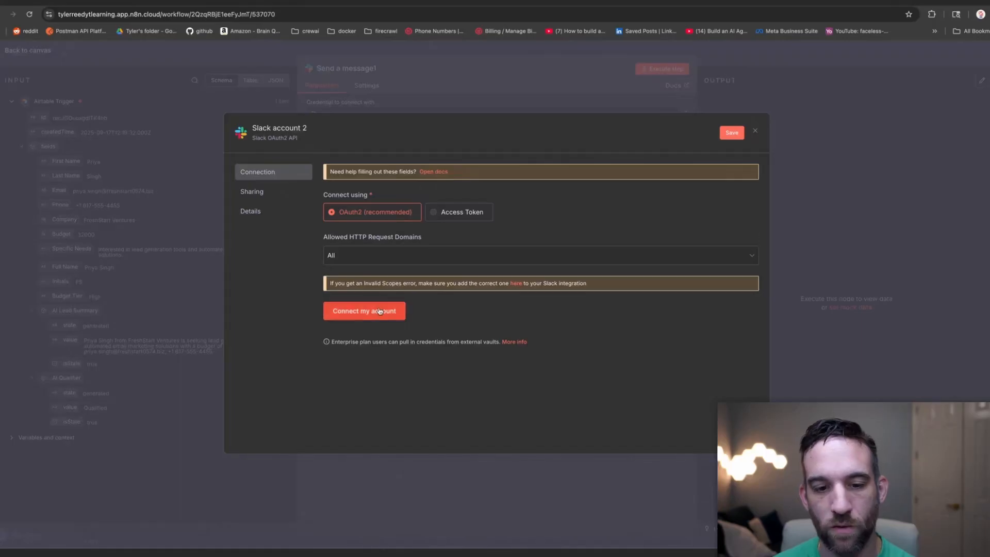
{"action": "left_click", "coordinate": [377, 313]}
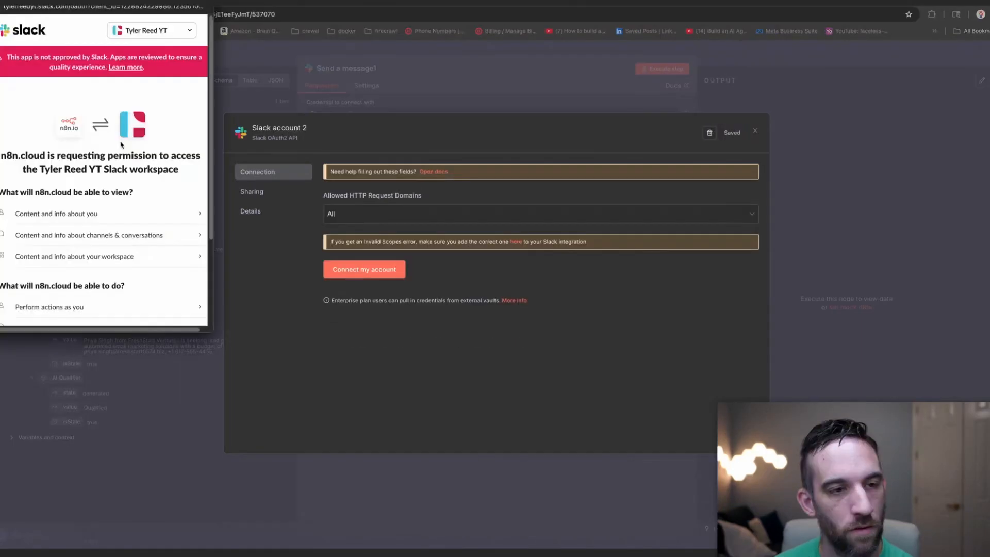
{"action": "left_click", "coordinate": [191, 32]}
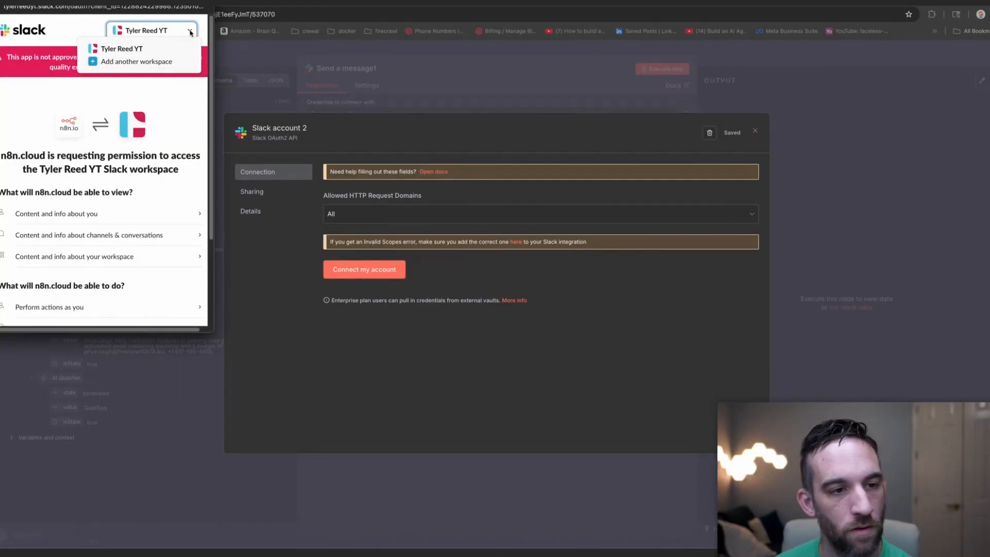
{"action": "left_click", "coordinate": [153, 61]}
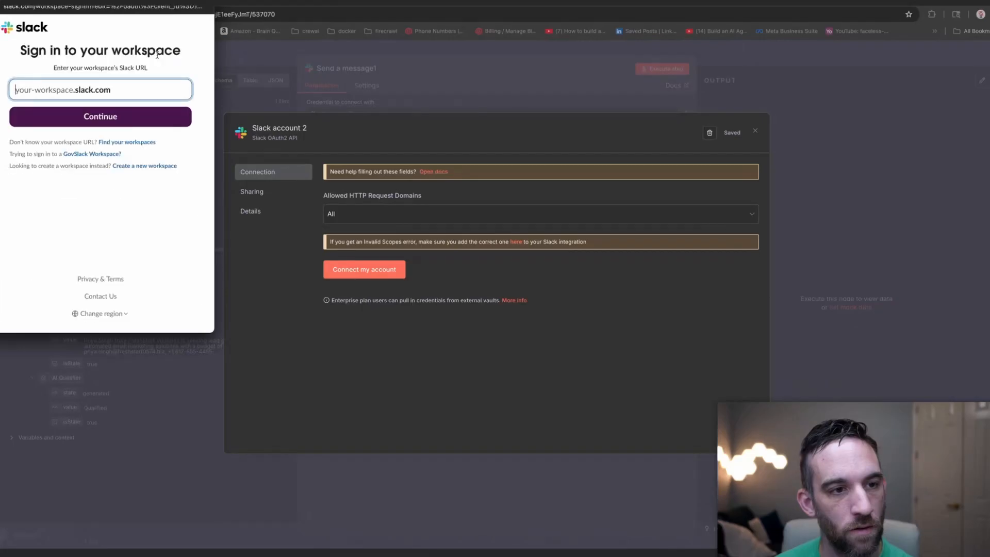
{"action": "left_click", "coordinate": [1, 1]}
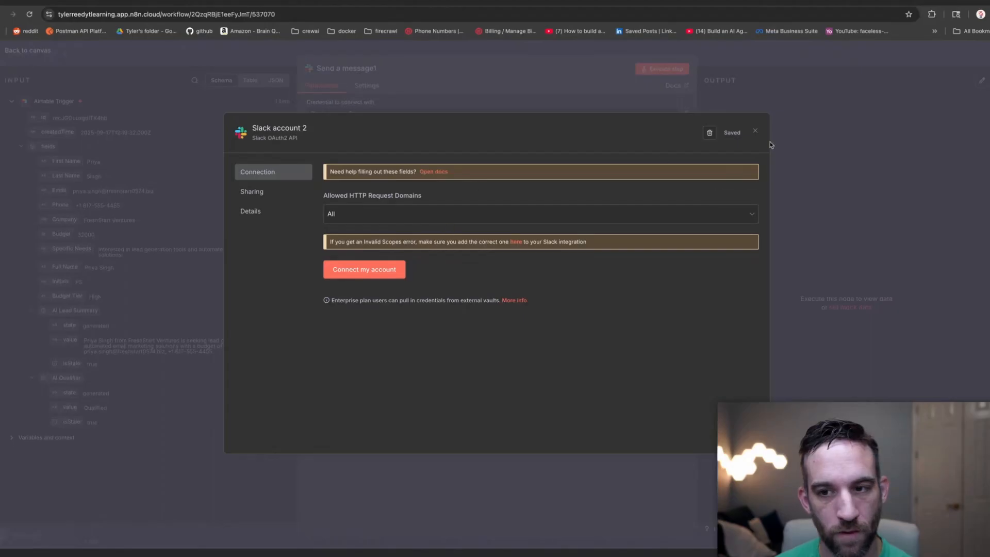
Close the Slack credential dialog without connecting and browse the Slack credentials docs.
{"action": "left_click", "coordinate": [756, 132]}
{"action": "left_click", "coordinate": [524, 313]}
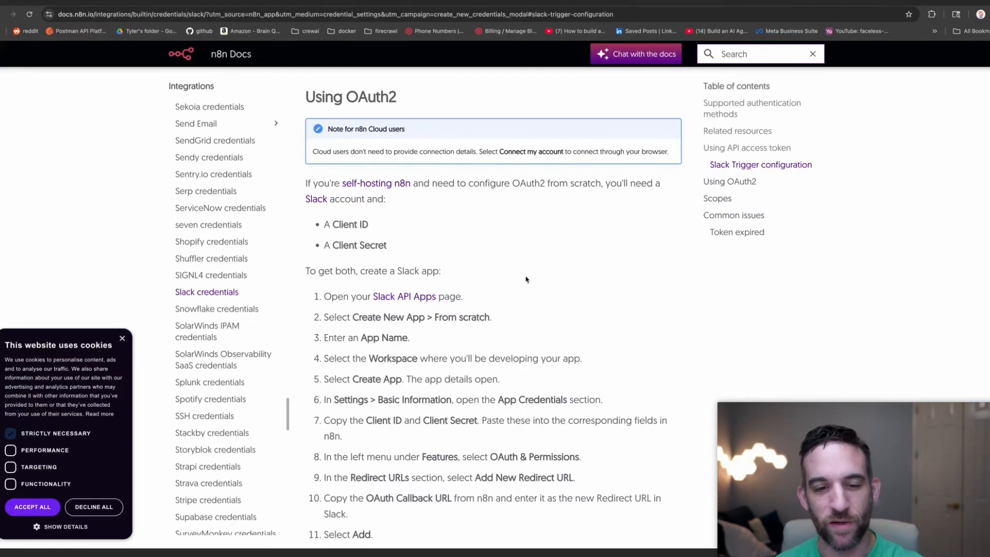
{"action": "scroll", "coordinate": [526, 279], "scroll_direction": "down", "scroll_amount": 1}
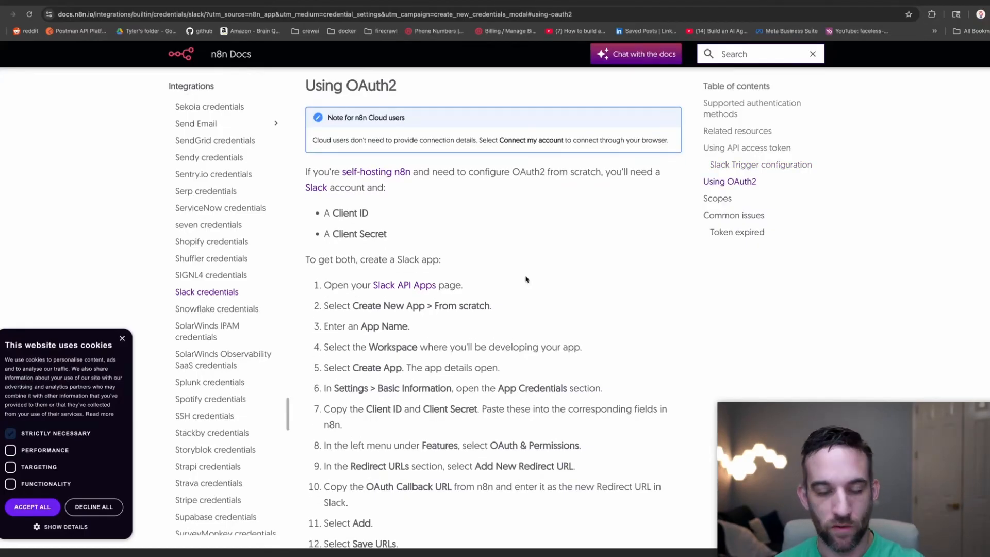
Open the docs' Slack API Apps link from Using OAuth2 in a new tab and view it.
{"action": "scroll", "coordinate": [511, 276], "scroll_direction": "down", "scroll_amount": 3}
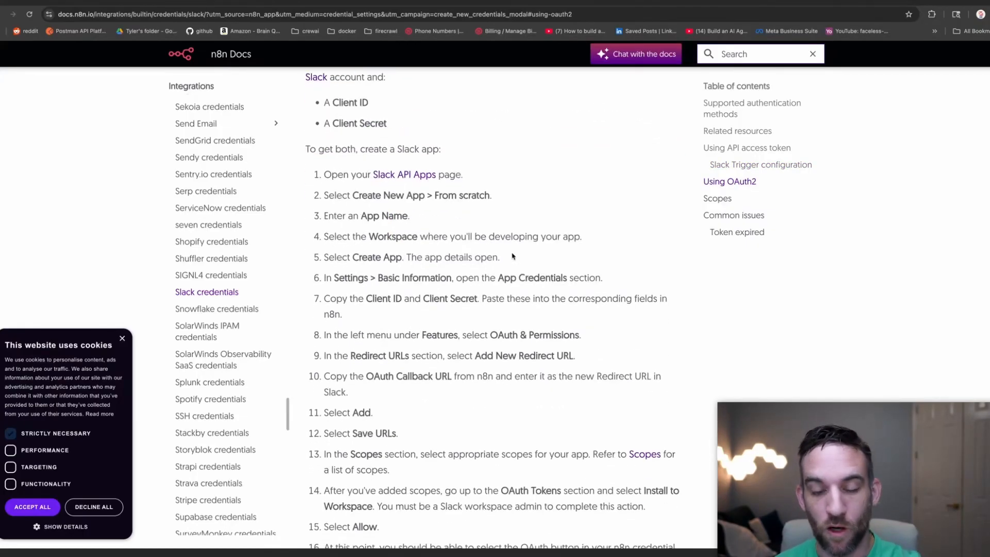
{"action": "right_click", "coordinate": [395, 176]}
{"action": "left_click", "coordinate": [407, 179]}
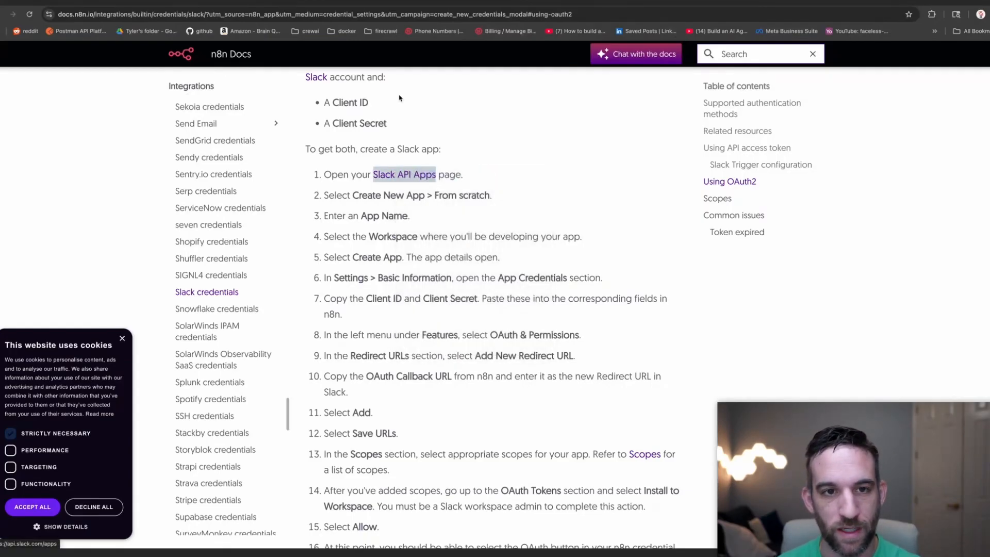
{"action": "left_click", "coordinate": [312, 7]}
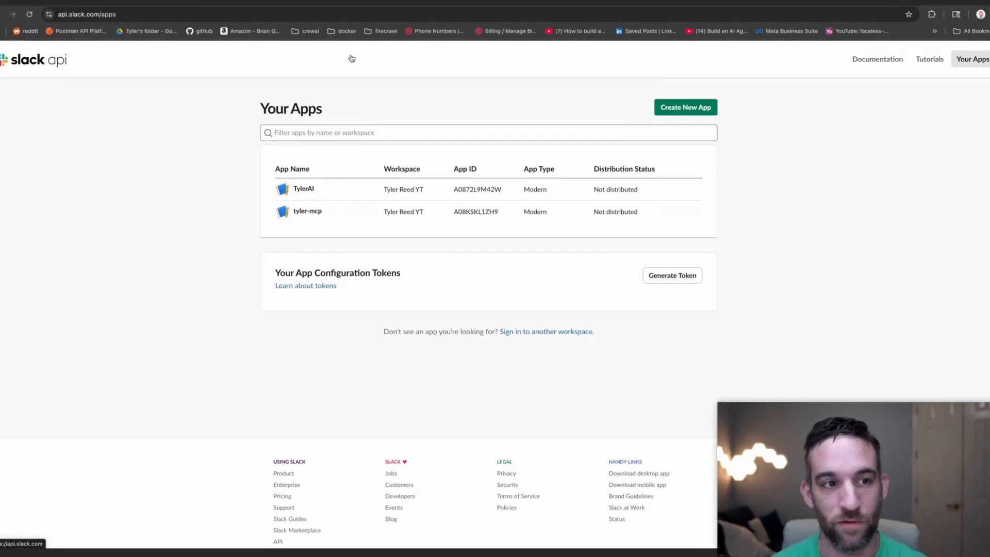
Create the Slack app 'Demo App' from the default manifest in the chosen workspace.
{"action": "left_click", "coordinate": [190, 14]}
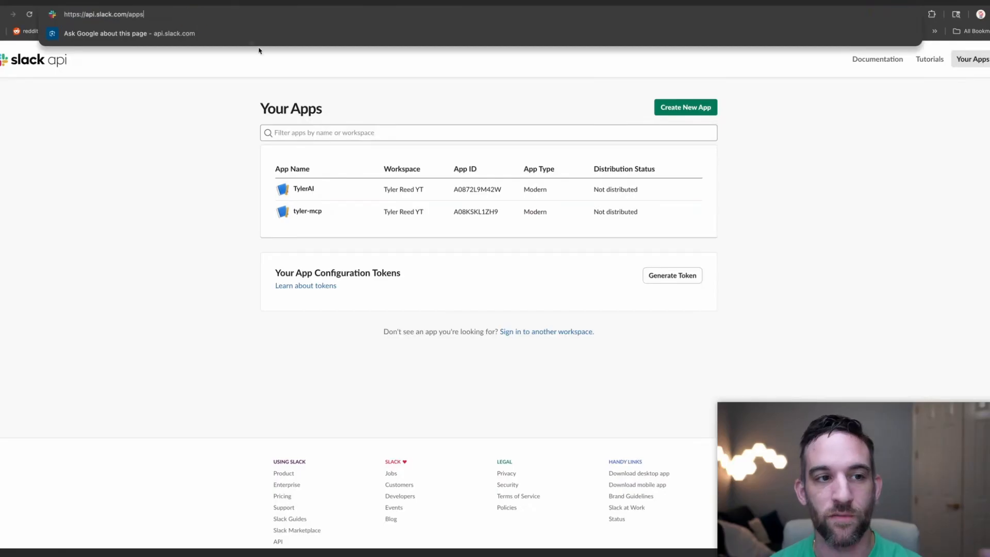
{"action": "left_click", "coordinate": [672, 108]}
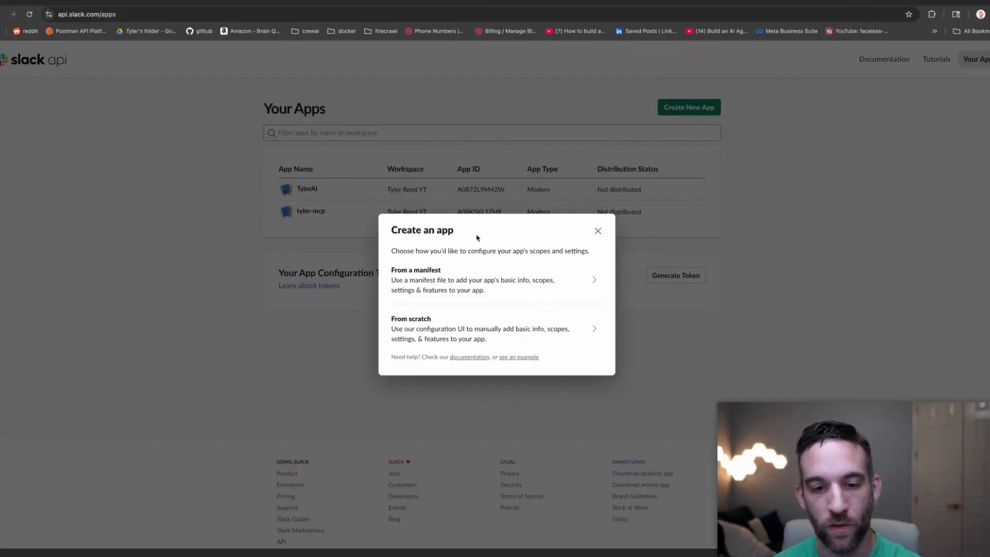
{"action": "left_click", "coordinate": [480, 278]}
{"action": "left_click", "coordinate": [486, 268]}
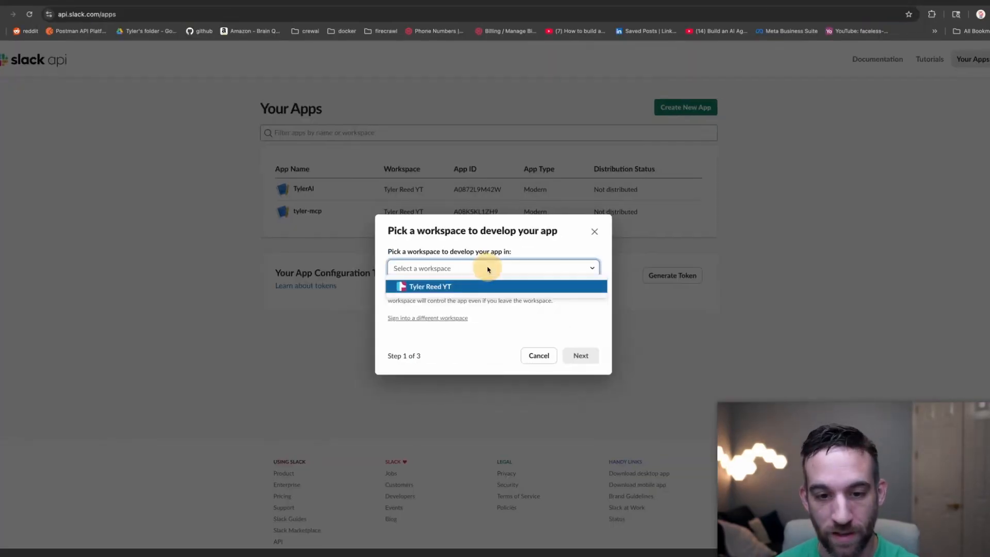
{"action": "left_click", "coordinate": [456, 284]}
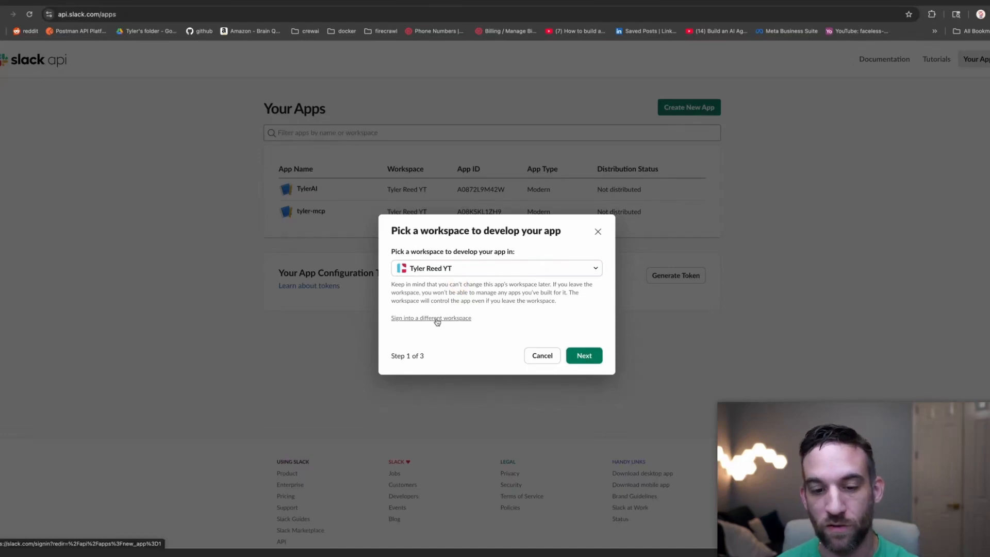
{"action": "left_click", "coordinate": [582, 352]}
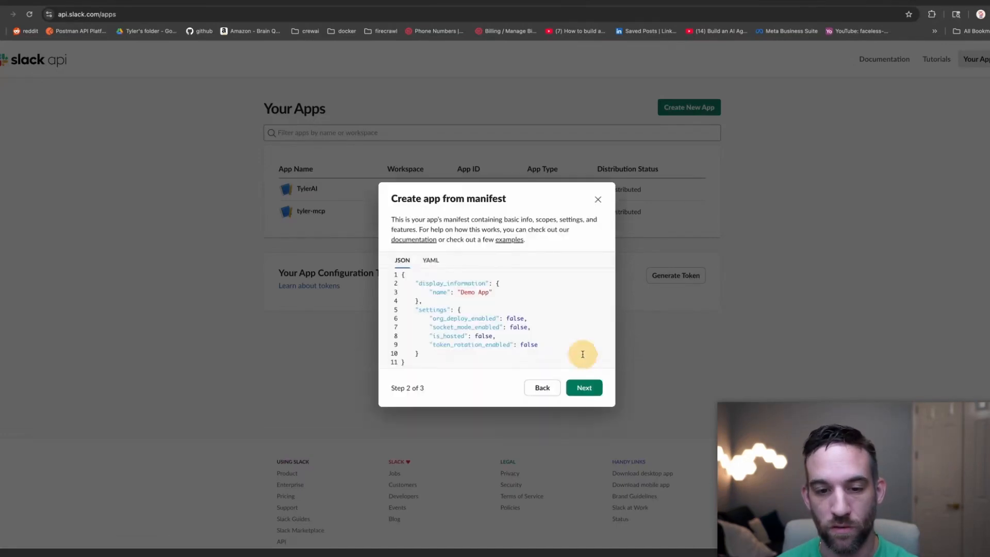
{"action": "left_click", "coordinate": [586, 389]}
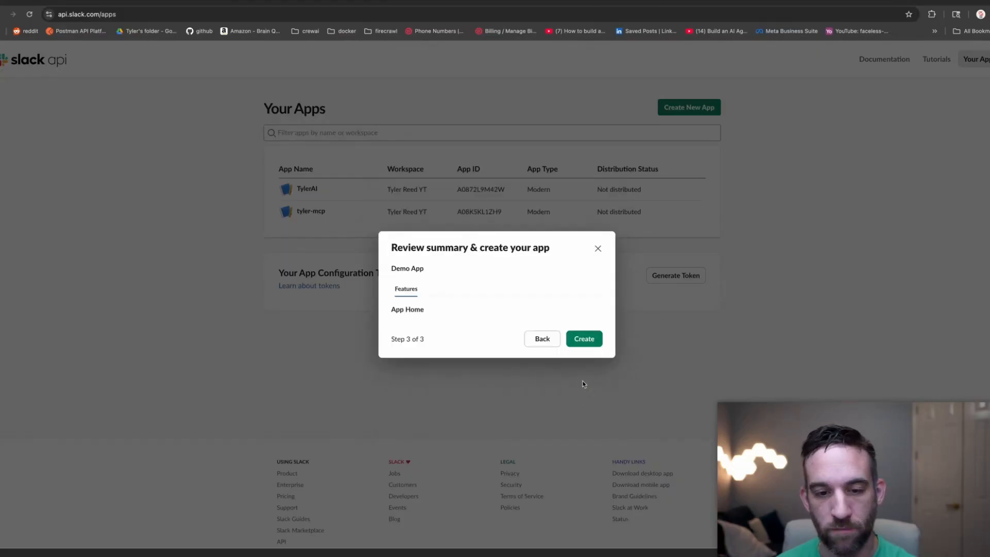
{"action": "left_click", "coordinate": [596, 344]}
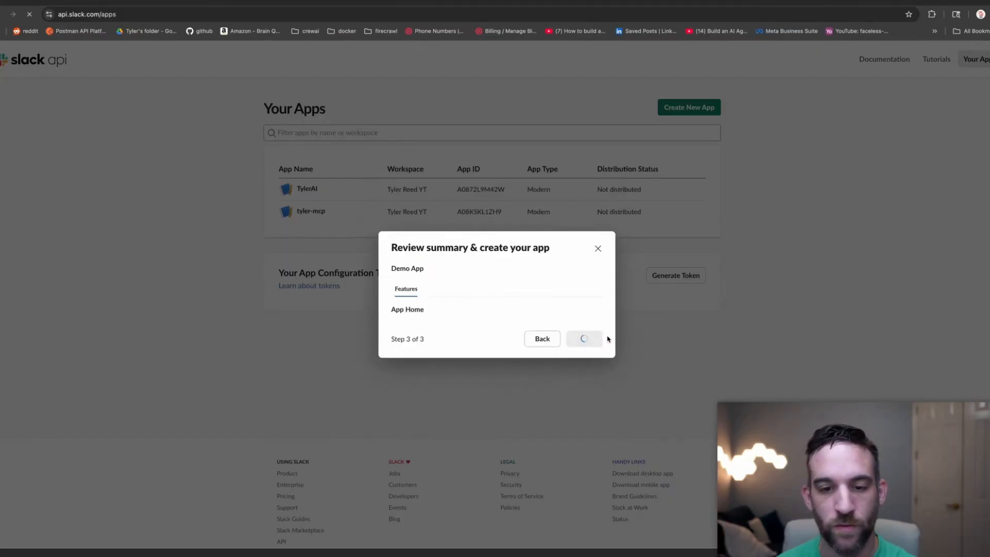
{"action": "scroll", "coordinate": [470, 345], "scroll_direction": "down", "scroll_amount": 1}
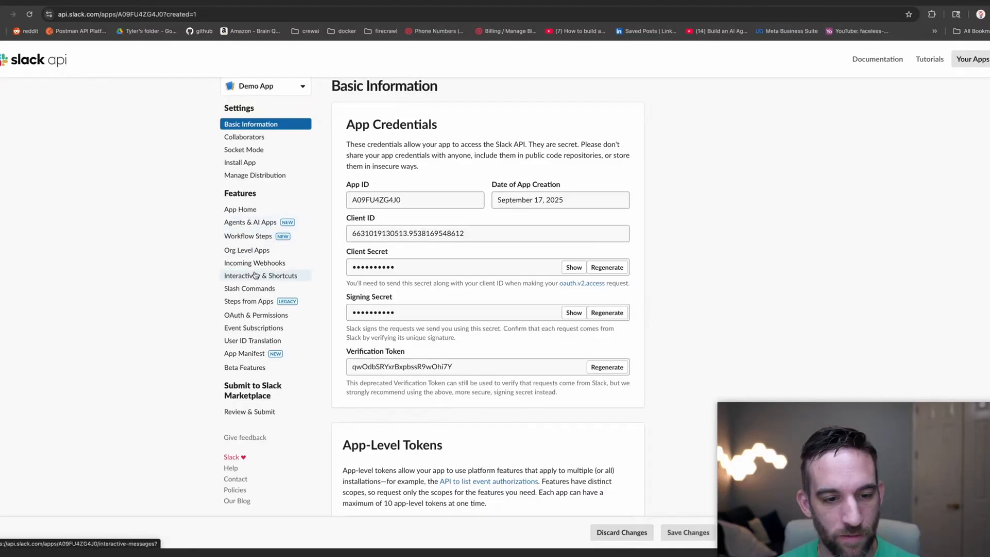
Add the chat:write scope under Bot Token Scopes in OAuth & Permissions.
{"action": "left_click", "coordinate": [259, 316]}
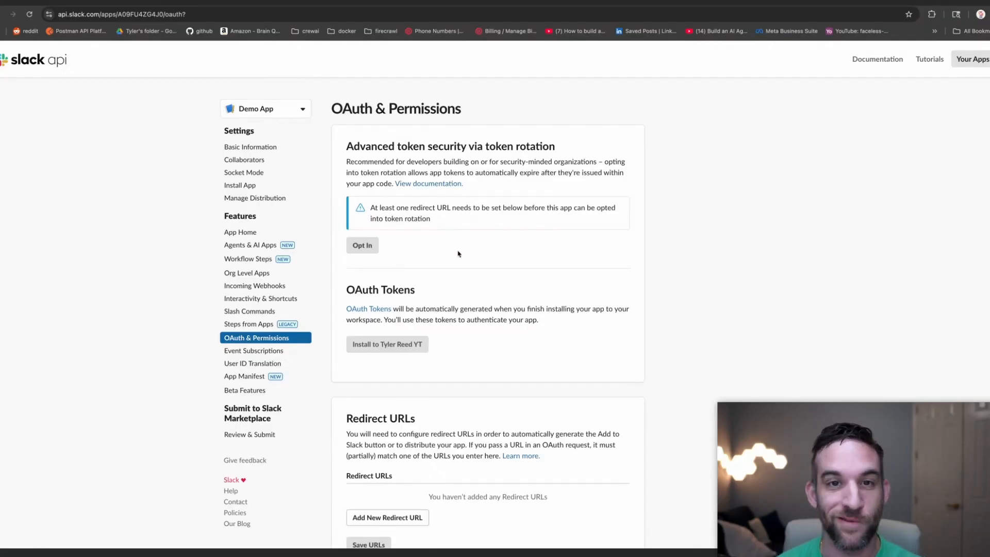
{"action": "scroll", "coordinate": [458, 253], "scroll_direction": "down", "scroll_amount": 2}
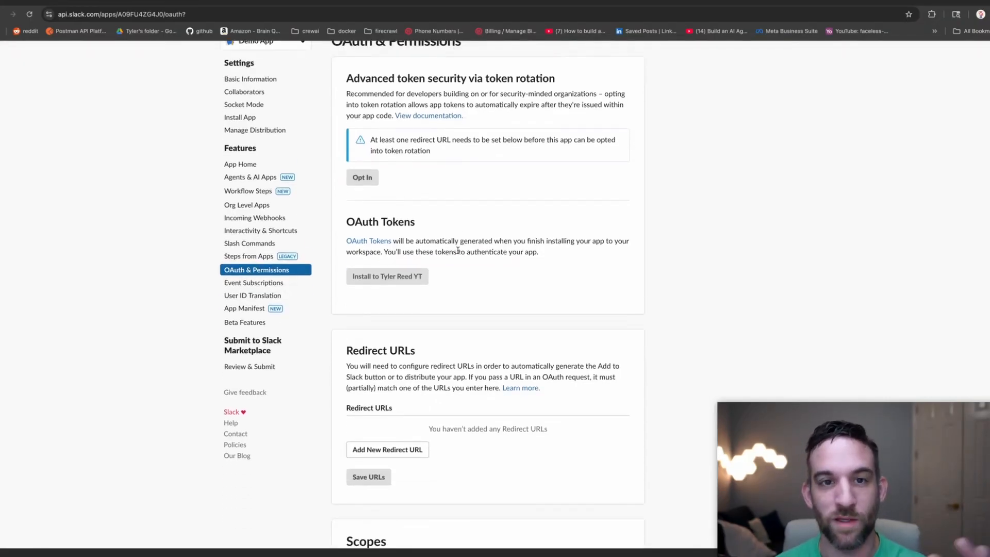
{"action": "scroll", "coordinate": [445, 316], "scroll_direction": "down", "scroll_amount": 8}
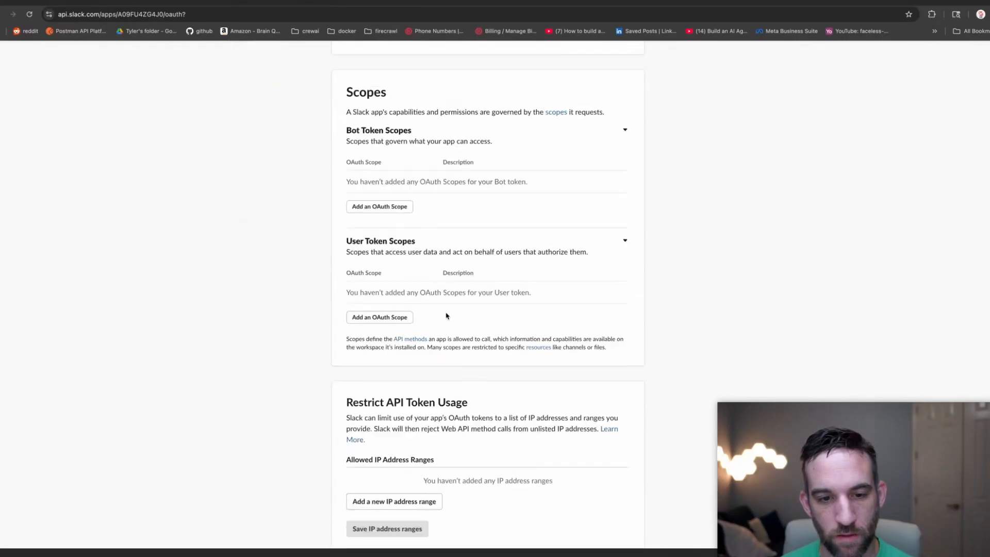
{"action": "scroll", "coordinate": [474, 289], "scroll_direction": "up", "scroll_amount": 3}
{"action": "scroll", "coordinate": [473, 324], "scroll_direction": "down", "scroll_amount": 2}
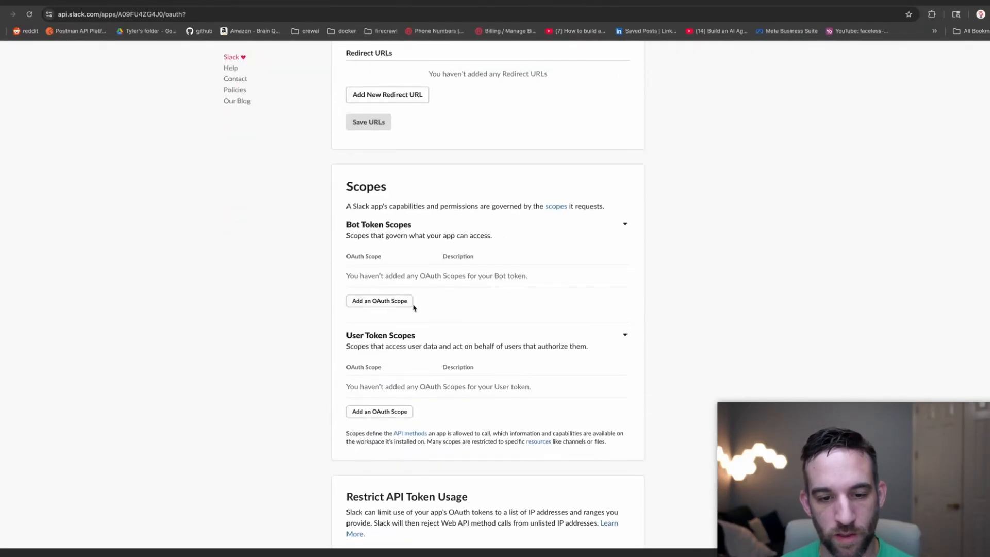
{"action": "left_click", "coordinate": [390, 301]}
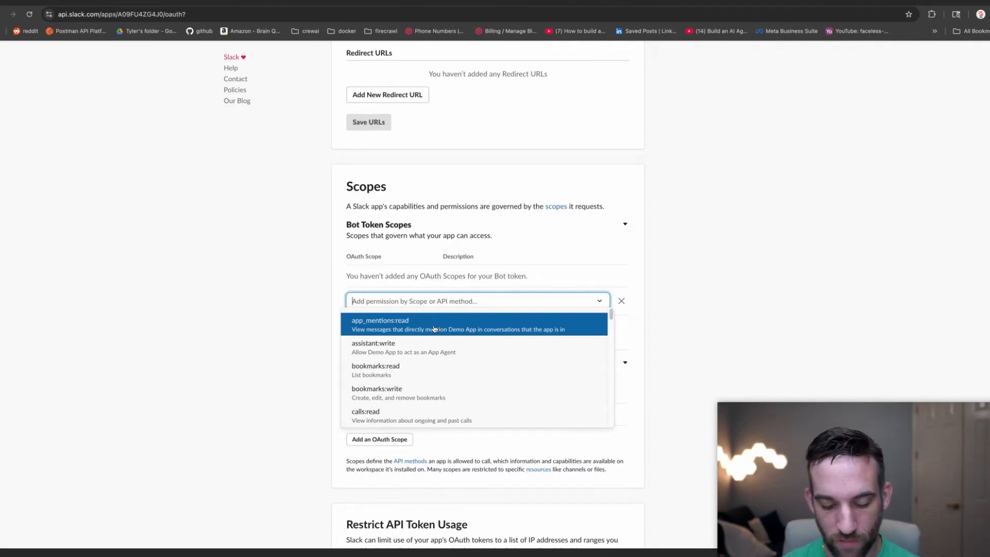
{"action": "type", "text": "write"}
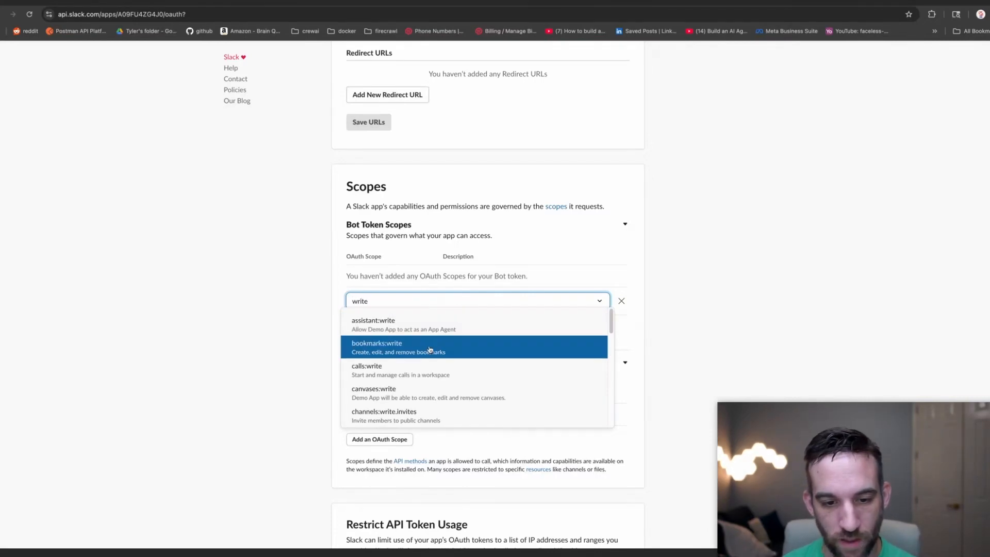
{"action": "scroll", "coordinate": [431, 349], "scroll_direction": "down", "scroll_amount": 3}
{"action": "scroll", "coordinate": [429, 351], "scroll_direction": "down", "scroll_amount": 2}
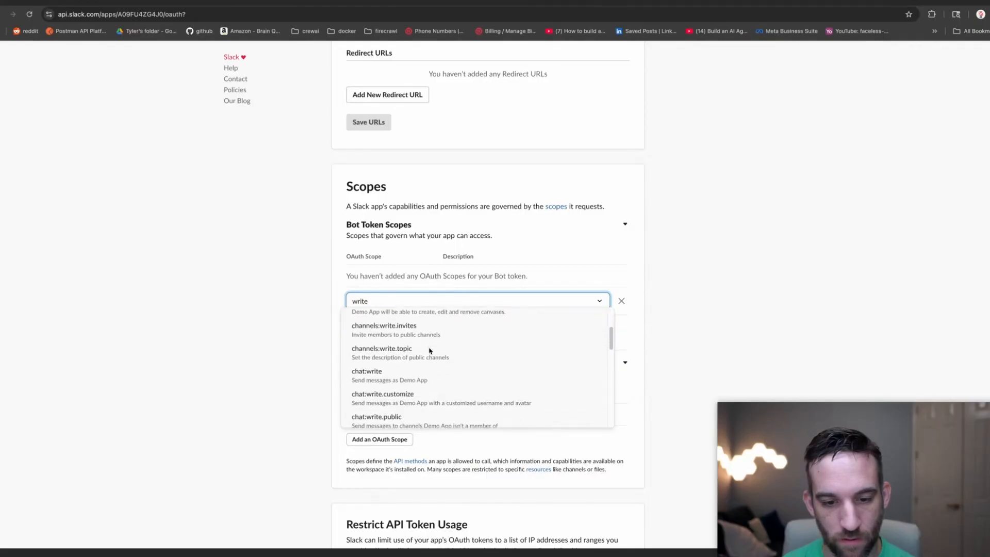
{"action": "left_click", "coordinate": [444, 334]}
Search 'write' for another bot scope, then close the list without adding one.
{"action": "left_click", "coordinate": [380, 308]}
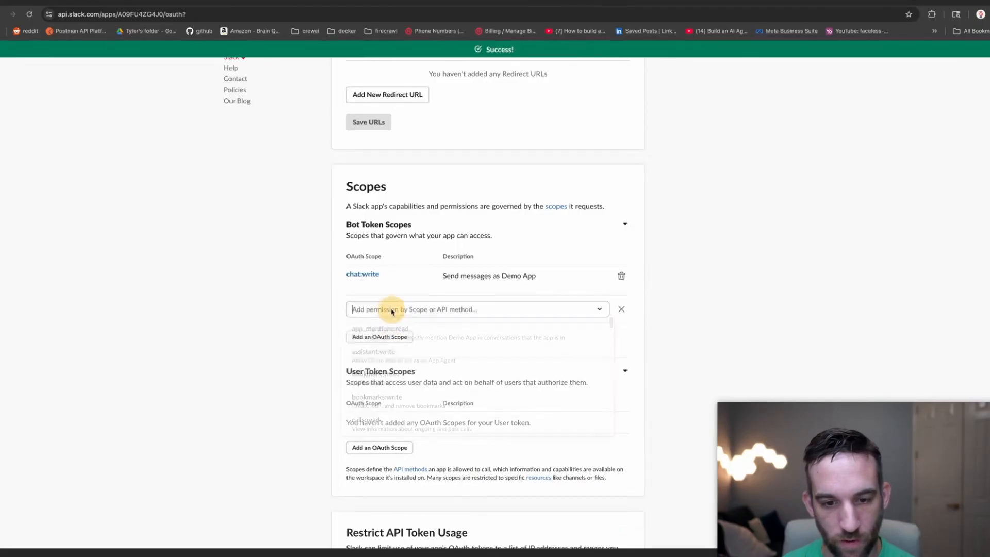
{"action": "type", "text": "write"}
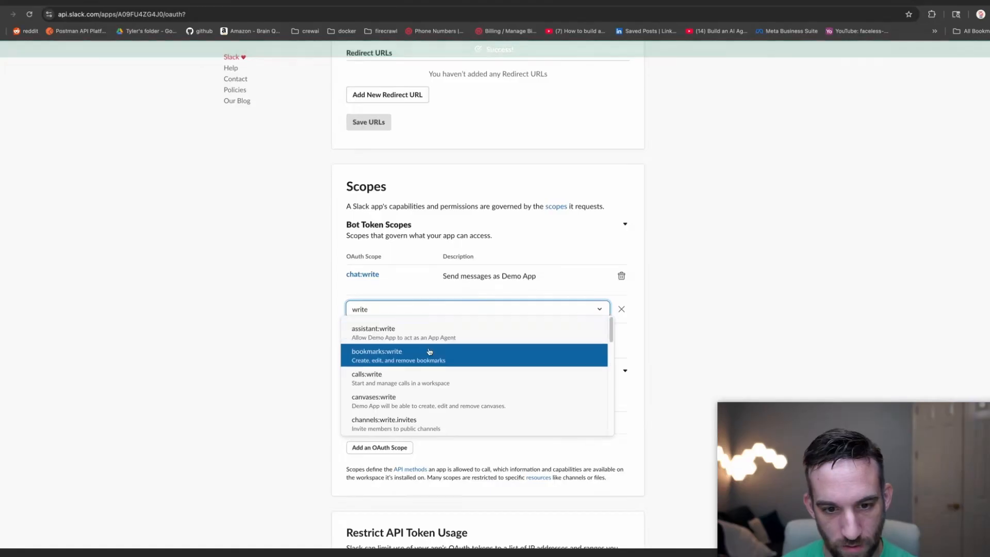
{"action": "scroll", "coordinate": [438, 351], "scroll_direction": "down", "scroll_amount": 3}
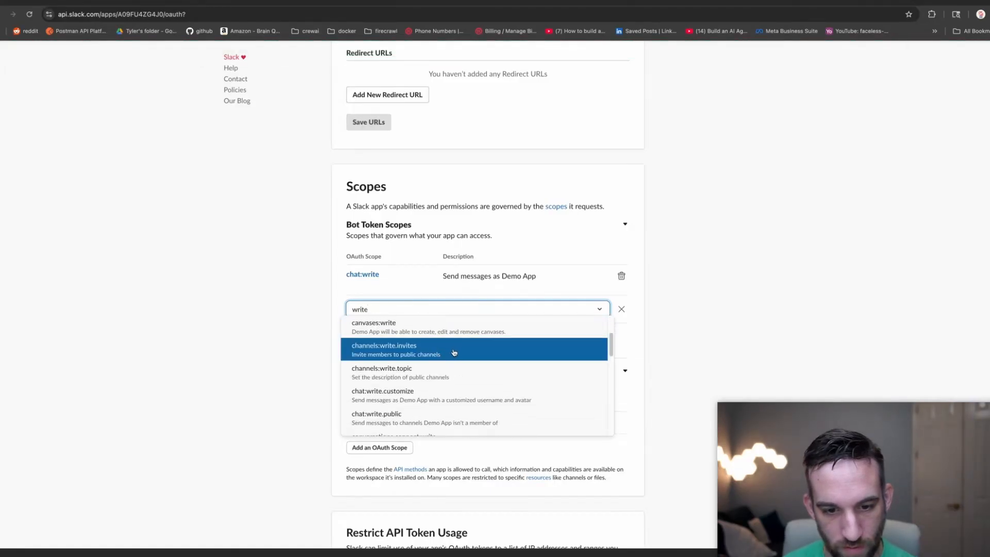
{"action": "scroll", "coordinate": [449, 361], "scroll_direction": "down", "scroll_amount": 5}
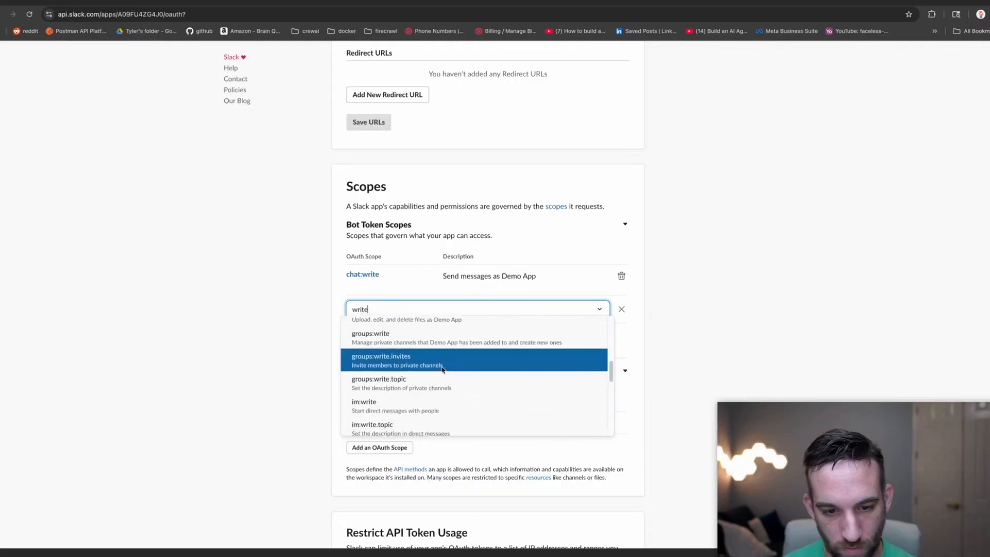
{"action": "scroll", "coordinate": [441, 369], "scroll_direction": "down", "scroll_amount": 5}
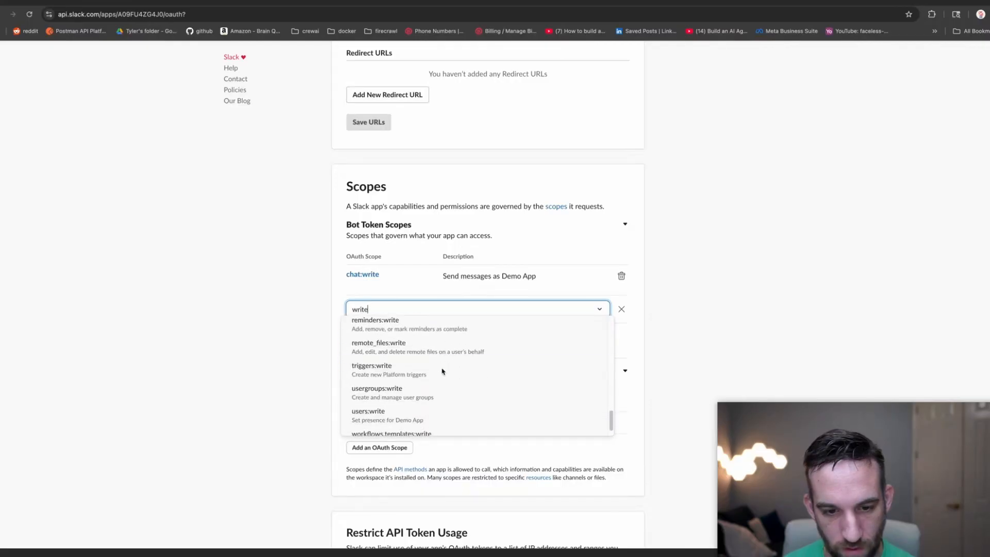
{"action": "scroll", "coordinate": [441, 366], "scroll_direction": "up", "scroll_amount": 3}
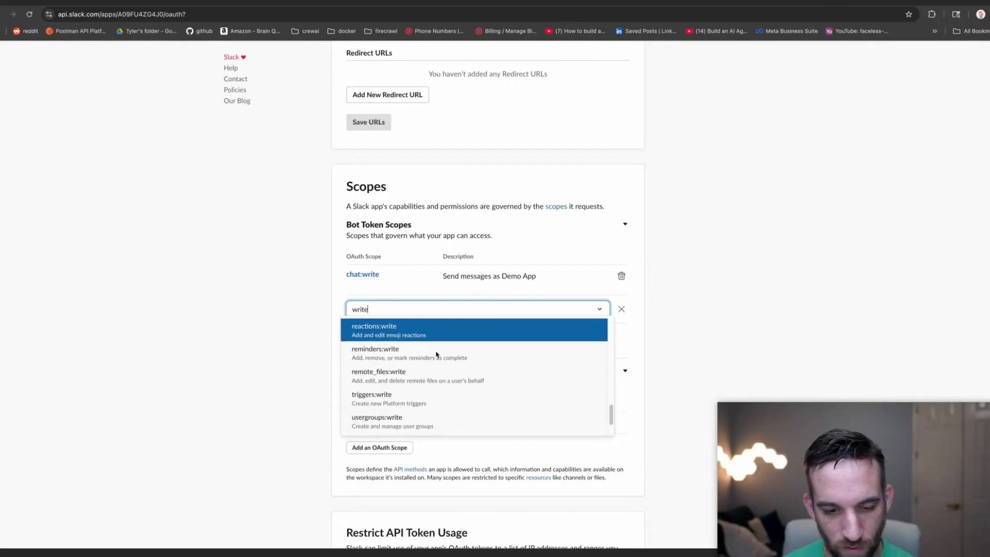
{"action": "scroll", "coordinate": [439, 359], "scroll_direction": "up", "scroll_amount": 10}
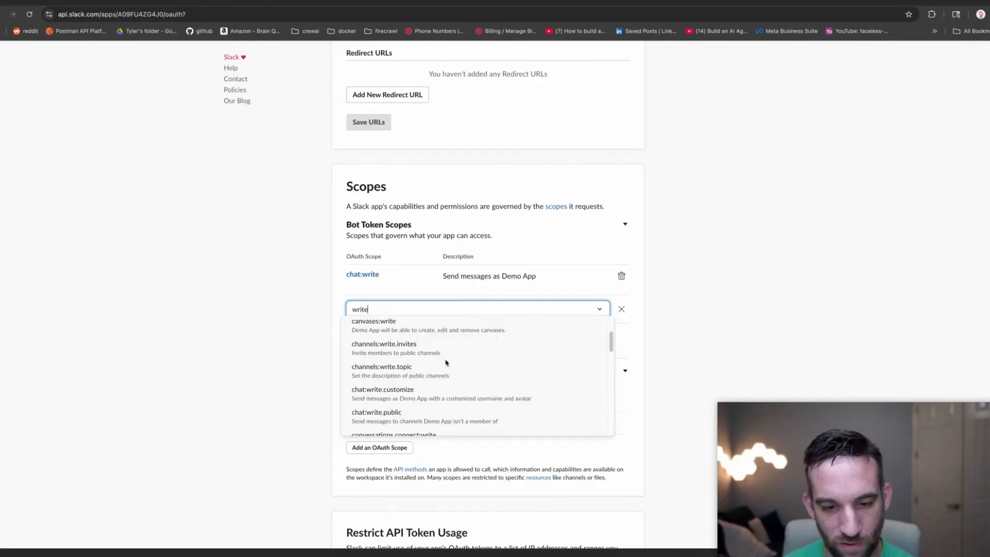
{"action": "scroll", "coordinate": [446, 364], "scroll_direction": "up", "scroll_amount": 3}
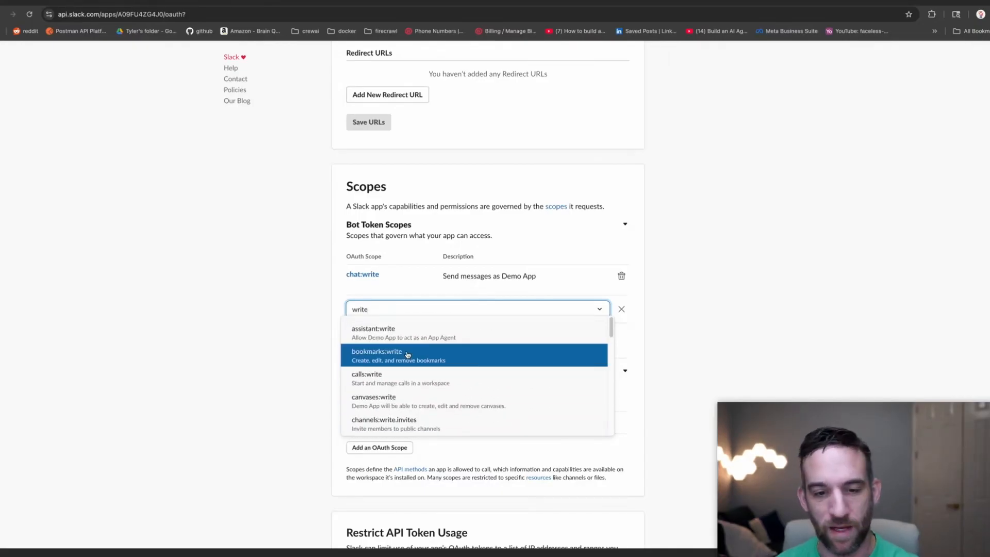
{"action": "left_click", "coordinate": [319, 312]}
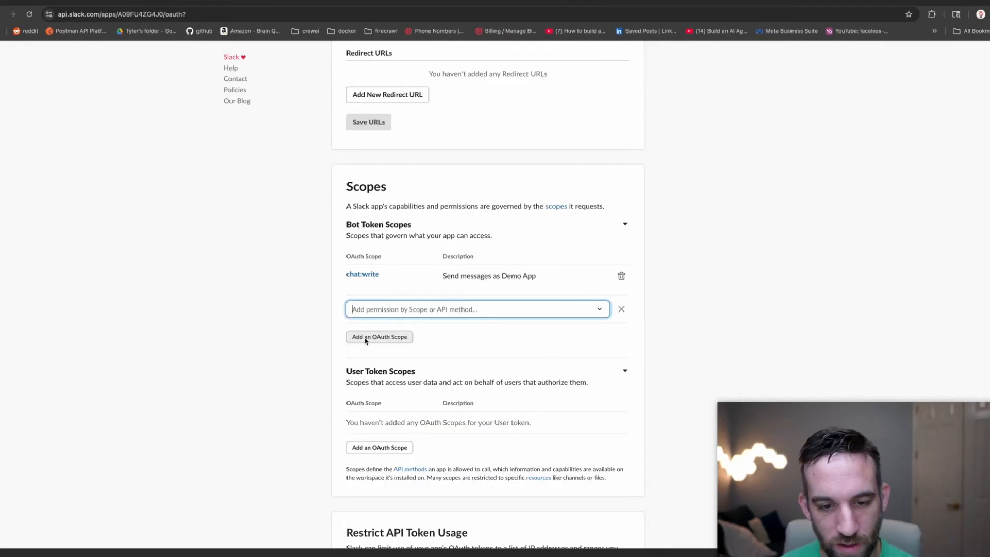
Install Demo App to the workspace and allow its access.
{"action": "scroll", "coordinate": [449, 343], "scroll_direction": "up", "scroll_amount": 10}
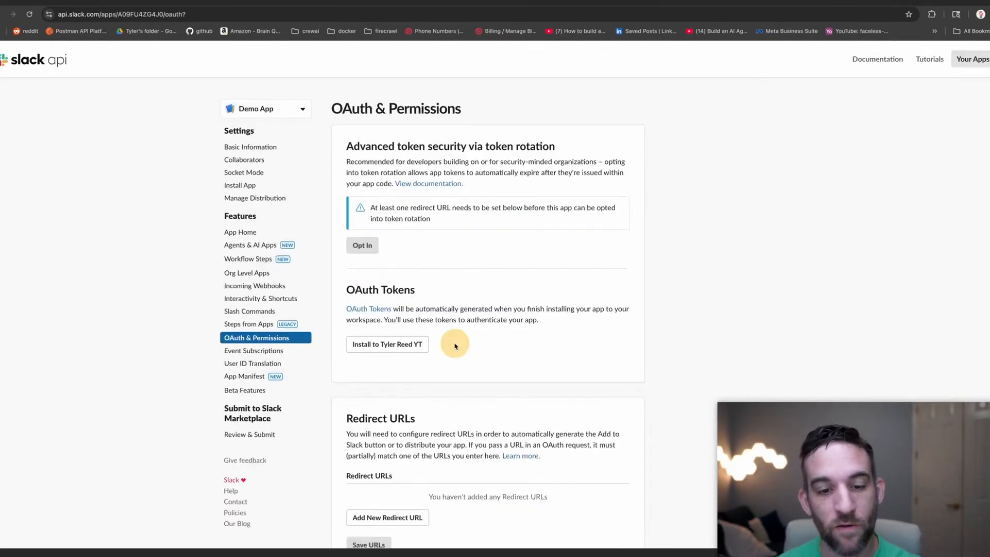
{"action": "left_click", "coordinate": [387, 348]}
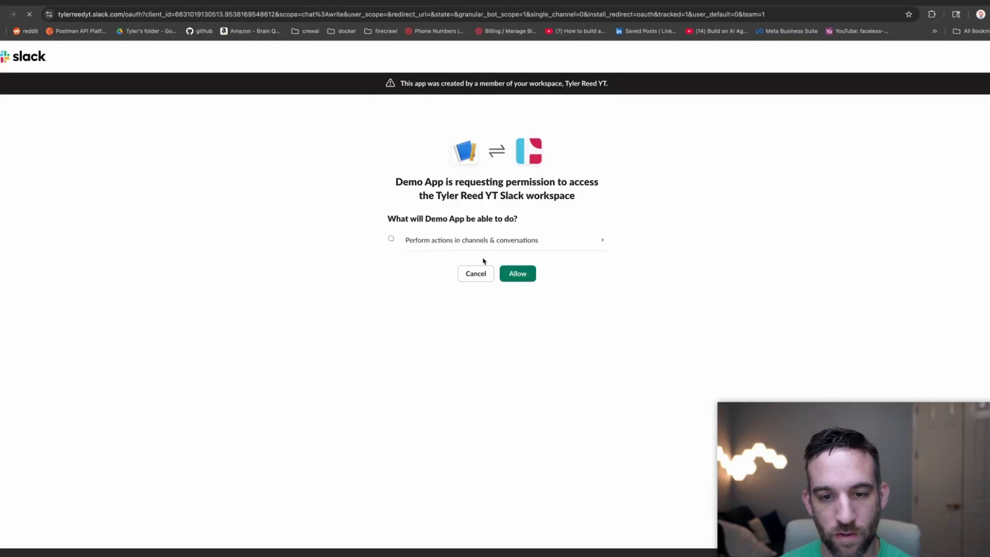
{"action": "left_click", "coordinate": [517, 279]}
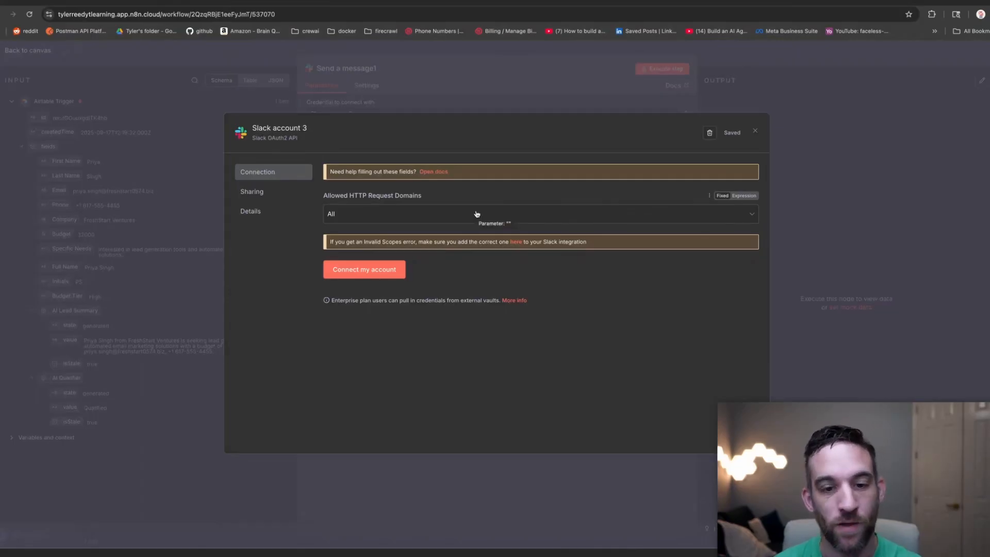
Authorize the Slack credential to access the workspace and close the credential window.
{"action": "left_click", "coordinate": [369, 271]}
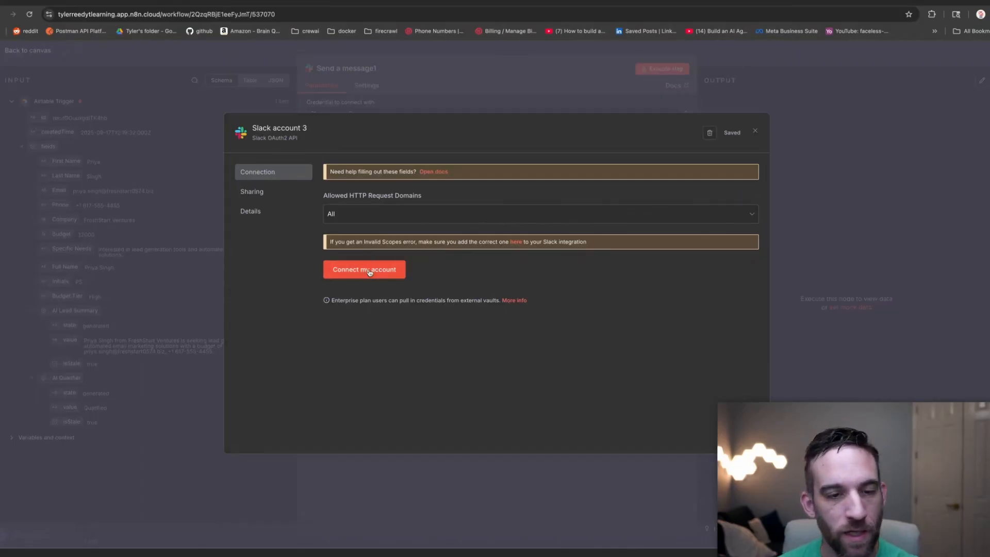
{"action": "left_click", "coordinate": [148, 30]}
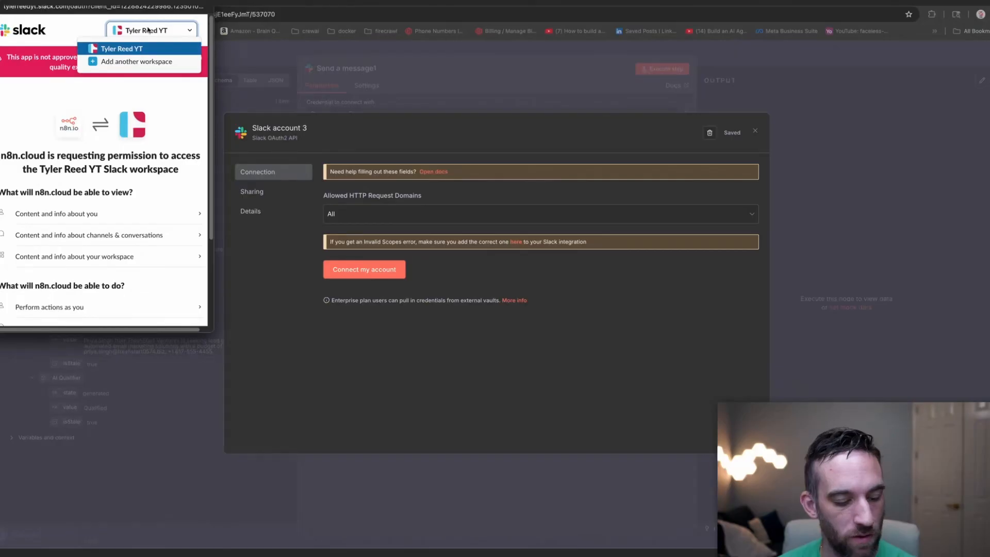
{"action": "left_click", "coordinate": [148, 30]}
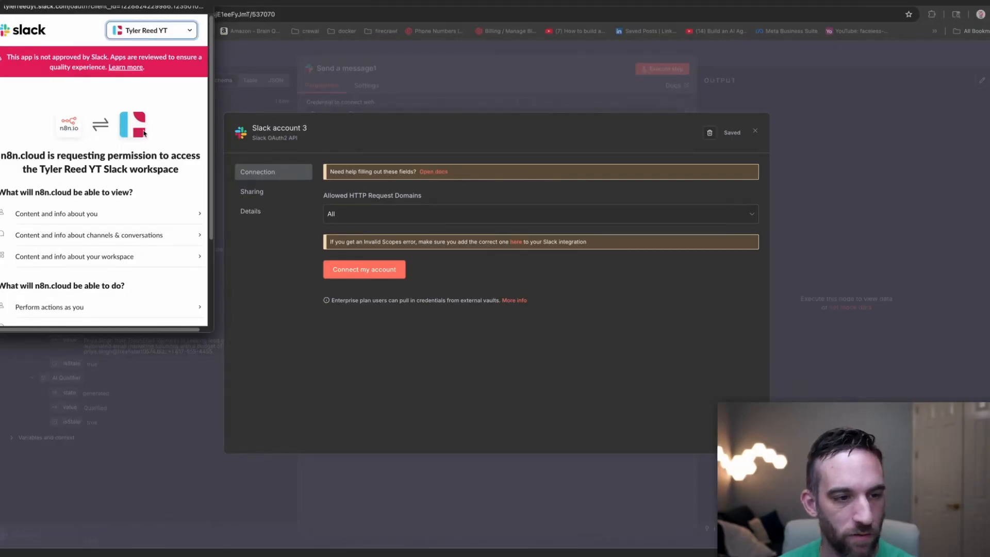
{"action": "scroll", "coordinate": [145, 155], "scroll_direction": "down", "scroll_amount": 3}
{"action": "left_click", "coordinate": [122, 267]}
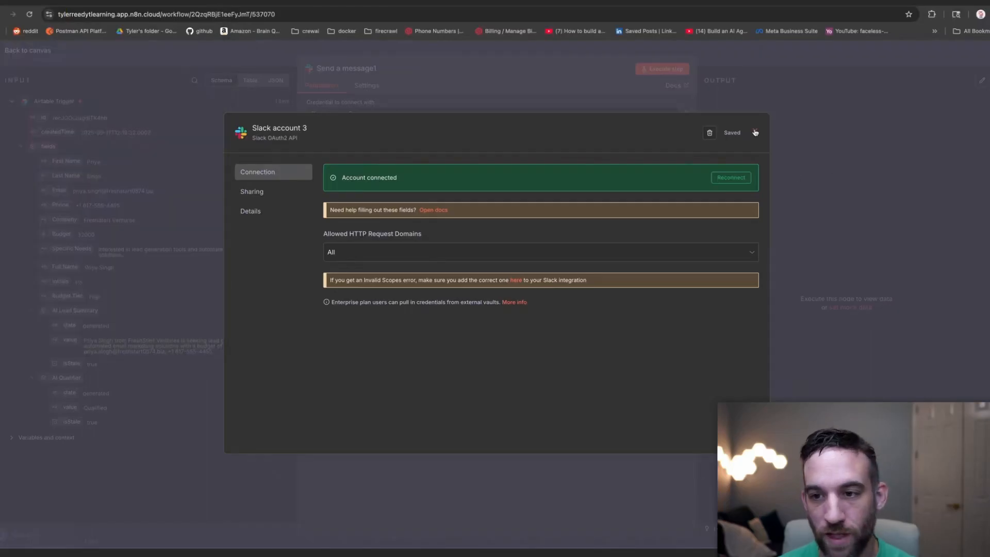
{"action": "left_click", "coordinate": [756, 133]}
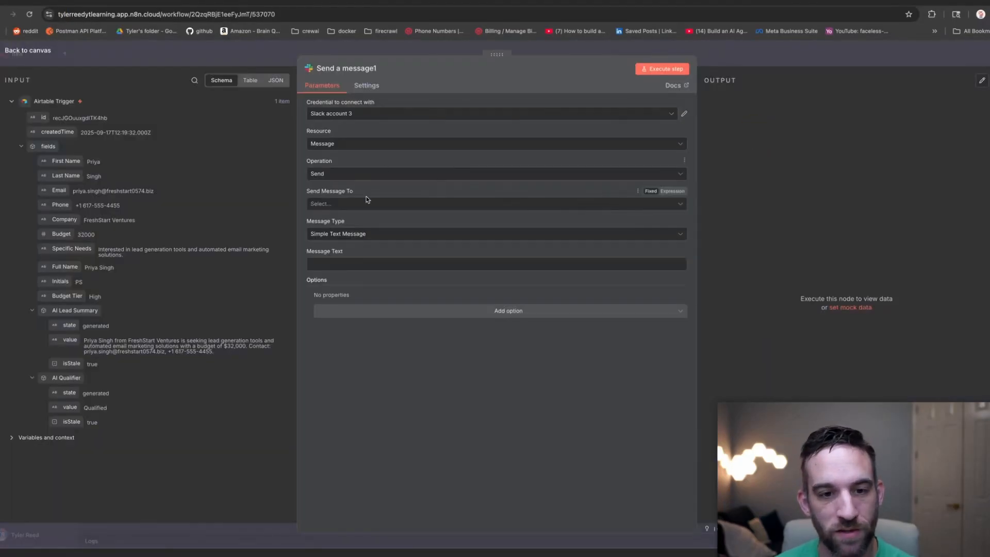
Send the Slack message to a channel, choosing the notifications channel.
{"action": "left_click", "coordinate": [371, 208]}
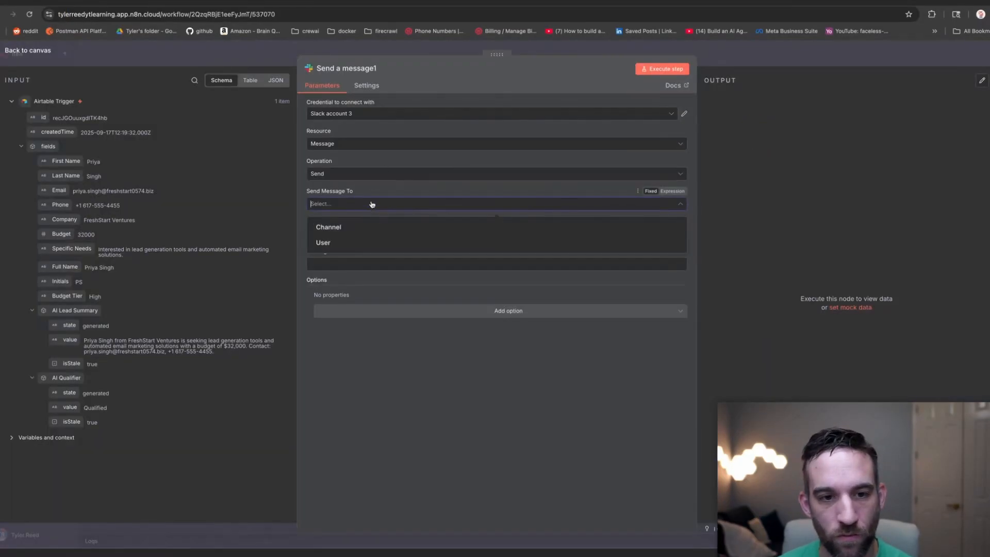
{"action": "left_click", "coordinate": [376, 184]}
{"action": "left_click", "coordinate": [371, 206]}
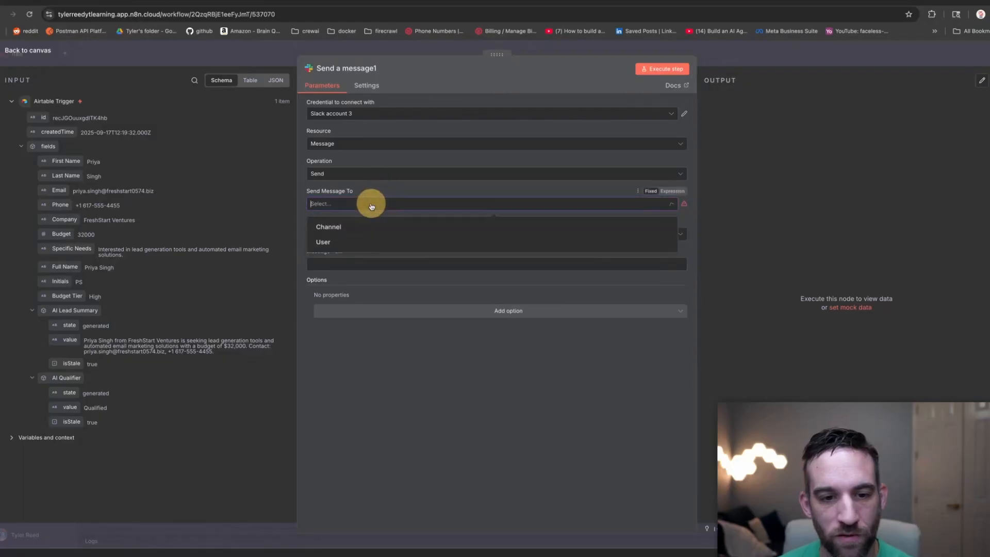
{"action": "left_click", "coordinate": [353, 228]}
{"action": "left_click", "coordinate": [383, 234]}
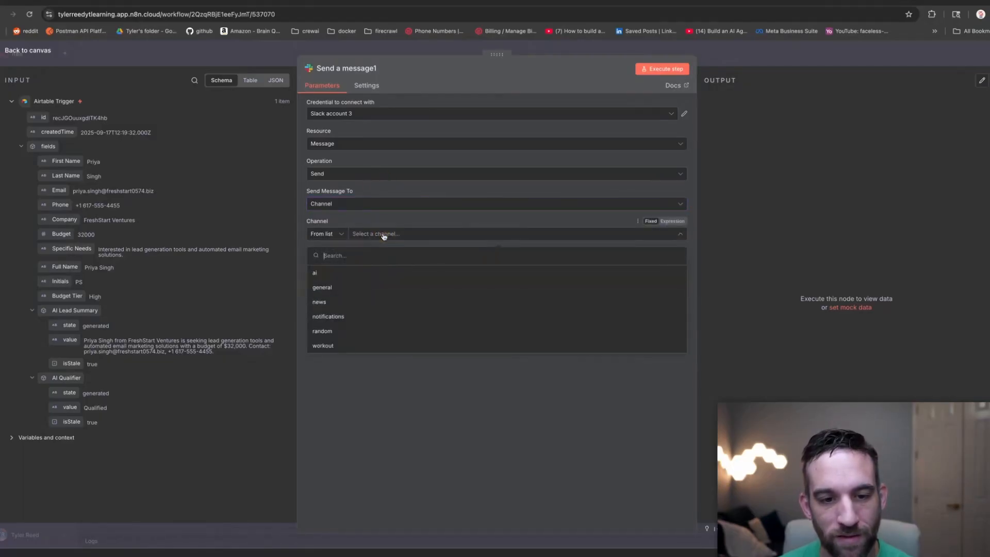
{"action": "left_click", "coordinate": [370, 319]}
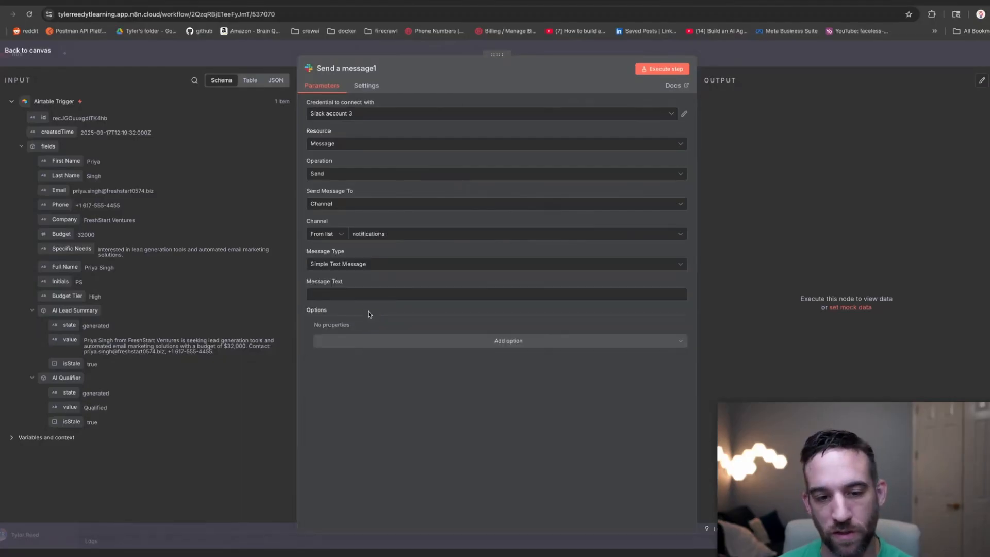
Set Message Text to 'New Lead: {Full Name} - ({Email}): {Company}' using mapped trigger fields.
{"action": "left_click", "coordinate": [374, 295]}
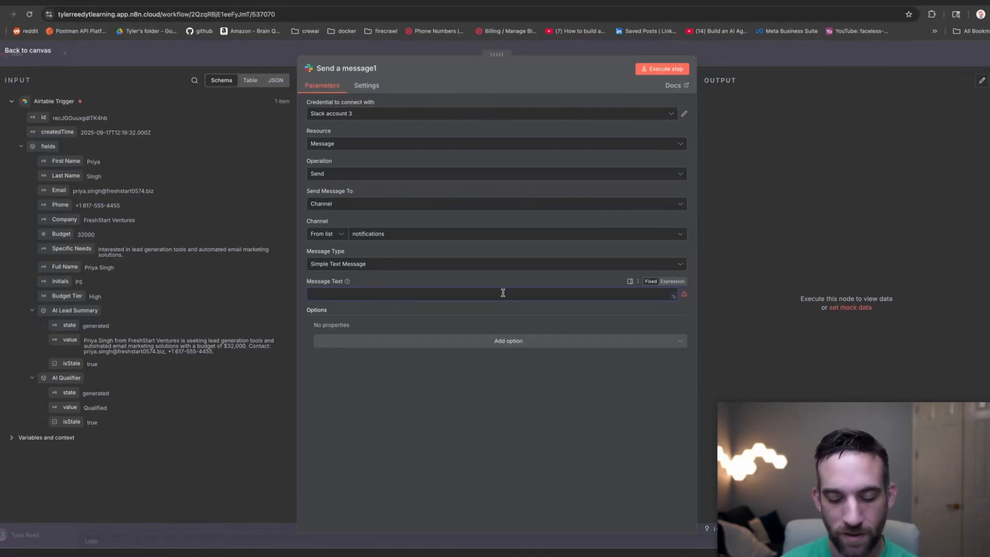
{"action": "type", "text": "New Lead:"}
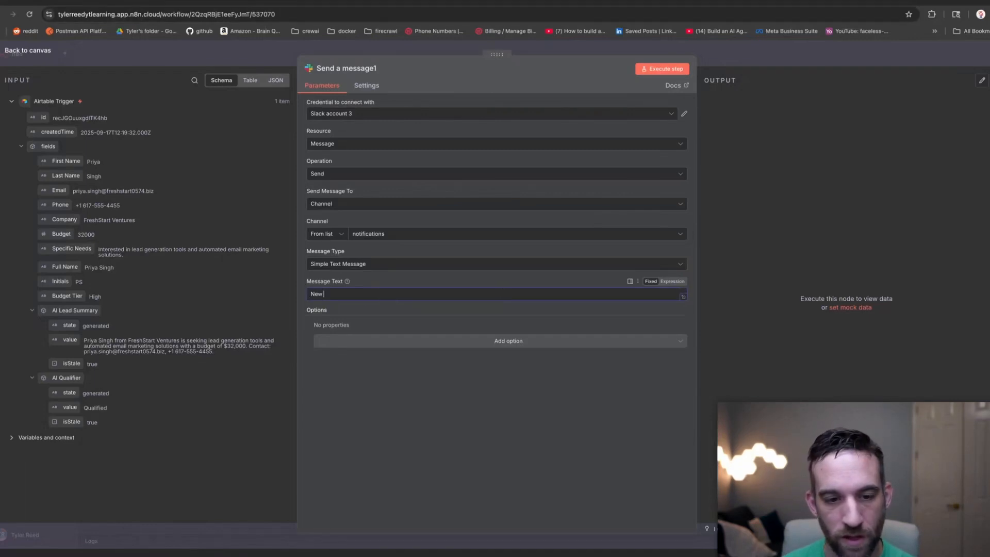
{"action": "left_click", "coordinate": [673, 281]}
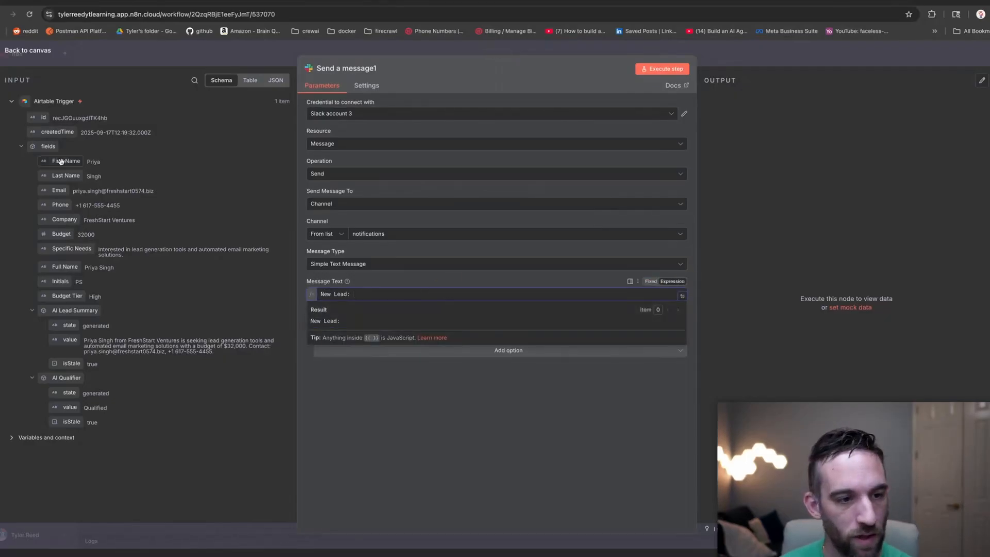
{"action": "left_click_drag", "start_coordinate": [64, 265], "coordinate": [501, 288]}
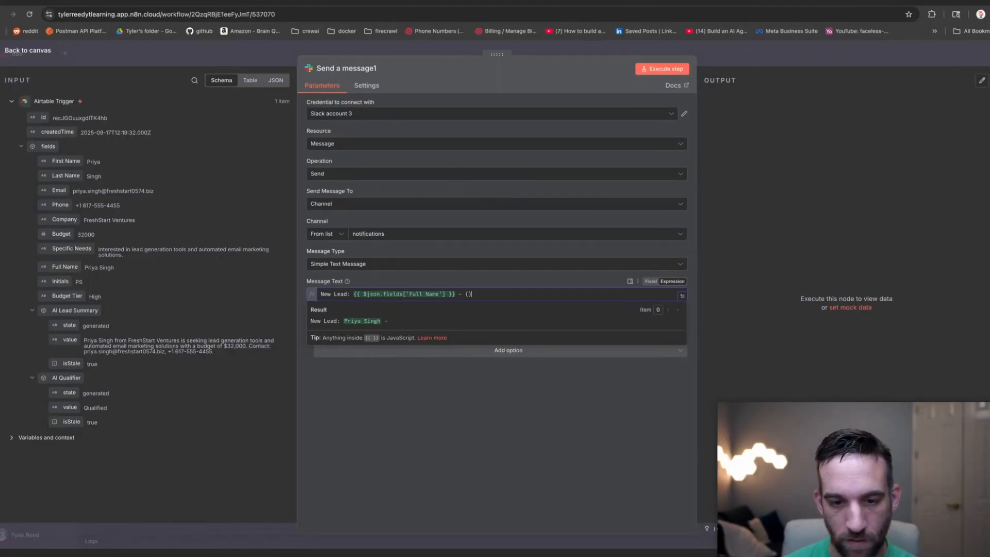
{"action": "type", "text": "- ()"}
{"action": "left_click_drag", "start_coordinate": [47, 191], "coordinate": [468, 294]}
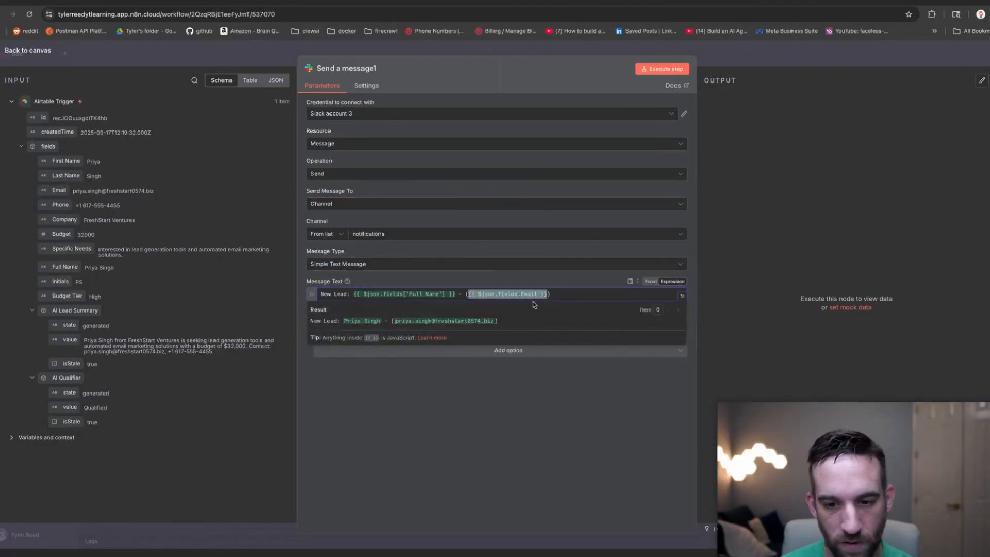
{"action": "left_click", "coordinate": [569, 294]}
{"action": "type", "text": ": Company ="}
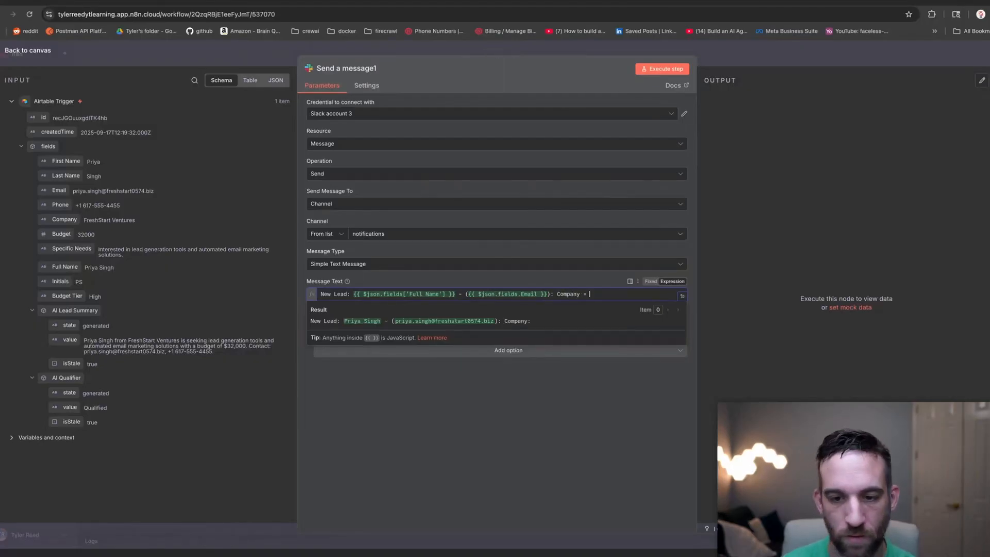
{"action": "left_click_drag", "start_coordinate": [64, 220], "coordinate": [639, 294]}
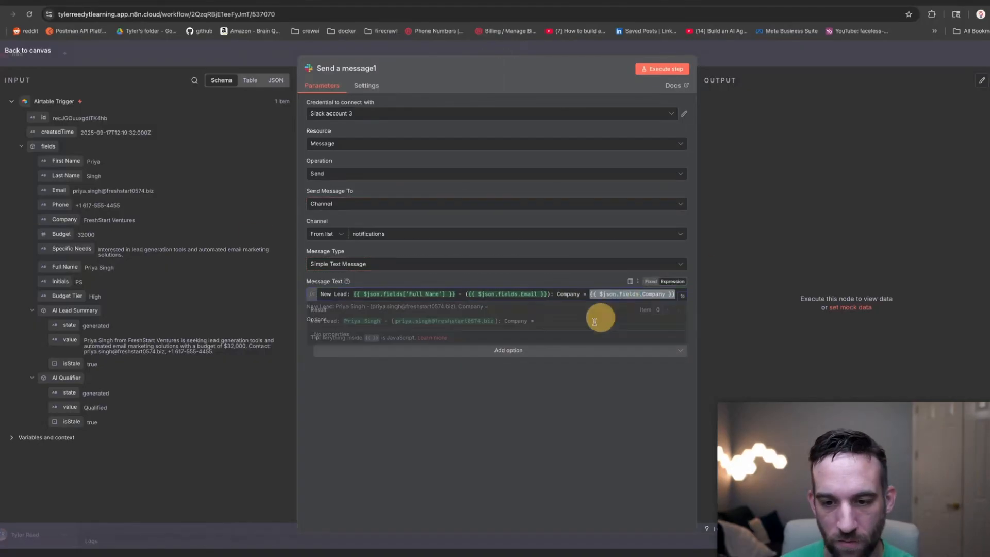
{"action": "left_click", "coordinate": [539, 294]}
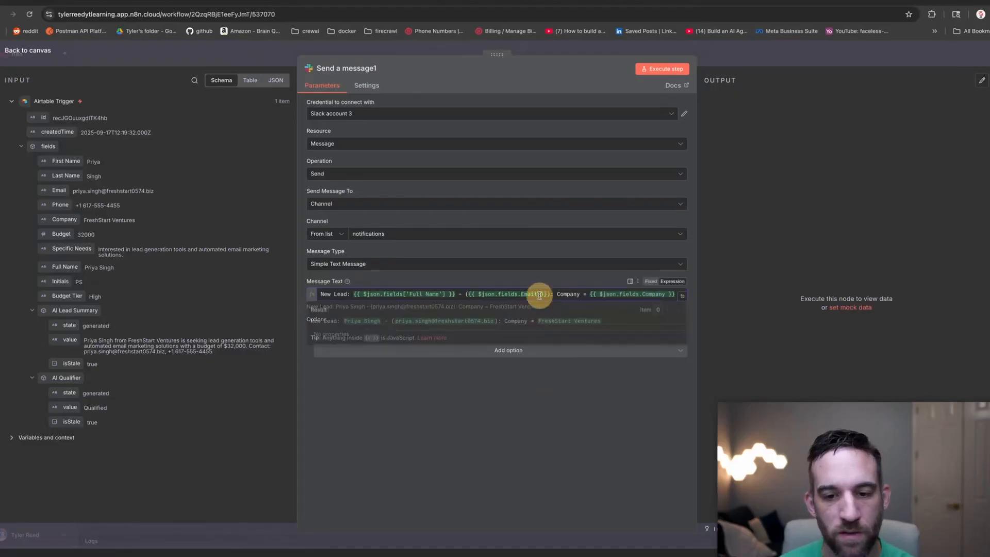
{"action": "left_click", "coordinate": [514, 382]}
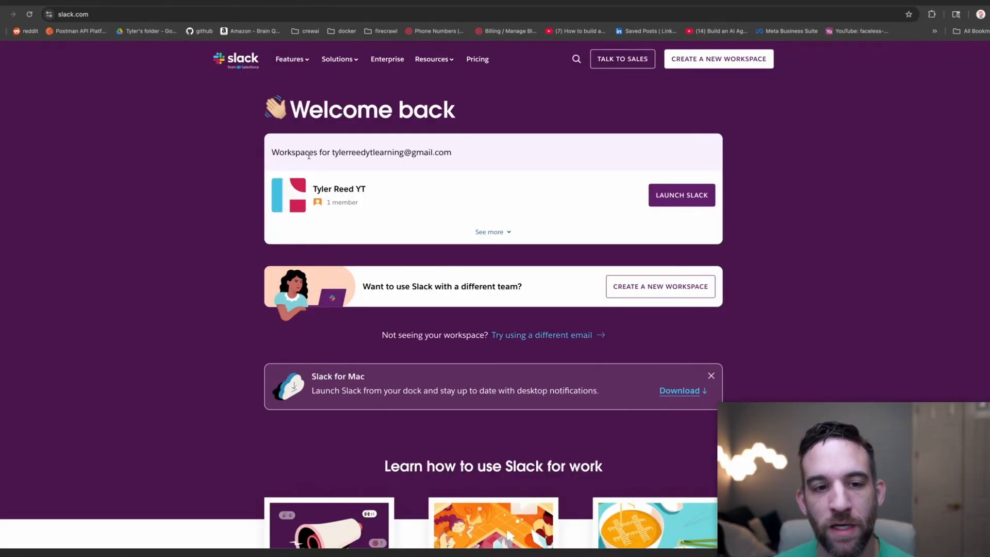
Launch the team Slack workspace in the browser instead of the app.
{"action": "left_click_drag", "start_coordinate": [321, 153], "coordinate": [472, 165]}
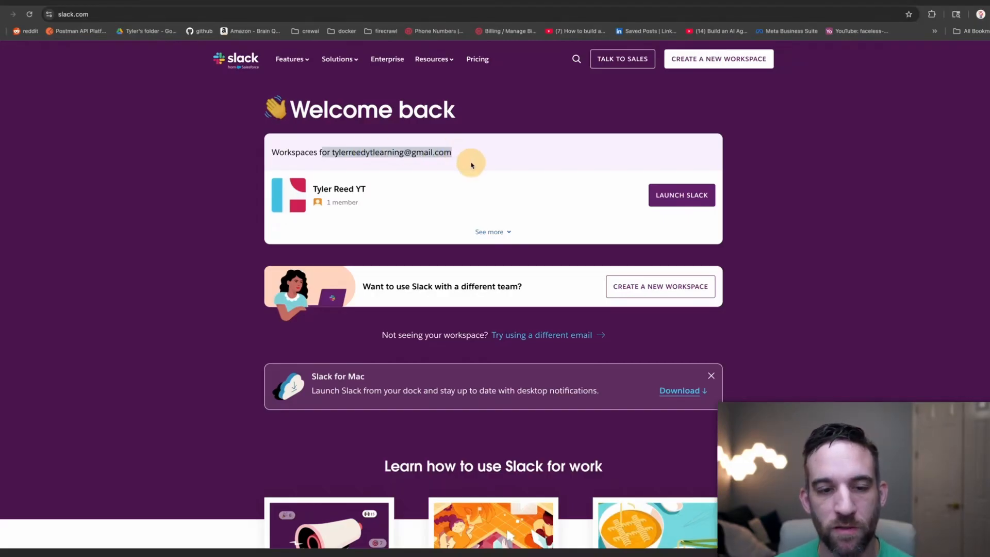
{"action": "left_click", "coordinate": [471, 165]}
{"action": "left_click", "coordinate": [688, 195]}
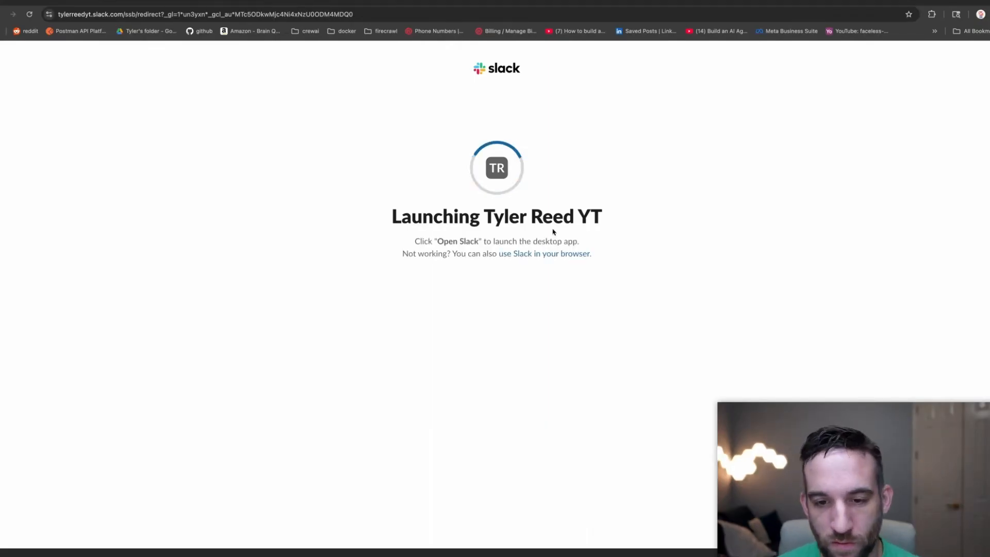
{"action": "left_click", "coordinate": [524, 253]}
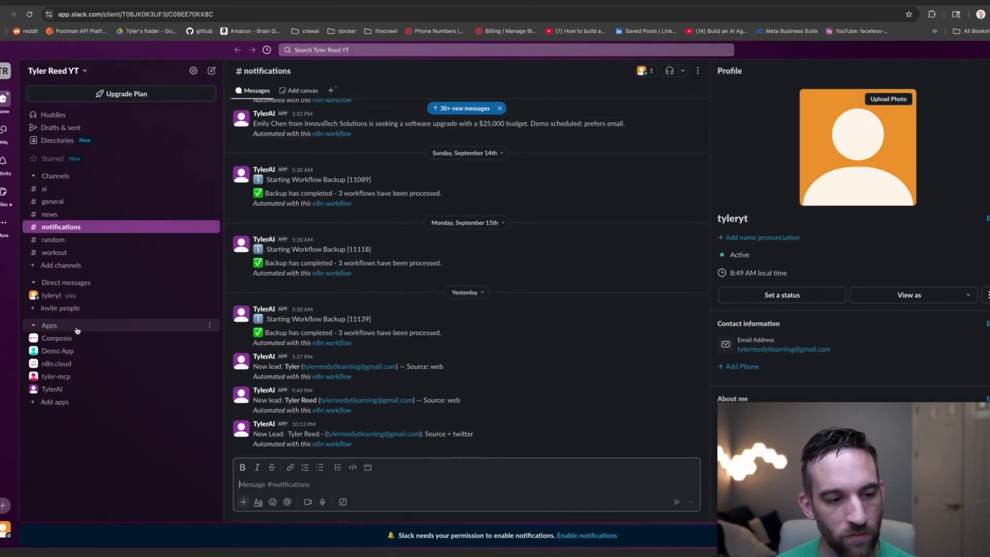
Toggle the sidebar's Apps section and go to Add channels.
{"action": "left_click", "coordinate": [56, 329]}
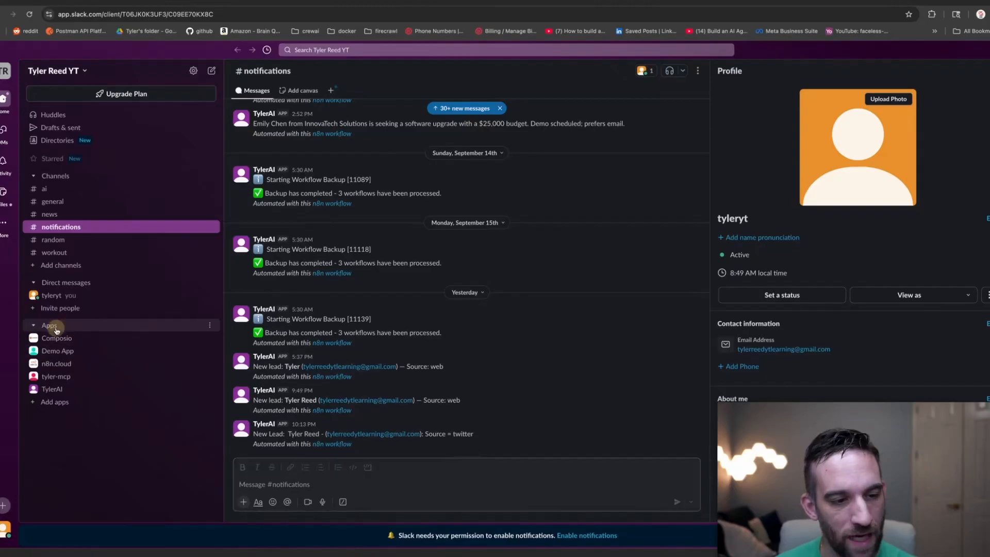
{"action": "left_click", "coordinate": [61, 327]}
{"action": "left_click", "coordinate": [42, 327]}
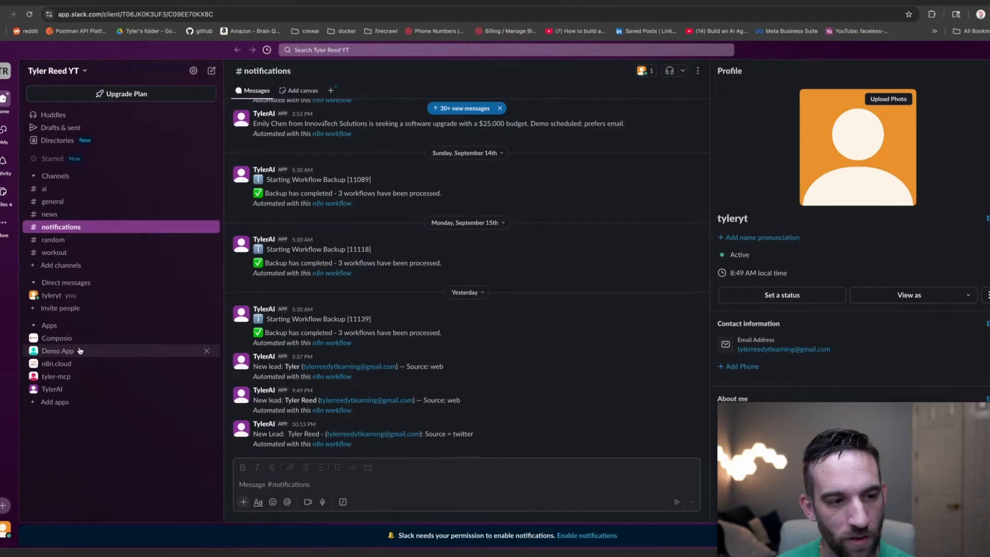
{"action": "left_click", "coordinate": [51, 270]}
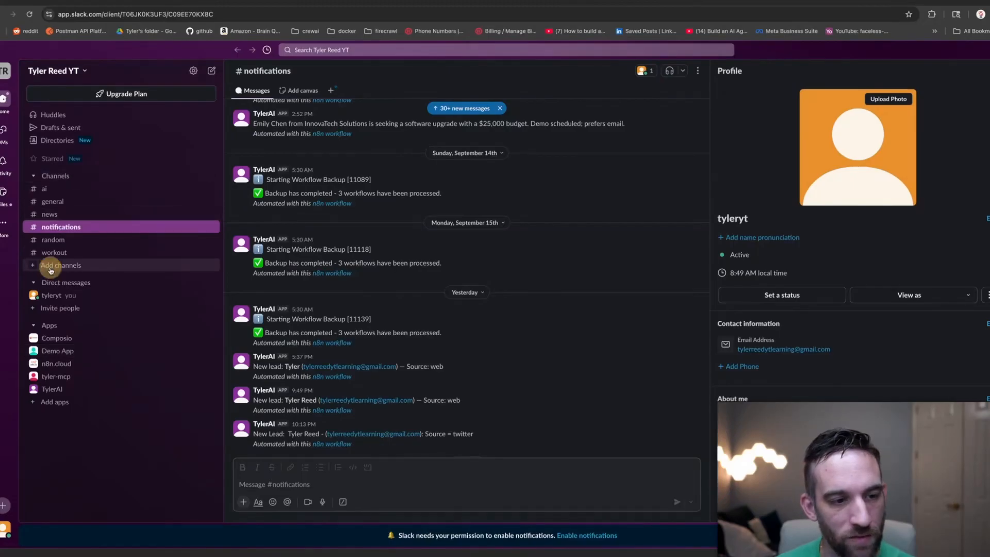
Create a blank channel named 'leads', skipping the invite step.
{"action": "left_click", "coordinate": [144, 277]}
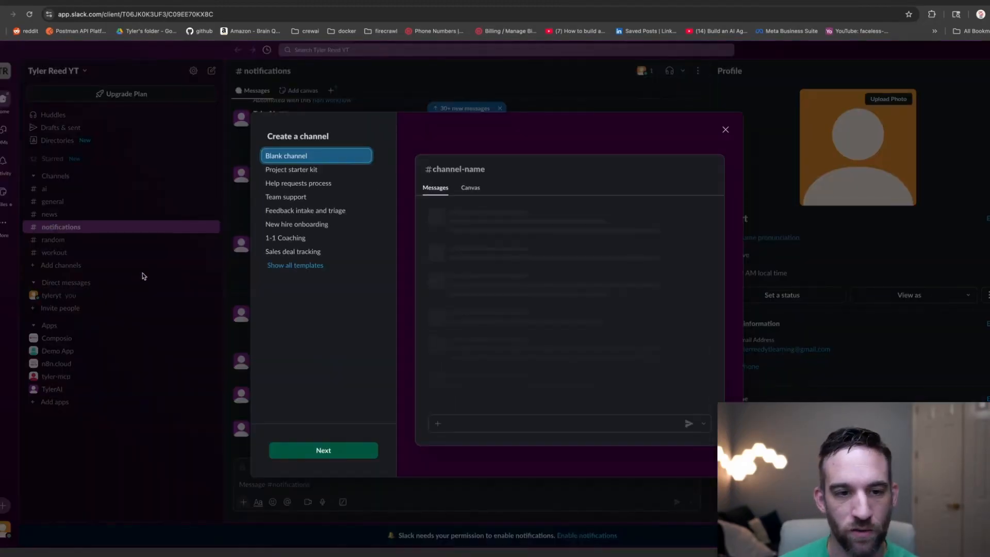
{"action": "left_click", "coordinate": [344, 451]}
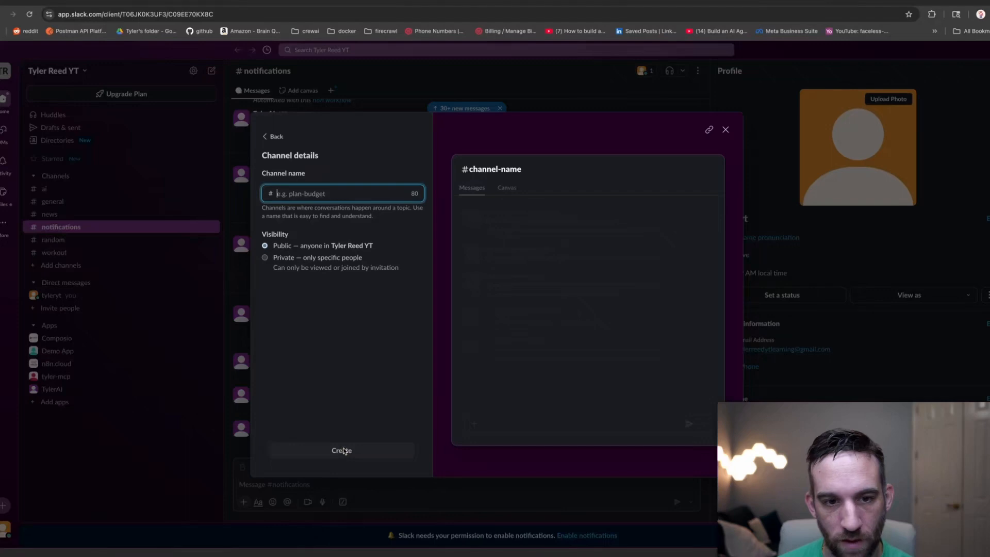
{"action": "left_click", "coordinate": [325, 193]}
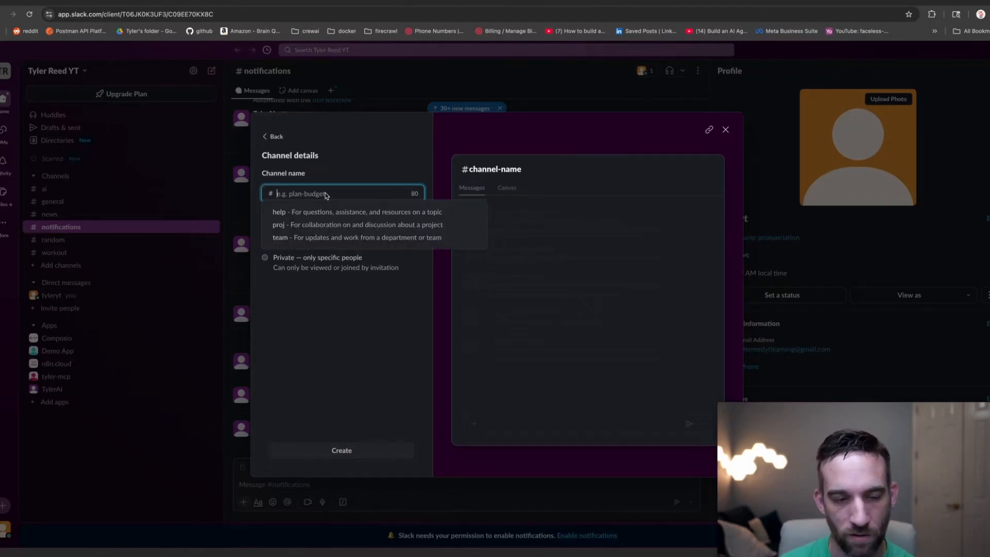
{"action": "type", "text": "leads"}
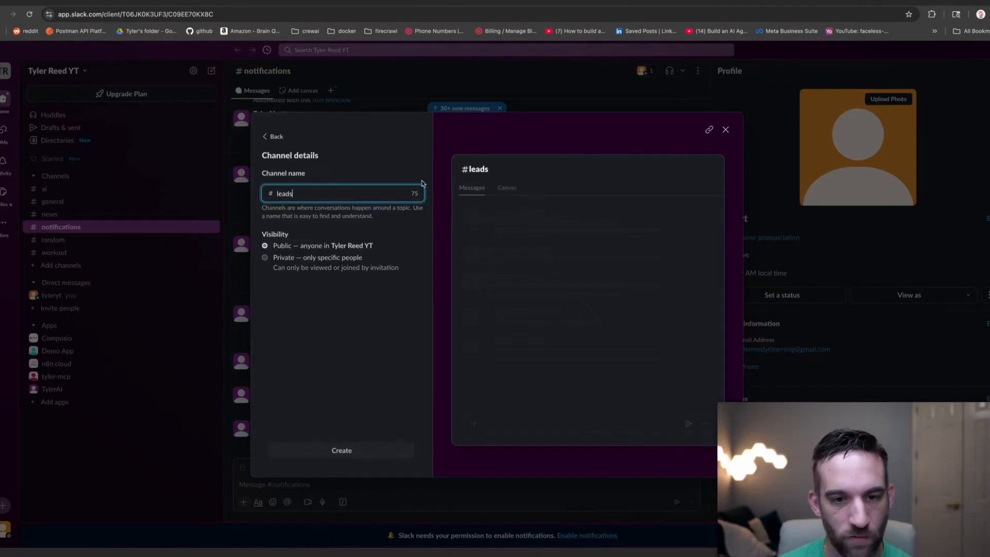
{"action": "left_click", "coordinate": [339, 451]}
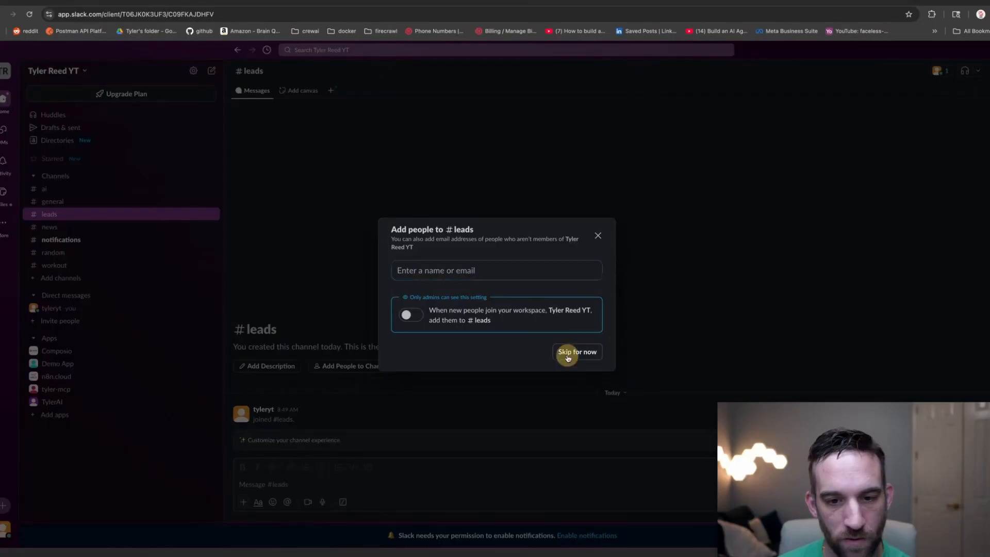
{"action": "left_click", "coordinate": [568, 351]}
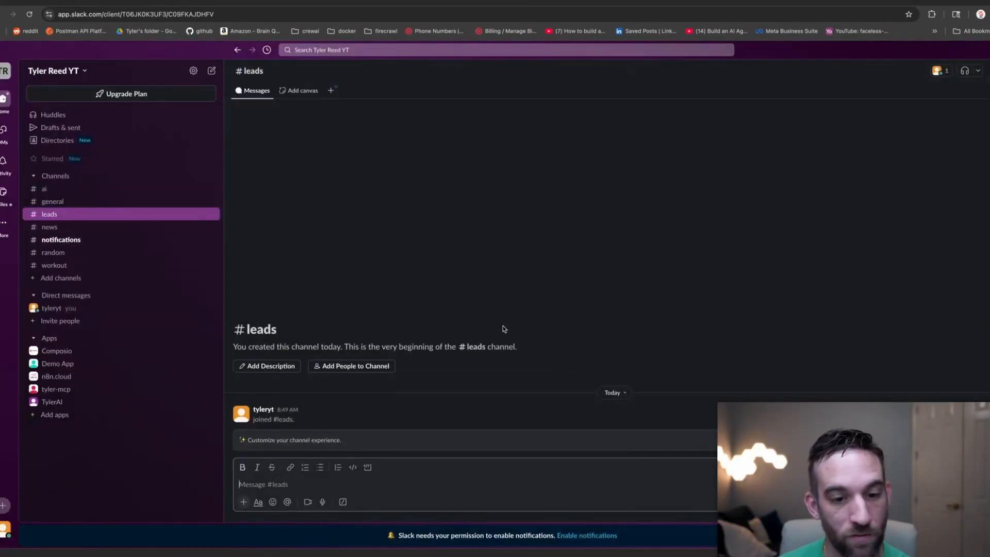
Add the Demo App to the leads channel through its Integrations details.
{"action": "right_click", "coordinate": [69, 364]}
{"action": "left_click", "coordinate": [127, 216]}
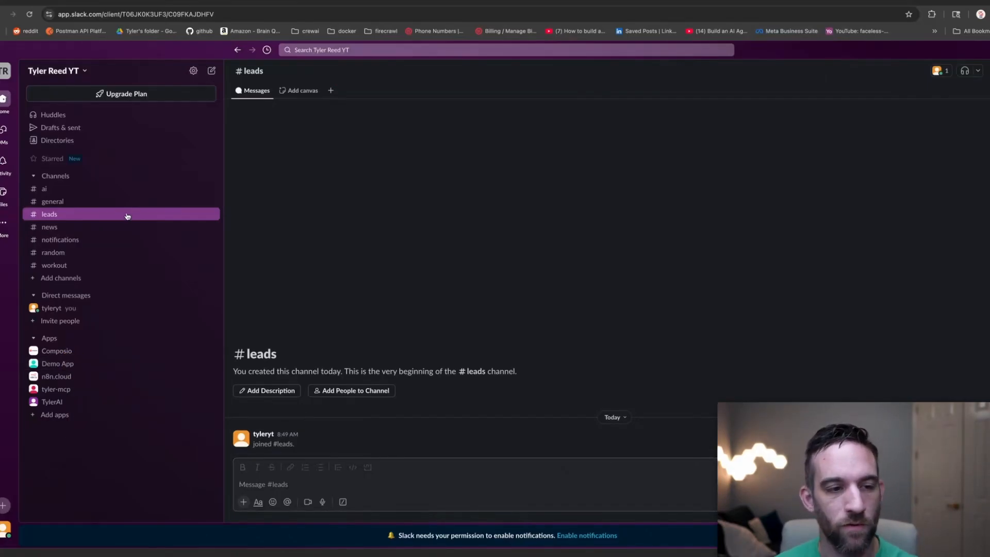
{"action": "right_click", "coordinate": [128, 216]}
{"action": "left_click", "coordinate": [145, 225]}
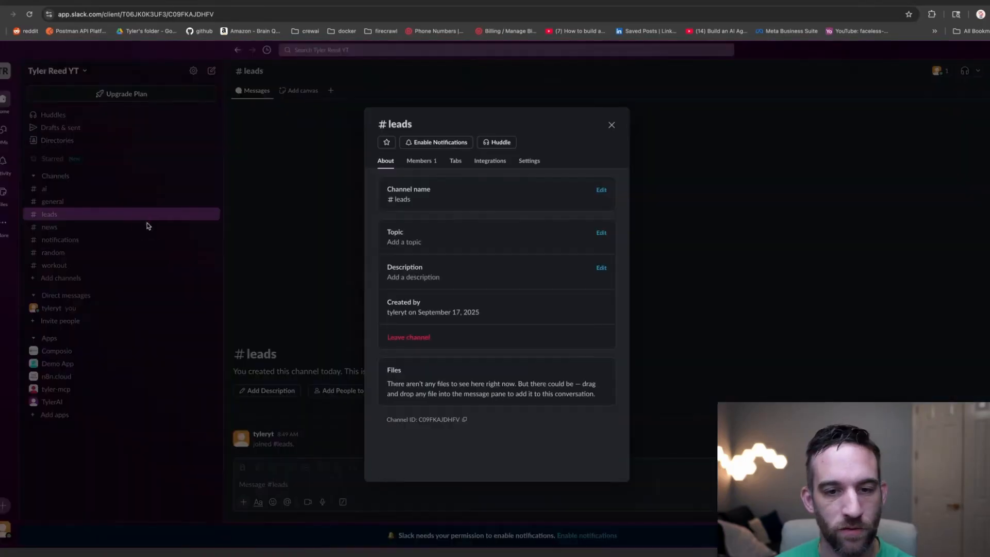
{"action": "left_click", "coordinate": [483, 164]}
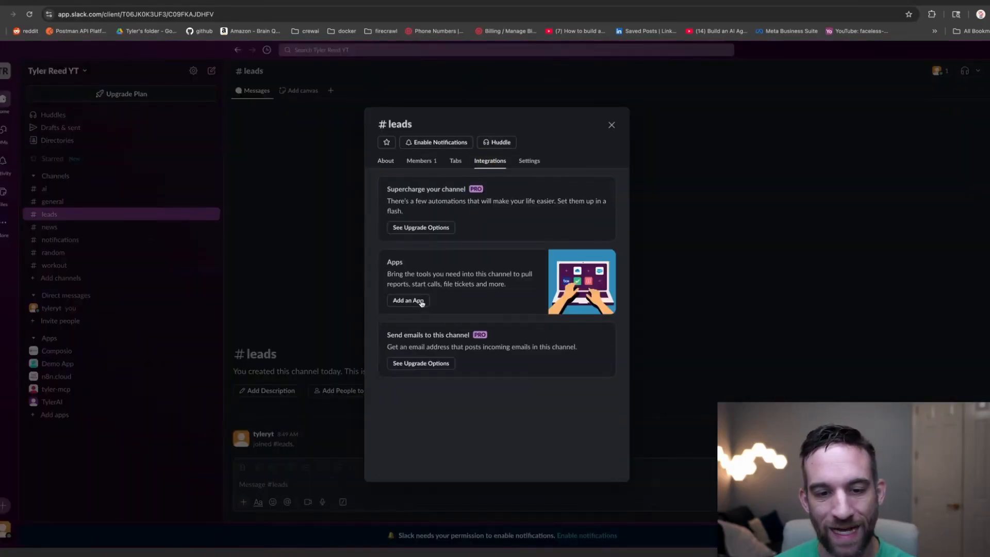
{"action": "left_click", "coordinate": [422, 303]}
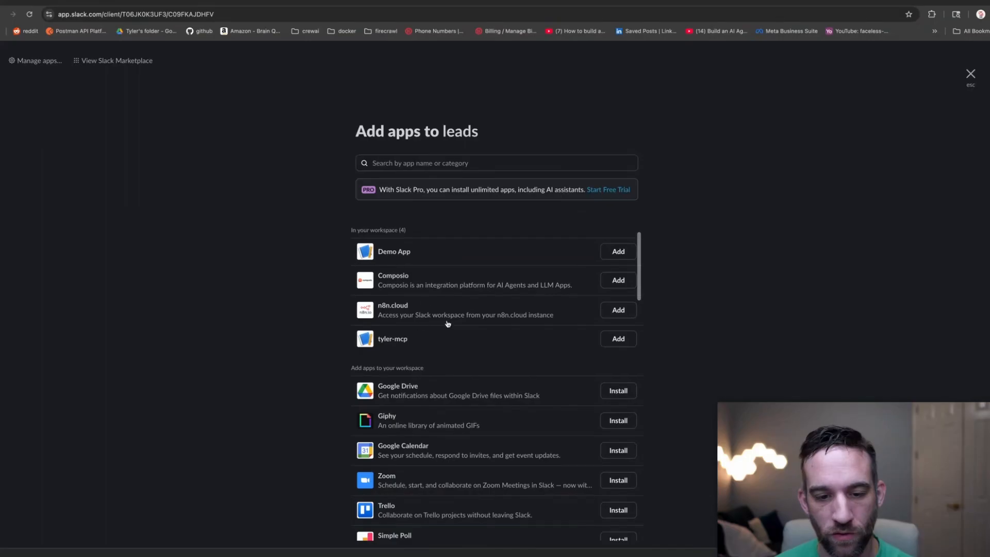
{"action": "left_click", "coordinate": [611, 253]}
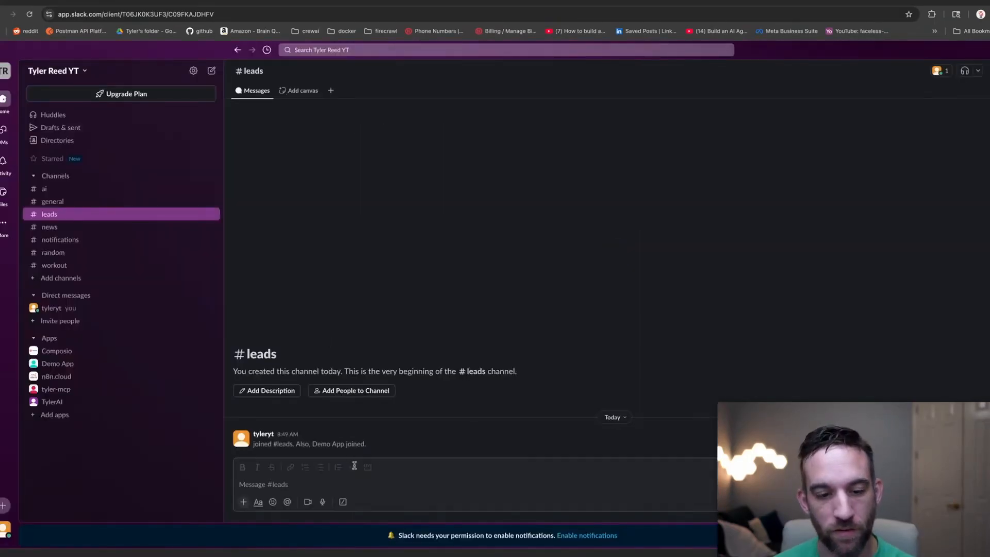
{"action": "left_click", "coordinate": [408, 472]}
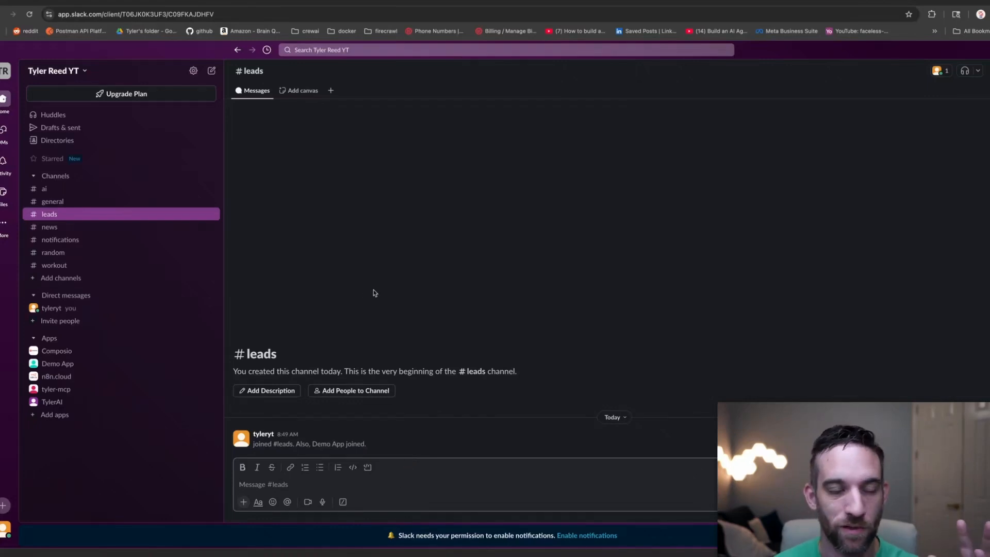
{"action": "left_click", "coordinate": [158, 1]}
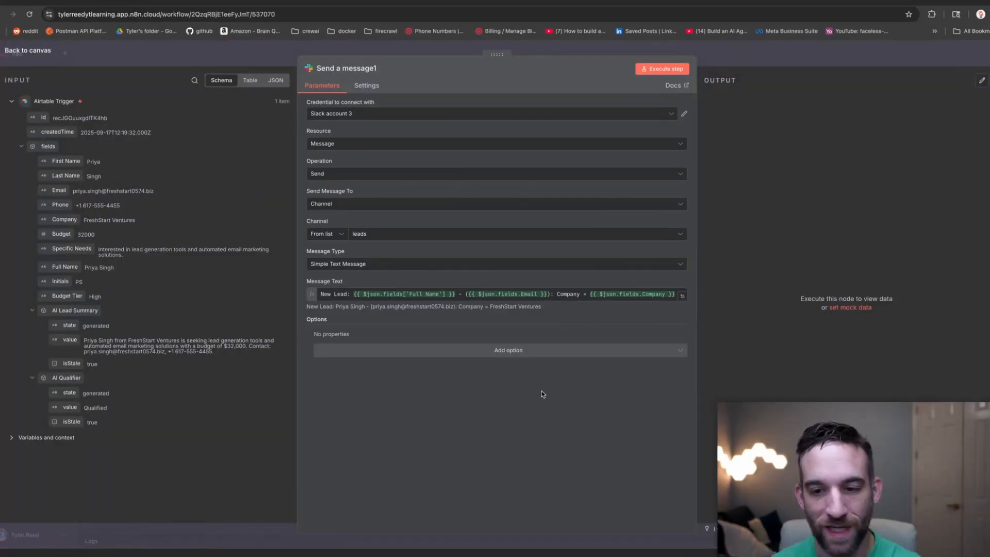
Switch the Slack node's channel to leads, run it, and check the posted message in Slack.
{"action": "left_click", "coordinate": [372, 235]}
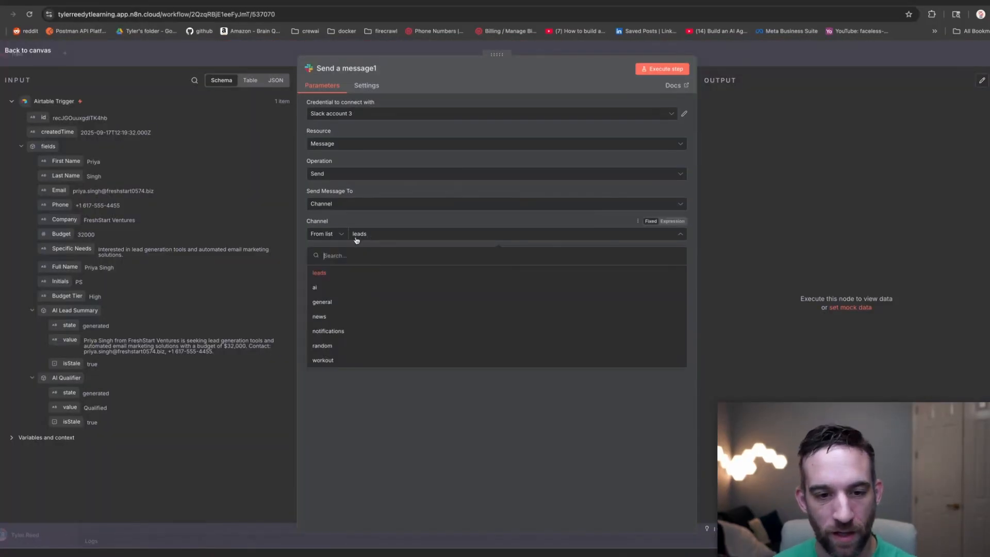
{"action": "left_click", "coordinate": [334, 273]}
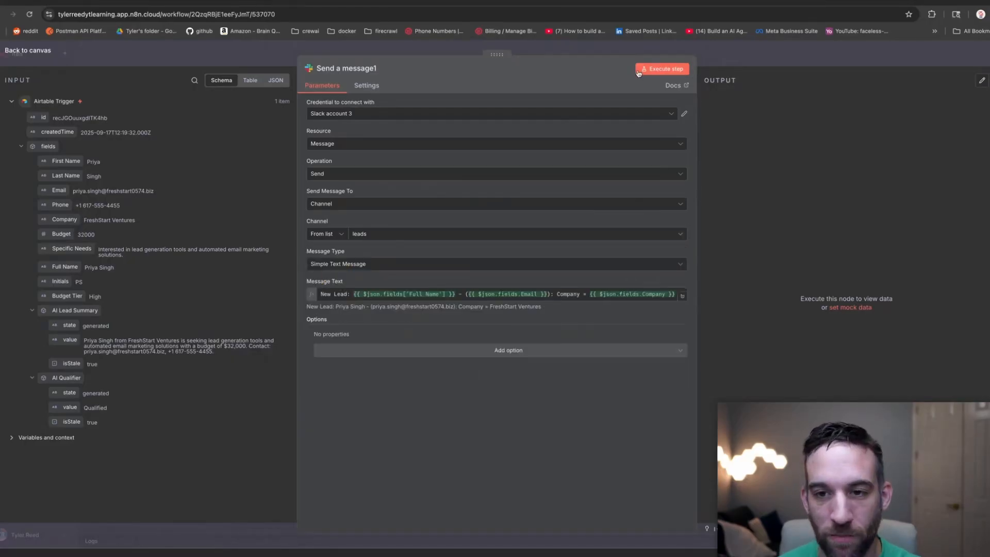
{"action": "left_click", "coordinate": [664, 72]}
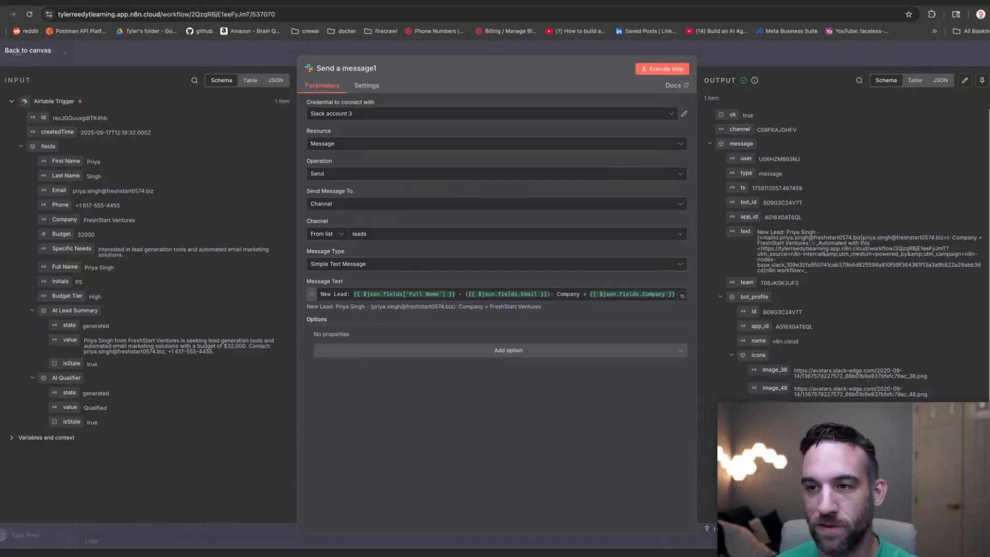
{"action": "left_click", "coordinate": [901, 2]}
{"action": "left_click_drag", "start_coordinate": [521, 434], "coordinate": [250, 433]}
{"action": "left_click", "coordinate": [560, 439]}
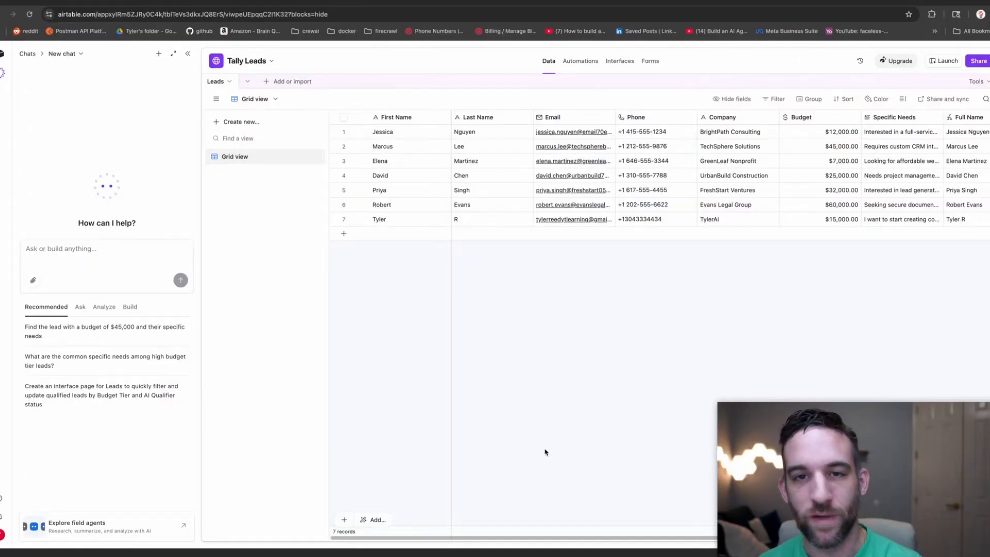
Ask Airtable's AI assistant to add a Contact At column to Leads, then check the grid.
{"action": "left_click", "coordinate": [218, 84]}
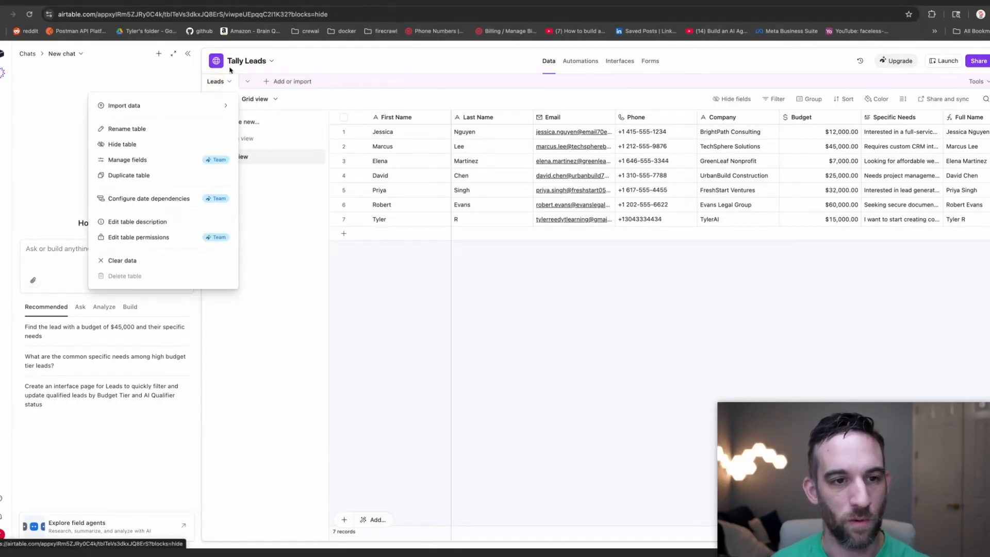
{"action": "left_click", "coordinate": [217, 83]}
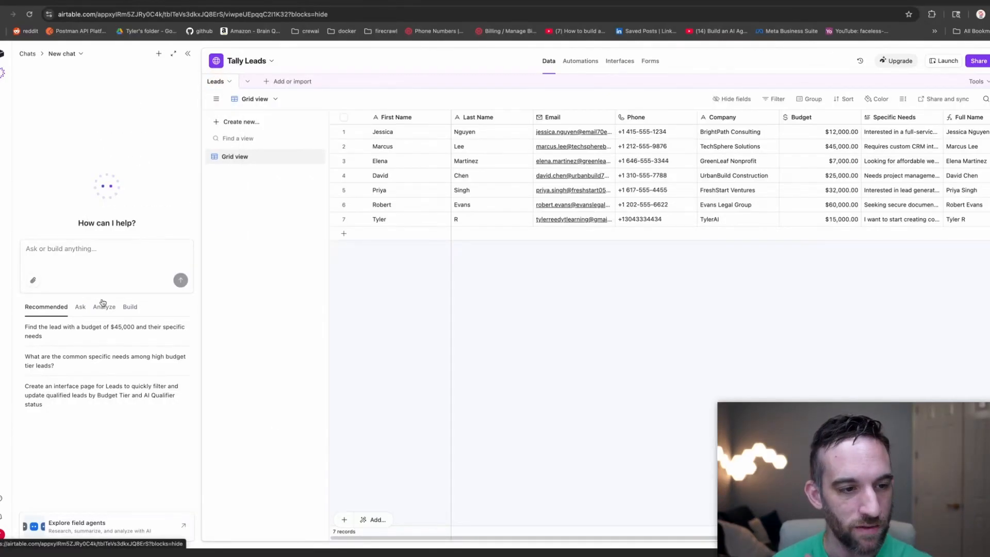
{"action": "left_click", "coordinate": [116, 251]}
{"action": "type", "text": "can you add a new column called Contact At and I will fill"}
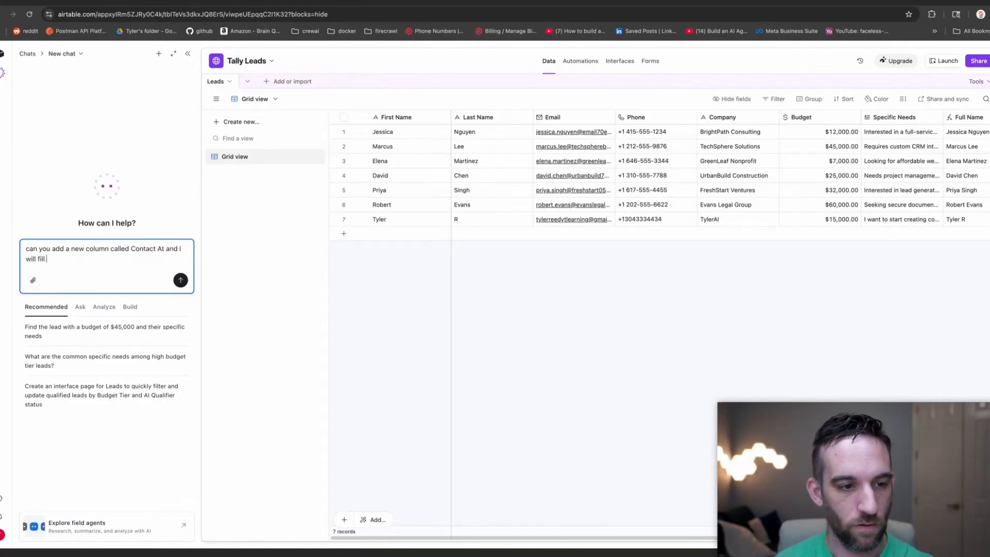
{"action": "type", "text": "in"}
{"action": "key", "text": "Return"}
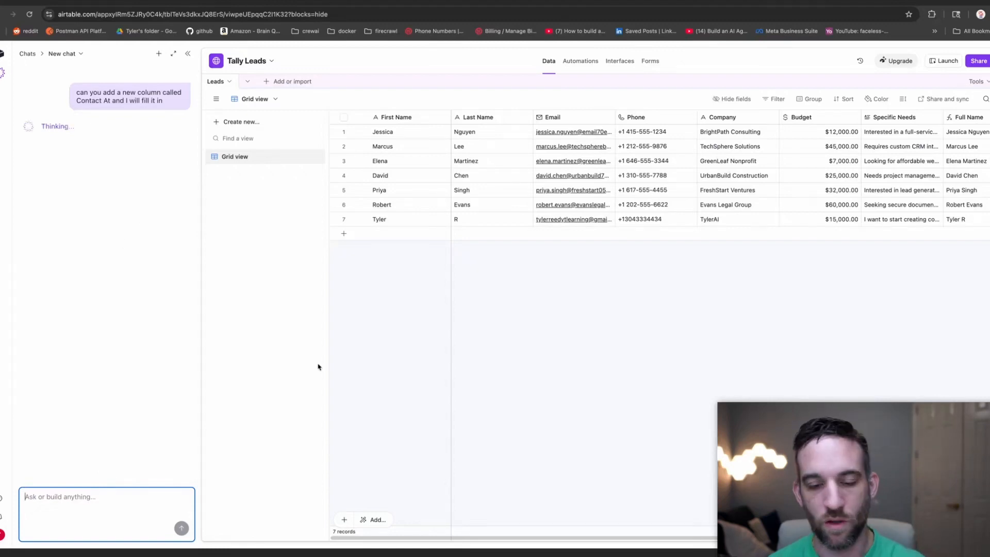
{"action": "left_click_drag", "start_coordinate": [537, 540], "coordinate": [801, 539]}
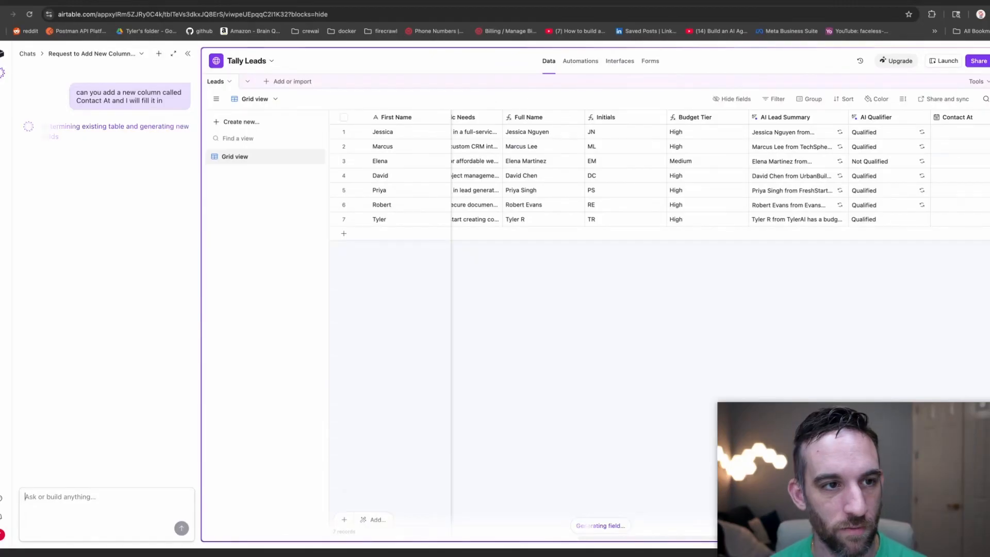
{"action": "left_click", "coordinate": [123, 2]}
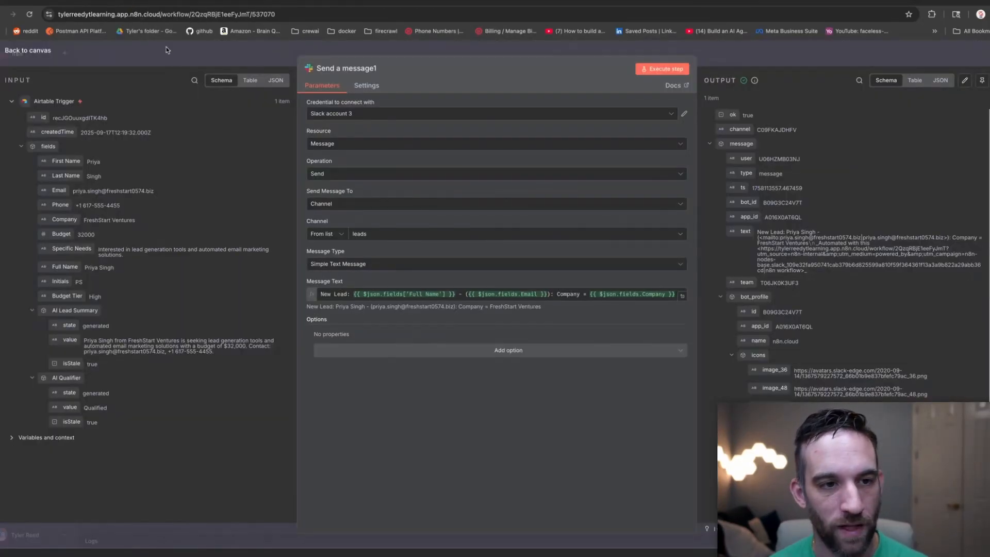
Add an Airtable Update record step after Gmail using the Tally Leads base and Leads table.
{"action": "left_click", "coordinate": [173, 58]}
{"action": "left_click_drag", "start_coordinate": [671, 141], "coordinate": [599, 223]}
{"action": "left_click", "coordinate": [537, 266]}
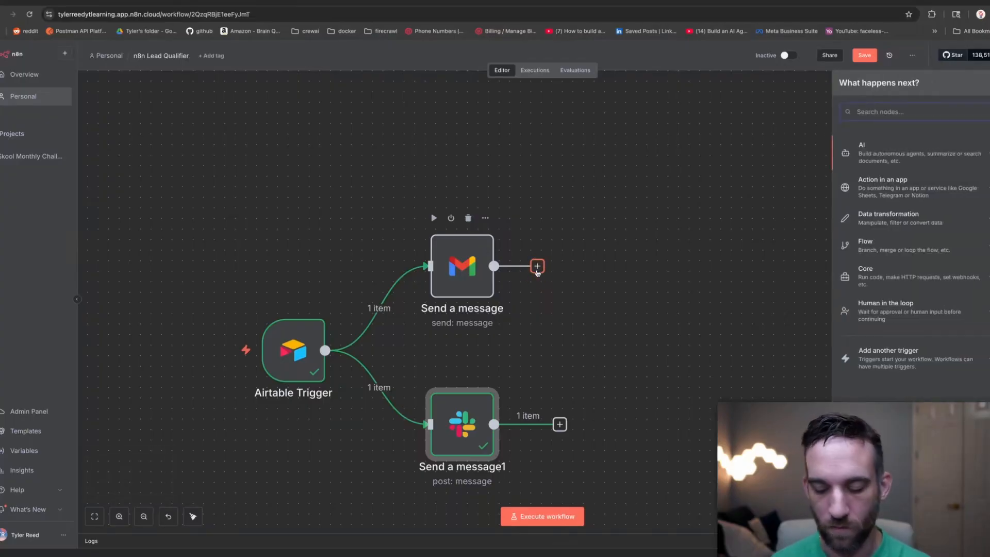
{"action": "type", "text": "airtable"}
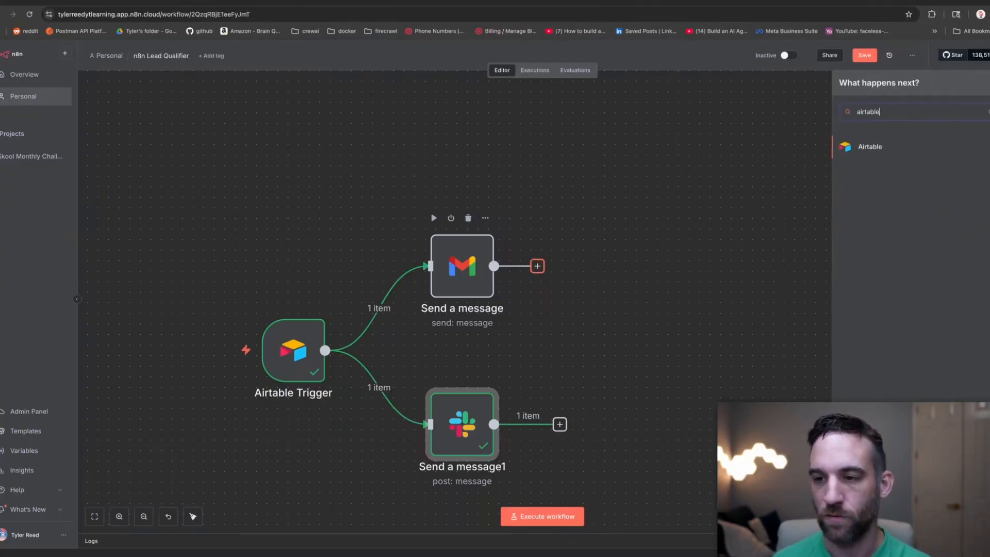
{"action": "key", "text": "Return"}
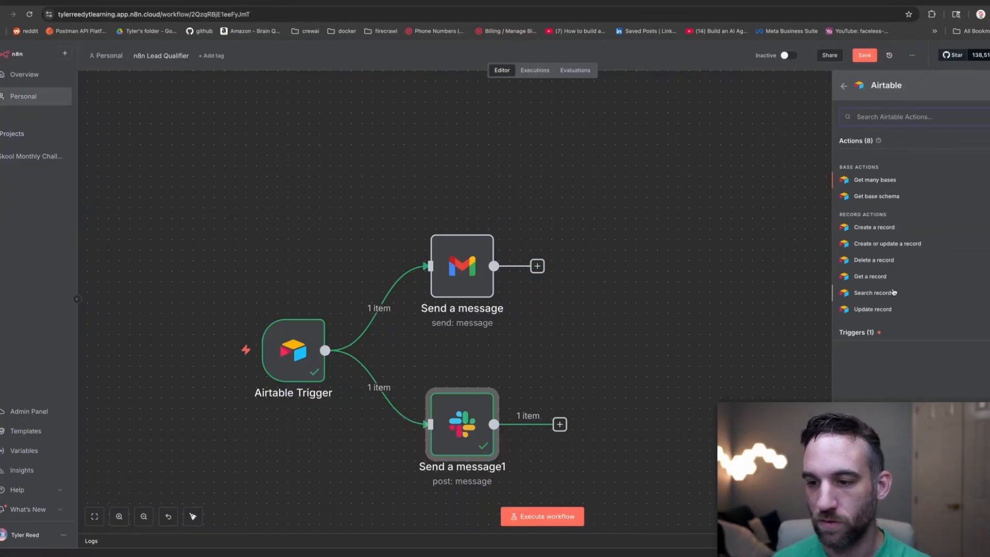
{"action": "left_click", "coordinate": [881, 310]}
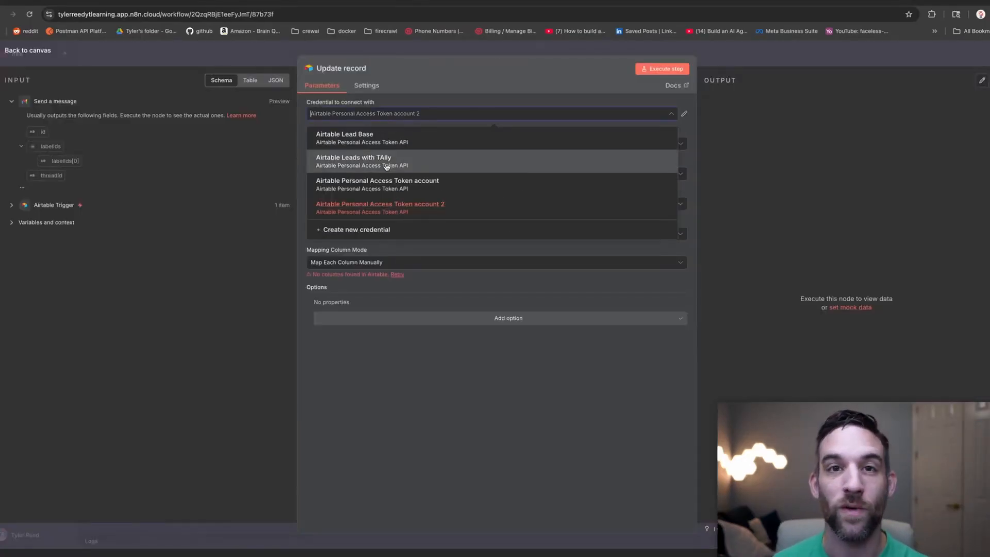
{"action": "left_click", "coordinate": [412, 164]}
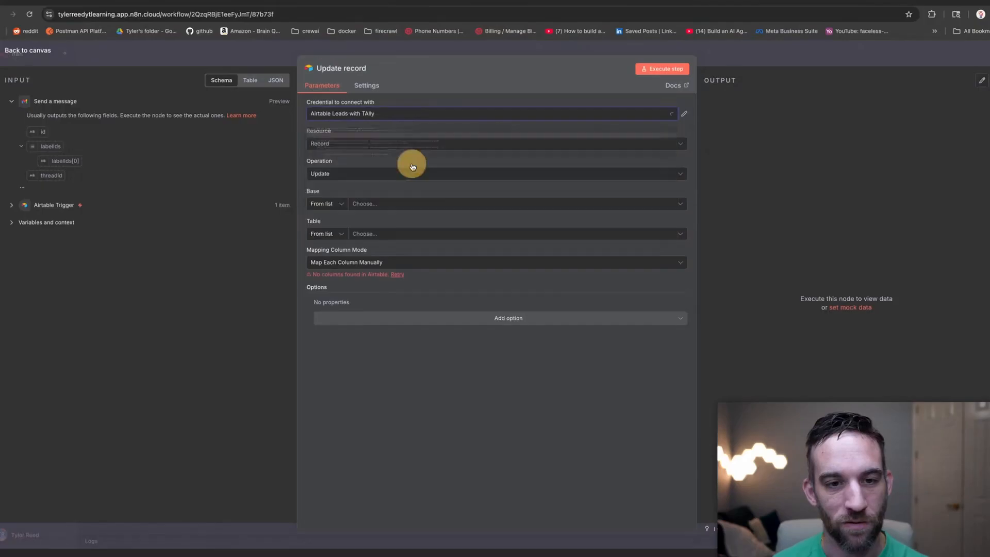
{"action": "left_click", "coordinate": [372, 204]}
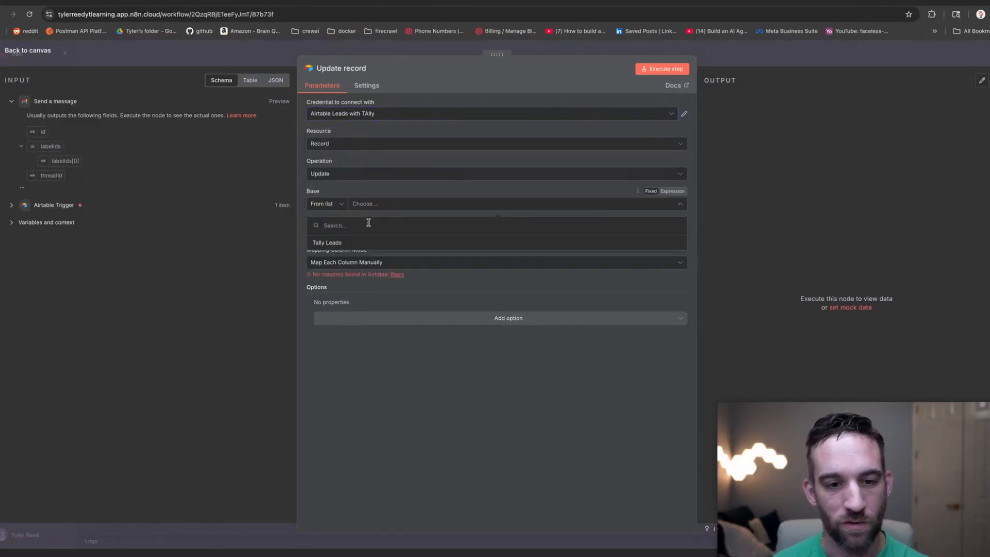
{"action": "left_click", "coordinate": [368, 246]}
{"action": "left_click", "coordinate": [382, 235]}
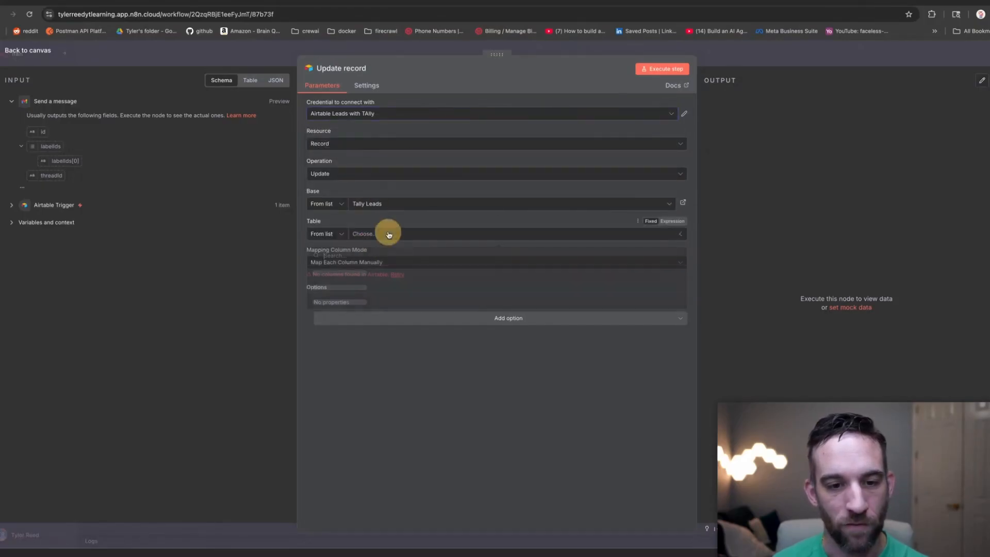
{"action": "left_click", "coordinate": [360, 276]}
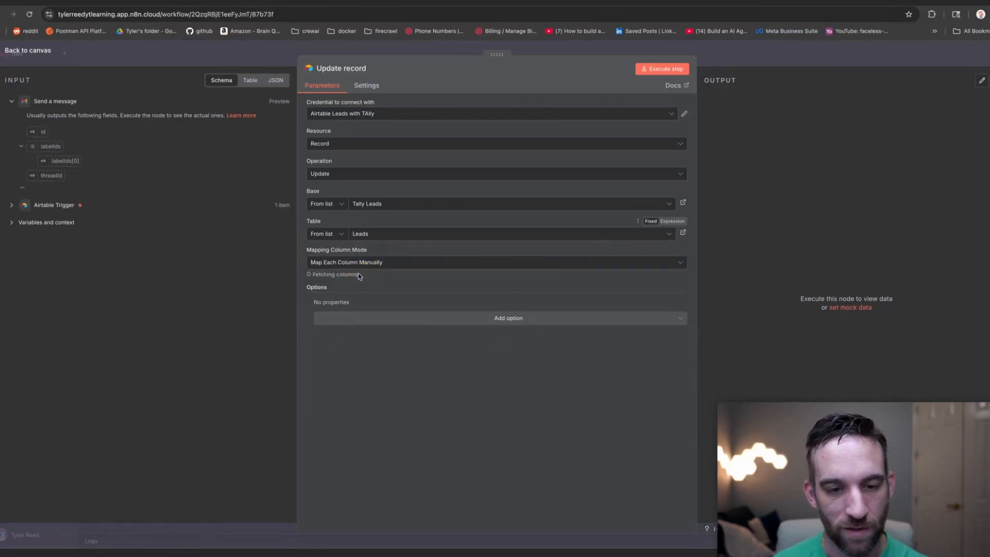
Map the trigger's Email into the Email field and match records on Email instead of id.
{"action": "scroll", "coordinate": [400, 261], "scroll_direction": "down", "scroll_amount": 5}
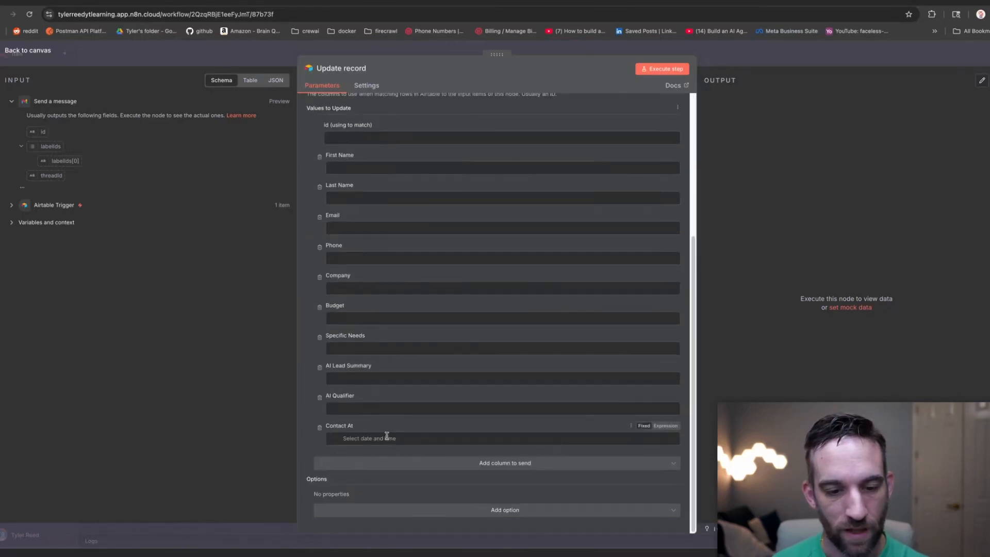
{"action": "scroll", "coordinate": [388, 435], "scroll_direction": "up", "scroll_amount": 4}
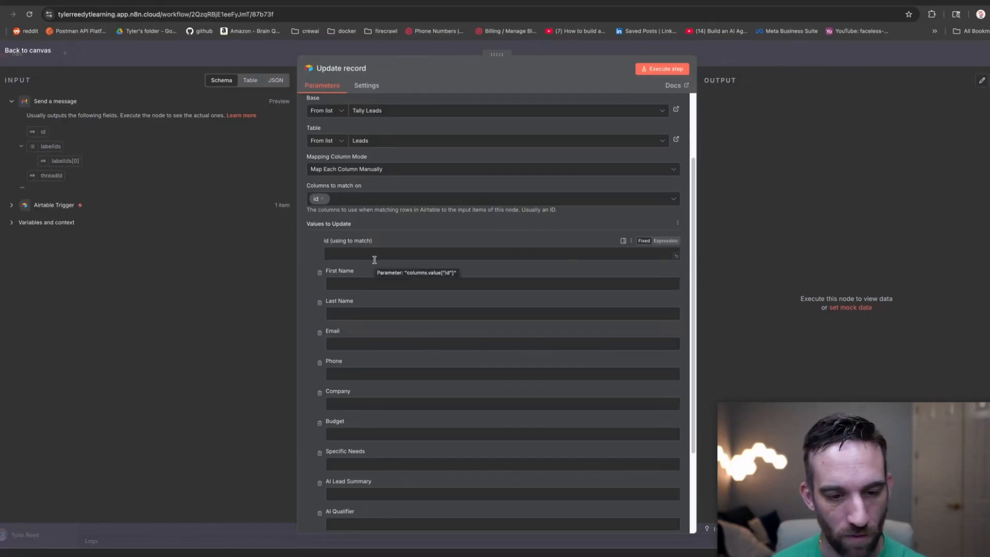
{"action": "scroll", "coordinate": [373, 258], "scroll_direction": "down", "scroll_amount": 1}
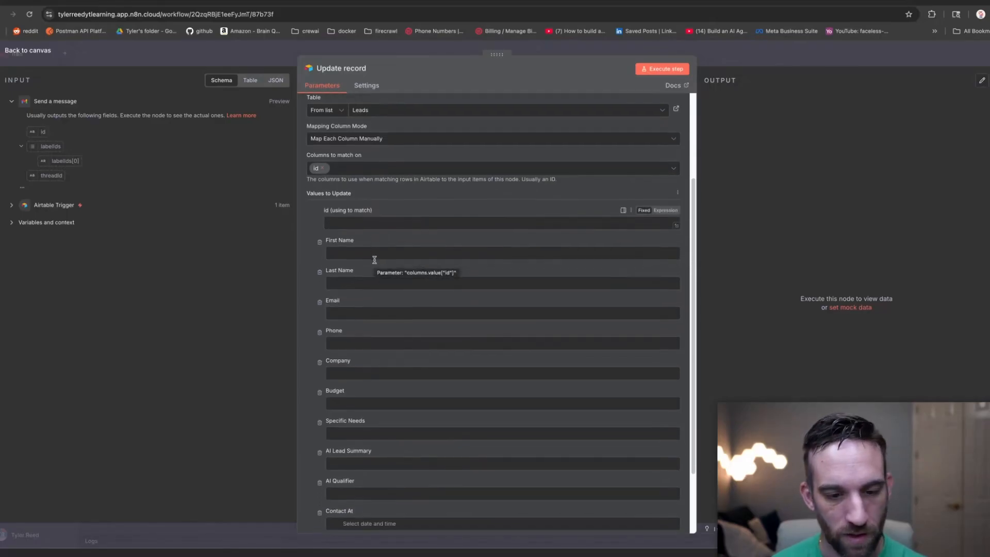
{"action": "left_click", "coordinate": [11, 206]}
{"action": "scroll", "coordinate": [19, 146], "scroll_direction": "up", "scroll_amount": 2}
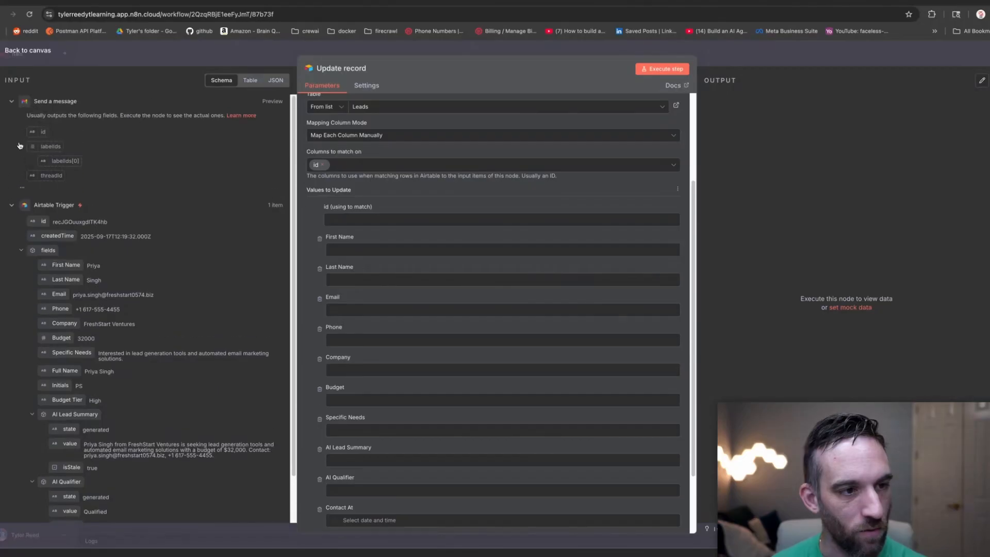
{"action": "left_click", "coordinate": [11, 102]}
{"action": "left_click_drag", "start_coordinate": [59, 207], "coordinate": [355, 310]}
{"action": "left_click", "coordinate": [322, 165]}
{"action": "left_click", "coordinate": [339, 167]}
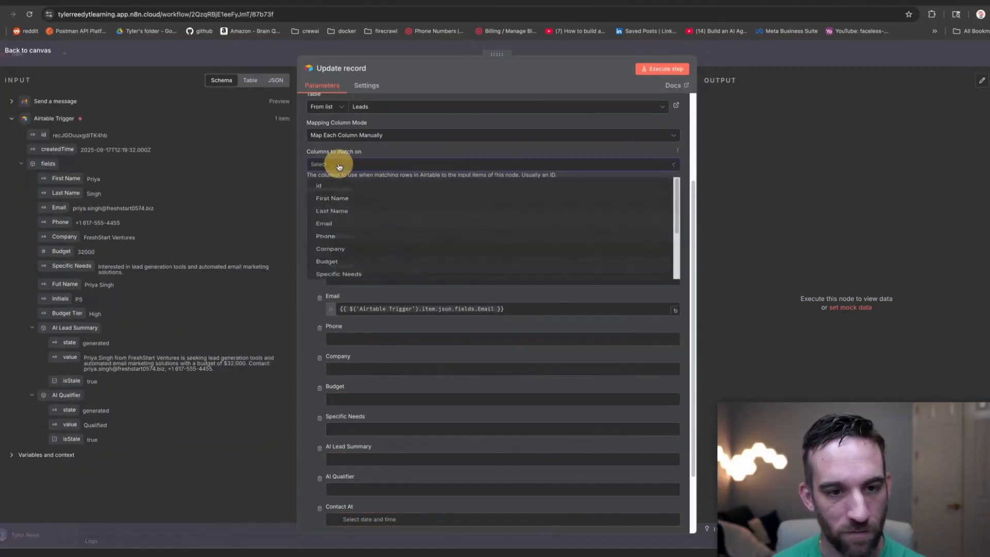
{"action": "left_click", "coordinate": [345, 234]}
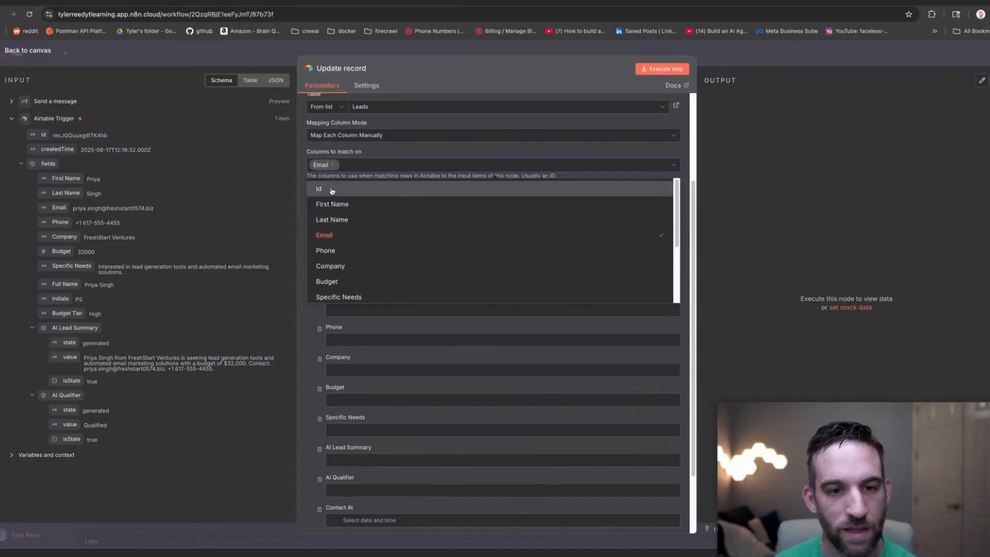
{"action": "left_click", "coordinate": [403, 151]}
Remove First Name, Last Name, Phone, Company, Budget, AI Lead Summary, AI Qualifier and Specific Needs from the update.
{"action": "left_click", "coordinate": [319, 268]}
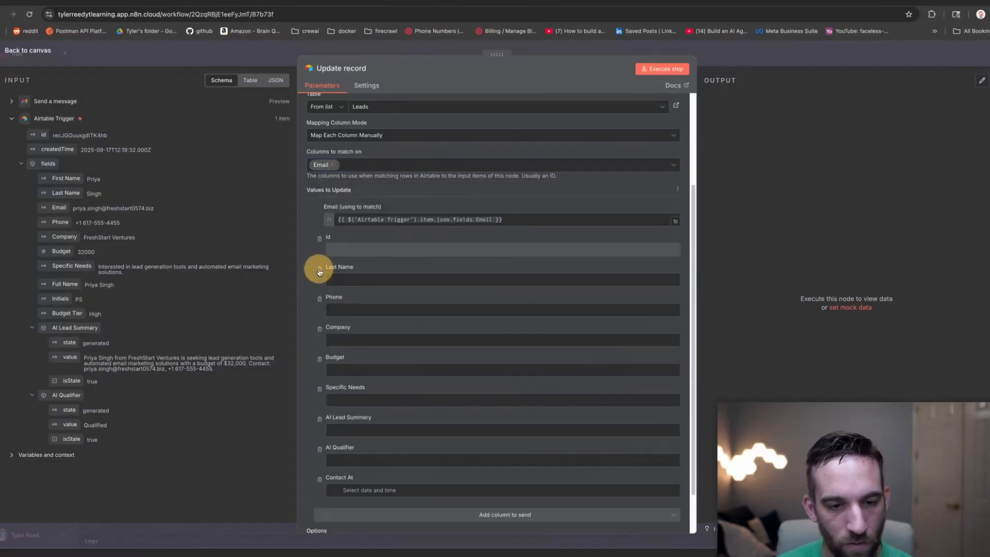
{"action": "left_click", "coordinate": [320, 269]}
{"action": "left_click", "coordinate": [320, 266]}
{"action": "left_click", "coordinate": [320, 281]}
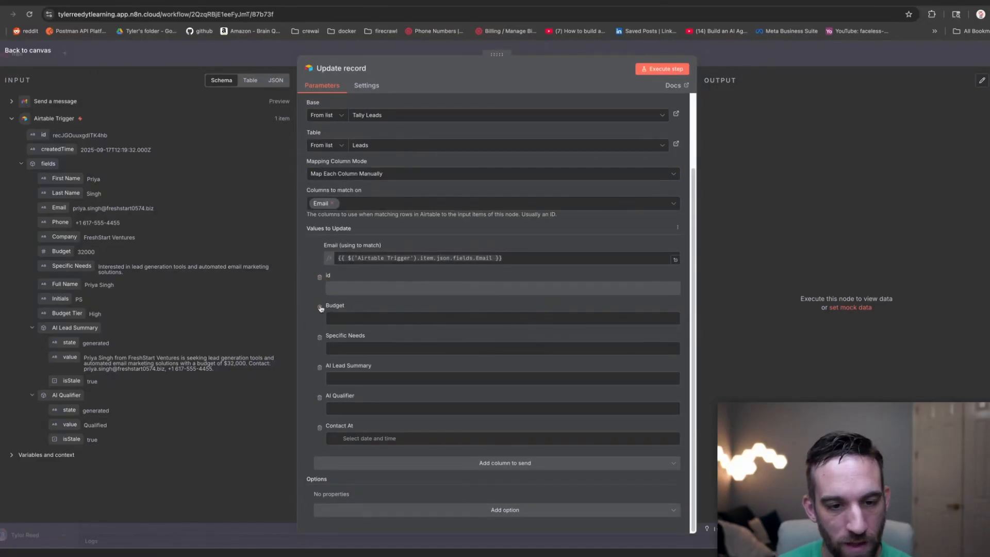
{"action": "left_click", "coordinate": [320, 307]}
{"action": "left_click", "coordinate": [319, 396]}
{"action": "left_click", "coordinate": [321, 397]}
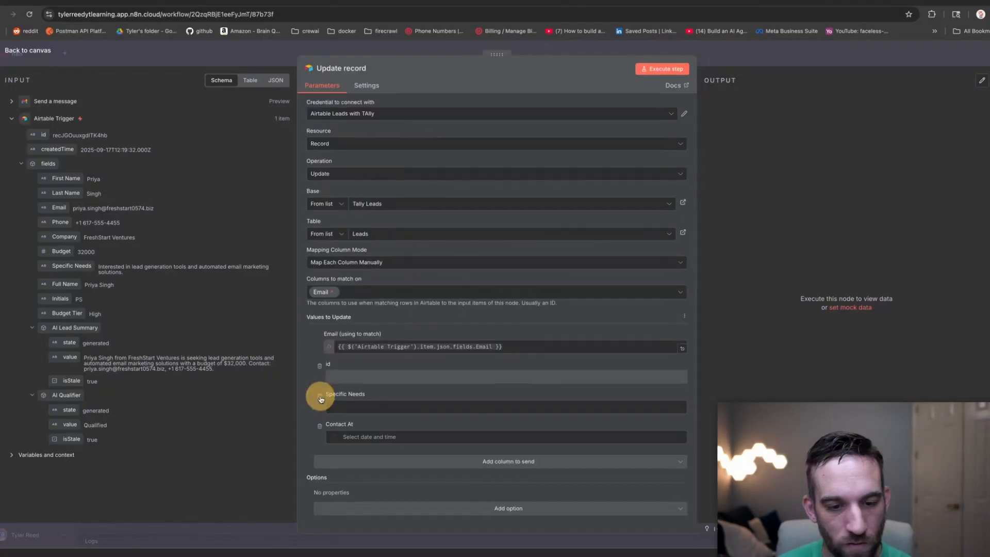
{"action": "left_click", "coordinate": [320, 397]}
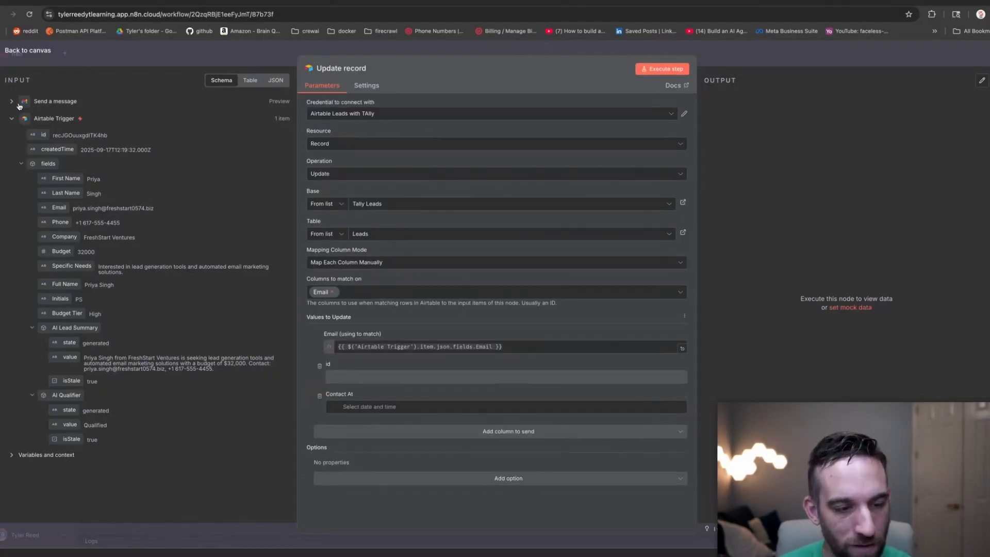
Set Contact At to the current date and time, enable Typecast, and run the step.
{"action": "left_click", "coordinate": [453, 407]}
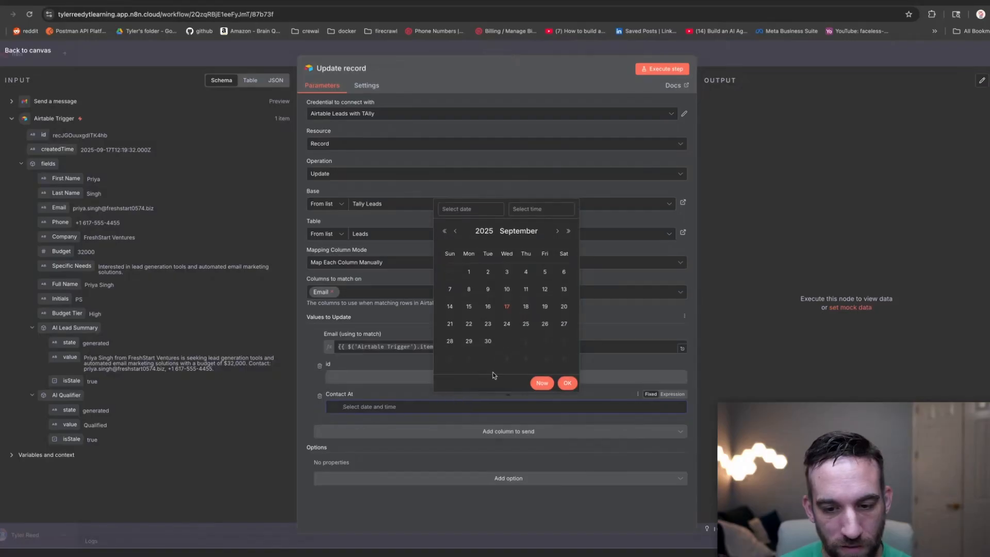
{"action": "left_click", "coordinate": [542, 382]}
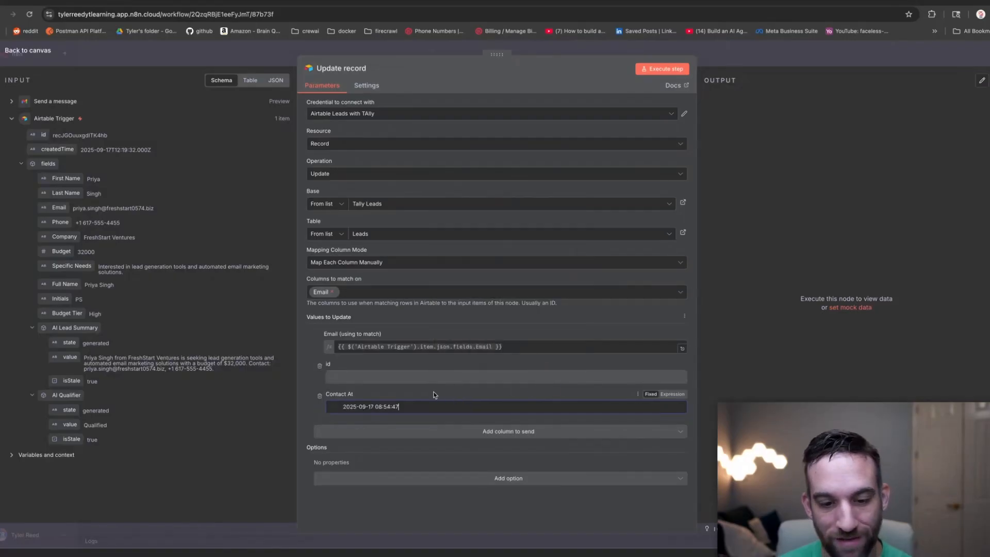
{"action": "left_click", "coordinate": [433, 395]}
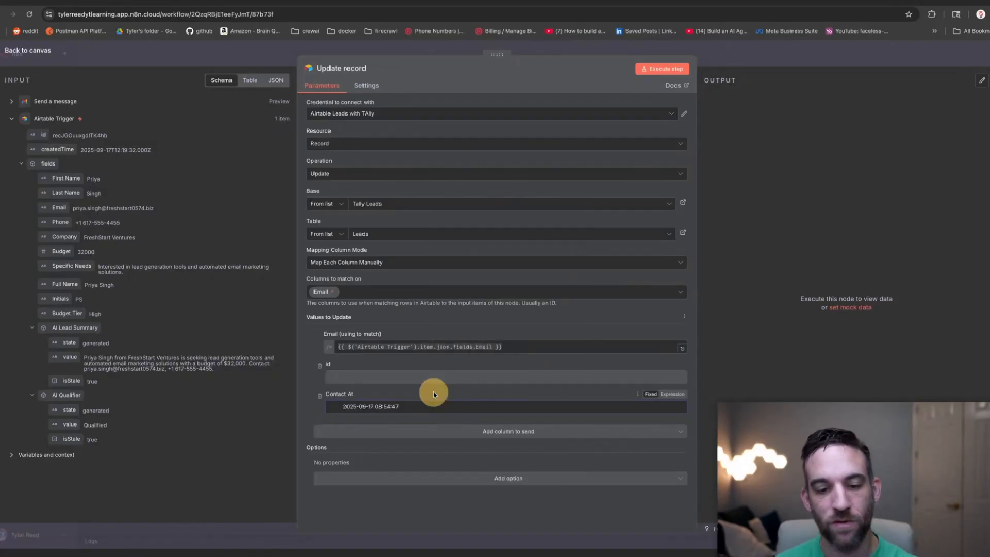
{"action": "left_click", "coordinate": [377, 479]}
{"action": "left_click", "coordinate": [371, 504]}
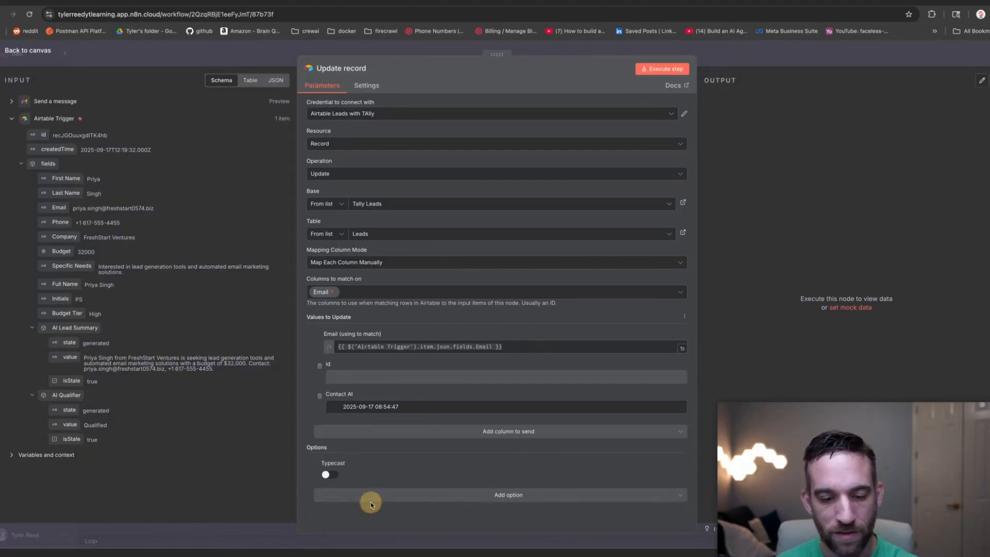
{"action": "left_click", "coordinate": [328, 474]}
{"action": "left_click", "coordinate": [409, 405]}
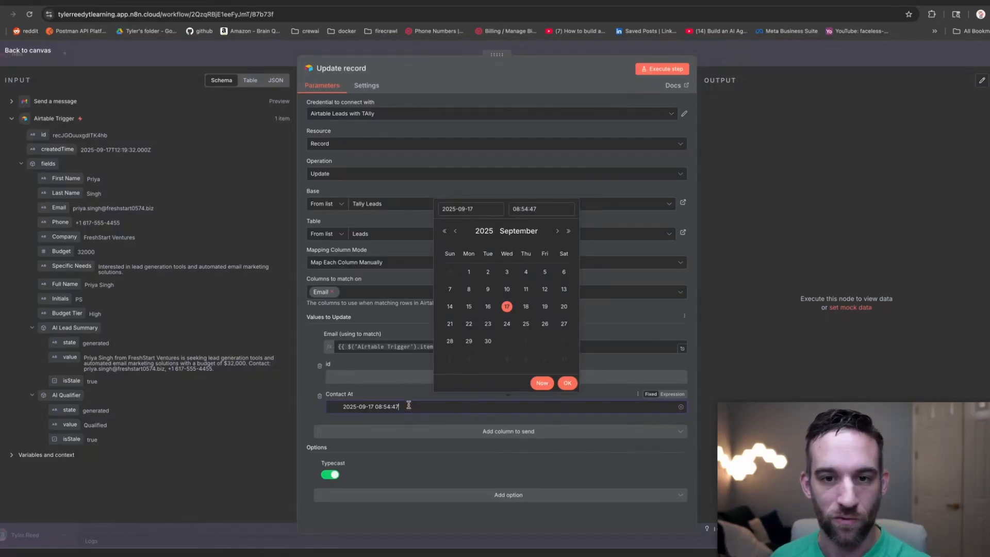
{"action": "left_click", "coordinate": [504, 76]}
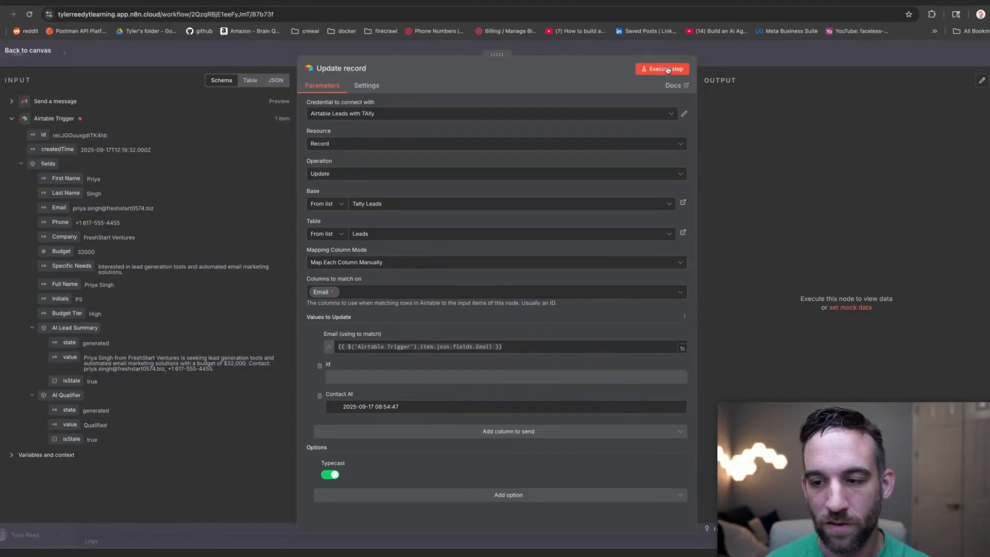
{"action": "left_click", "coordinate": [667, 69]}
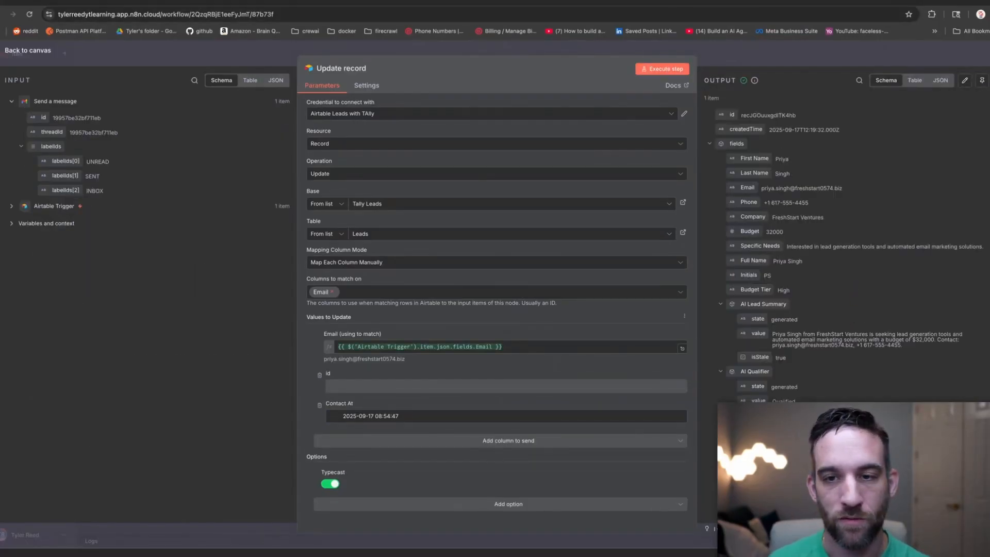
{"action": "left_click", "coordinate": [578, 3]}
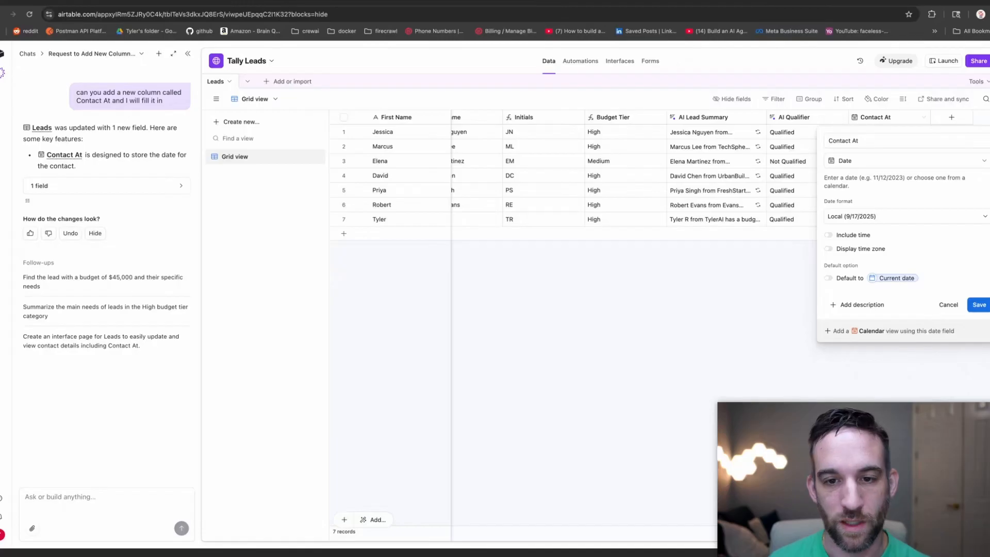
{"action": "left_click", "coordinate": [720, 271]}
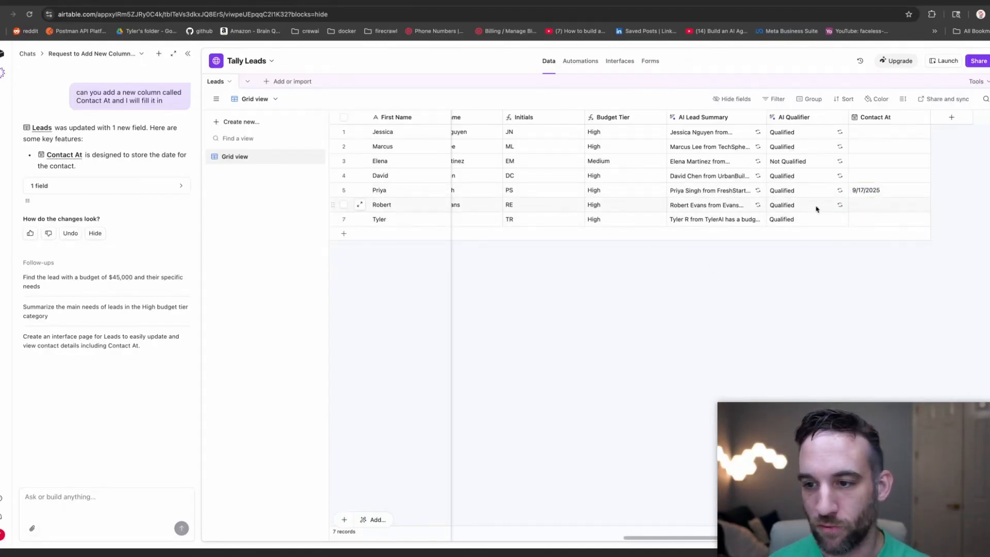
{"action": "left_click", "coordinate": [878, 192]}
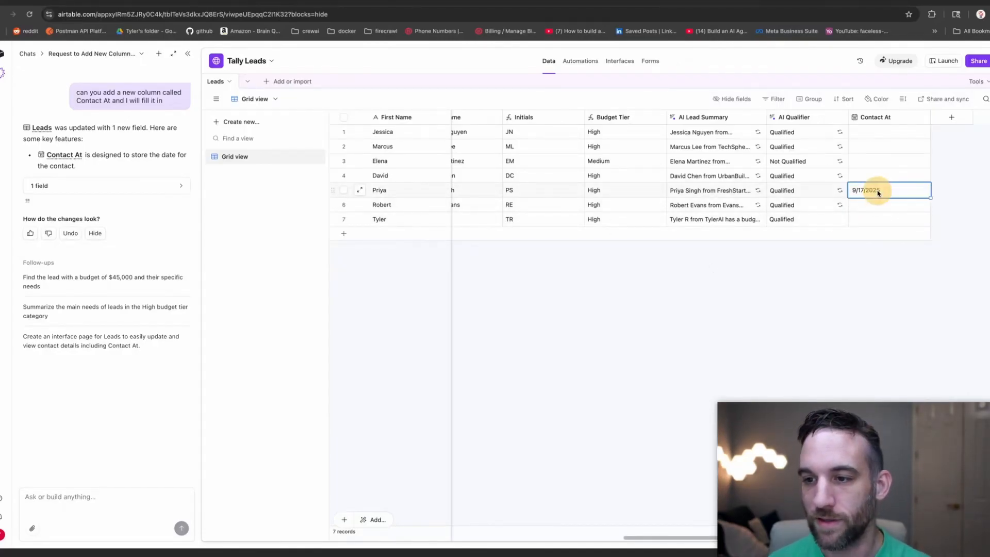
{"action": "left_click", "coordinate": [836, 272]}
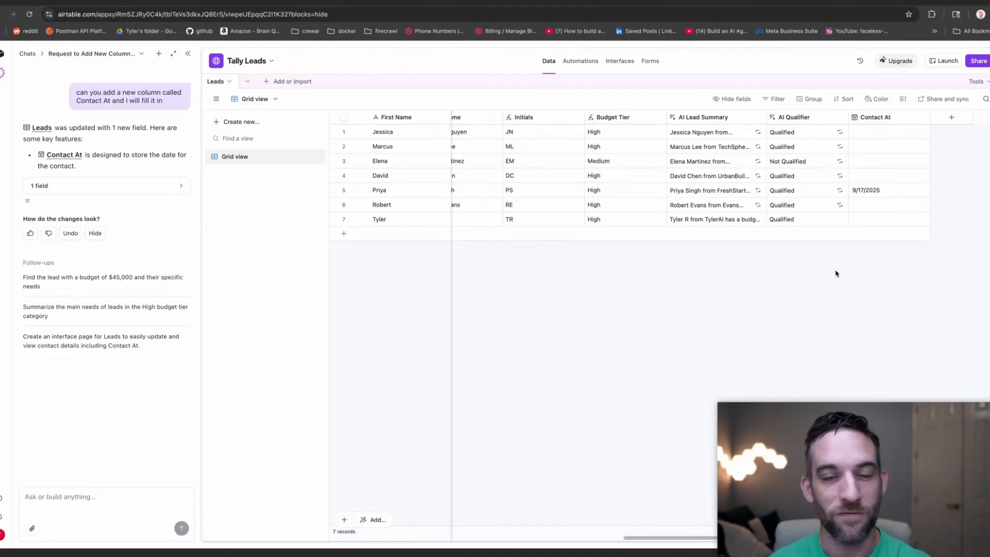
Create the Hot Leads interface with a List layout connected to the Leads table.
{"action": "left_click", "coordinate": [616, 62]}
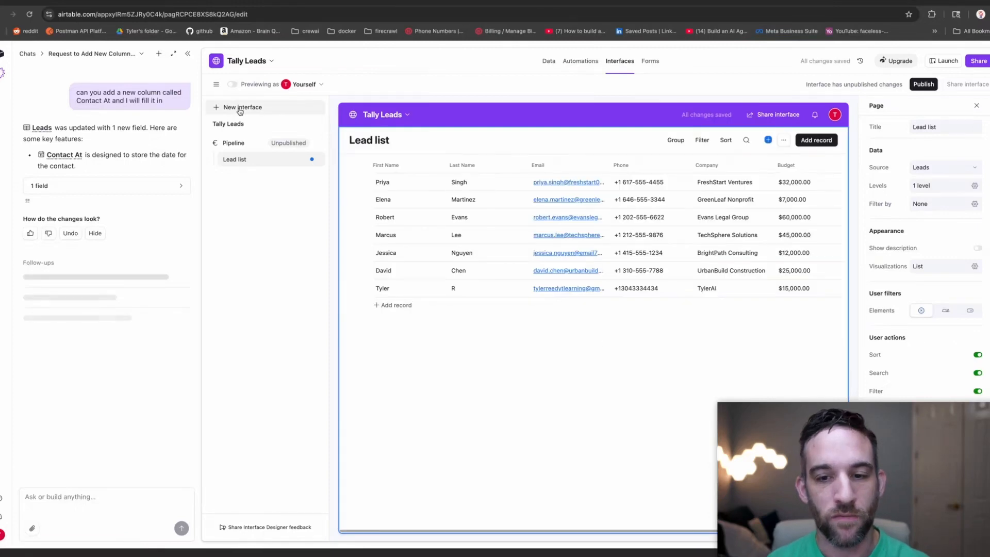
{"action": "left_click", "coordinate": [188, 54]}
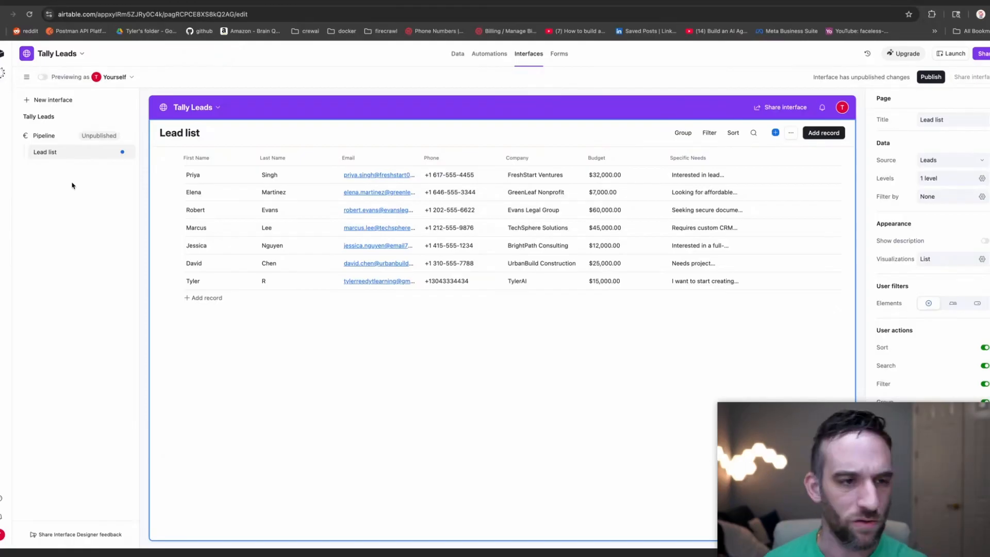
{"action": "left_click", "coordinate": [54, 99]}
{"action": "type", "text": "Hot Leads"}
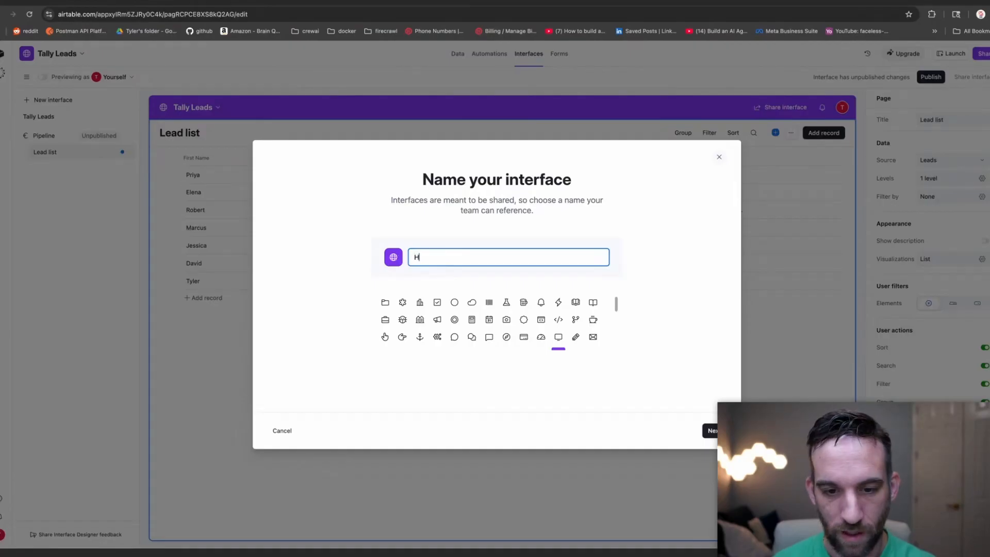
{"action": "left_click", "coordinate": [712, 431]}
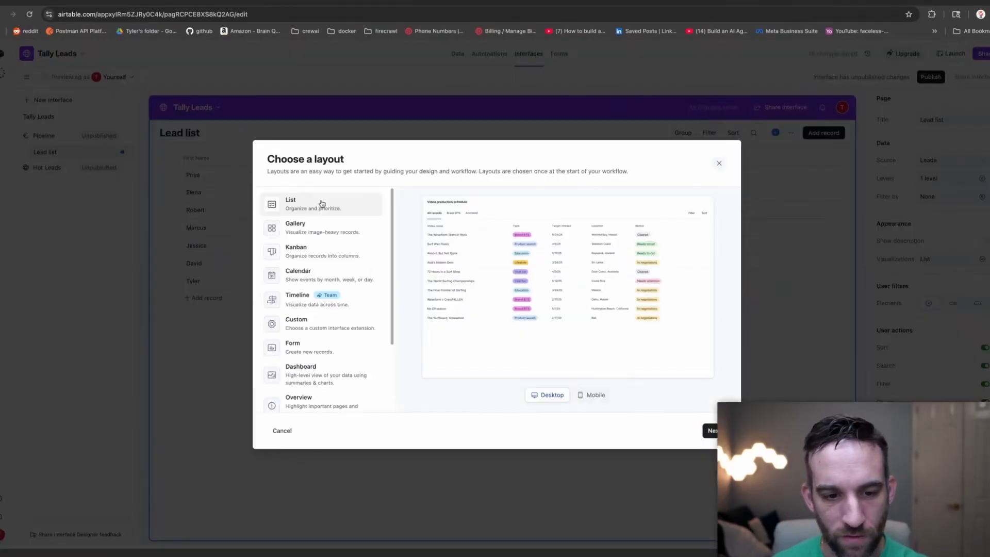
{"action": "left_click", "coordinate": [713, 431]}
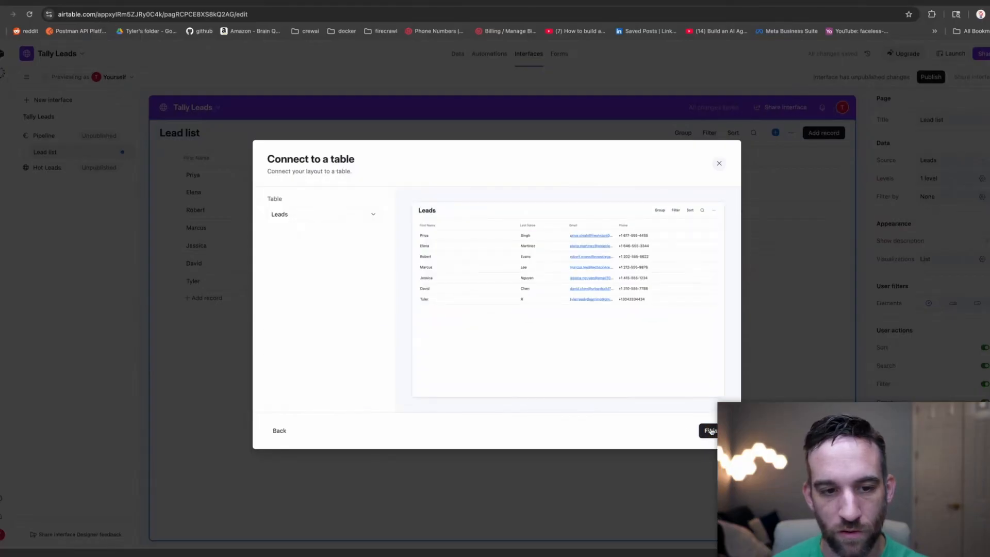
{"action": "left_click", "coordinate": [711, 431]}
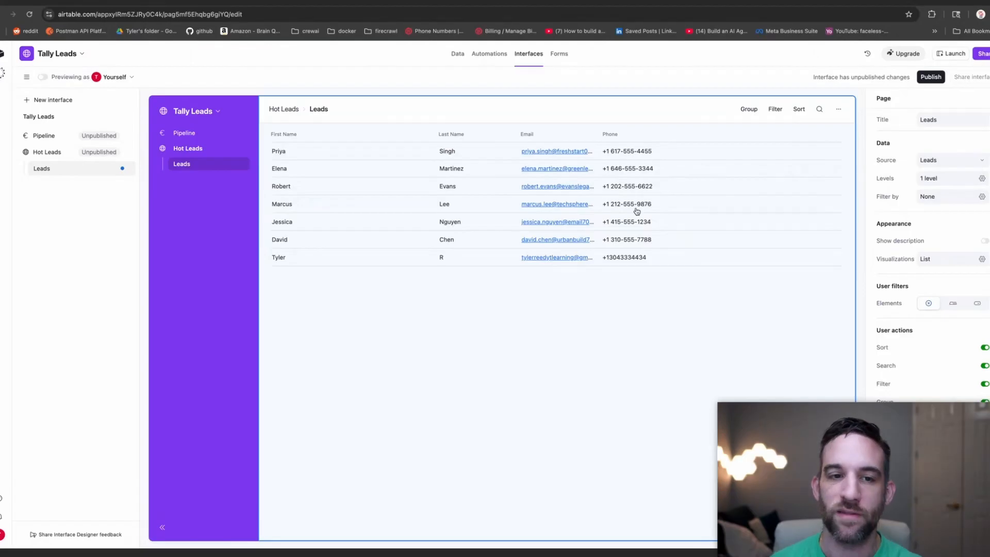
Add the Budget and AI Qualifier fields to the lead list.
{"action": "left_click", "coordinate": [691, 137]}
{"action": "left_click", "coordinate": [685, 136]}
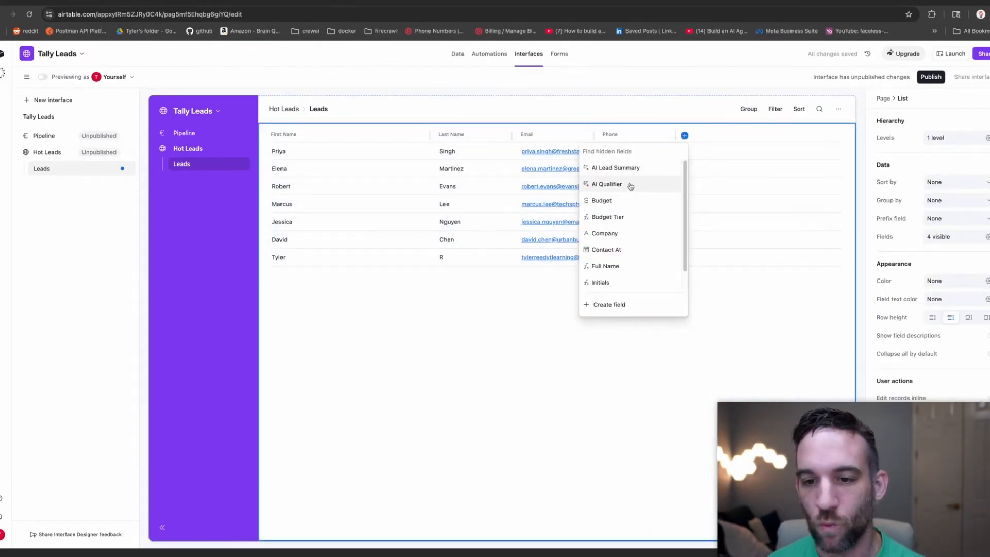
{"action": "left_click", "coordinate": [618, 205]}
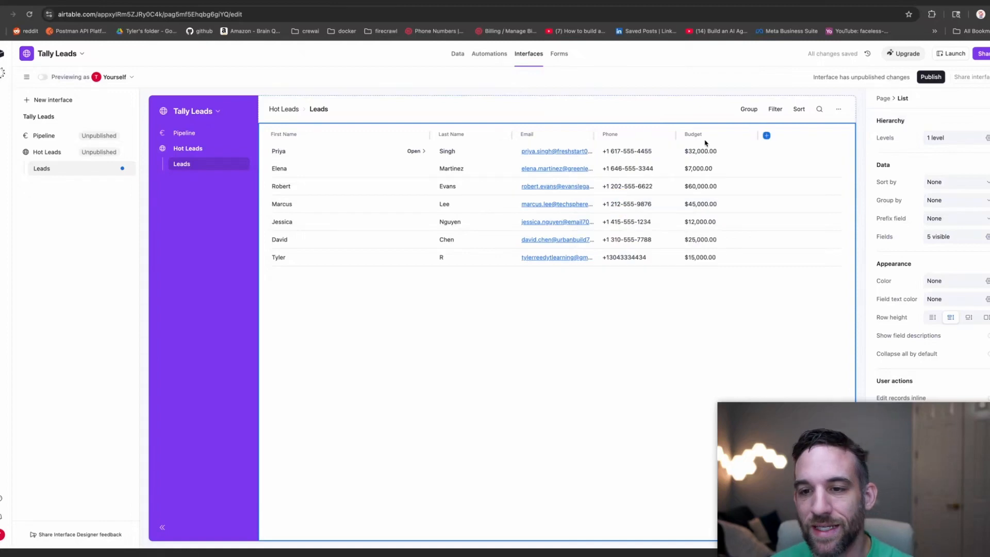
{"action": "left_click", "coordinate": [767, 137]}
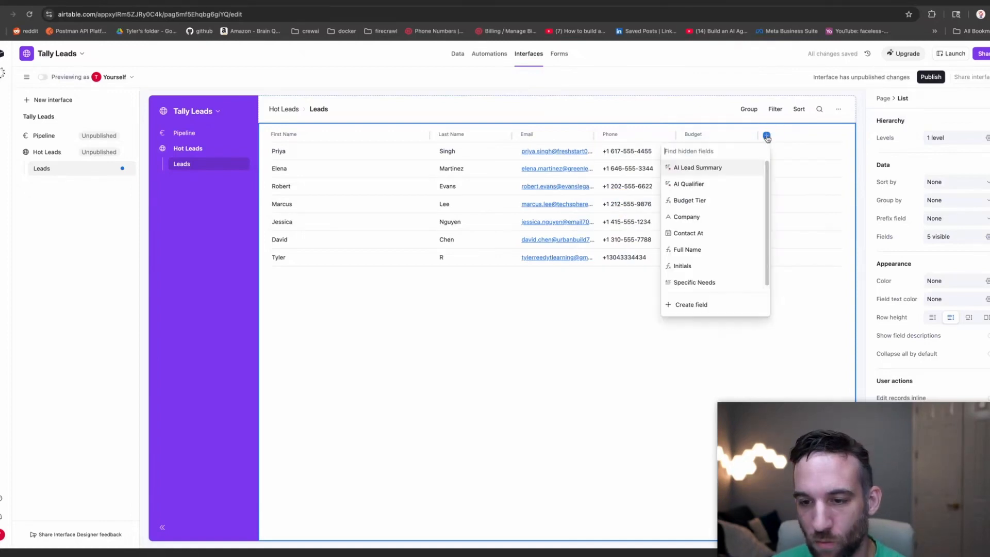
{"action": "left_click", "coordinate": [709, 185]}
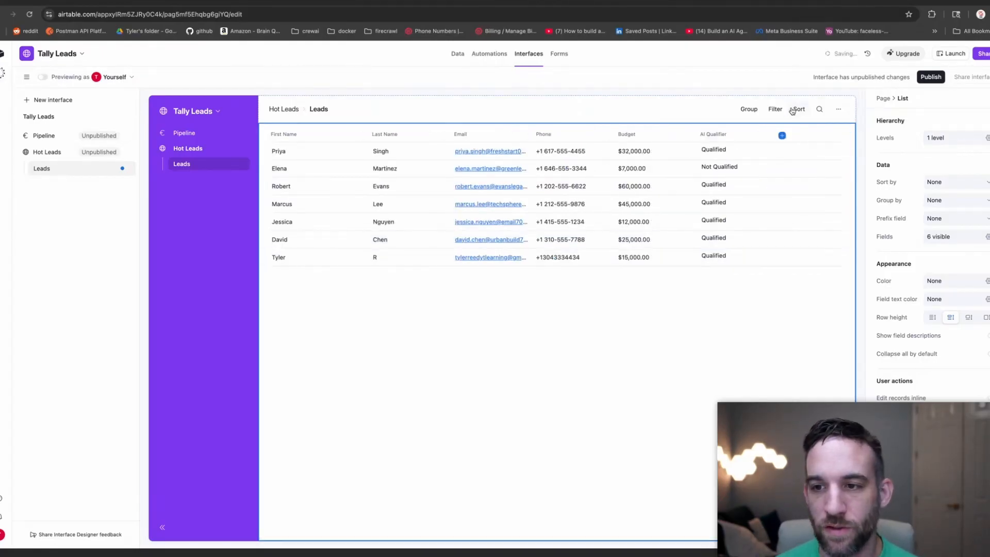
Add a page filter where Budget is greater than 10000.
{"action": "left_click", "coordinate": [776, 110]}
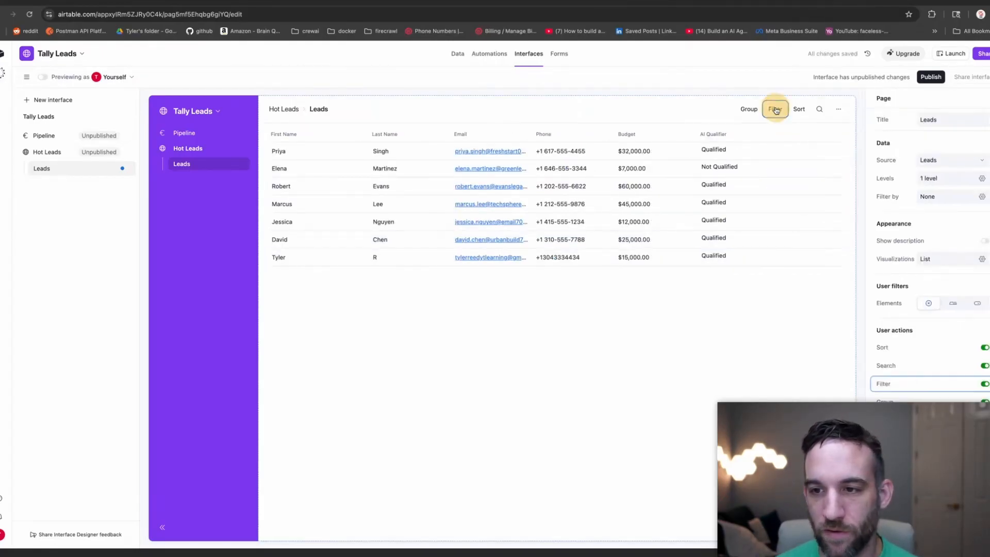
{"action": "left_click", "coordinate": [777, 110]}
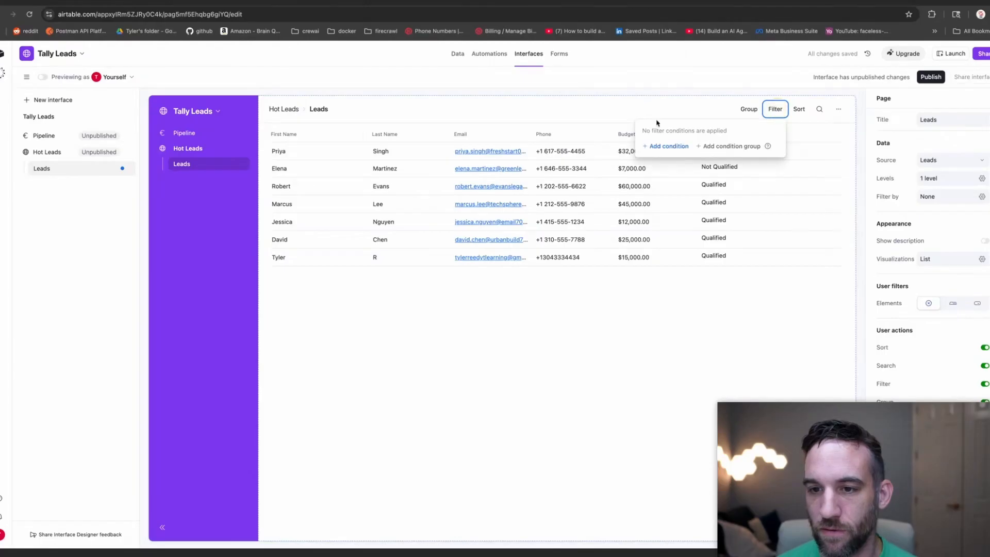
{"action": "left_click", "coordinate": [658, 148]}
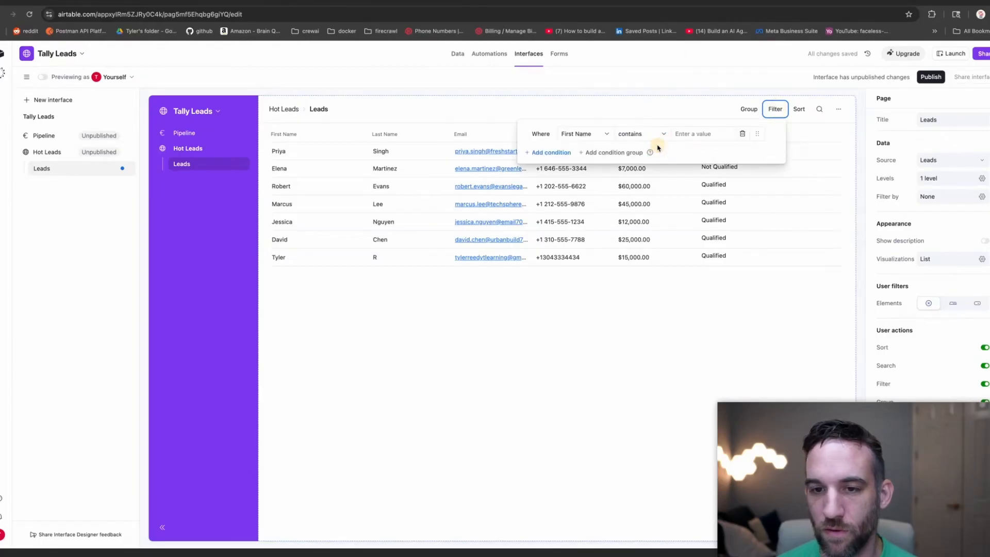
{"action": "left_click", "coordinate": [590, 135]}
{"action": "left_click", "coordinate": [586, 232]}
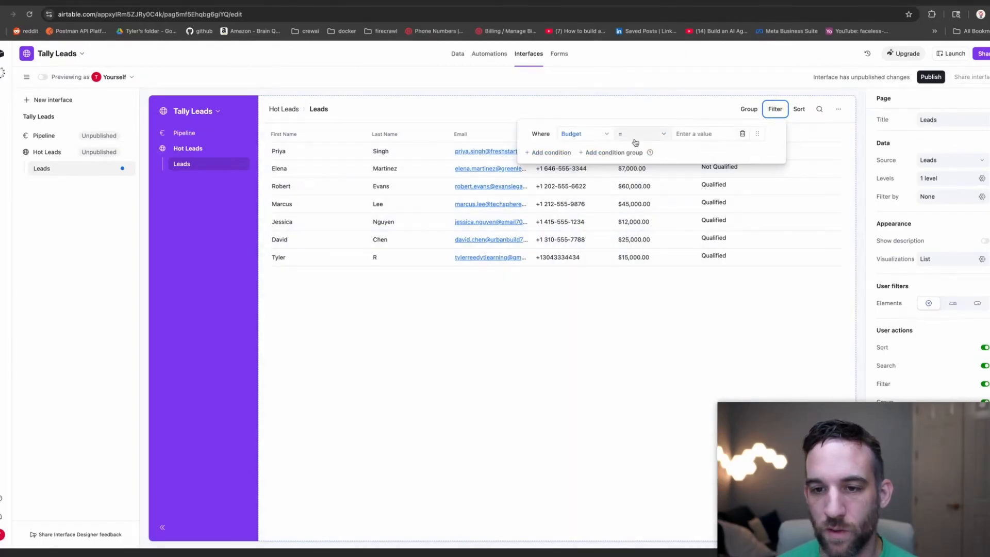
{"action": "left_click", "coordinate": [640, 135]}
{"action": "left_click", "coordinate": [638, 216]}
{"action": "left_click", "coordinate": [691, 133]}
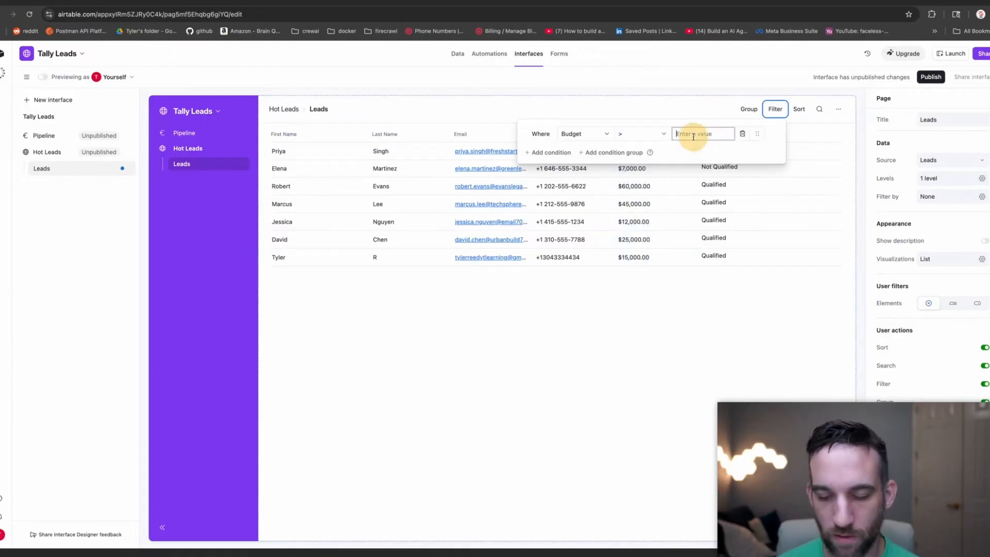
{"action": "type", "text": "10"}
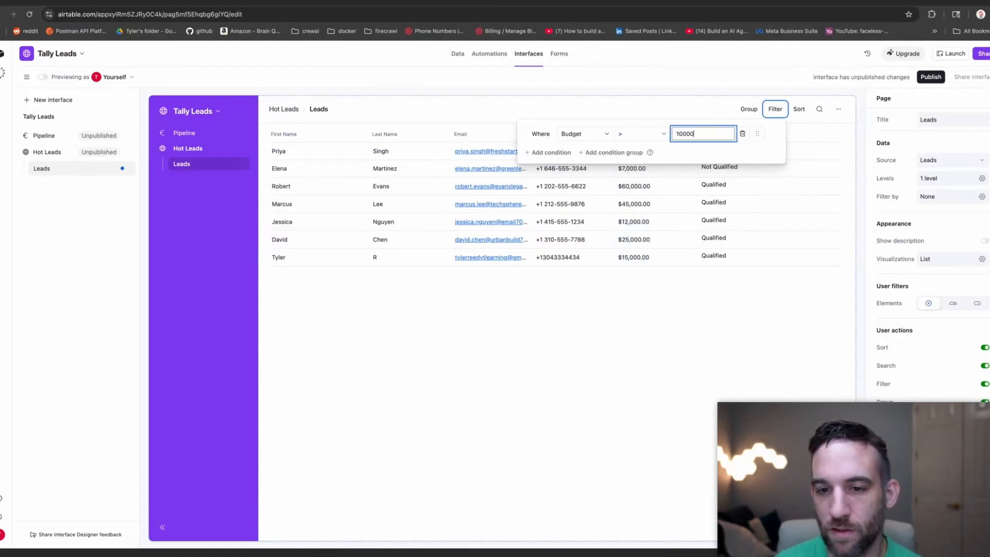
{"action": "type", "text": "000"}
{"action": "left_click", "coordinate": [695, 266]}
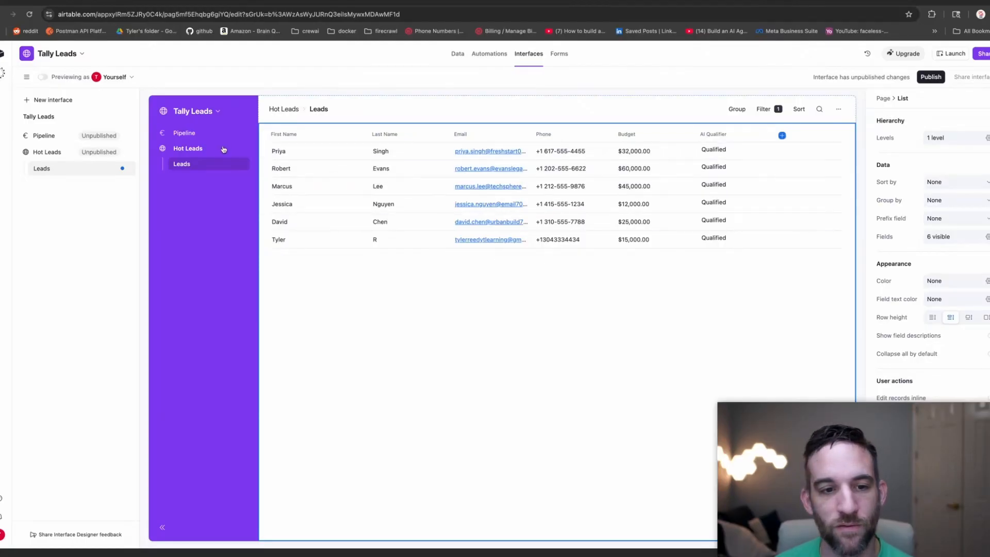
Change the budget filter to greater than or equal to 25000.
{"action": "left_click", "coordinate": [765, 110]}
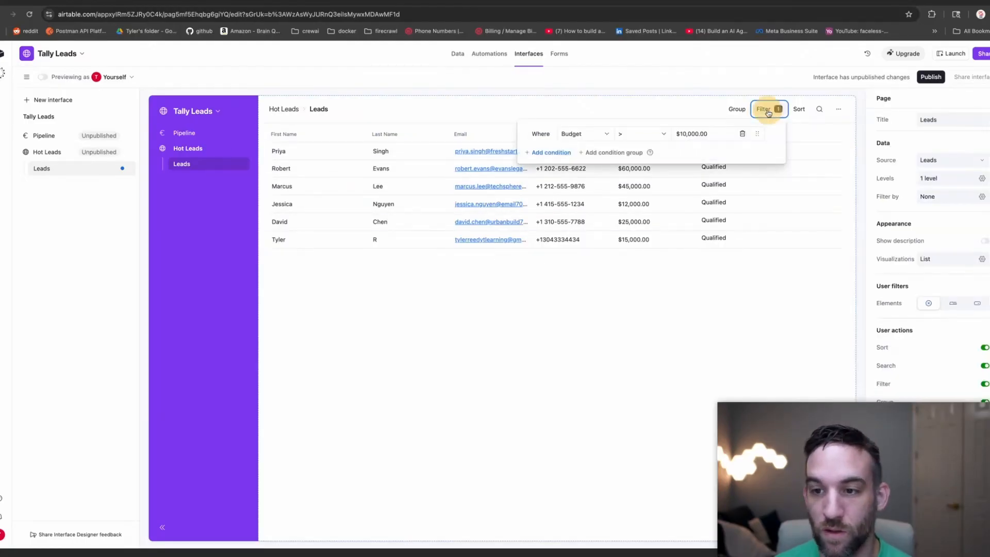
{"action": "left_click", "coordinate": [693, 134]}
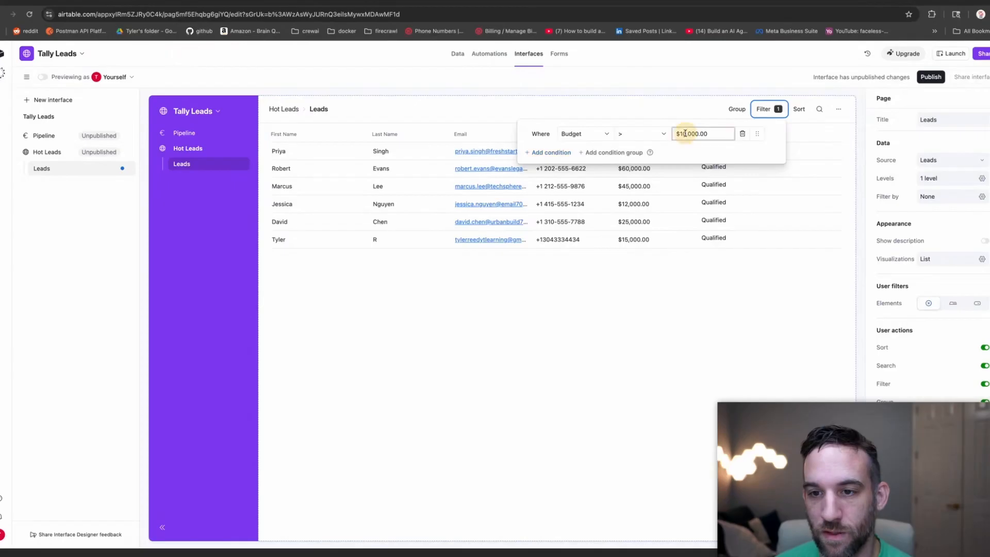
{"action": "key", "text": "BackSpace"}
{"action": "type", "text": "2"}
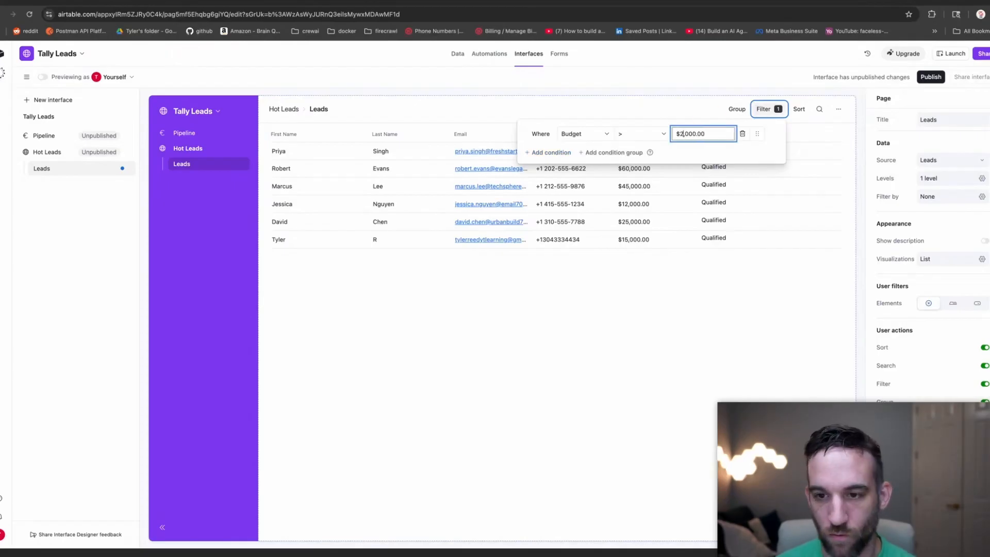
{"action": "type", "text": "5"}
{"action": "left_click", "coordinate": [641, 134]}
{"action": "left_click", "coordinate": [640, 227]}
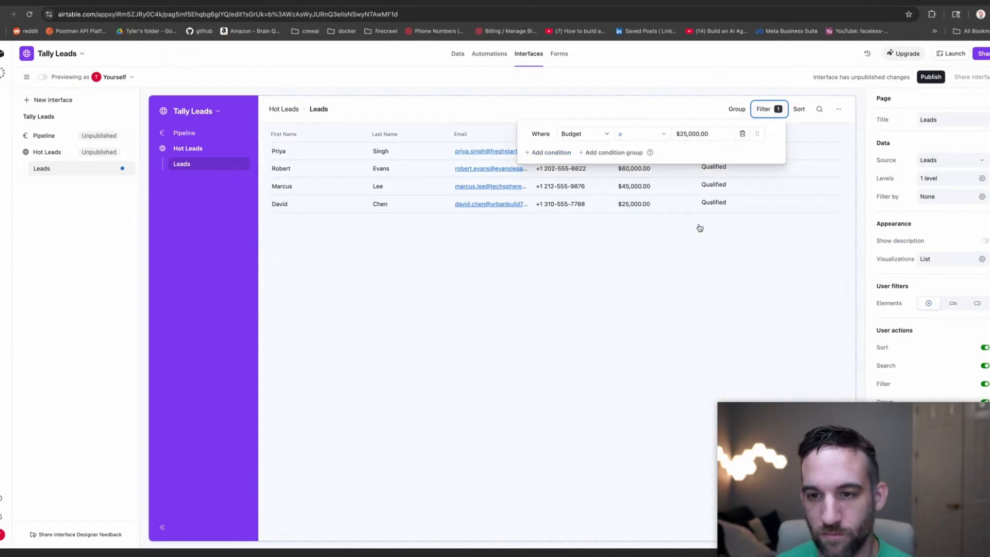
{"action": "left_click", "coordinate": [699, 227]}
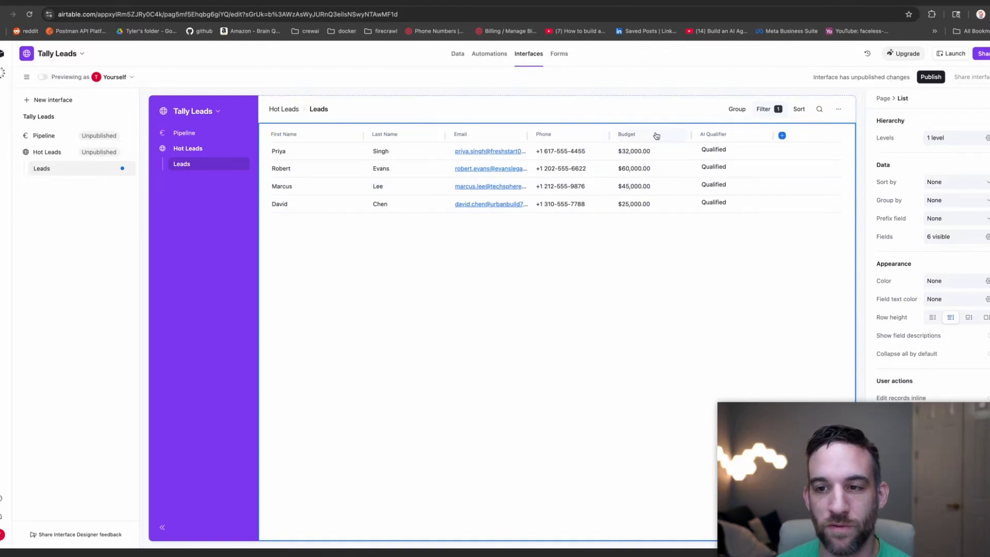
Sort the list by Budget from highest to lowest (9→1).
{"action": "left_click", "coordinate": [799, 108]}
{"action": "left_click", "coordinate": [799, 108]}
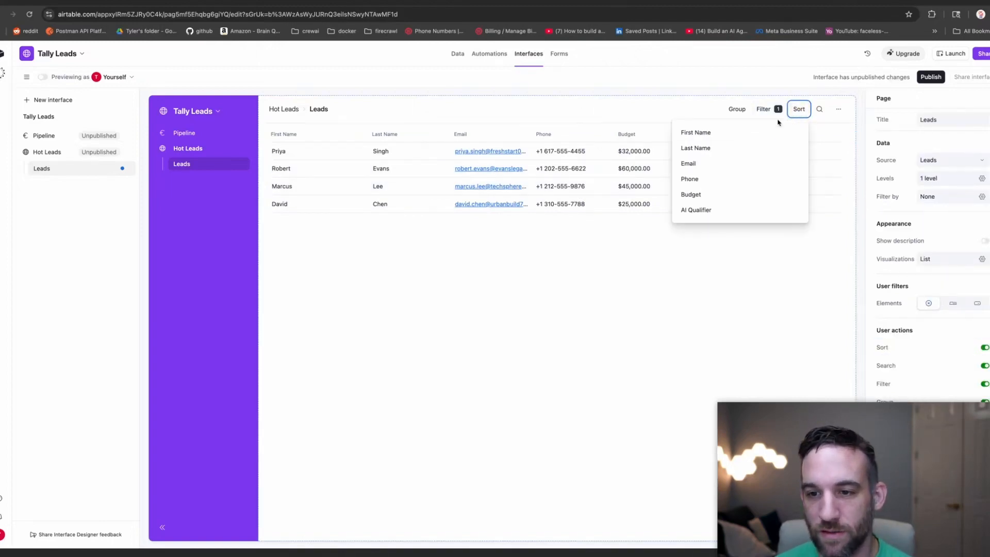
{"action": "left_click", "coordinate": [700, 195]}
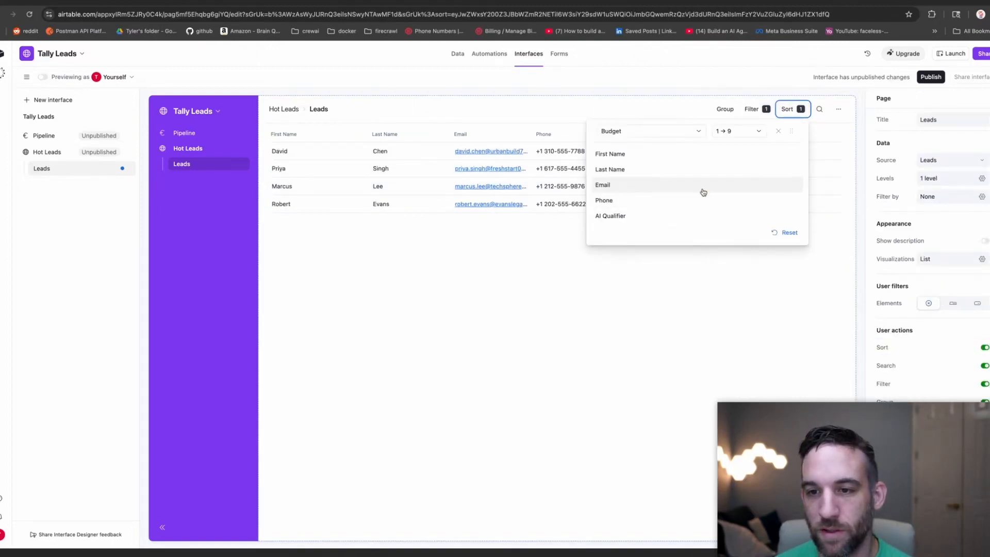
{"action": "left_click", "coordinate": [738, 132]}
{"action": "left_click", "coordinate": [736, 163]}
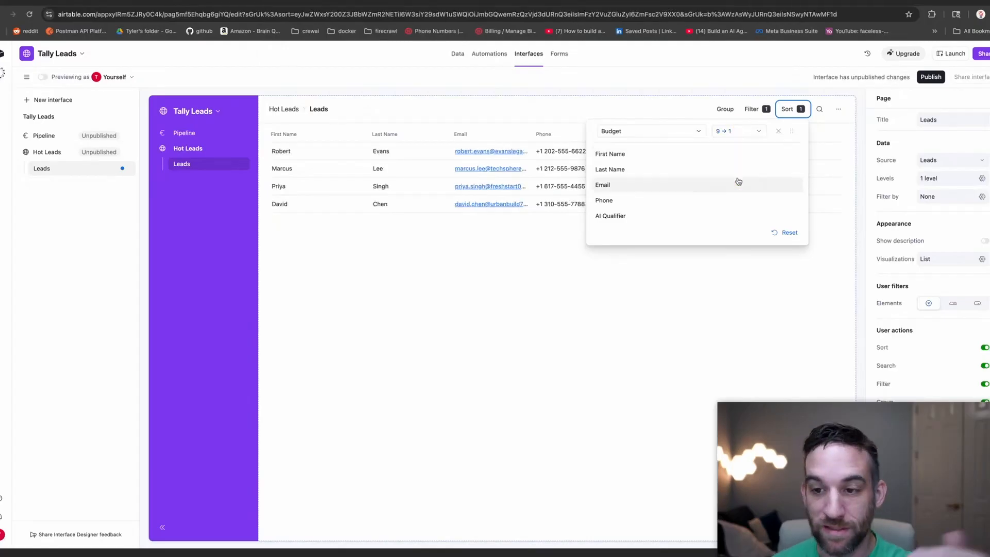
{"action": "left_click", "coordinate": [691, 267]}
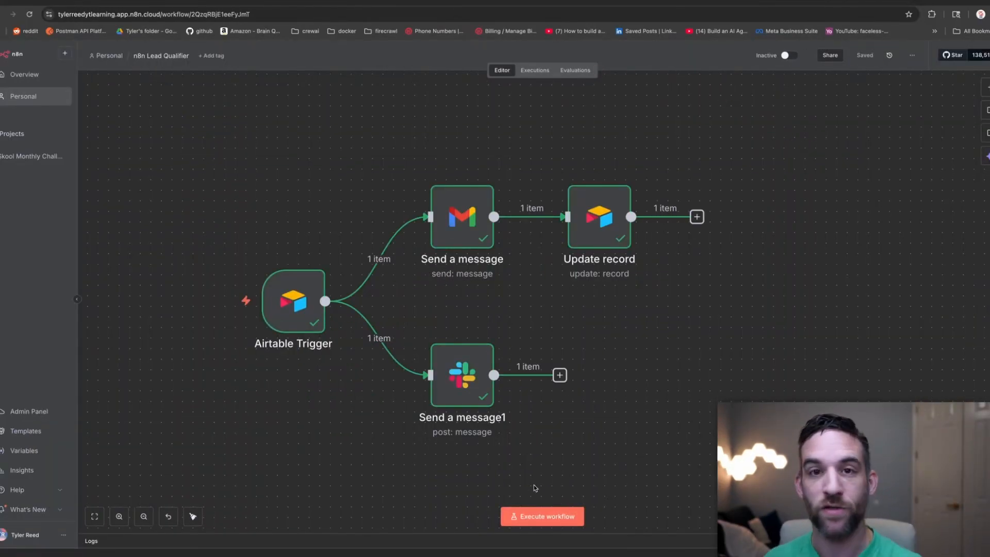
Execute the whole Lead Qualifier workflow from the canvas.
{"action": "left_click", "coordinate": [546, 516]}
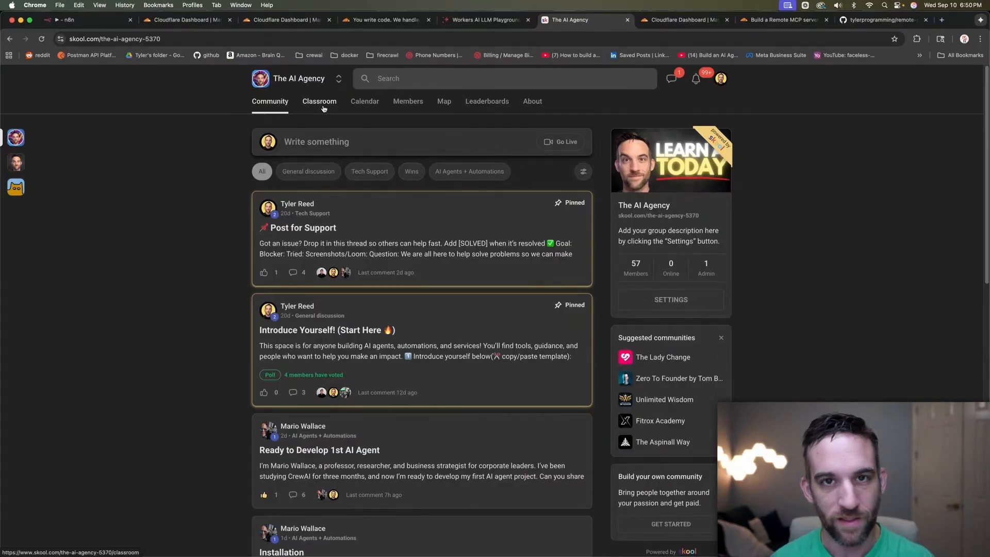
Open the Classroom tab of The AI Agency community.
{"action": "left_click", "coordinate": [321, 102]}
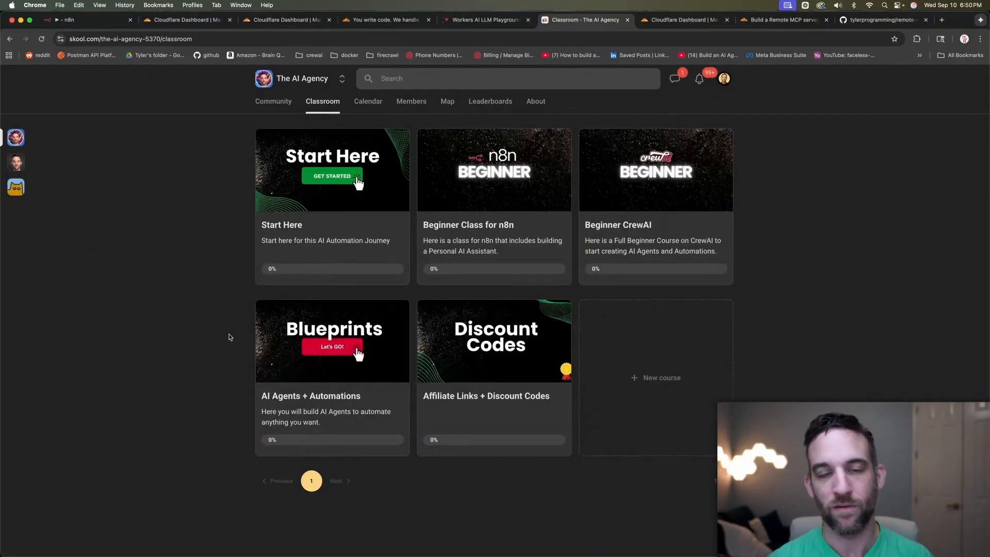